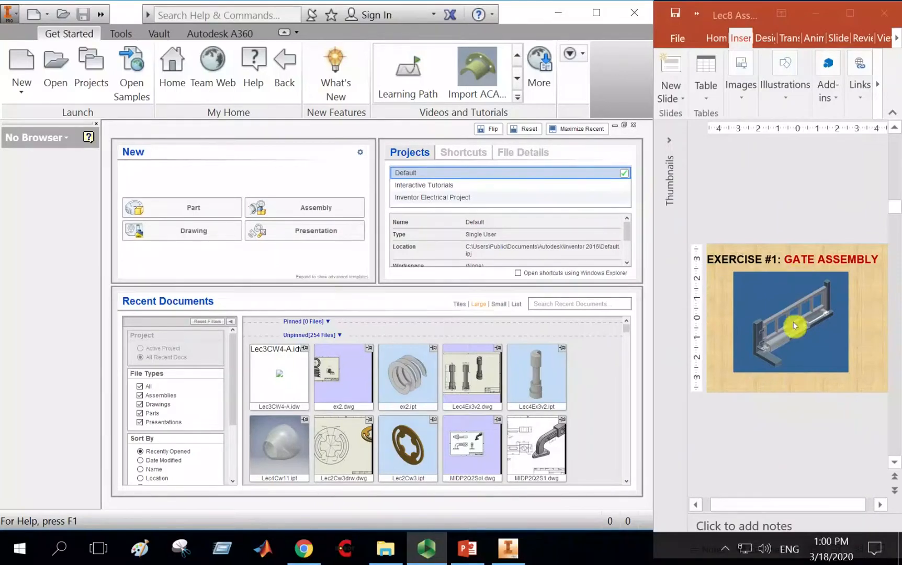
# Create a new assembly from the Metric Standard (mm).iam template.
pyautogui.click(25, 64)
pyautogui.click(25, 64)
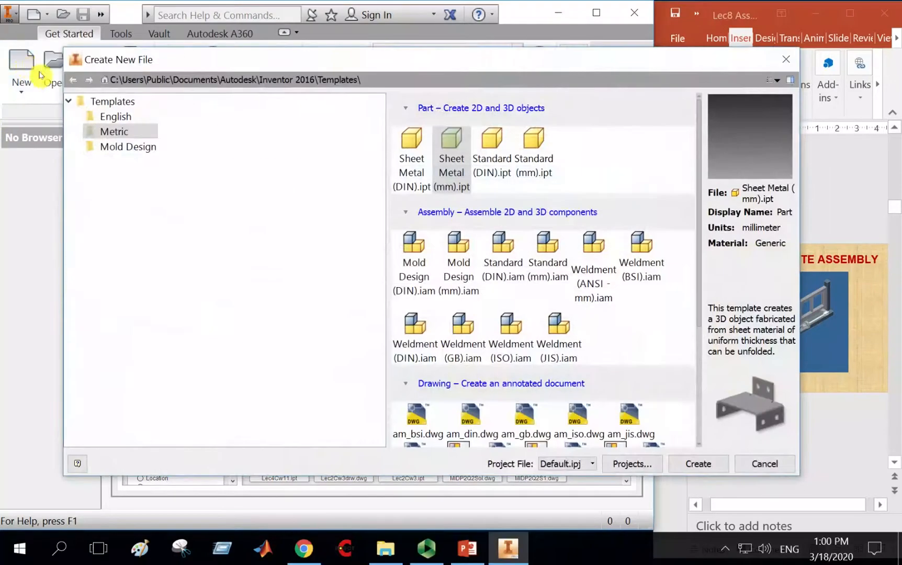
pyautogui.moveTo(385, 65); pyautogui.dragTo(380, 41)
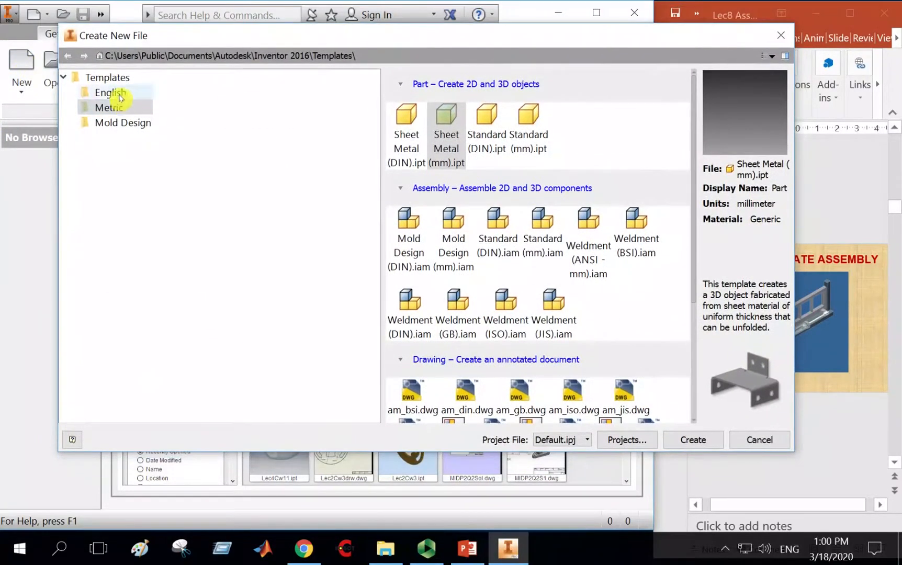
pyautogui.click(116, 97)
pyautogui.click(114, 109)
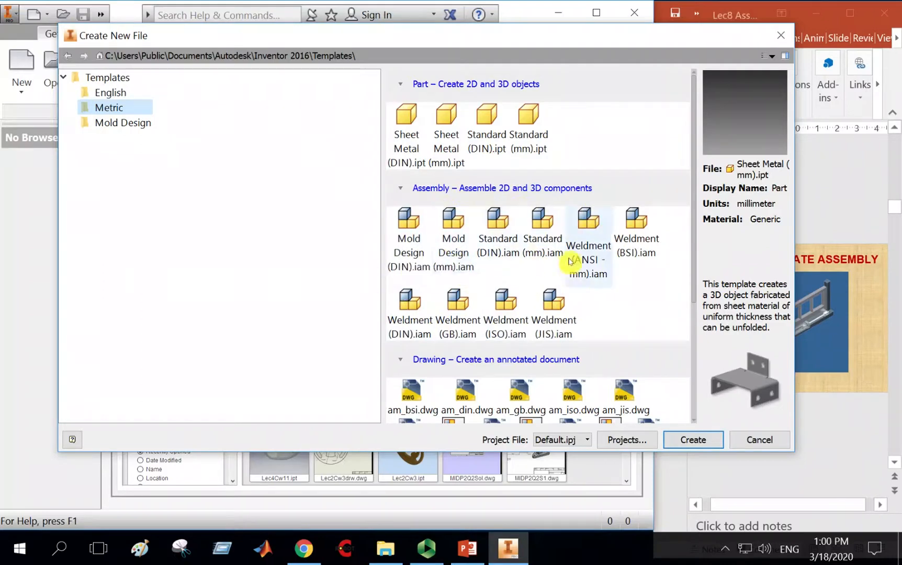
pyautogui.scroll(-1, 600, 293)
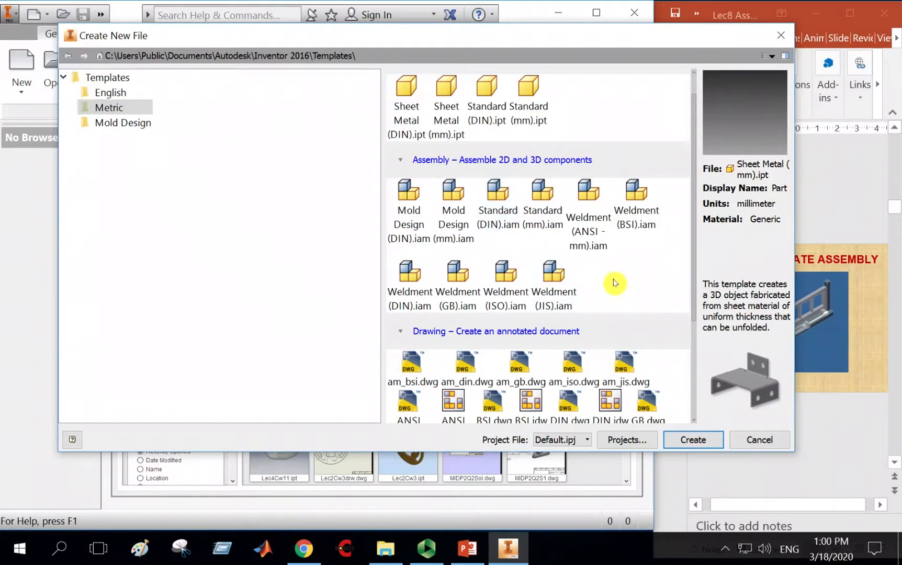
pyautogui.doubleClick(547, 214)
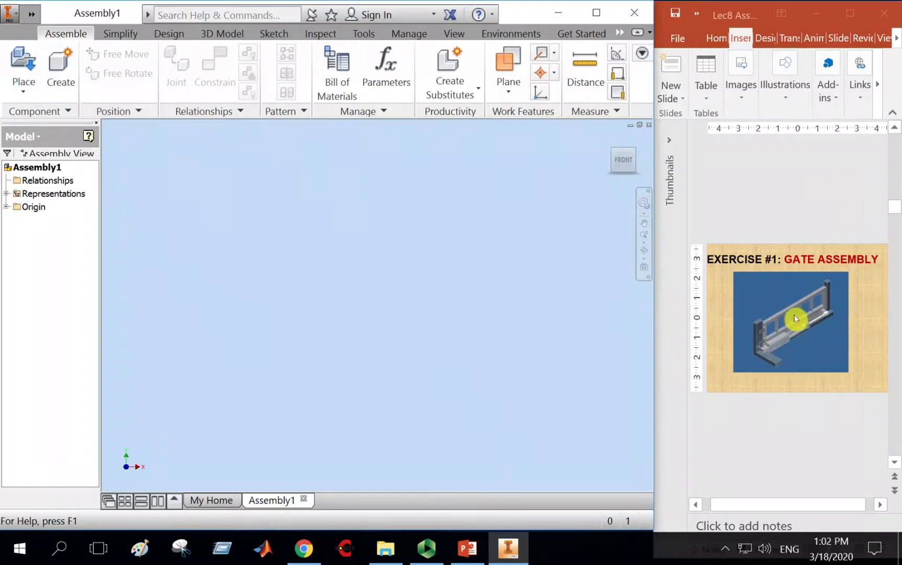
# Start placing a component and browse on the network drive to the Gate Ass folder inside Lec8 Assembly 1.
pyautogui.click(24, 62)
pyautogui.moveTo(262, 79); pyautogui.dragTo(227, 40)
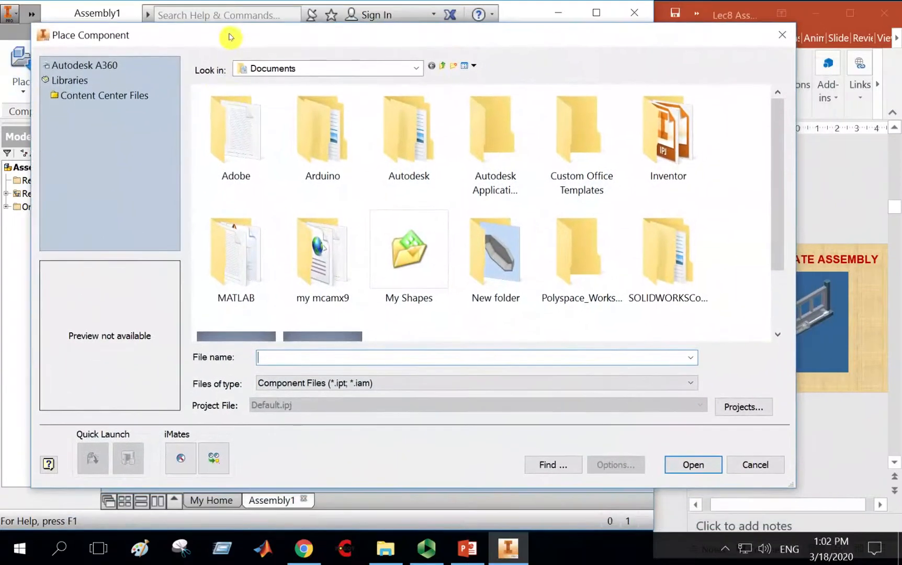
pyautogui.click(415, 67)
pyautogui.click(414, 67)
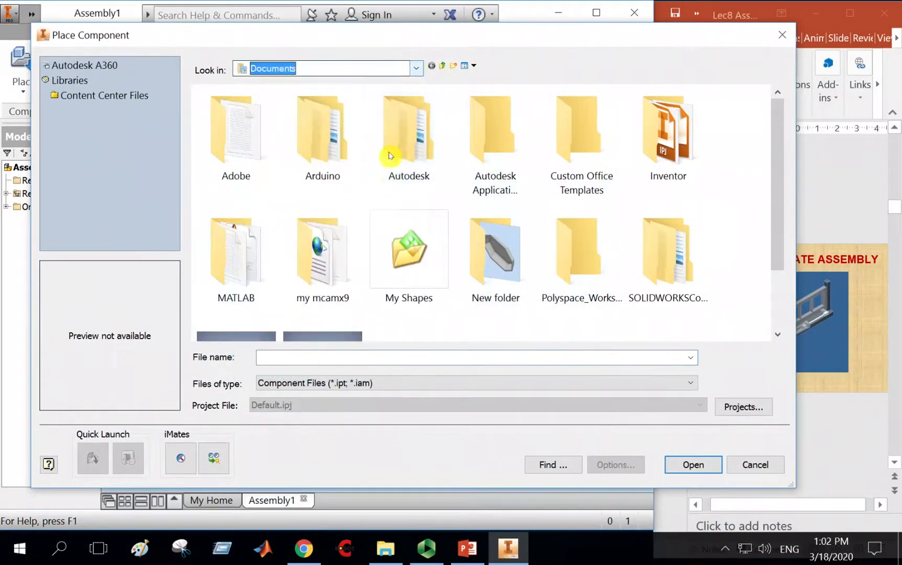
pyautogui.click(417, 68)
pyautogui.click(302, 334)
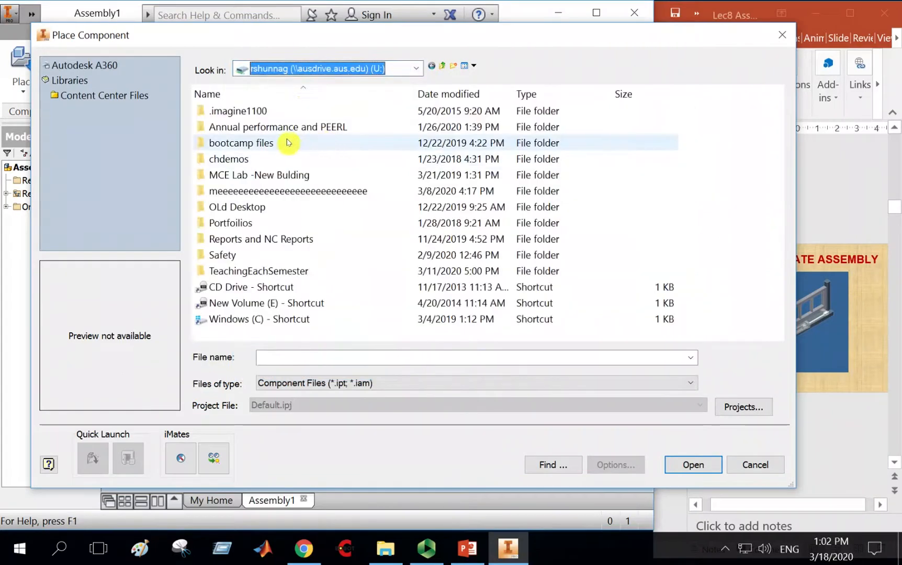
pyautogui.doubleClick(233, 273)
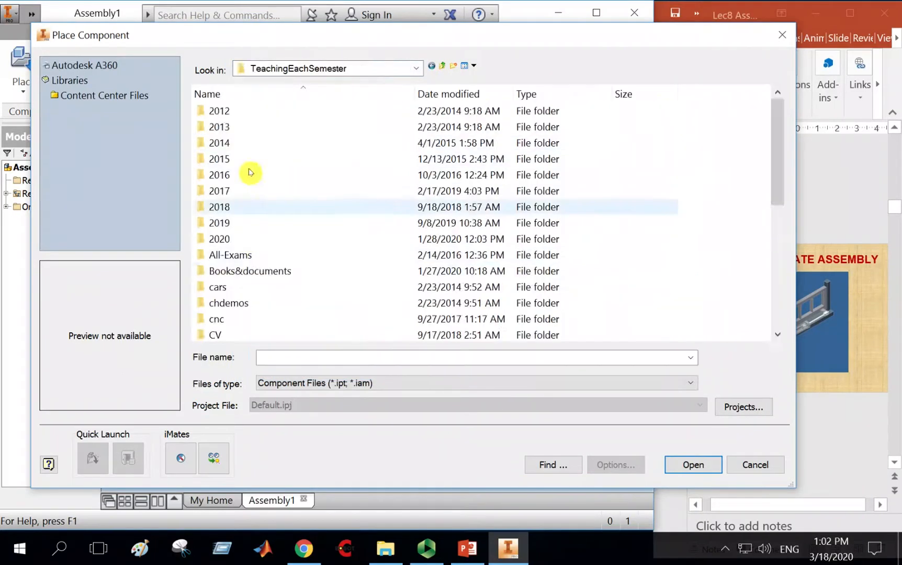
pyautogui.doubleClick(233, 239)
pyautogui.doubleClick(233, 113)
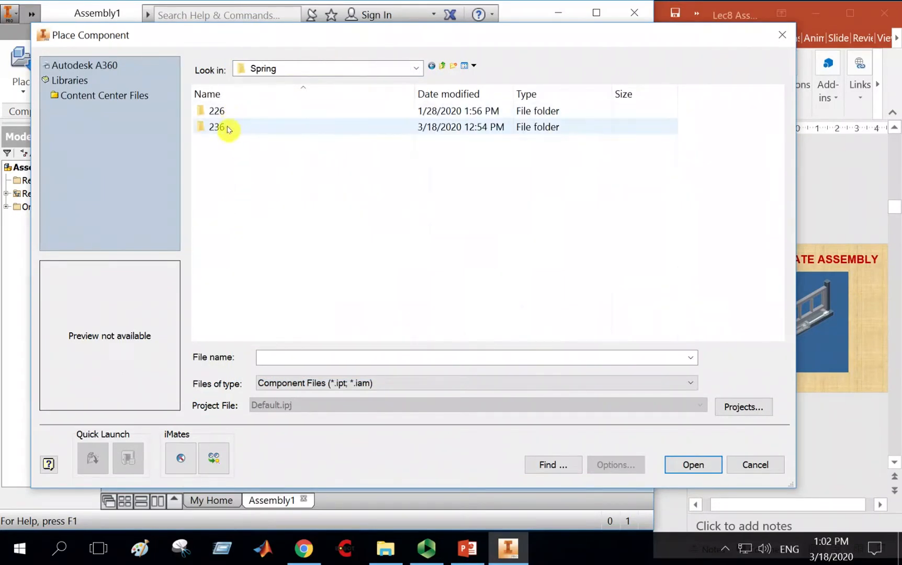
pyautogui.doubleClick(230, 127)
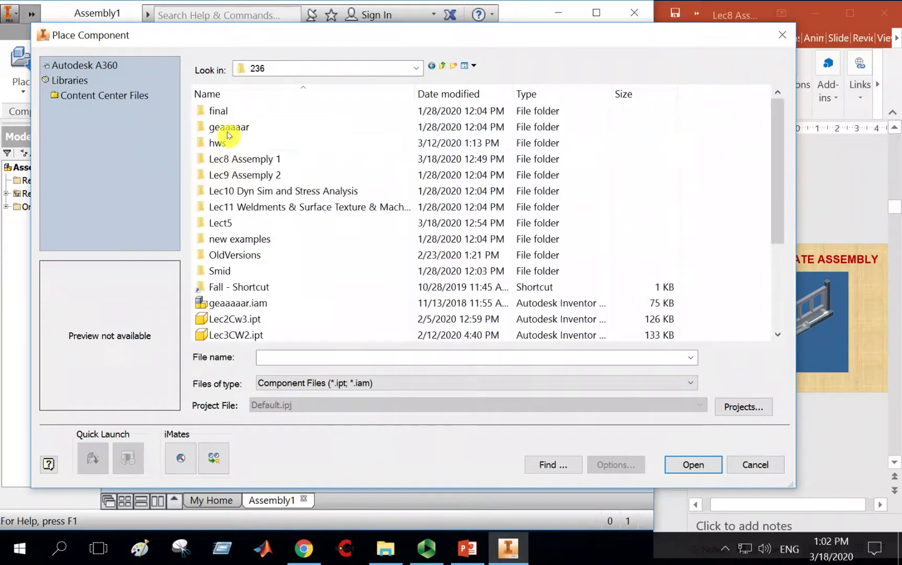
pyautogui.doubleClick(250, 158)
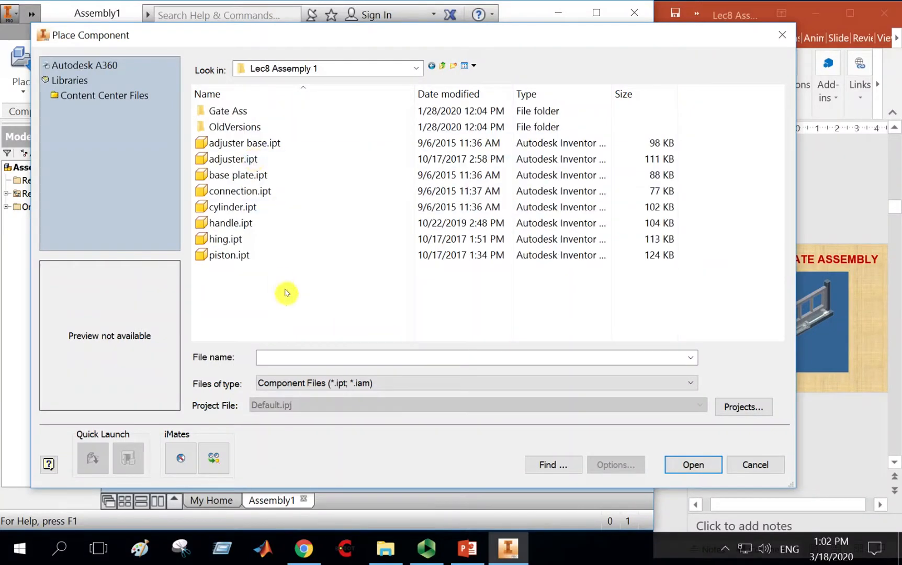
pyautogui.doubleClick(228, 112)
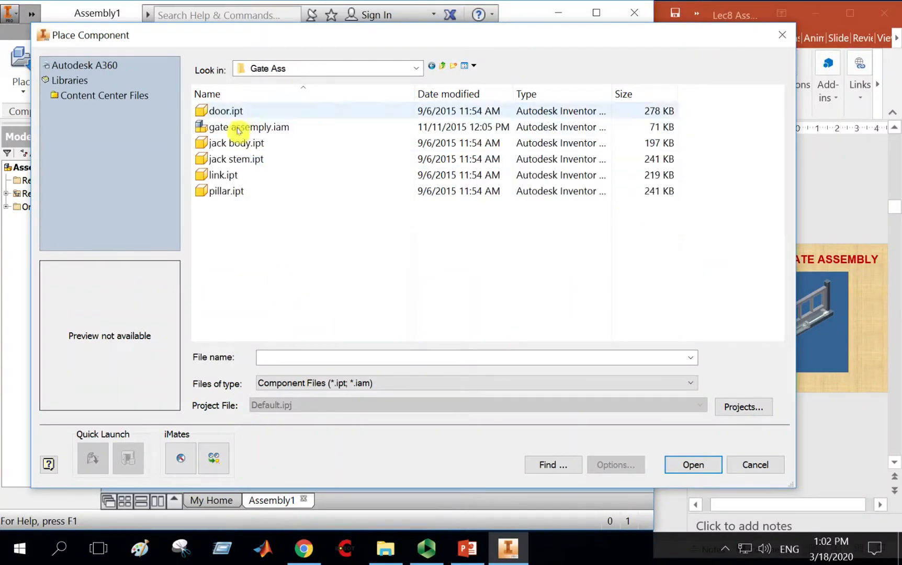
# Show the folder's files as large icons.
pyautogui.rightClick(317, 239)
pyautogui.moveTo(329, 245)
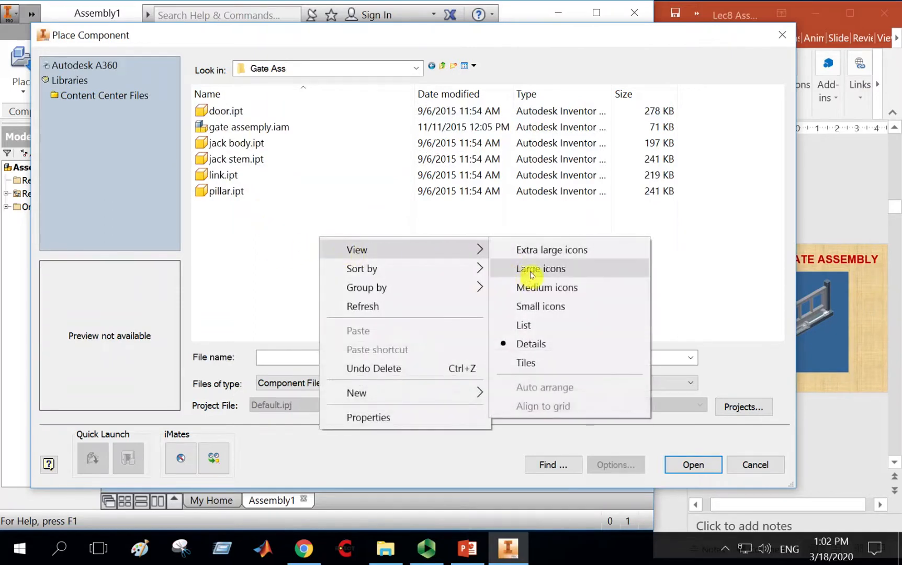
pyautogui.click(531, 274)
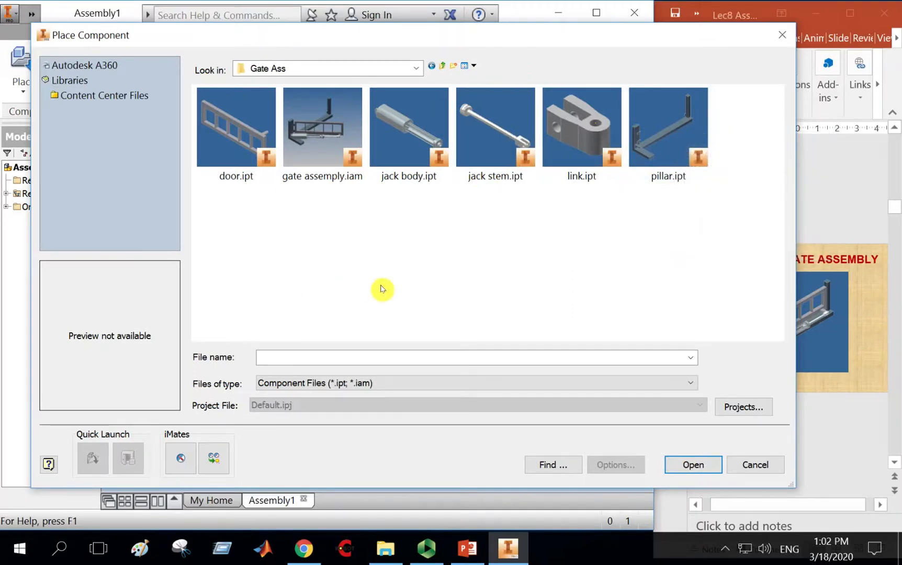
# Place pillar.ipt into the assembly.
pyautogui.doubleClick(670, 129)
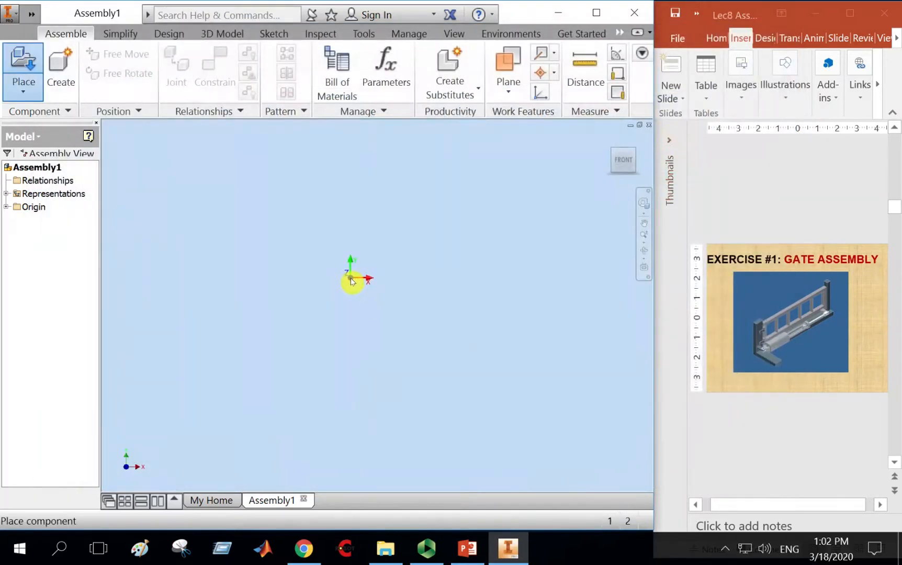
pyautogui.rightClick(350, 281)
pyautogui.click(408, 281)
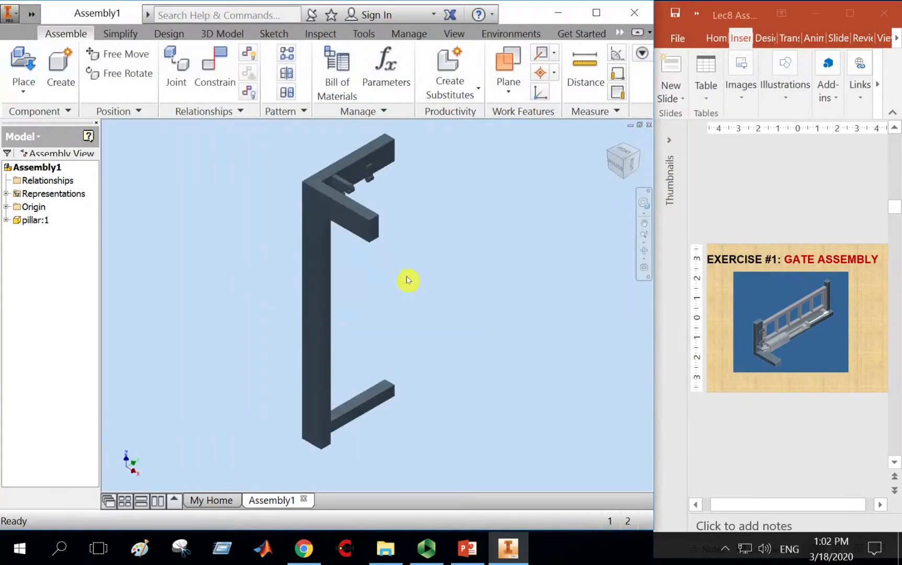
# Zoom and orbit around the placed pillar to inspect its shape.
pyautogui.scroll(-4, 419, 285)
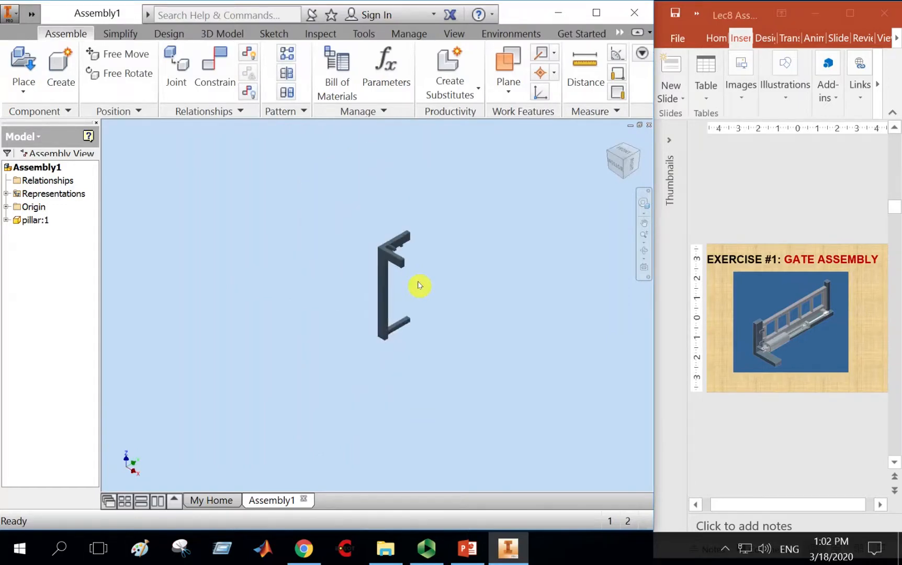
pyautogui.scroll(4, 419, 285)
pyautogui.scroll(-2, 419, 292)
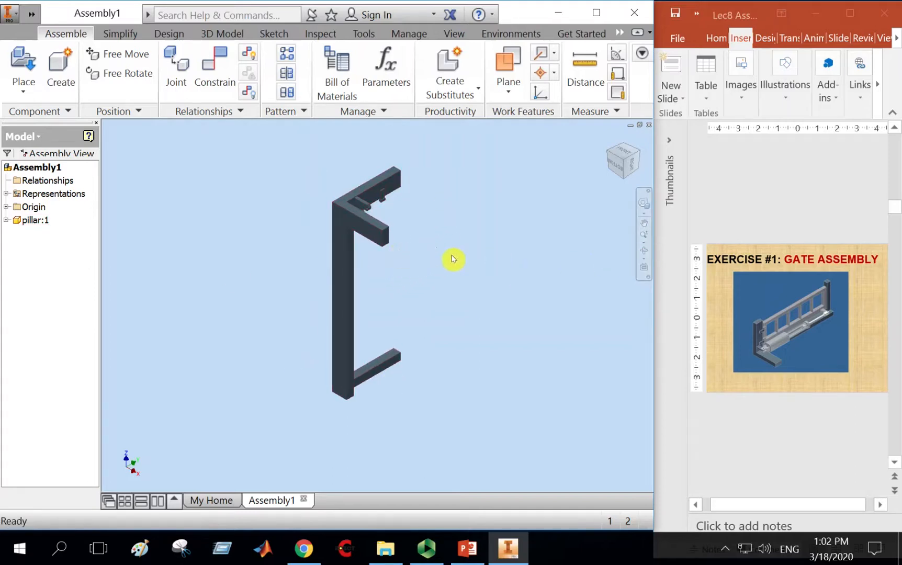
pyautogui.click(644, 255)
pyautogui.moveTo(461, 288); pyautogui.dragTo(386, 287)
pyautogui.rightClick(417, 246)
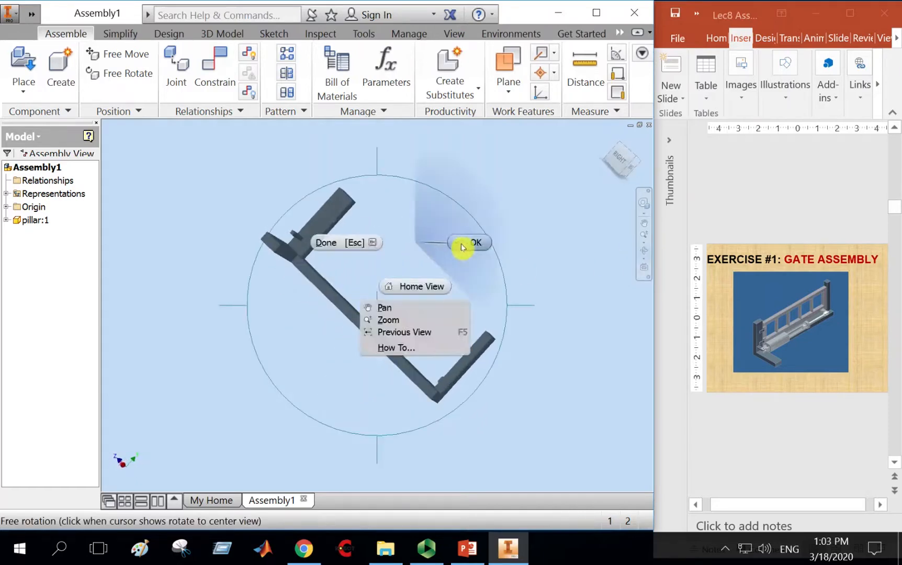
pyautogui.click(466, 247)
# Inspect the pillar from standard ViewCube views and return to the home view.
pyautogui.click(613, 142)
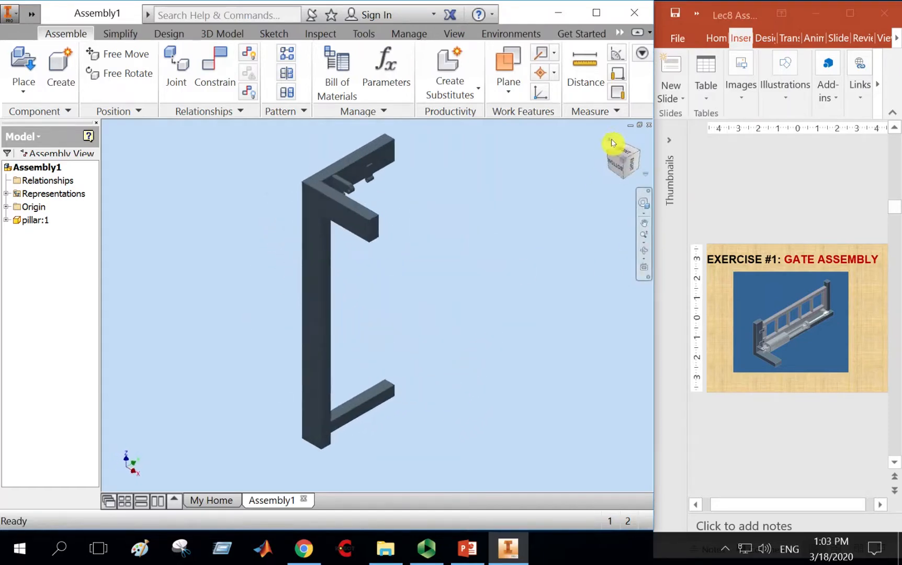
pyautogui.click(627, 155)
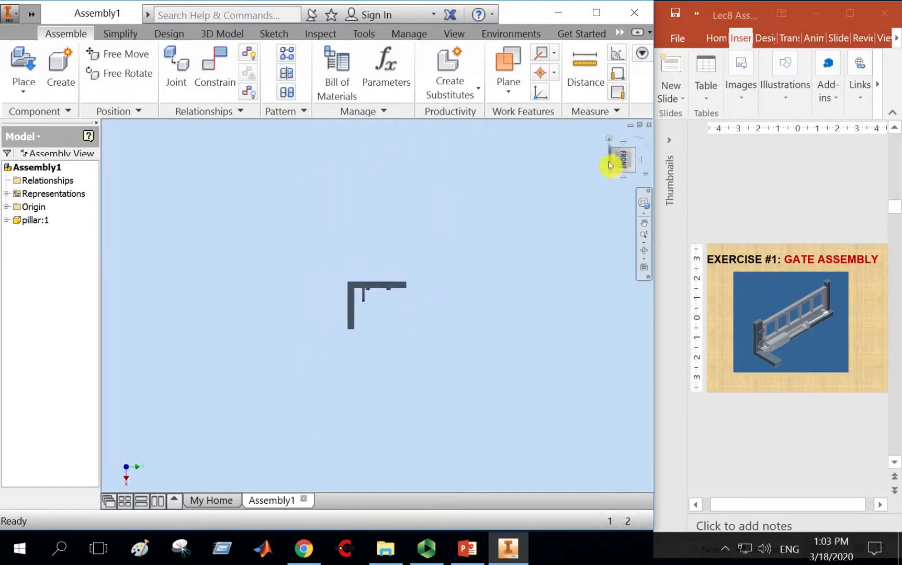
pyautogui.click(607, 161)
pyautogui.click(637, 137)
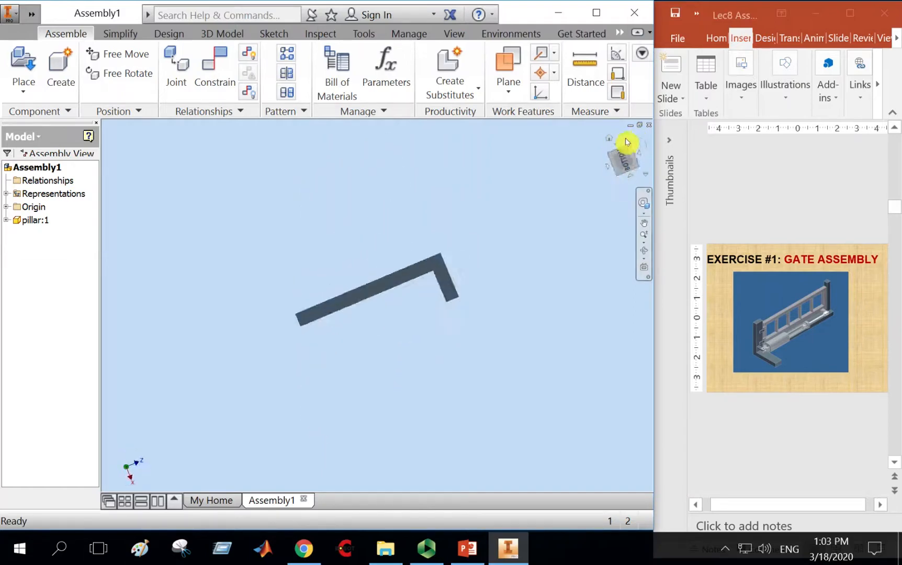
pyautogui.click(612, 140)
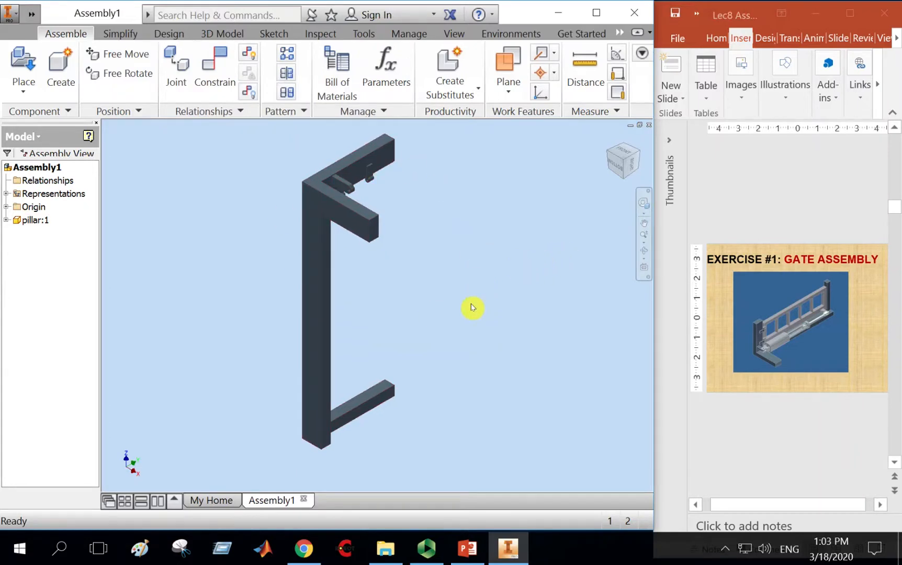
pyautogui.scroll(-5, 472, 308)
pyautogui.scroll(3, 472, 307)
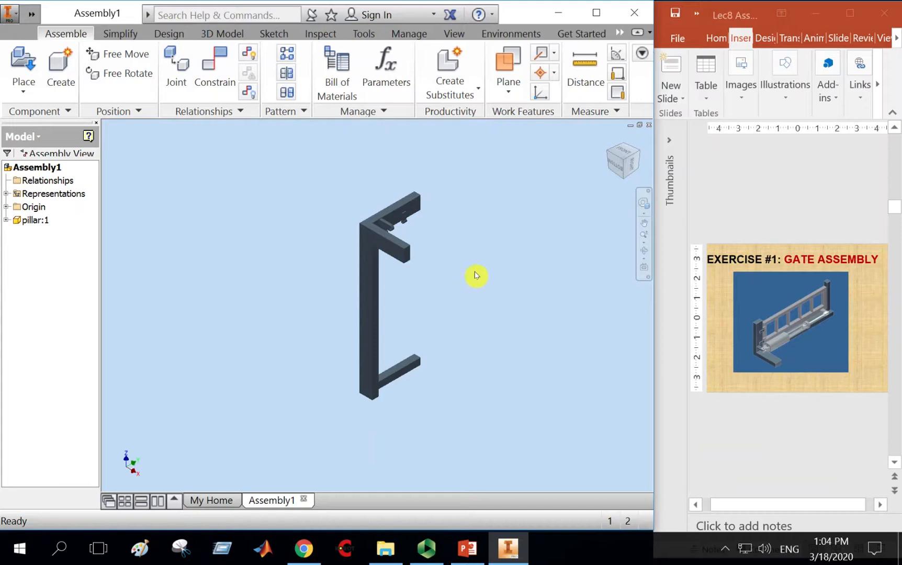
# Maximize the window and drag the pillar to a new position in the graphics area.
pyautogui.click(596, 13)
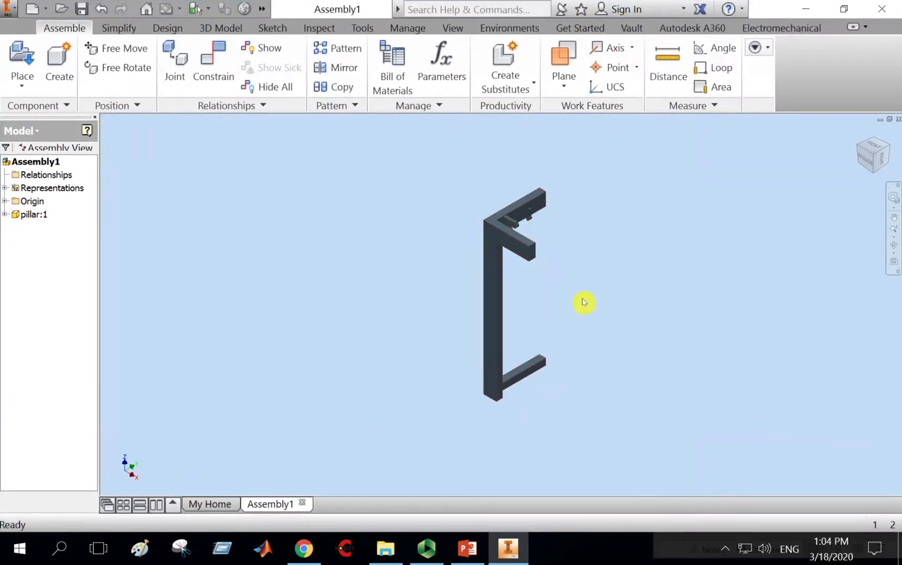
pyautogui.click(495, 269)
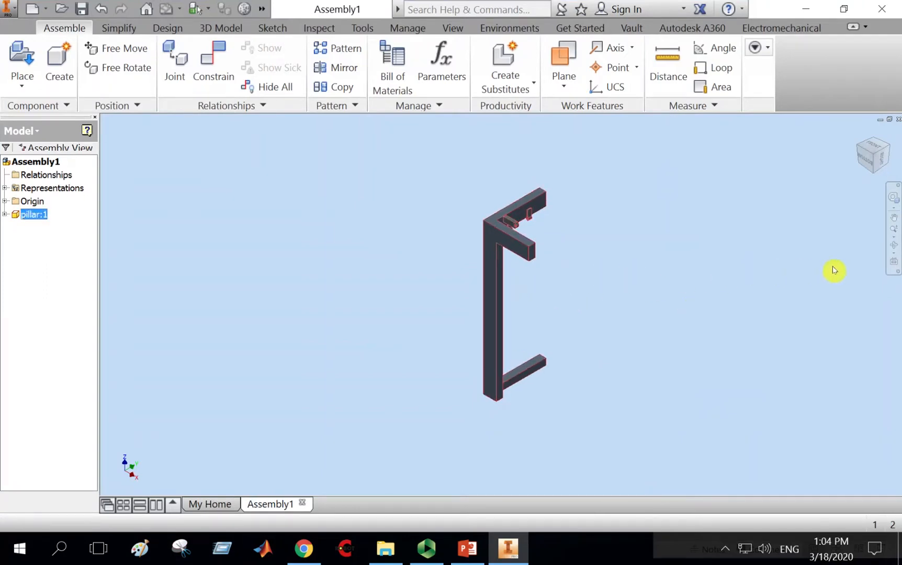
pyautogui.click(606, 293)
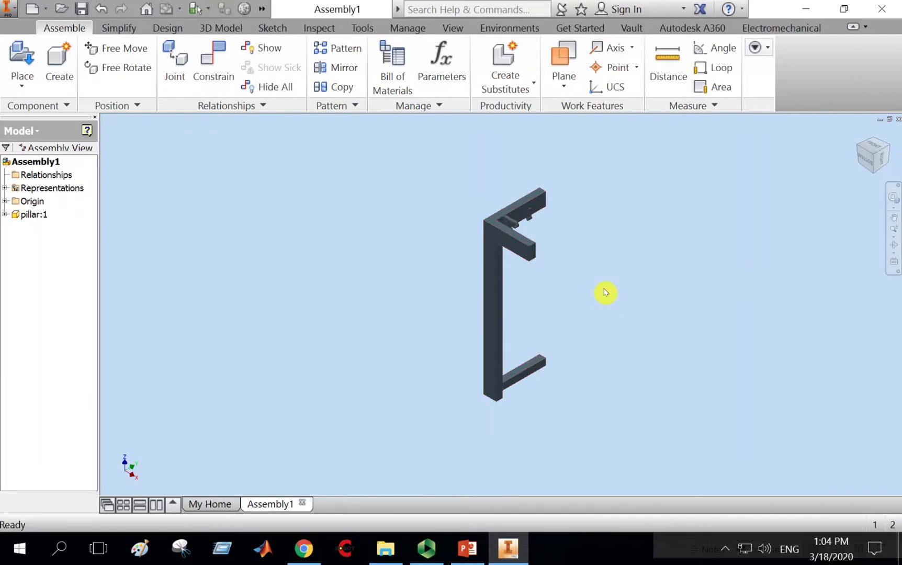
pyautogui.moveTo(515, 242)
pyautogui.mouseDown()
pyautogui.moveTo(389, 245)
pyautogui.moveTo(620, 256)
pyautogui.moveTo(406, 261)
pyautogui.moveTo(300, 244)
pyautogui.moveTo(429, 248)
pyautogui.moveTo(452, 226)
pyautogui.moveTo(458, 311)
pyautogui.moveTo(441, 314)
pyautogui.moveTo(322, 298)
pyautogui.moveTo(498, 203)
pyautogui.moveTo(536, 250)
pyautogui.moveTo(526, 236)
pyautogui.mouseUp()
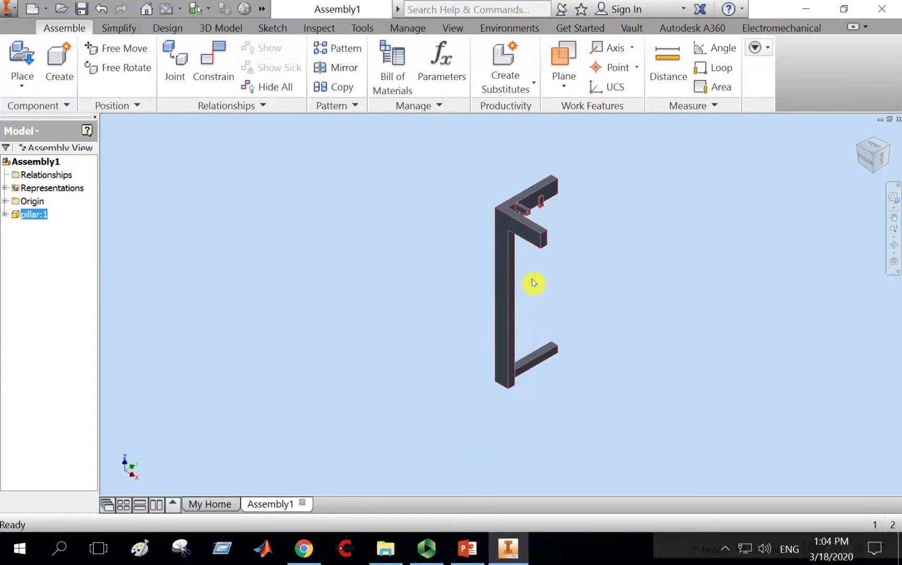
pyautogui.click(615, 293)
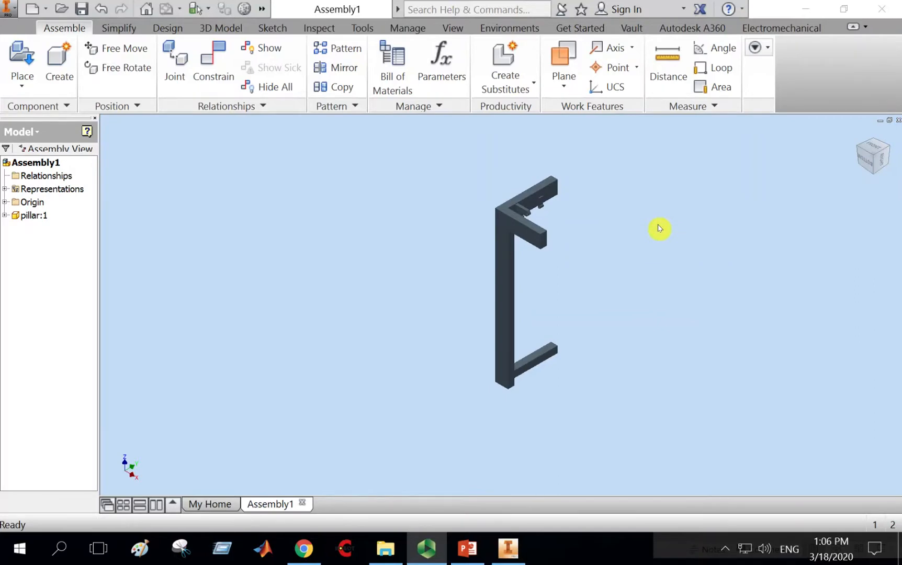
pyautogui.moveTo(659, 228); pyautogui.dragTo(571, 240, button='middle')
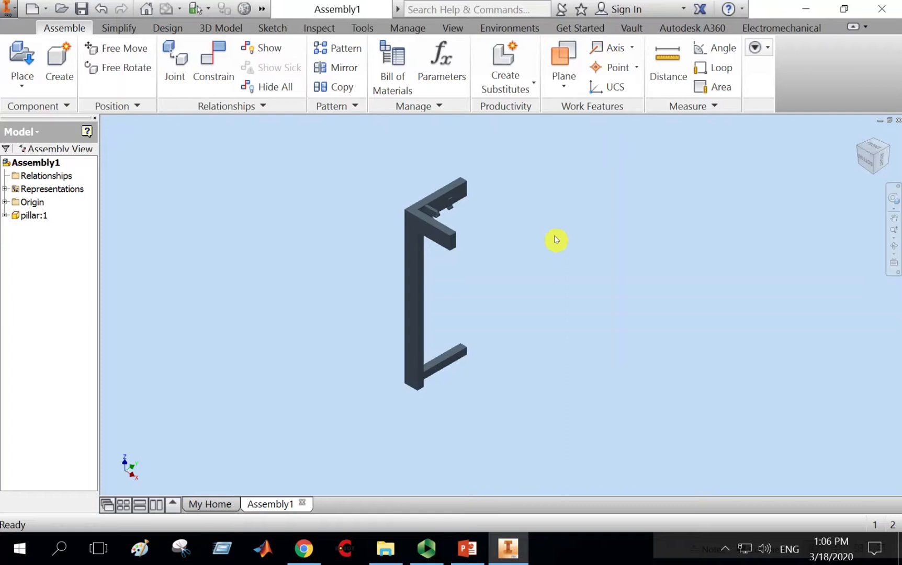
# Turn on the Degrees of Freedom display and drag the pillar slightly to show its free motion.
pyautogui.click(453, 28)
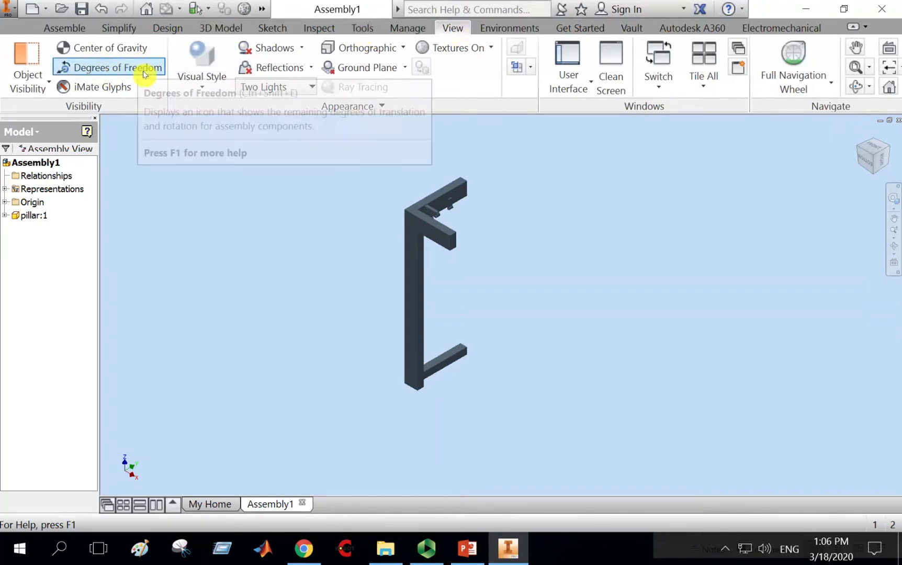
pyautogui.click(116, 69)
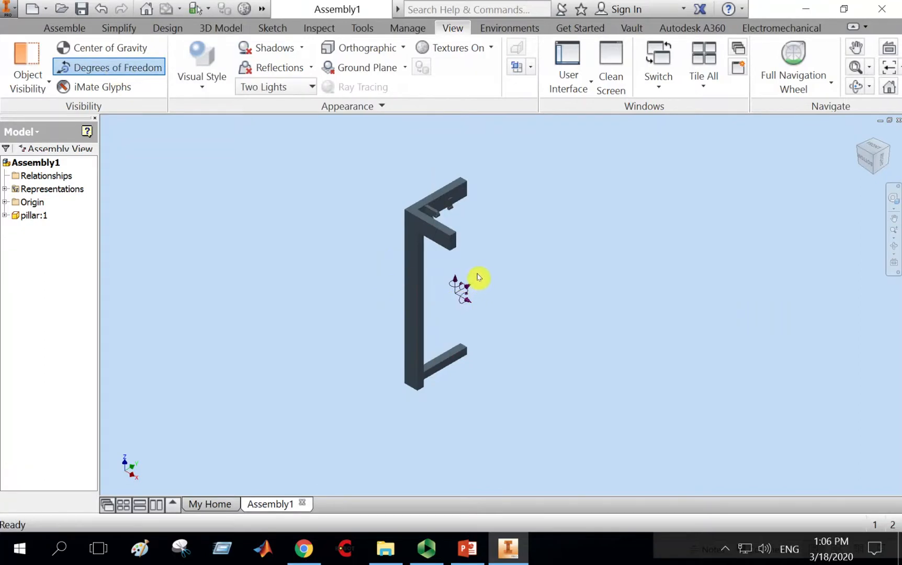
pyautogui.moveTo(423, 298); pyautogui.dragTo(410, 280)
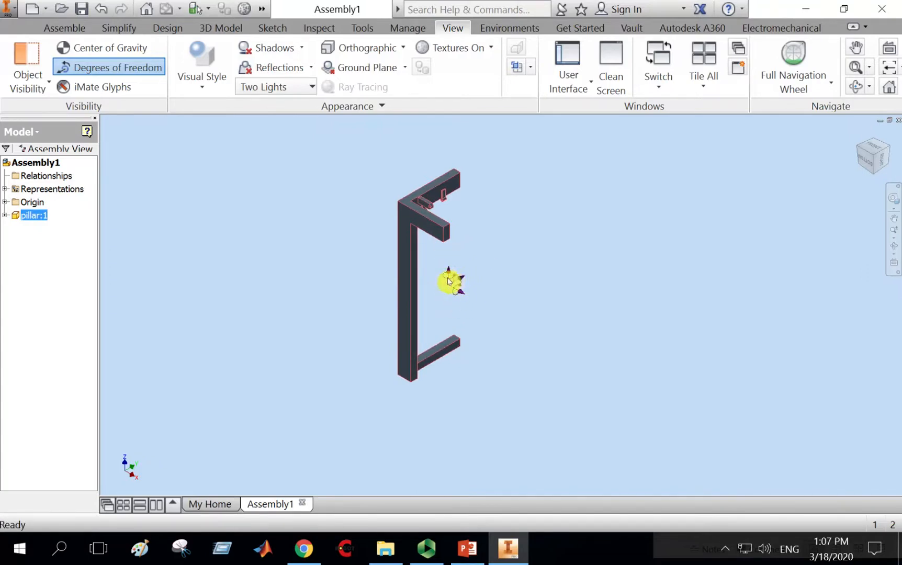
pyautogui.moveTo(322, 260)
pyautogui.mouseDown(button='middle')
pyautogui.moveTo(305, 257)
pyautogui.moveTo(315, 258)
pyautogui.mouseUp(button='middle')
pyautogui.click(532, 252)
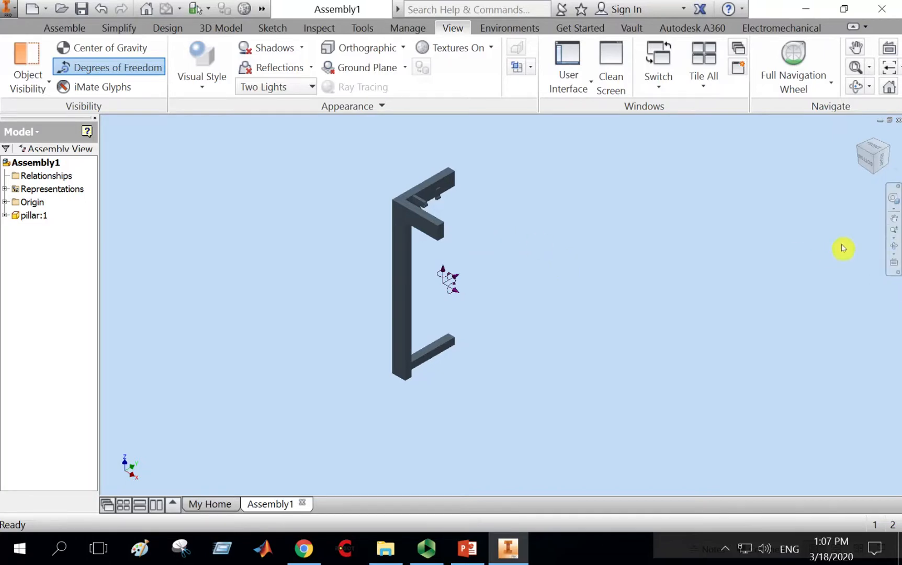
# Ground the pillar so it stays fixed in the assembly.
pyautogui.click(895, 246)
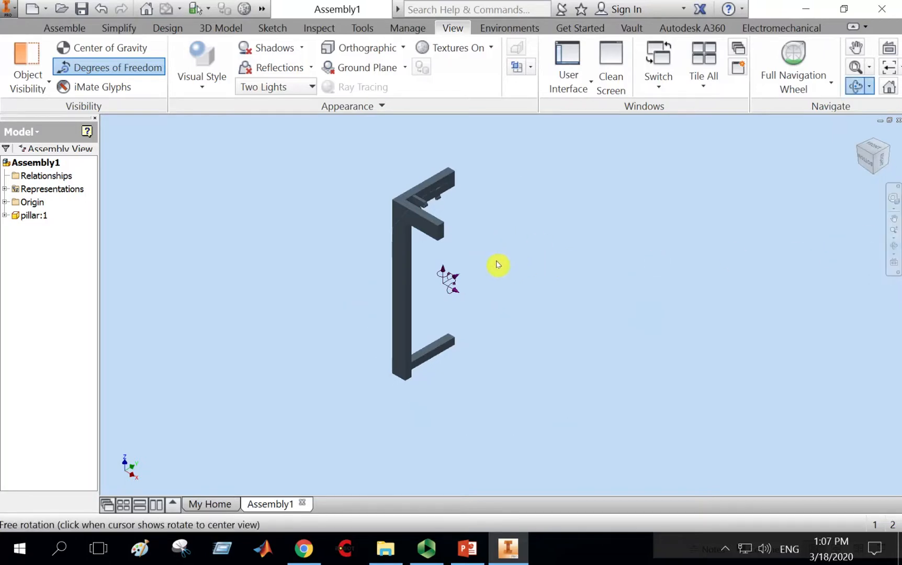
pyautogui.moveTo(497, 264); pyautogui.dragTo(444, 201)
pyautogui.press('Escape')
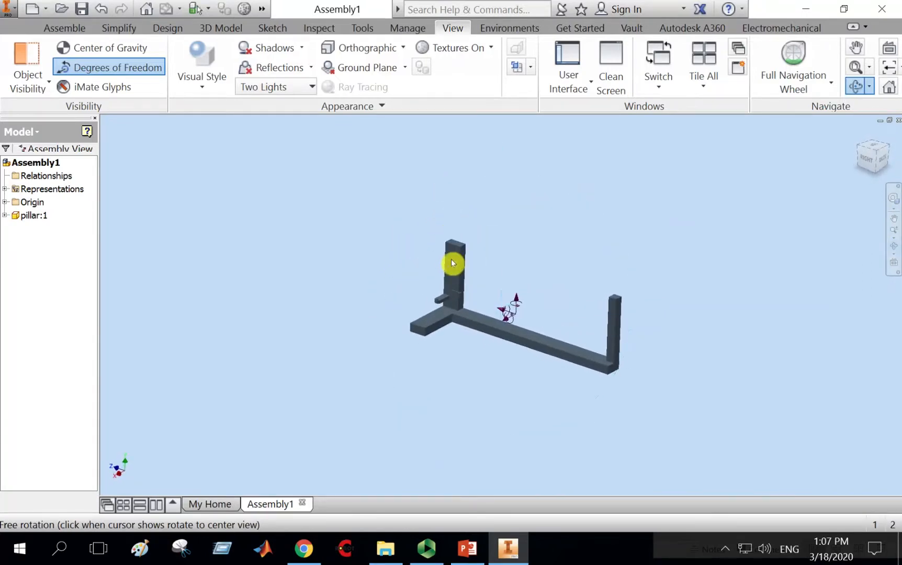
pyautogui.rightClick(454, 256)
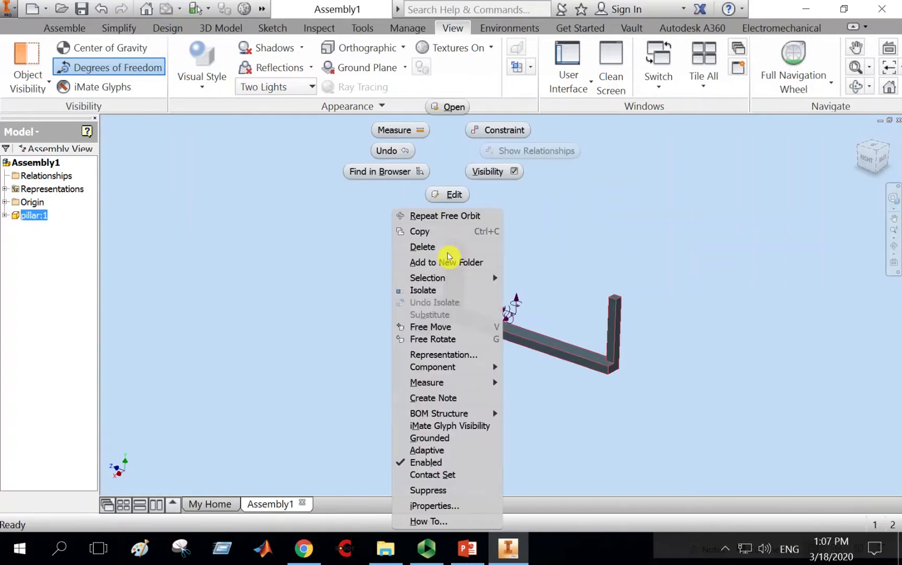
pyautogui.click(462, 439)
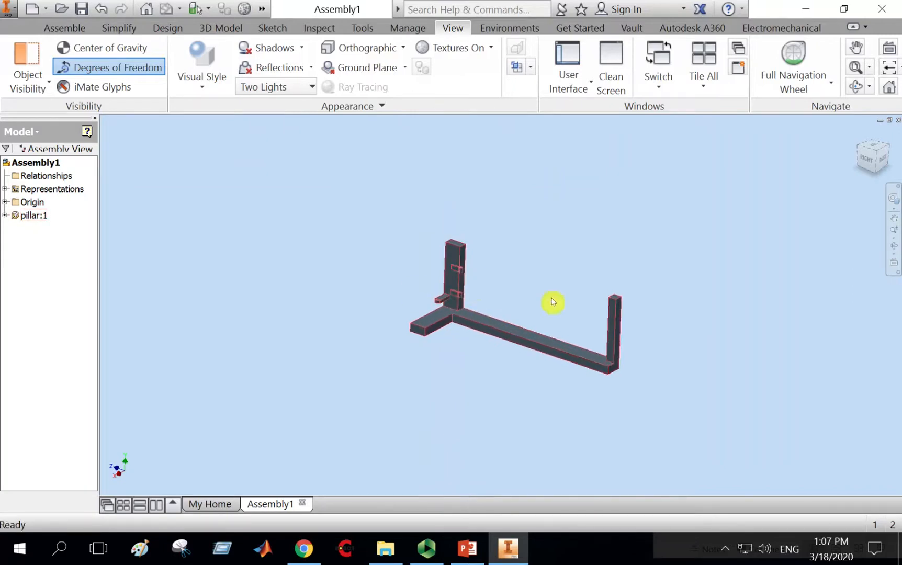
pyautogui.rightClick(453, 310)
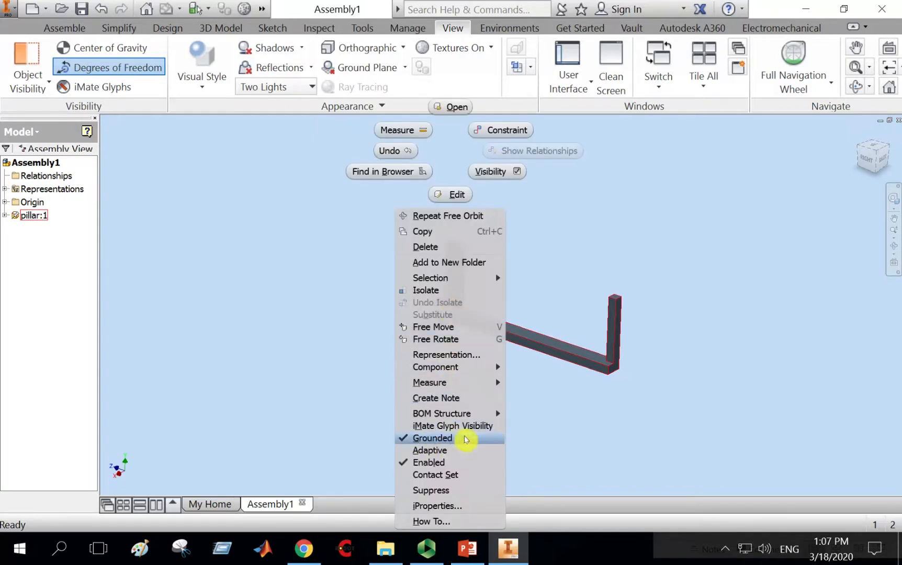
pyautogui.click(576, 438)
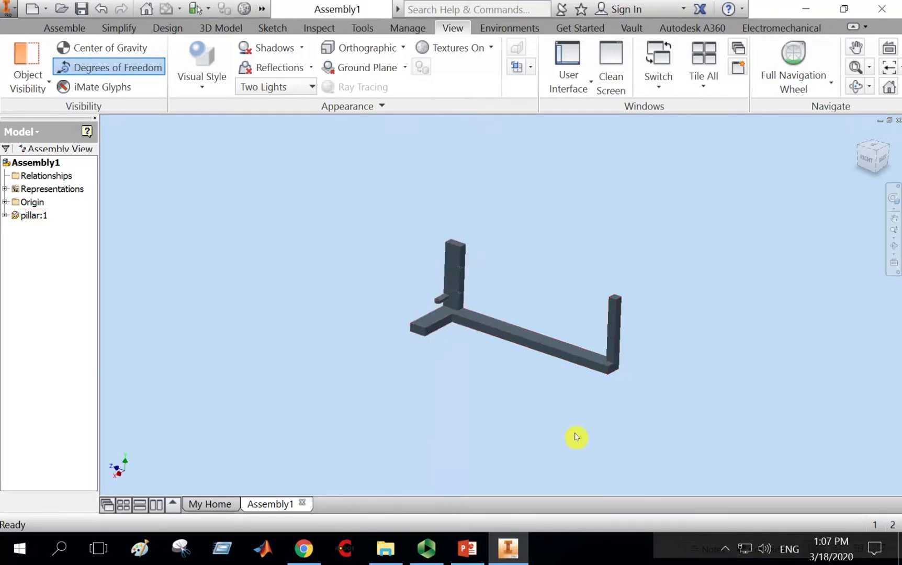
pyautogui.moveTo(576, 437); pyautogui.dragTo(505, 403, button='middle')
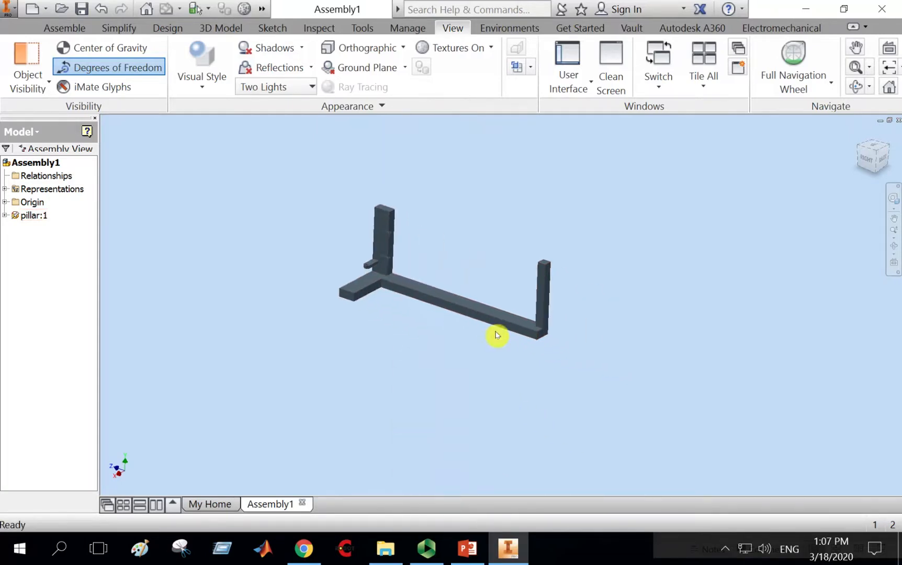
pyautogui.click(403, 297)
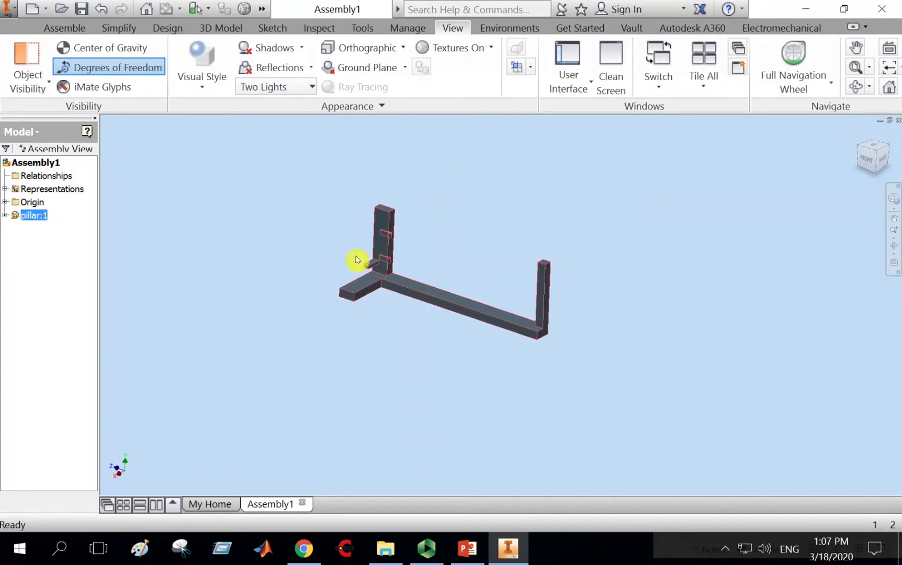
pyautogui.moveTo(580, 244); pyautogui.dragTo(620, 238, button='middle')
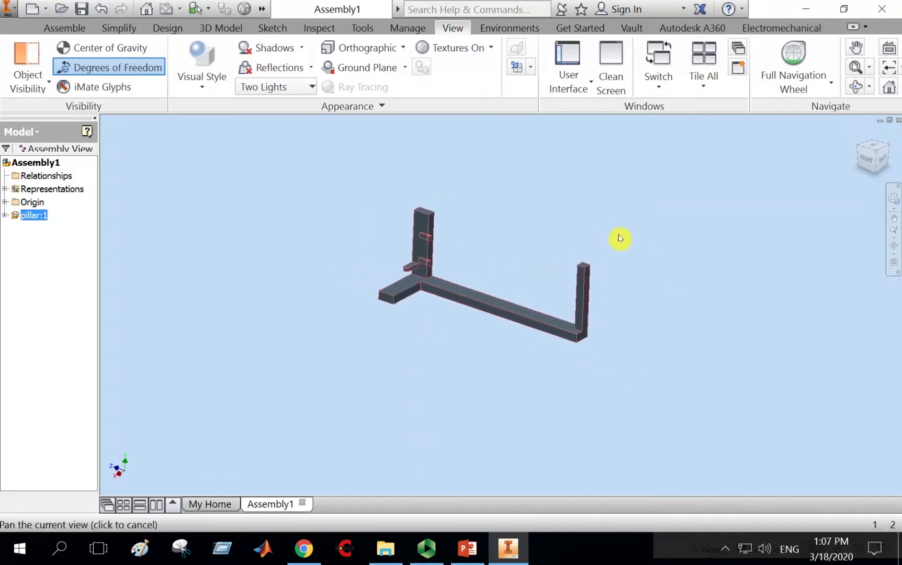
pyautogui.click(659, 228)
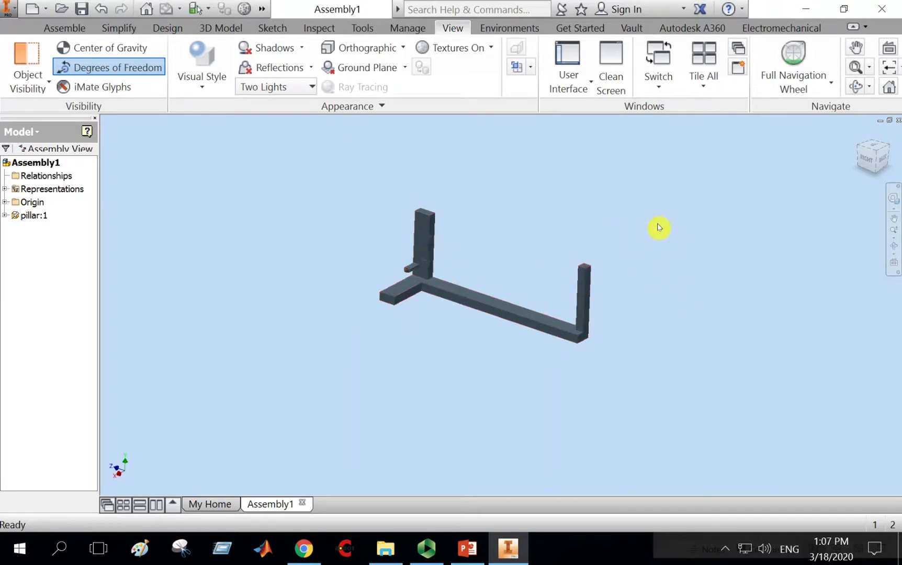
# Place one instance of door.ipt into the assembly, skipping its unresolved links.
pyautogui.click(67, 28)
pyautogui.click(22, 57)
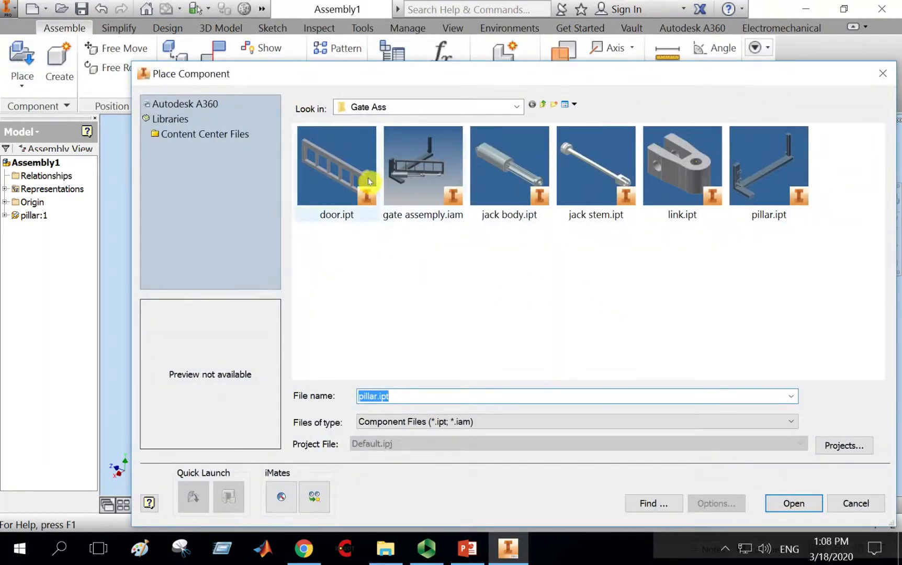
pyautogui.press('Escape')
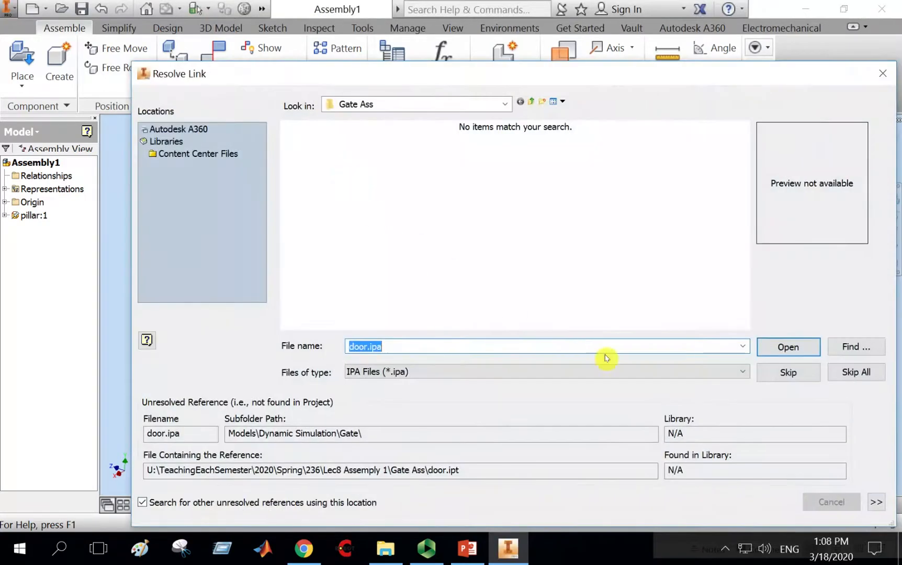
pyautogui.click(854, 376)
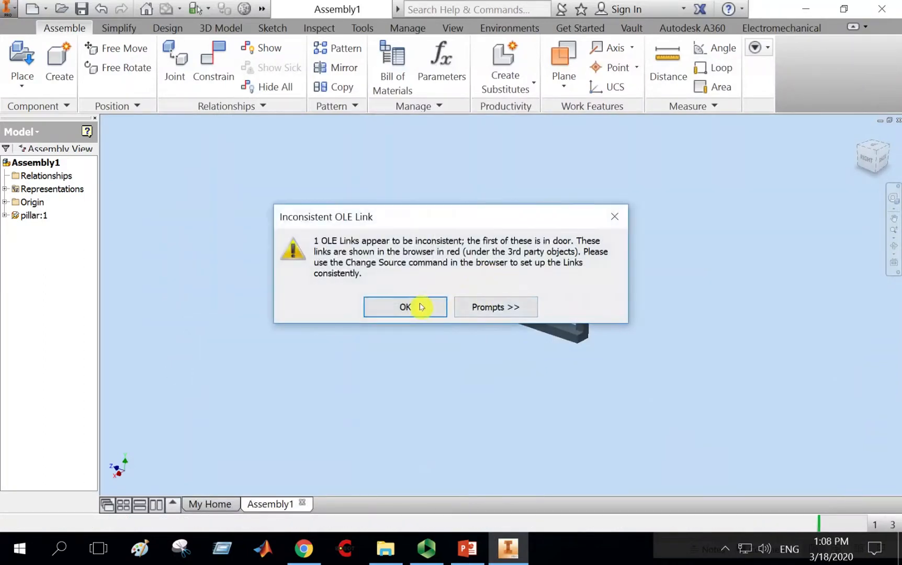
pyautogui.click(419, 308)
pyautogui.click(315, 212)
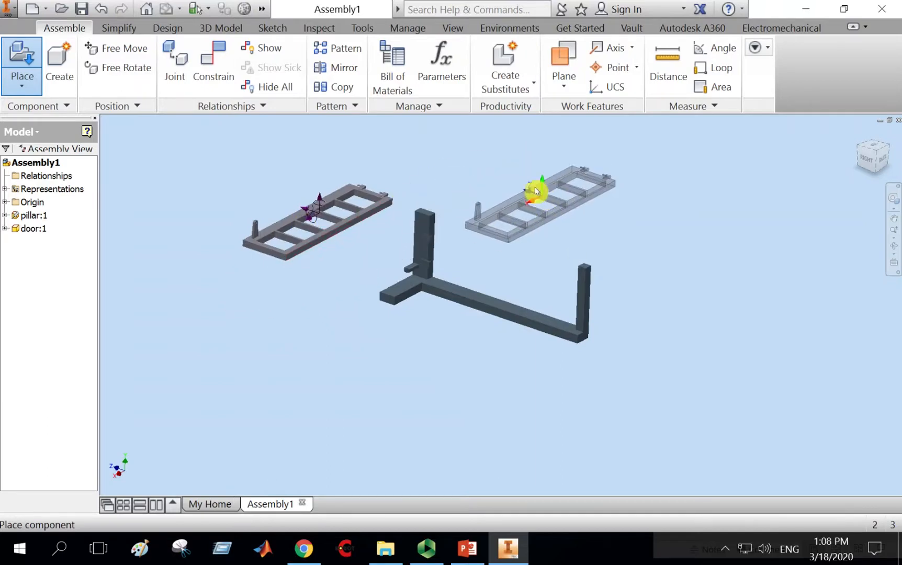
pyautogui.rightClick(576, 183)
pyautogui.click(626, 178)
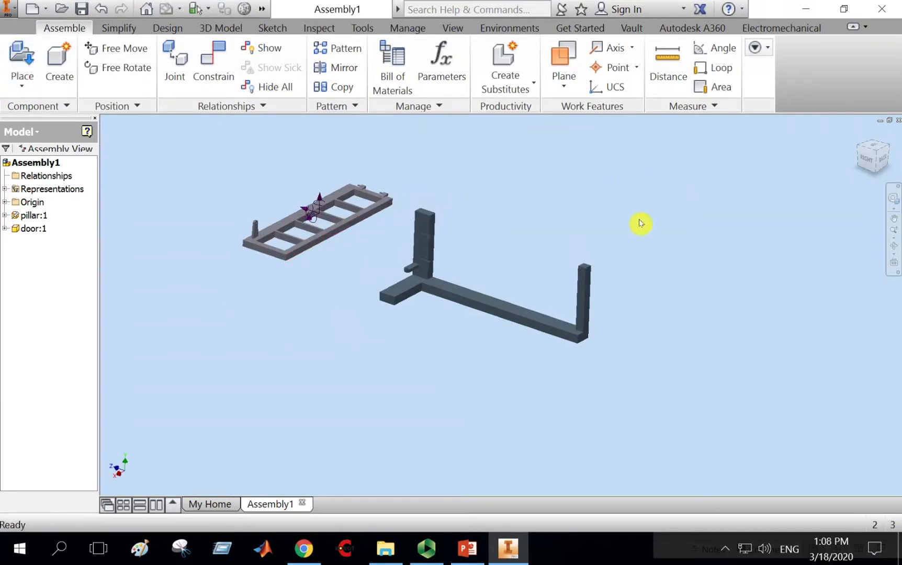
# Zoom and pan around the door and pillar to examine the hinge pins and lugs.
pyautogui.moveTo(511, 214); pyautogui.dragTo(558, 201, button='middle')
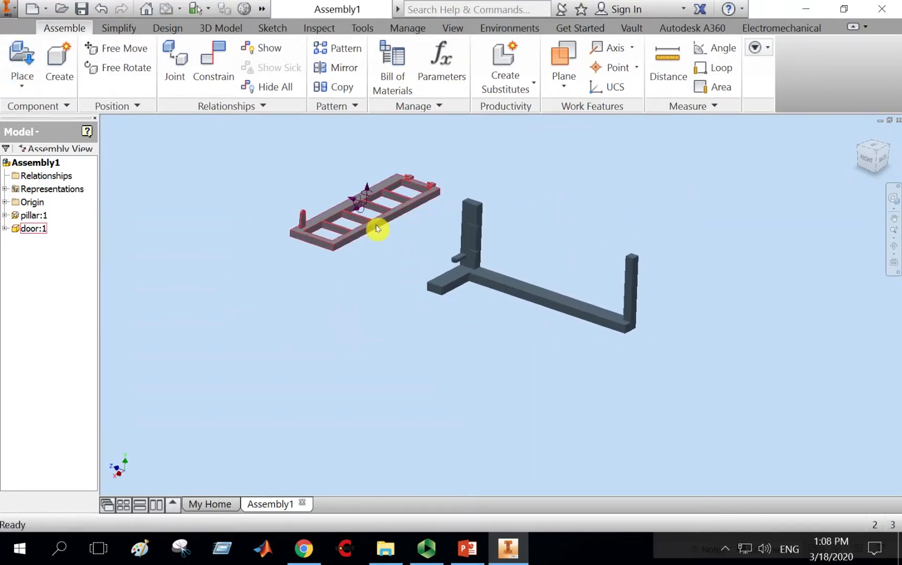
pyautogui.moveTo(377, 228); pyautogui.dragTo(588, 243)
pyautogui.scroll(-3, 587, 274)
pyautogui.scroll(6, 555, 309)
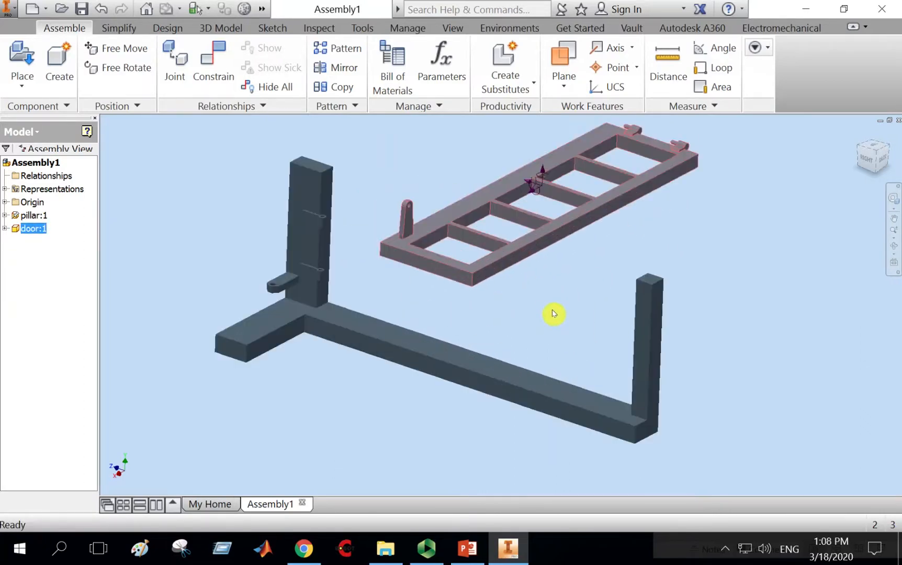
pyautogui.moveTo(527, 287); pyautogui.dragTo(683, 397, button='middle')
pyautogui.scroll(-3, 651, 380)
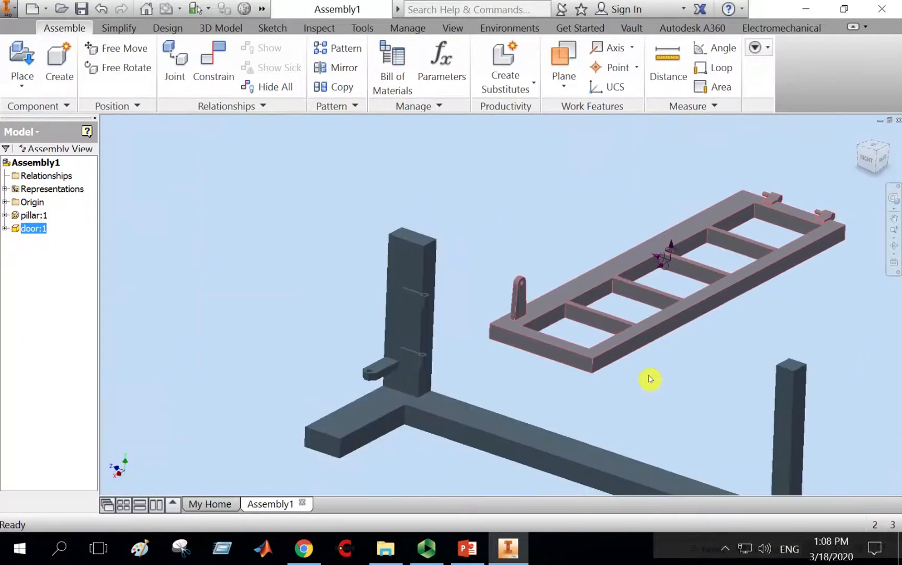
pyautogui.moveTo(614, 361); pyautogui.dragTo(549, 336, button='middle')
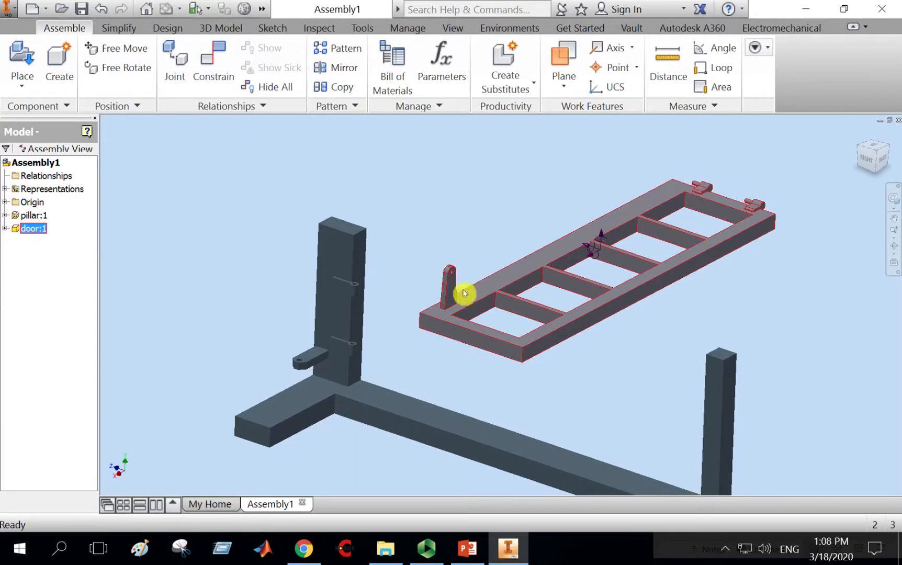
pyautogui.scroll(8, 353, 346)
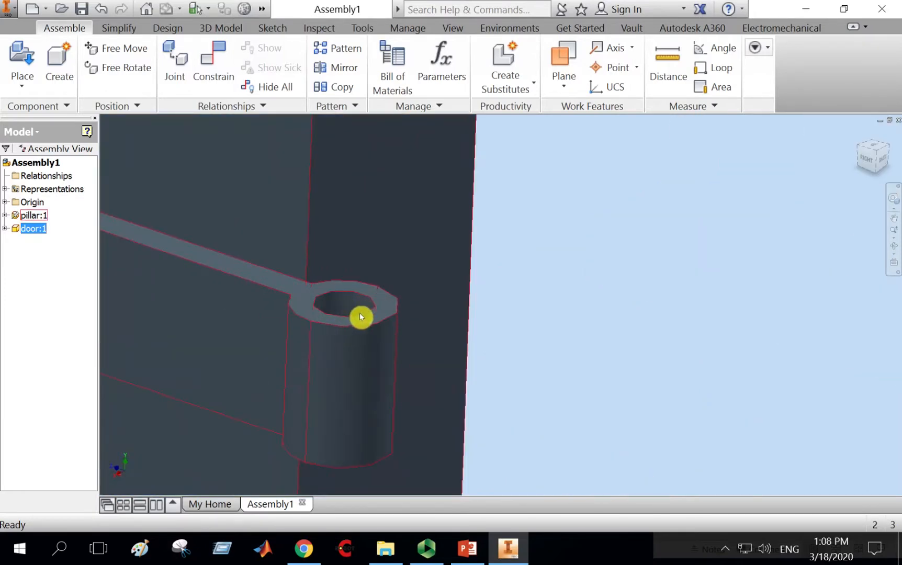
pyautogui.scroll(-8, 337, 302)
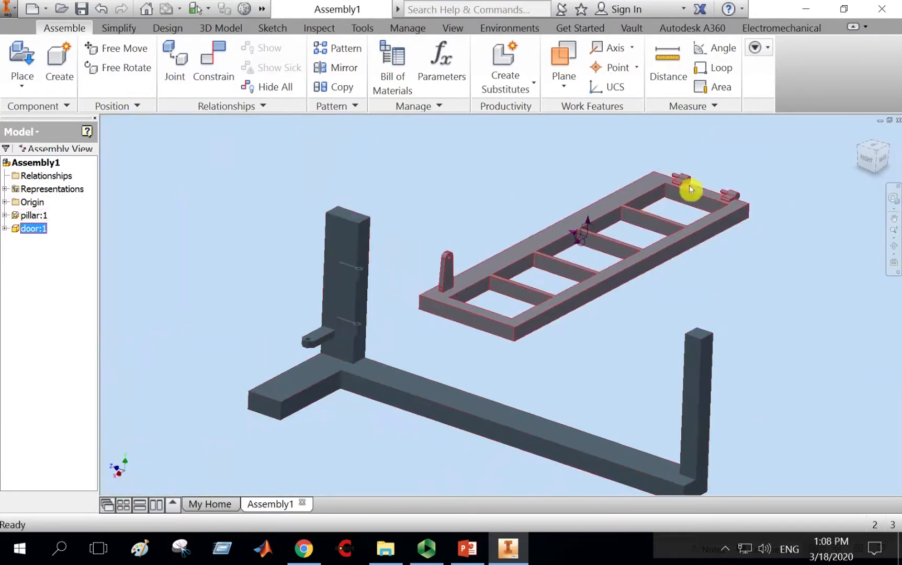
pyautogui.scroll(8, 689, 184)
pyautogui.scroll(-8, 665, 220)
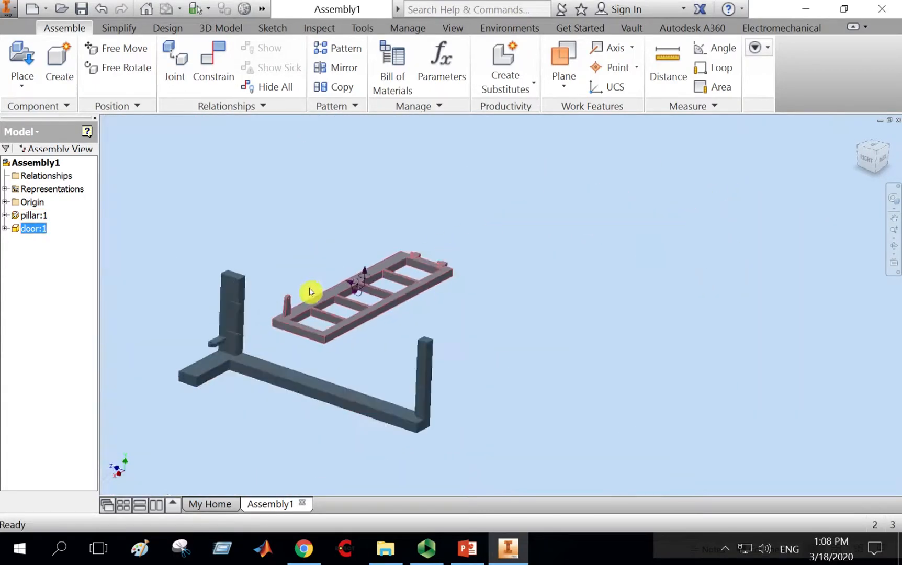
pyautogui.scroll(8, 221, 334)
pyautogui.scroll(-8, 350, 151)
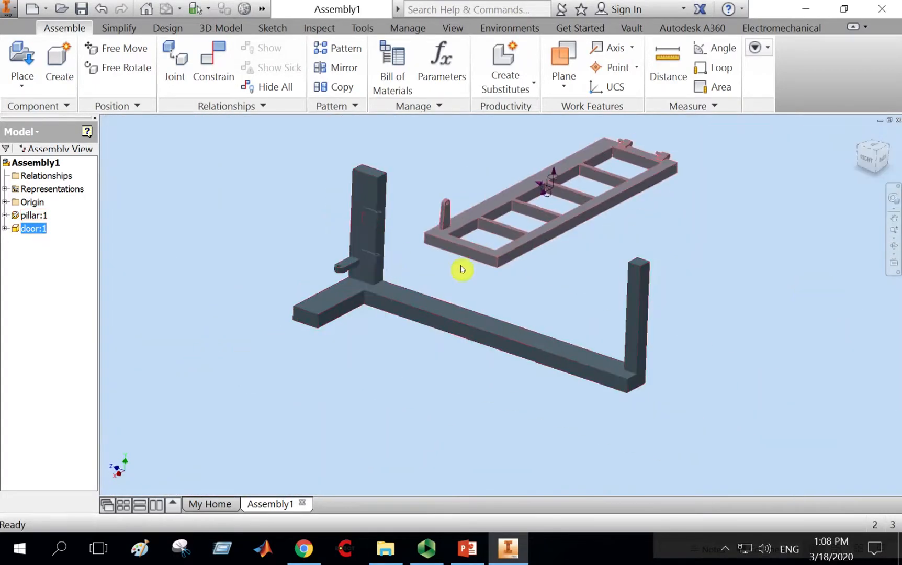
pyautogui.scroll(8, 668, 236)
pyautogui.scroll(-8, 663, 244)
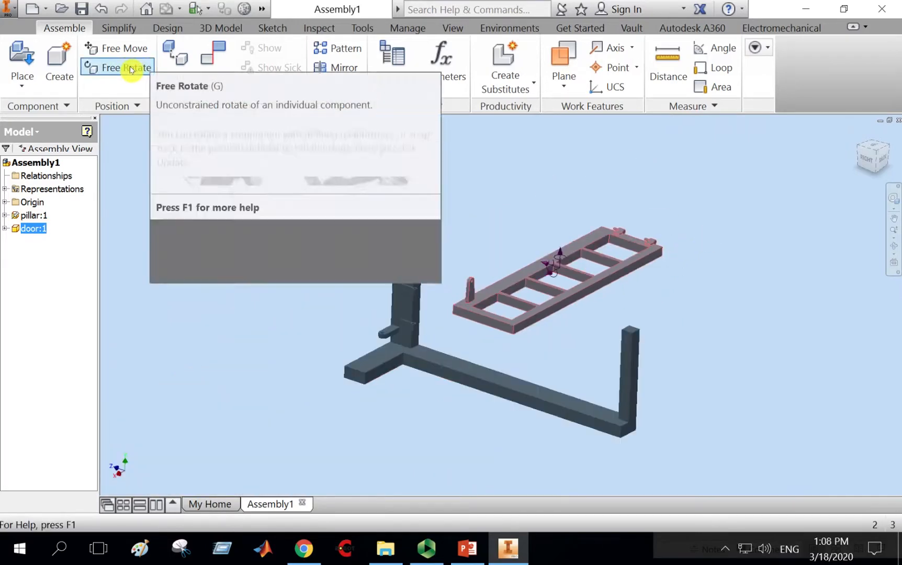
# Rotate the door upright with Free Rotate.
pyautogui.click(117, 71)
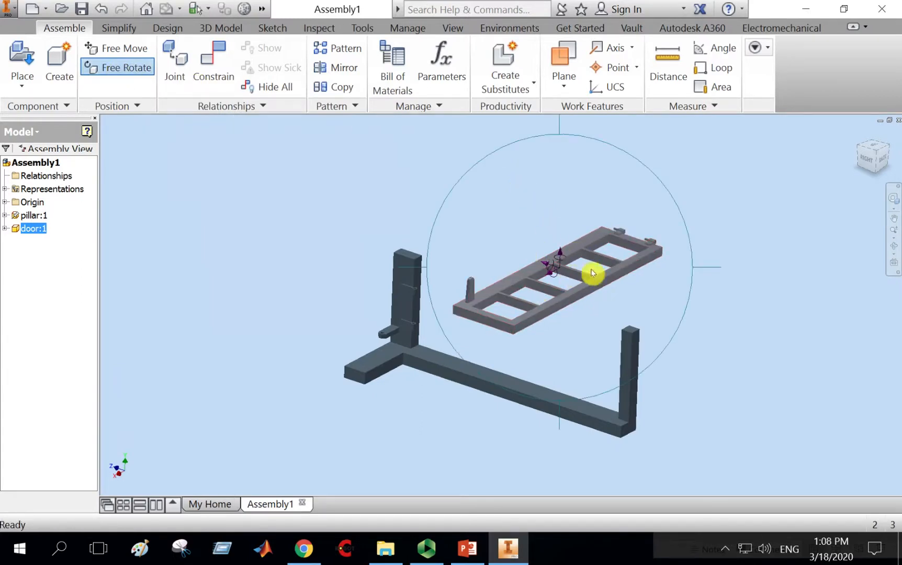
pyautogui.moveTo(546, 340); pyautogui.dragTo(548, 456)
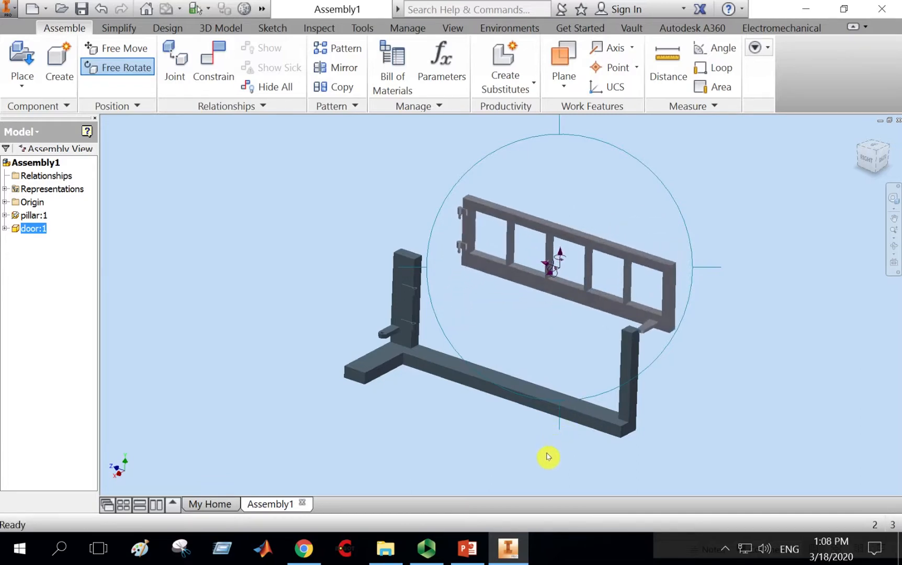
pyautogui.rightClick(566, 372)
pyautogui.click(618, 373)
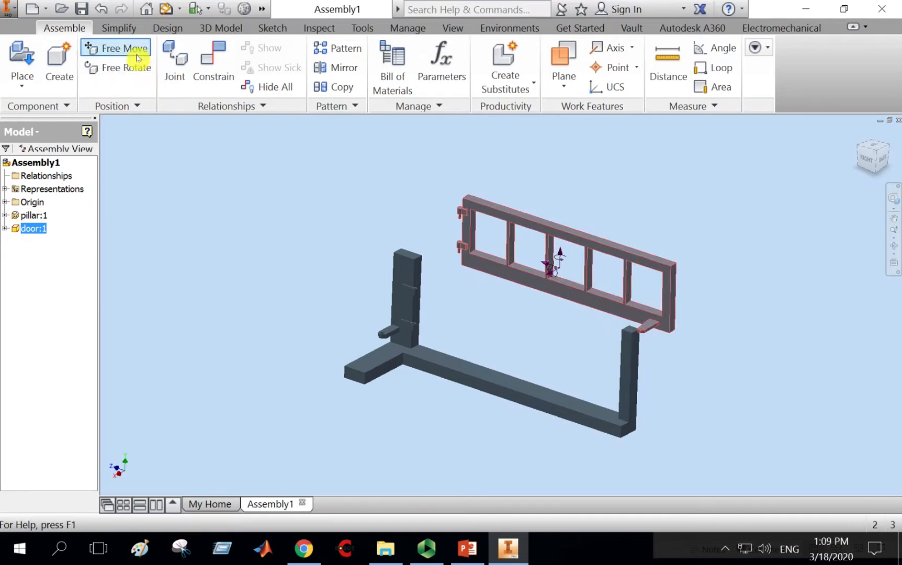
# Move the door beside the pillar with Free Move so its hinge pins sit near the pillar lugs.
pyautogui.click(115, 48)
pyautogui.moveTo(521, 224); pyautogui.dragTo(491, 296)
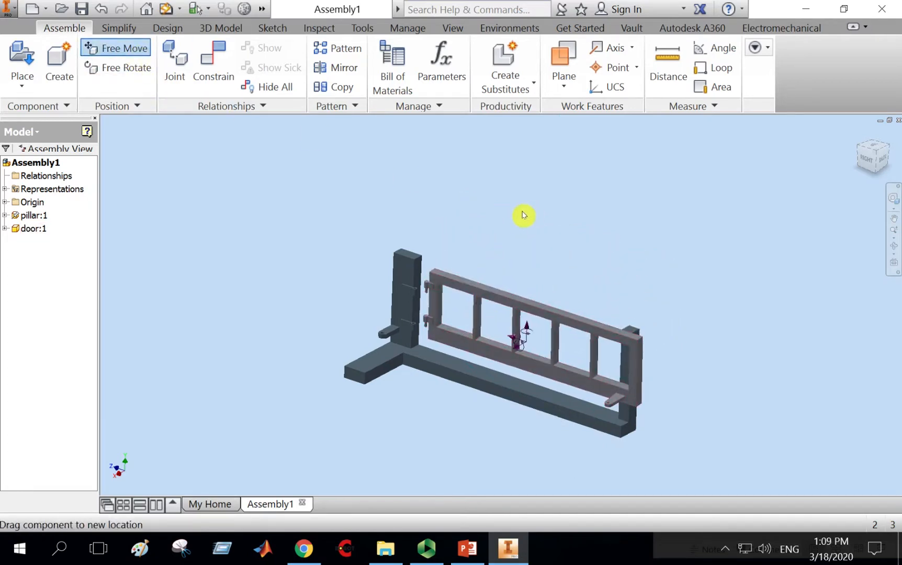
pyautogui.scroll(-5, 446, 296)
pyautogui.moveTo(418, 305); pyautogui.dragTo(520, 236, button='middle')
pyautogui.scroll(-3, 543, 292)
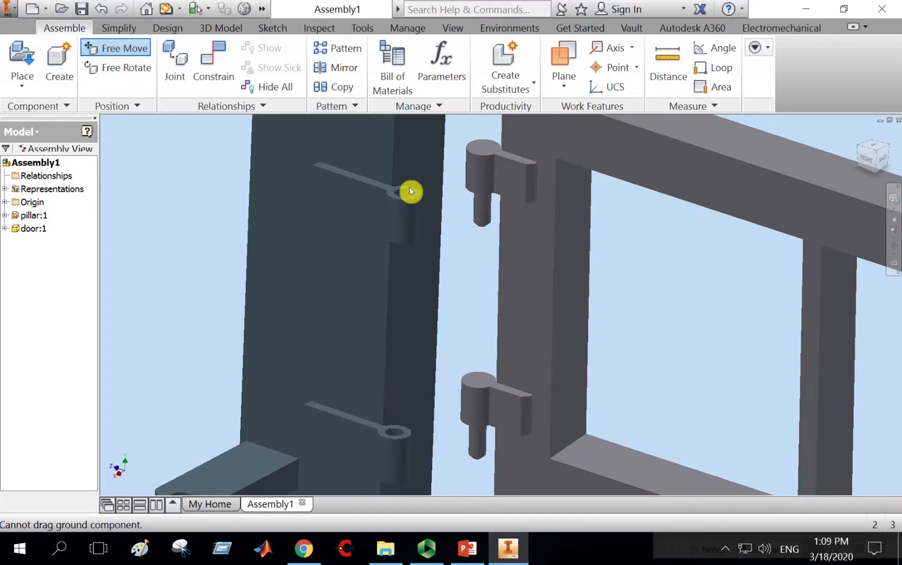
pyautogui.scroll(3, 484, 272)
pyautogui.moveTo(492, 269); pyautogui.dragTo(521, 286, button='middle')
pyautogui.scroll(3, 468, 286)
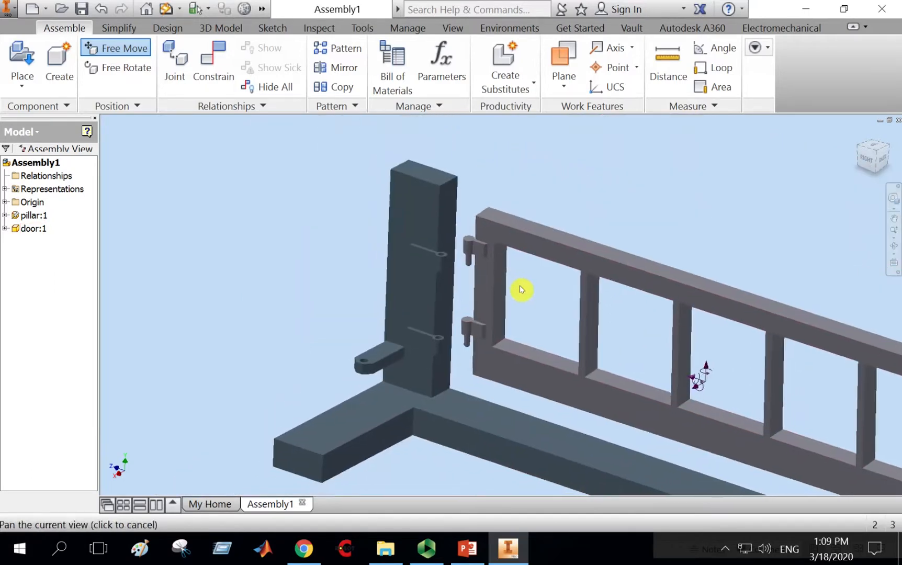
# Open Place Constraint and review the available constraint types and solutions, ending on Mate.
pyautogui.click(218, 70)
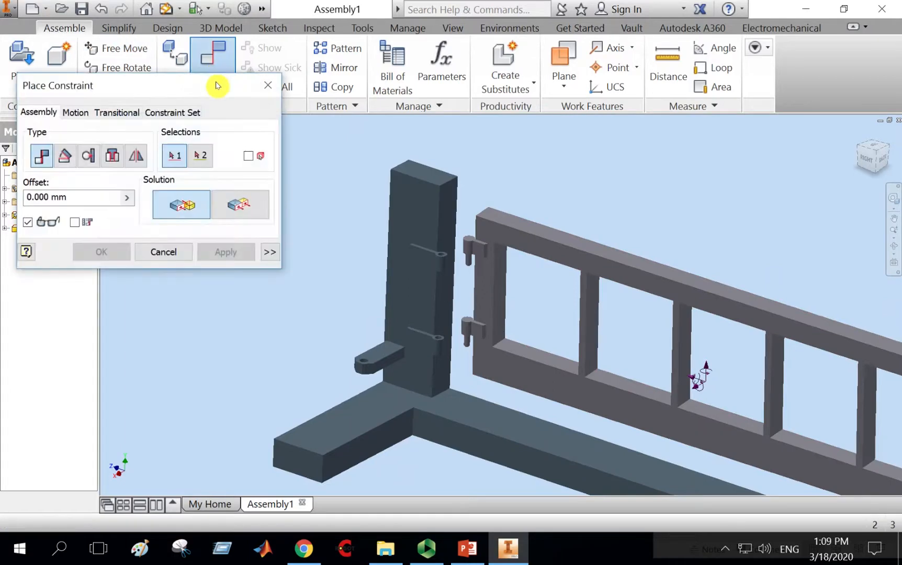
pyautogui.moveTo(216, 84); pyautogui.dragTo(258, 40)
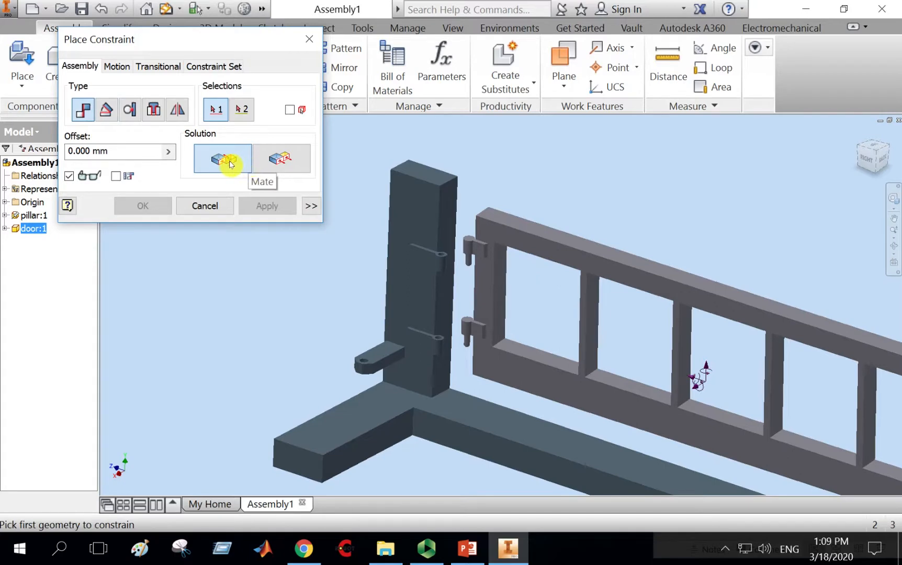
pyautogui.click(289, 163)
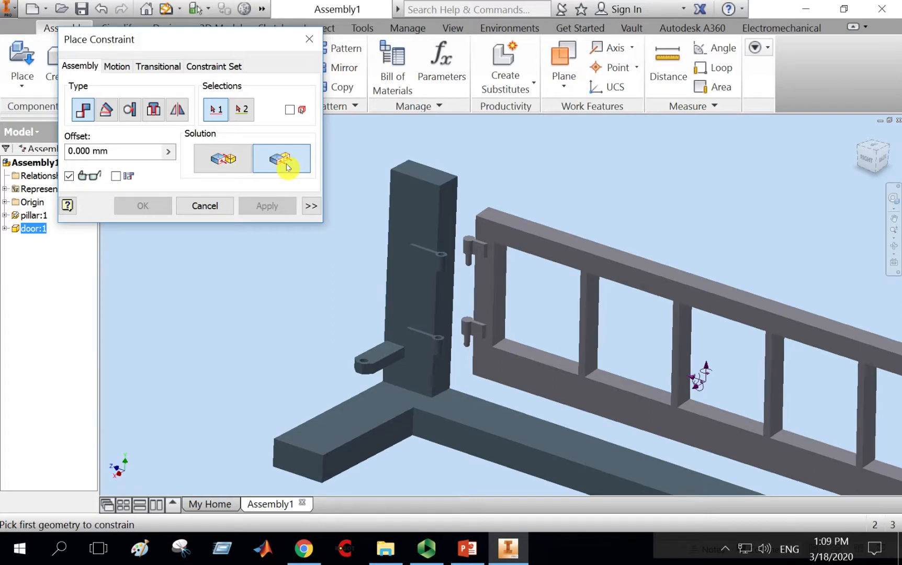
pyautogui.click(110, 115)
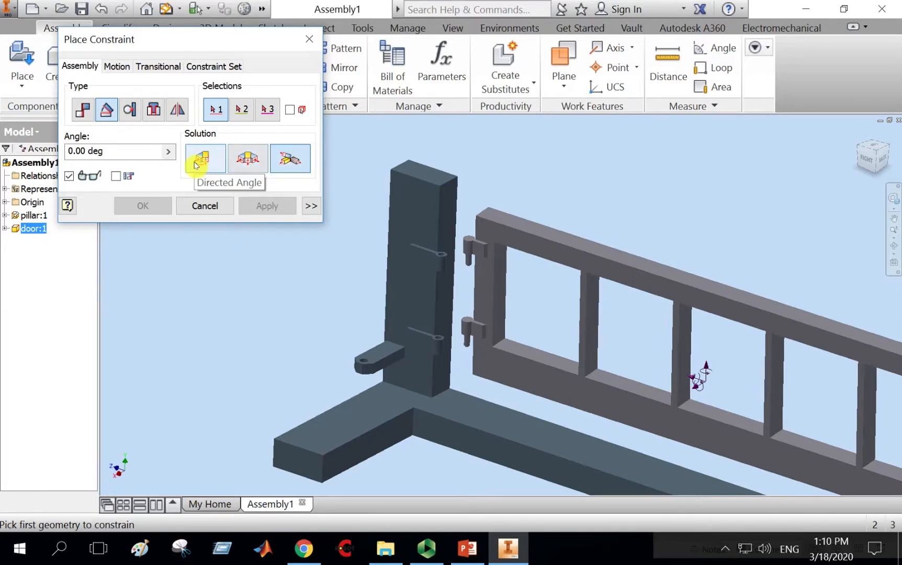
pyautogui.click(131, 111)
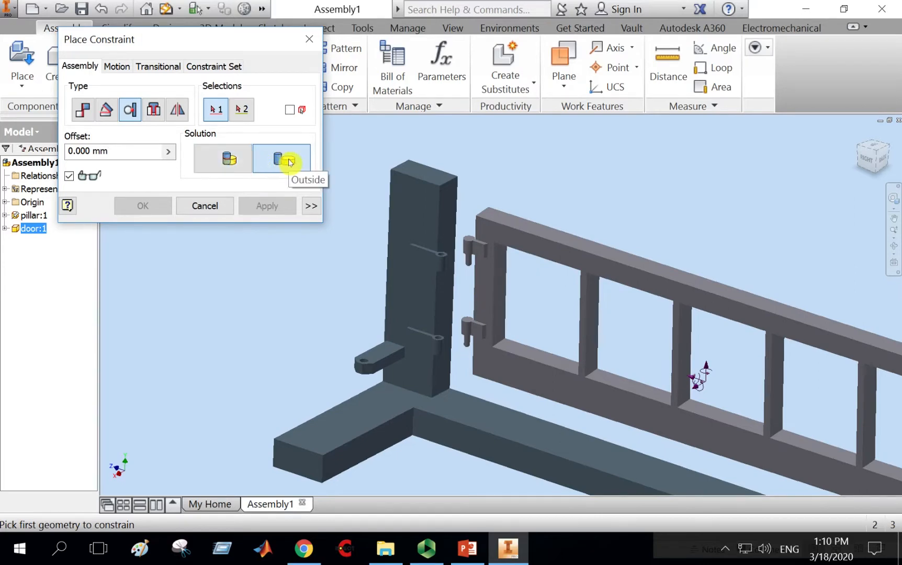
pyautogui.click(153, 109)
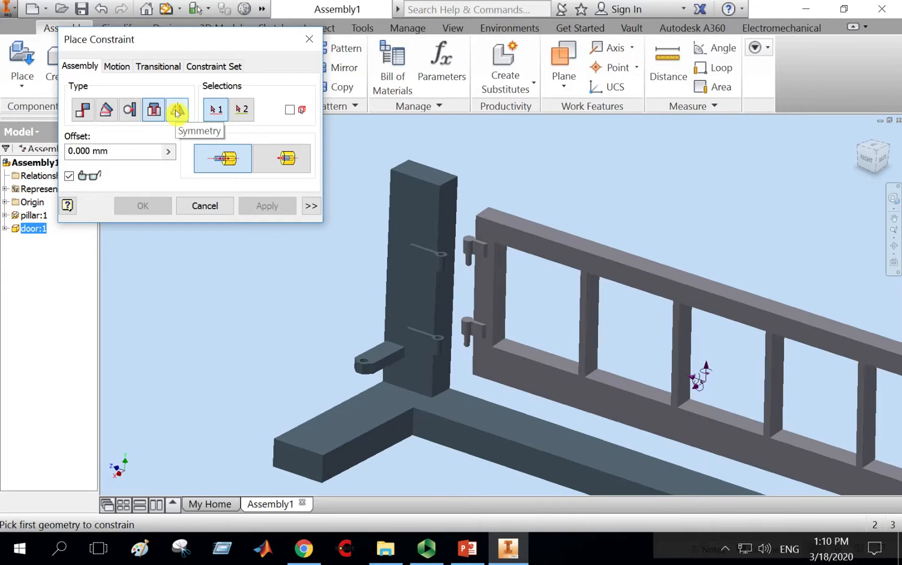
pyautogui.click(83, 111)
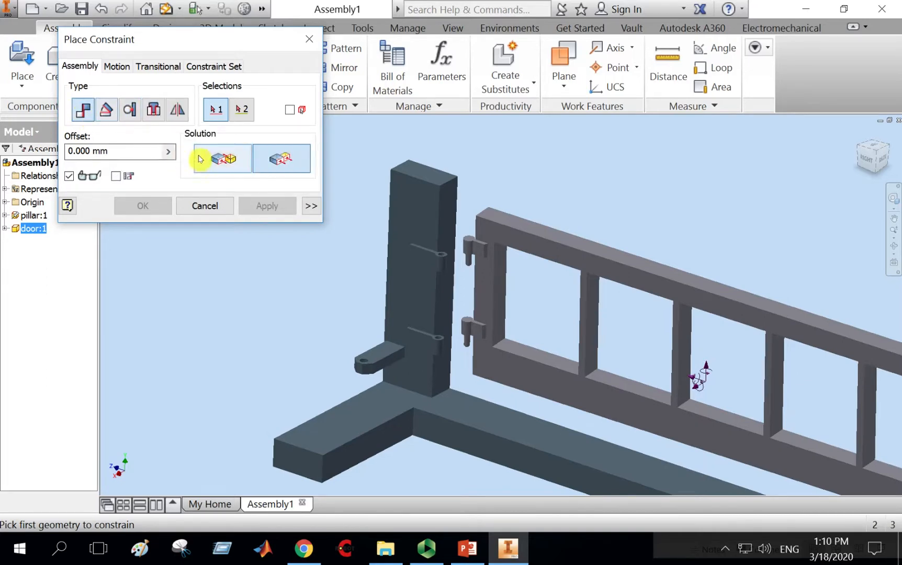
pyautogui.click(219, 162)
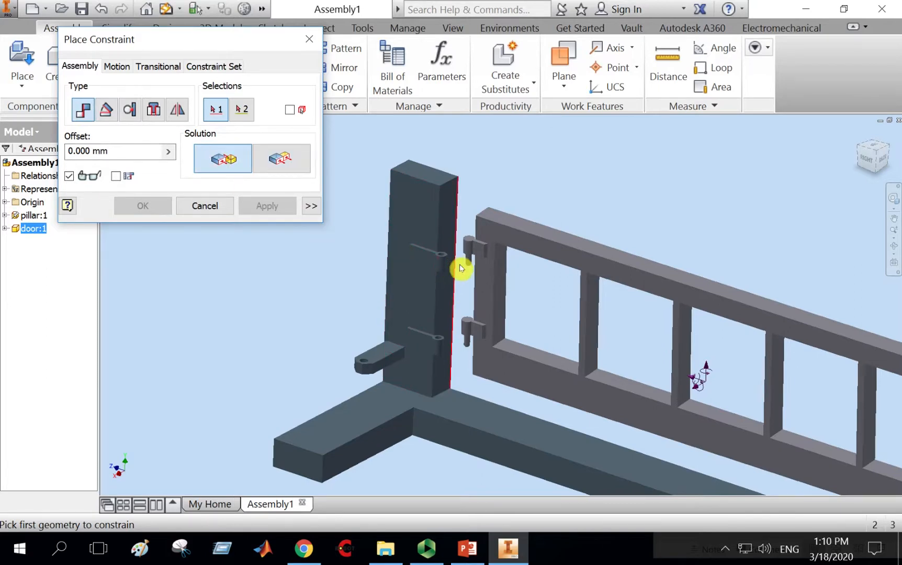
# Mate the axis of the door's upper hinge pin to the axis of the pillar's upper lug hole.
pyautogui.scroll(5, 463, 266)
pyautogui.moveTo(466, 266); pyautogui.dragTo(499, 326, button='middle')
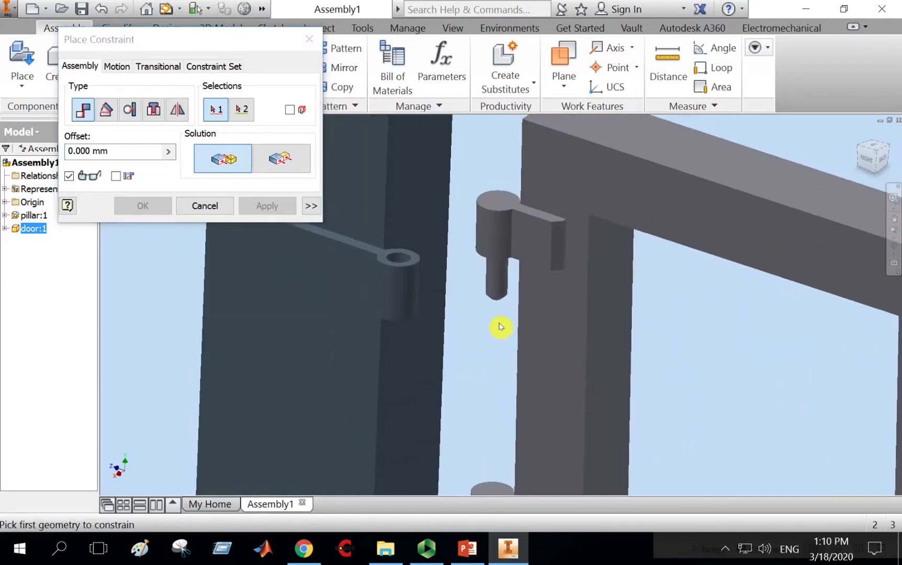
pyautogui.click(496, 288)
pyautogui.scroll(-4, 494, 286)
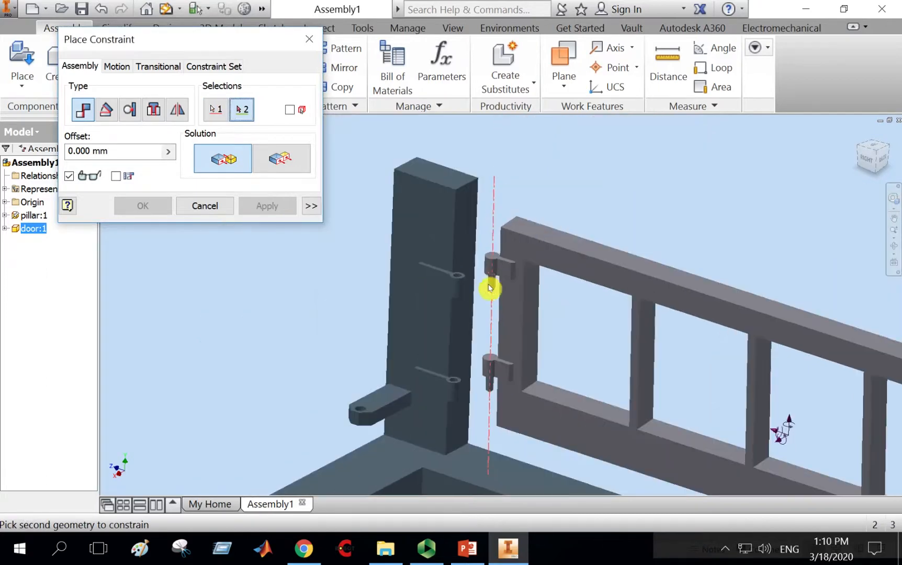
pyautogui.scroll(4, 459, 279)
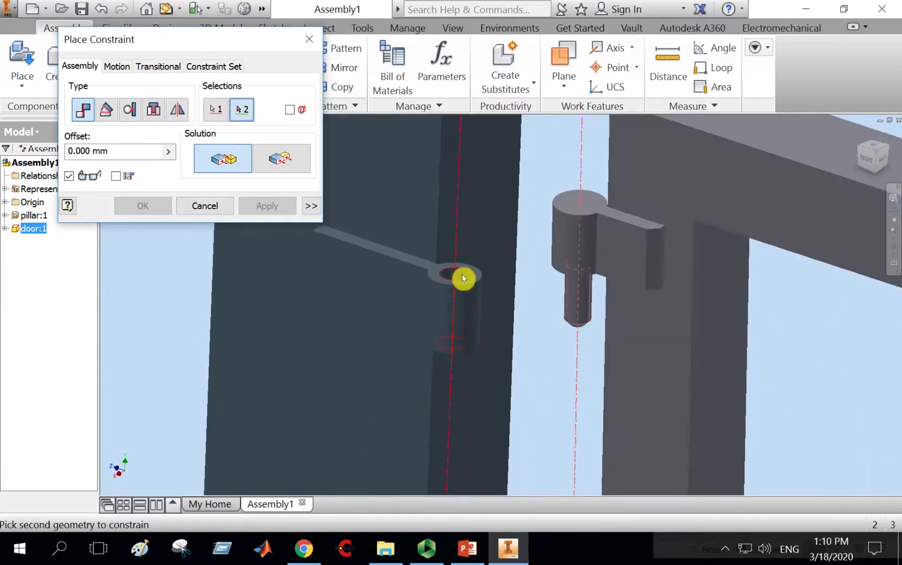
pyautogui.click(463, 276)
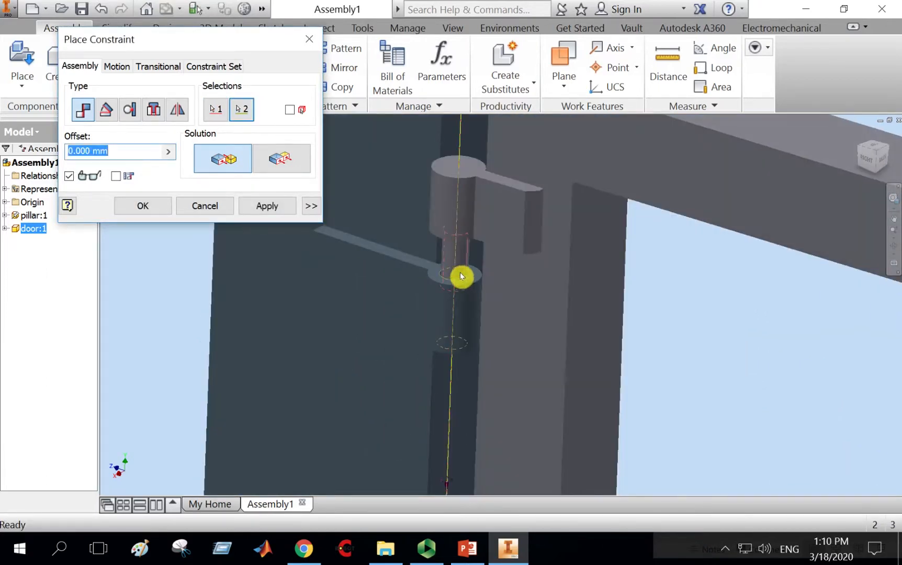
pyautogui.click(267, 205)
pyautogui.click(212, 206)
# Drag the door along the hinge axis to lift its hinges above the pillar lugs.
pyautogui.scroll(-4, 696, 306)
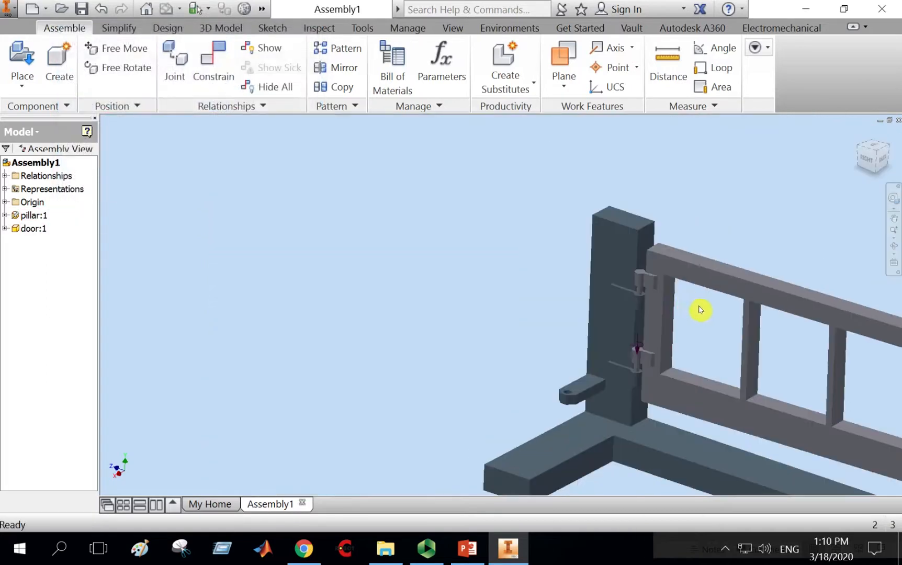
pyautogui.moveTo(701, 309); pyautogui.dragTo(499, 261, button='middle')
pyautogui.moveTo(544, 240); pyautogui.dragTo(584, 209)
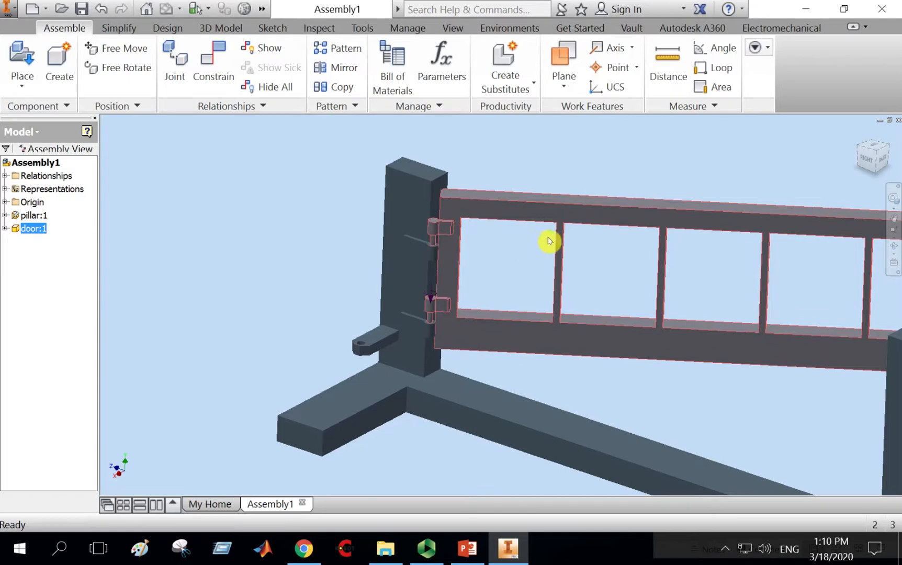
pyautogui.click(879, 149)
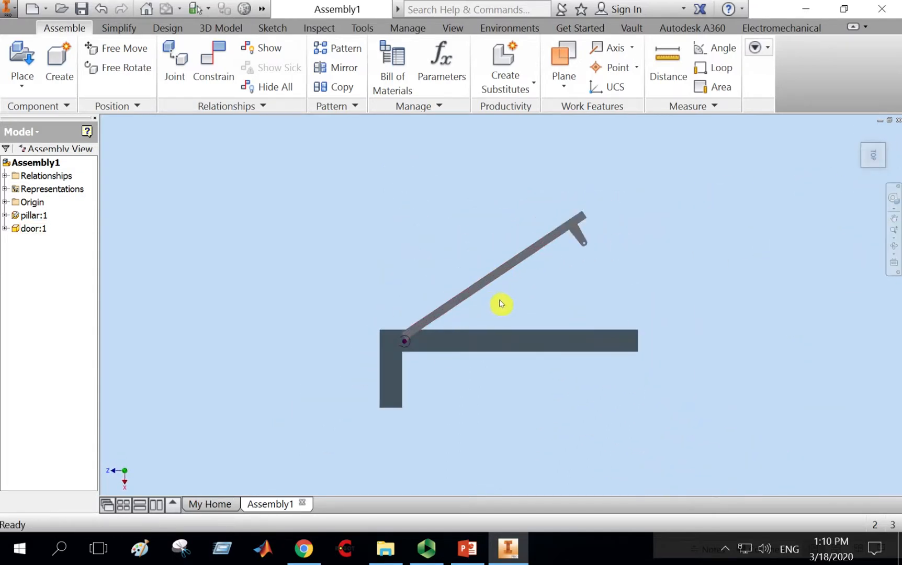
pyautogui.moveTo(488, 276); pyautogui.dragTo(566, 274)
pyautogui.moveTo(441, 308); pyautogui.dragTo(566, 252)
pyautogui.press('F2')
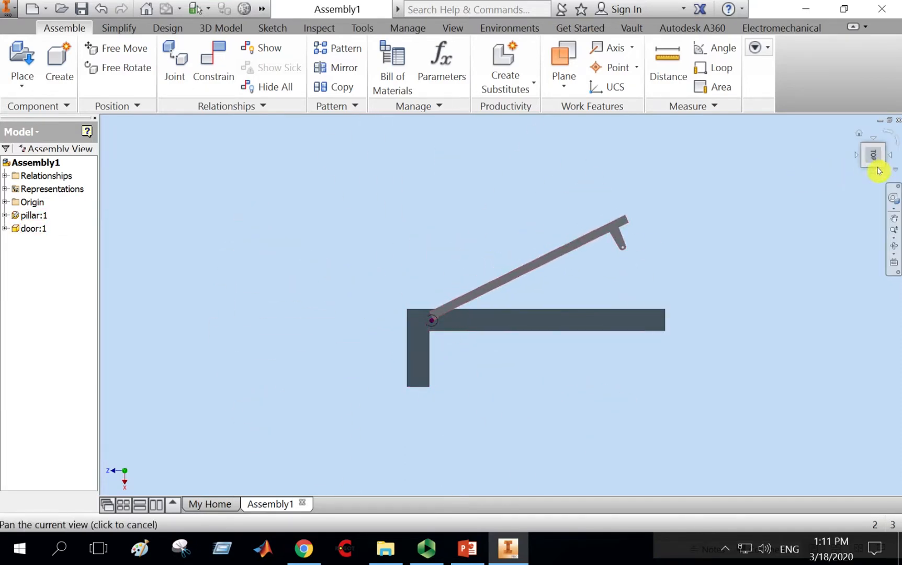
pyautogui.click(876, 177)
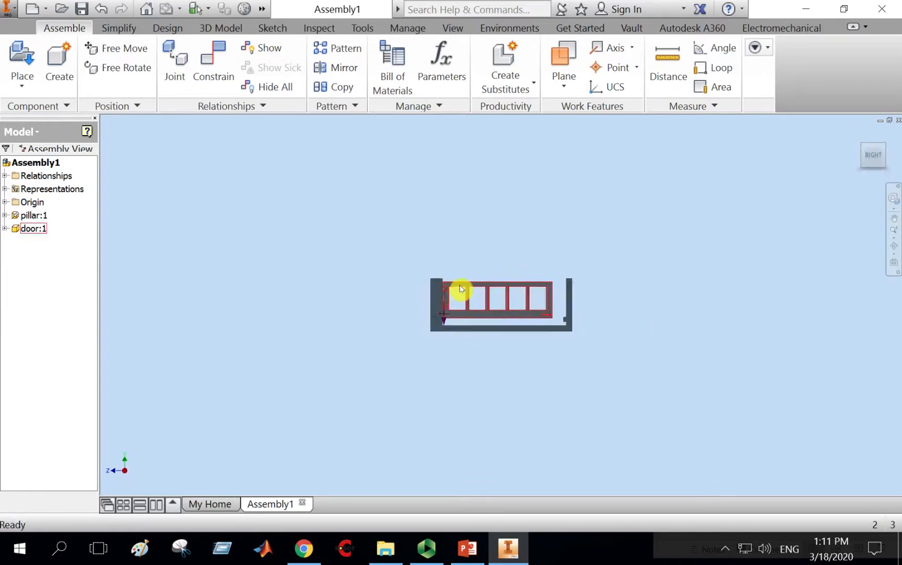
pyautogui.moveTo(461, 287); pyautogui.dragTo(484, 271)
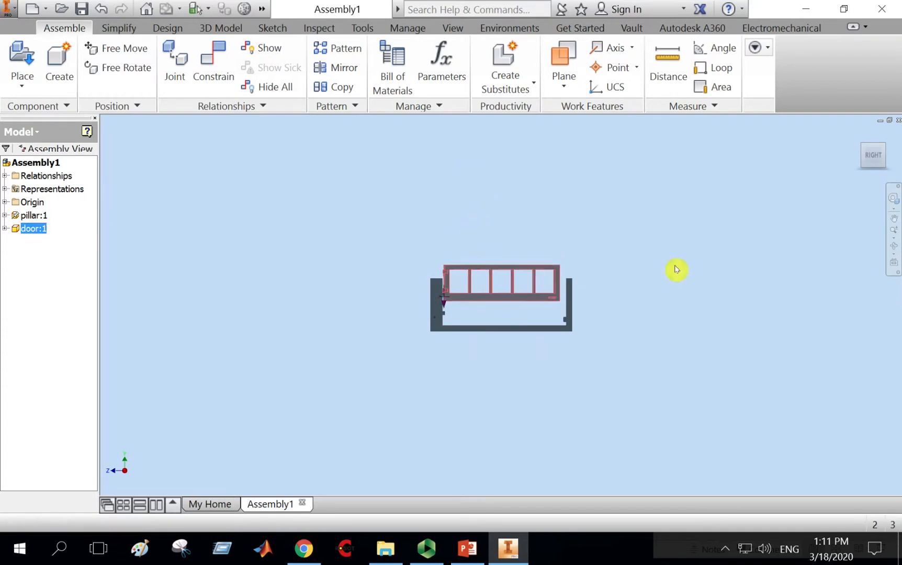
# Orbit and zoom around the hinges to examine how the door's hinge pins line up with the pillar lugs.
pyautogui.click(895, 250)
pyautogui.moveTo(602, 342); pyautogui.dragTo(444, 313)
pyautogui.scroll(-2, 443, 313)
pyautogui.moveTo(511, 310); pyautogui.dragTo(516, 322, button='middle')
pyautogui.rightClick(505, 183)
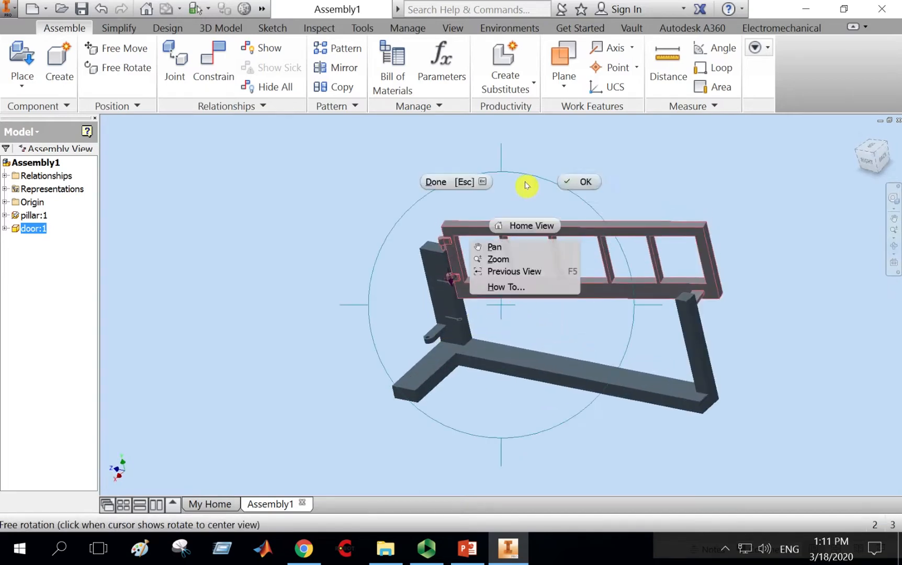
pyautogui.click(570, 186)
pyautogui.scroll(-3, 484, 251)
pyautogui.scroll(-3, 484, 251)
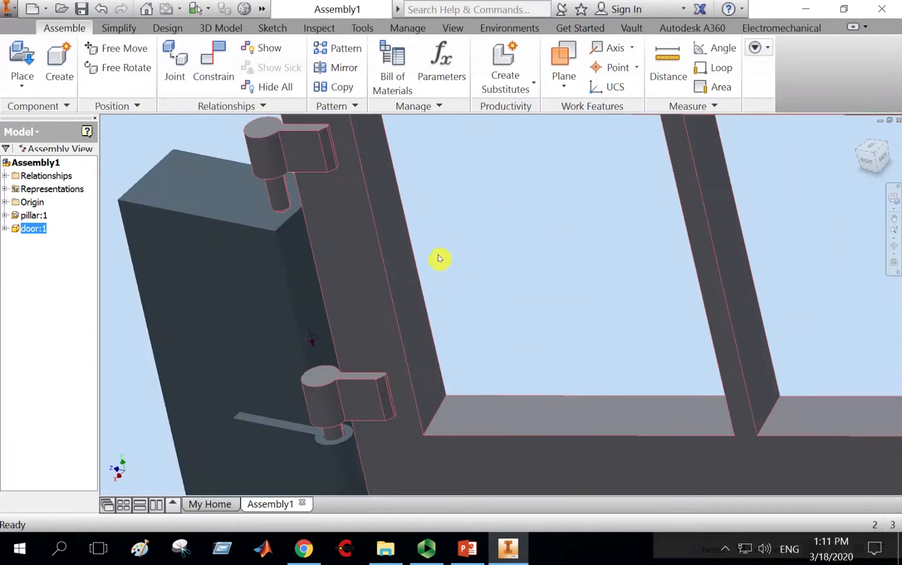
pyautogui.moveTo(439, 258); pyautogui.dragTo(510, 264, button='middle')
pyautogui.scroll(5, 546, 217)
pyautogui.moveTo(534, 167); pyautogui.dragTo(555, 248, button='middle')
pyautogui.moveTo(554, 233); pyautogui.dragTo(429, 328)
pyautogui.scroll(-5, 427, 309)
pyautogui.moveTo(425, 294); pyautogui.dragTo(469, 380, button='middle')
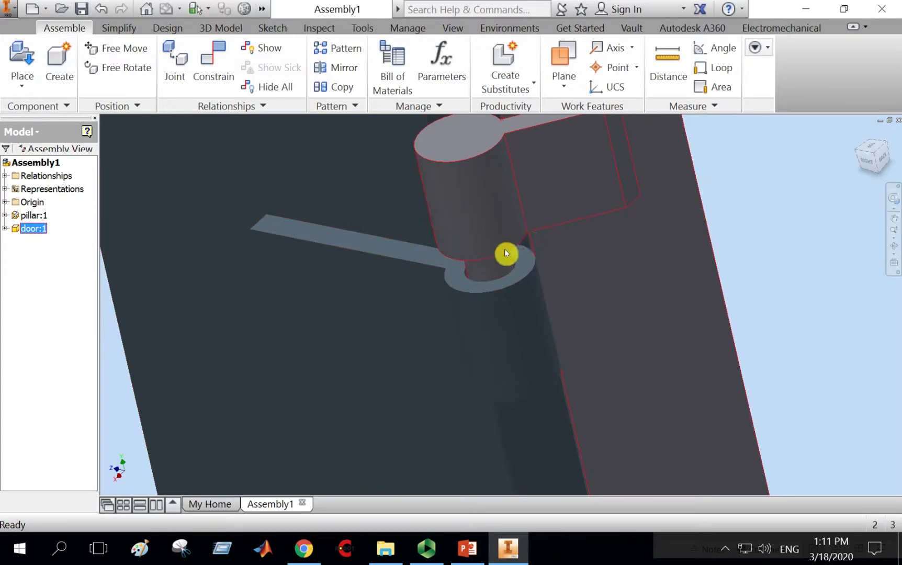
pyautogui.scroll(6, 505, 253)
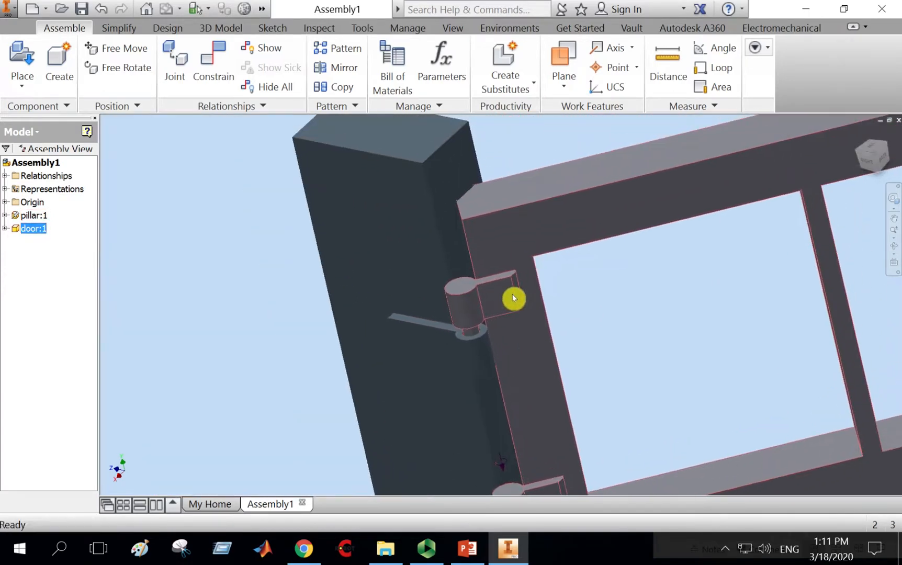
pyautogui.scroll(3, 513, 298)
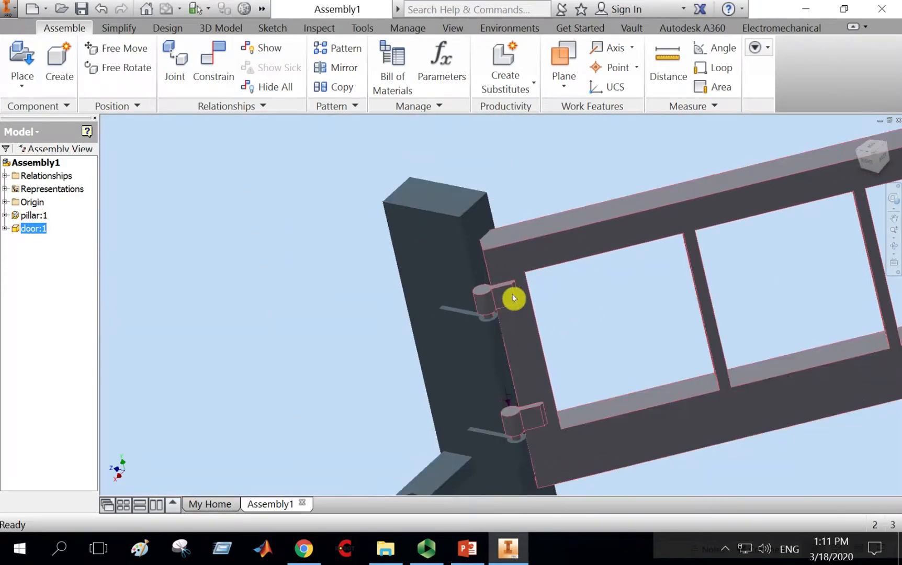
# Straighten the door with Free Rotate and drag it into place beside the pillar lugs.
pyautogui.click(121, 50)
pyautogui.click(122, 69)
pyautogui.click(541, 257)
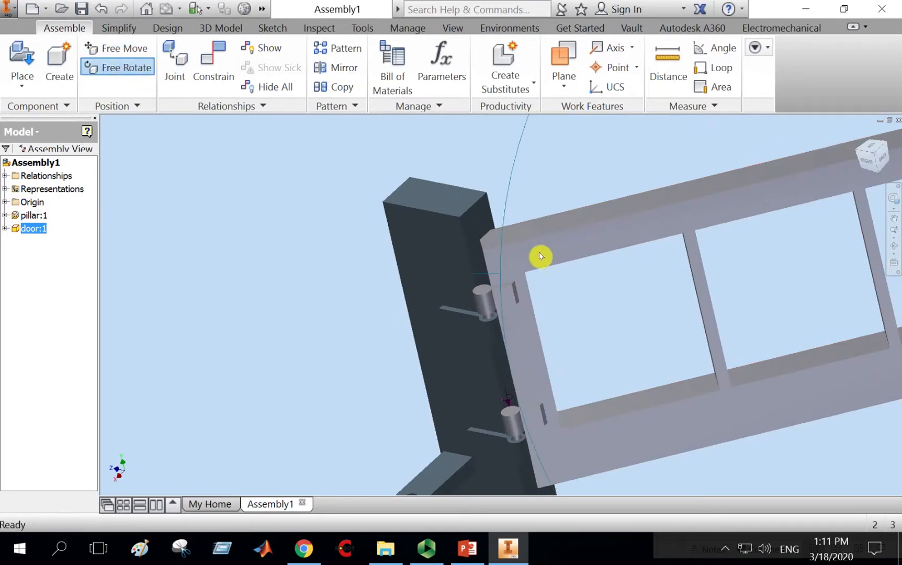
pyautogui.moveTo(540, 307); pyautogui.dragTo(542, 251)
pyautogui.scroll(-3, 541, 236)
pyautogui.rightClick(546, 201)
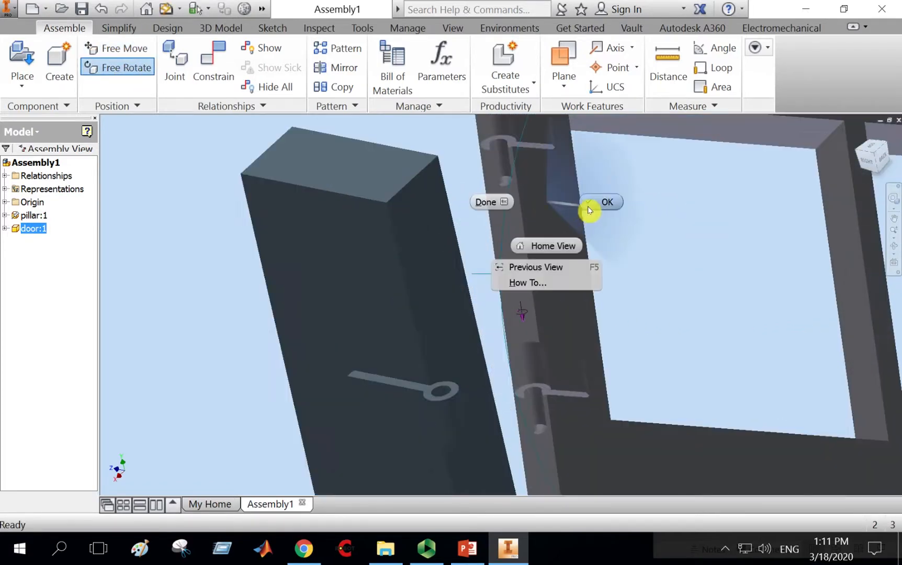
pyautogui.click(594, 203)
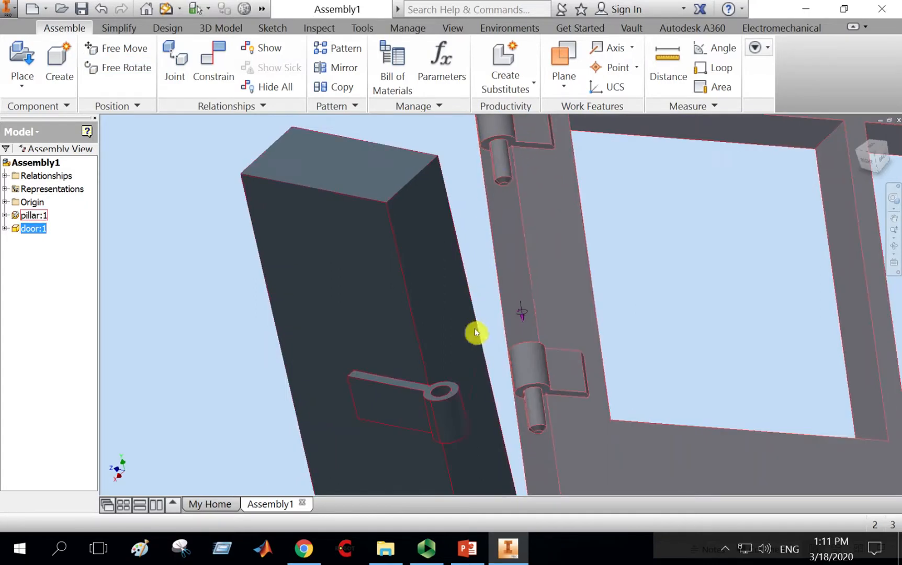
pyautogui.moveTo(631, 273); pyautogui.dragTo(637, 300, button='middle')
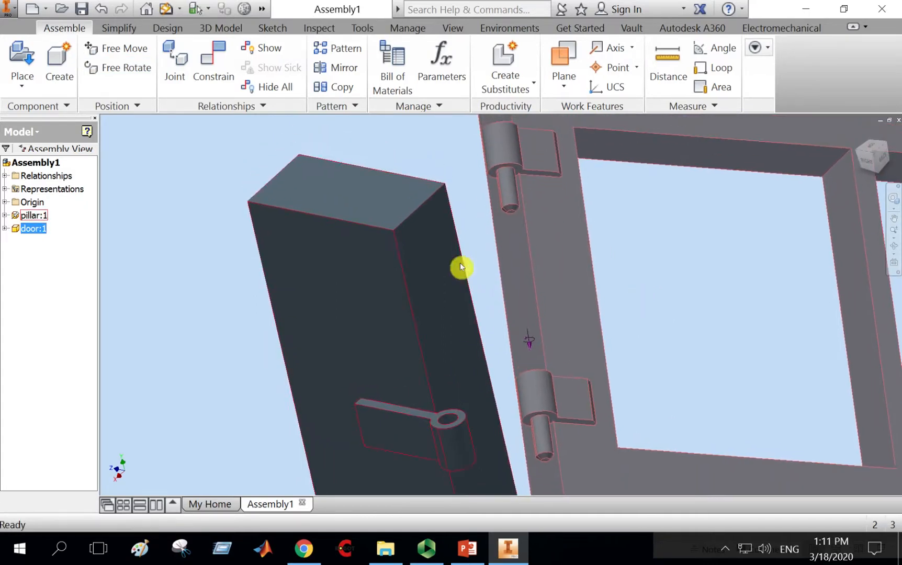
# Mate the underside of the door's upper hinge barrel to the top face of the pillar's upper lug.
pyautogui.click(218, 65)
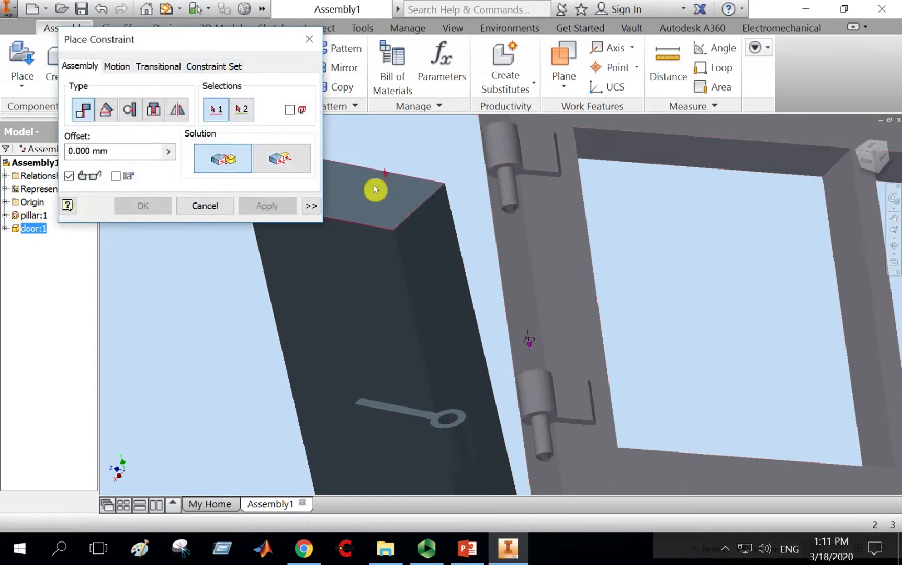
pyautogui.click(517, 171)
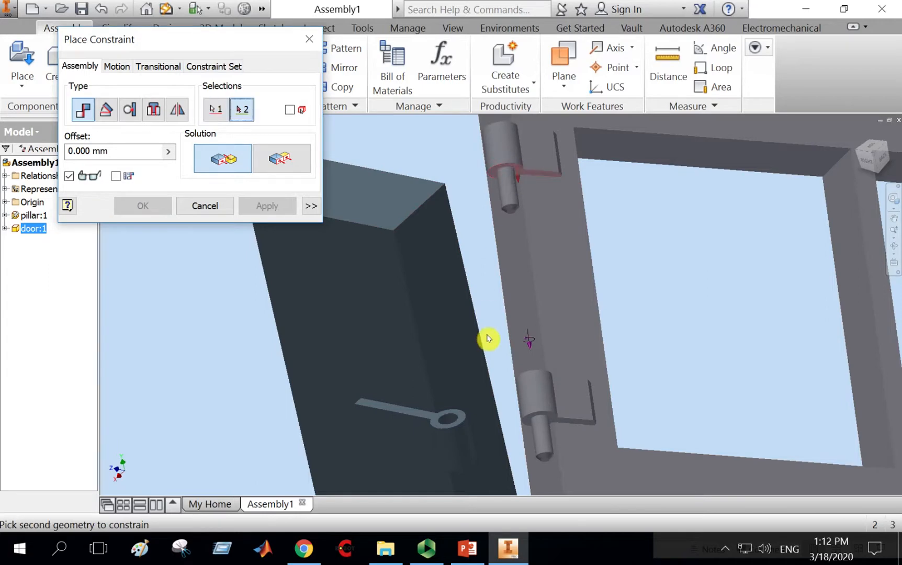
pyautogui.click(460, 414)
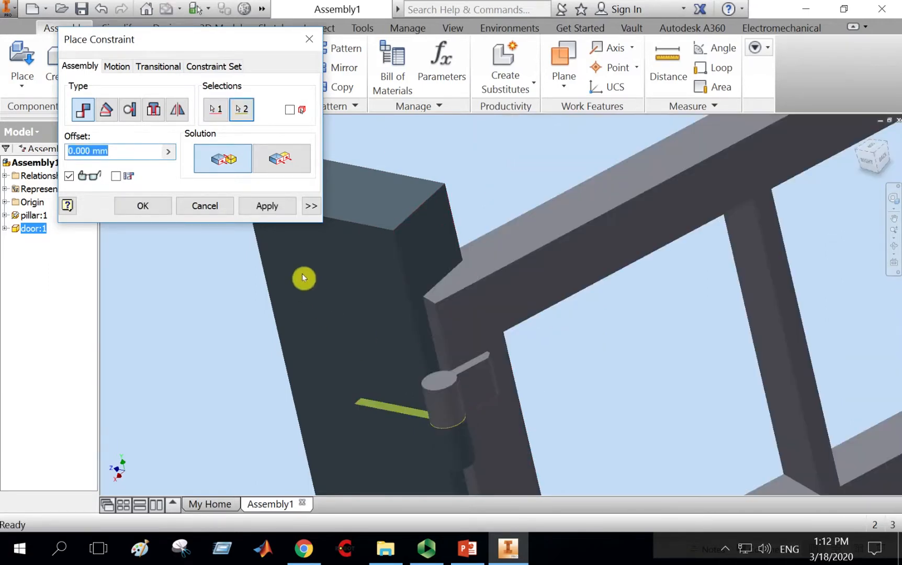
pyautogui.click(268, 206)
pyautogui.click(205, 207)
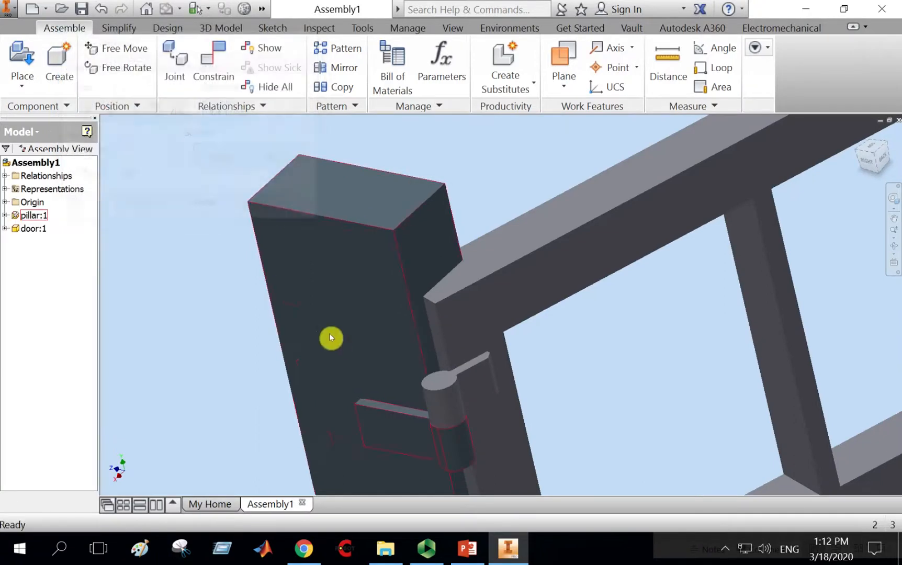
# Drag the door in top view to test its swing about the hinge axis.
pyautogui.scroll(-5, 340, 338)
pyautogui.moveTo(356, 336); pyautogui.dragTo(557, 249, button='middle')
pyautogui.moveTo(557, 248); pyautogui.dragTo(511, 328)
pyautogui.click(865, 148)
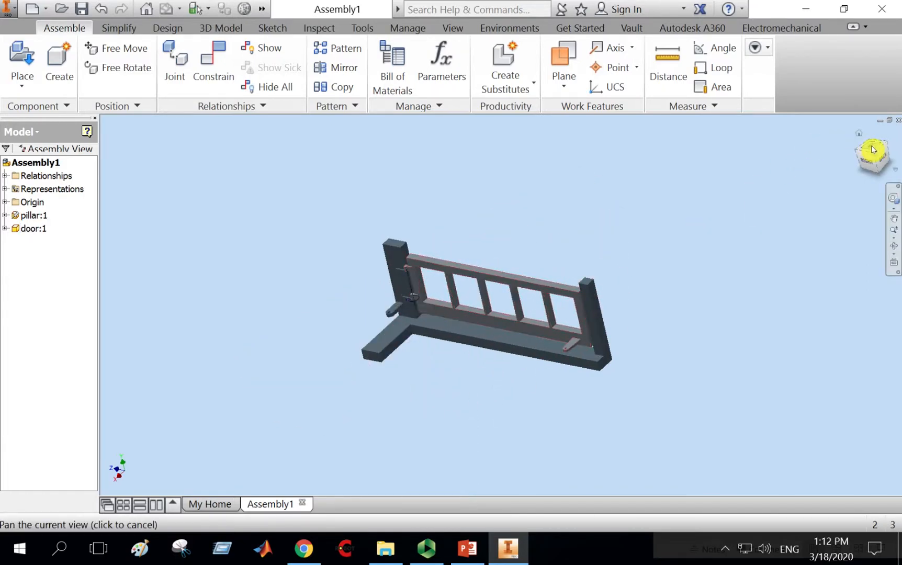
pyautogui.click(575, 291)
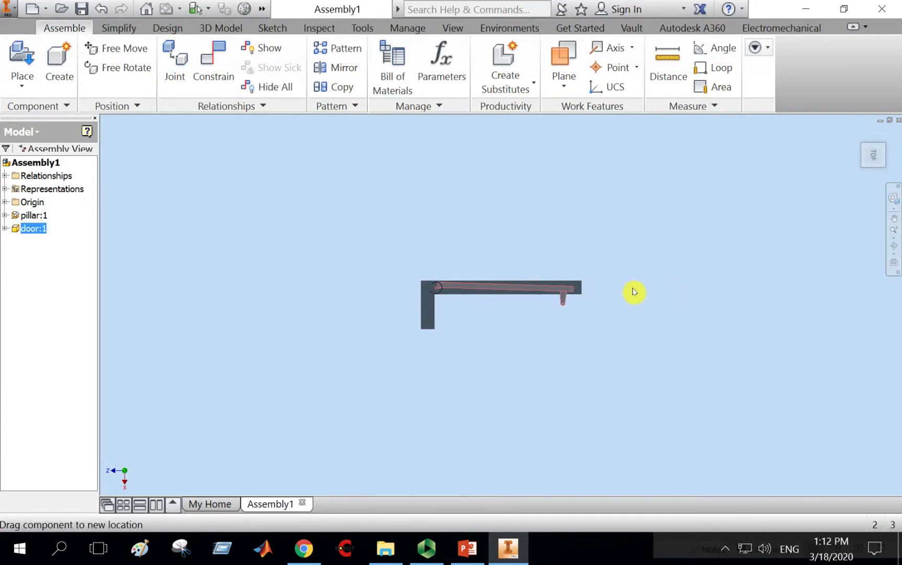
pyautogui.moveTo(529, 297)
pyautogui.mouseDown()
pyautogui.moveTo(539, 338)
pyautogui.moveTo(530, 287)
pyautogui.mouseUp()
pyautogui.click(875, 147)
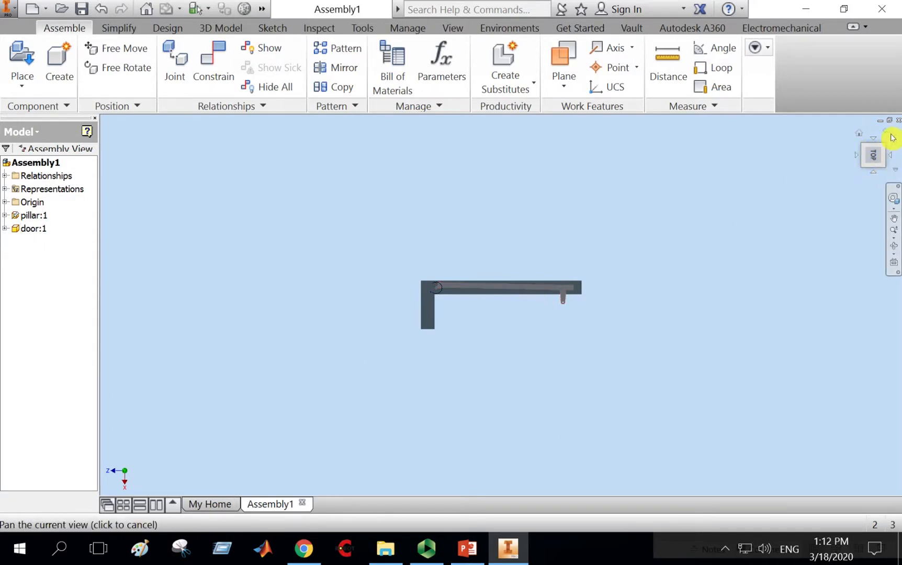
pyautogui.click(892, 137)
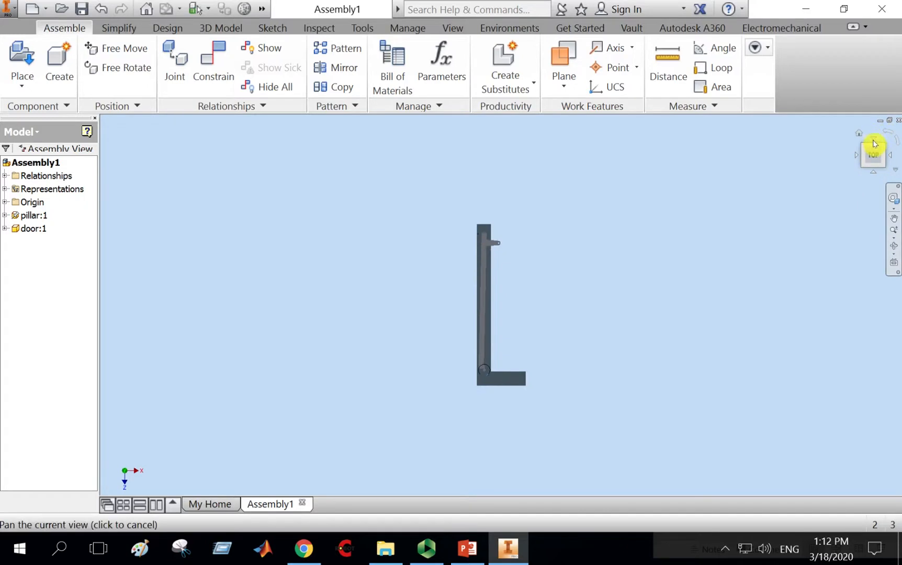
# Check the door's swing about the hinges by switching between standard views and dragging the door in each.
pyautogui.click(875, 144)
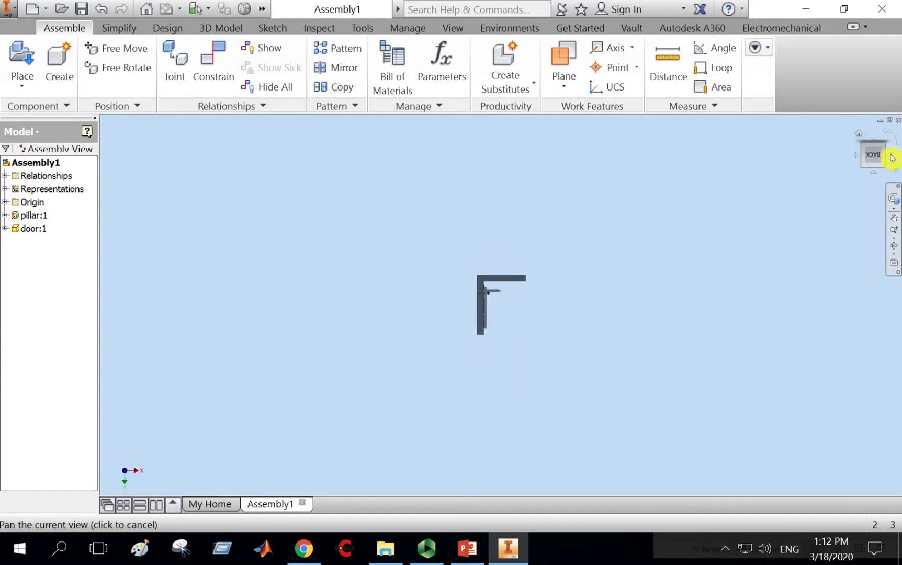
pyautogui.click(893, 157)
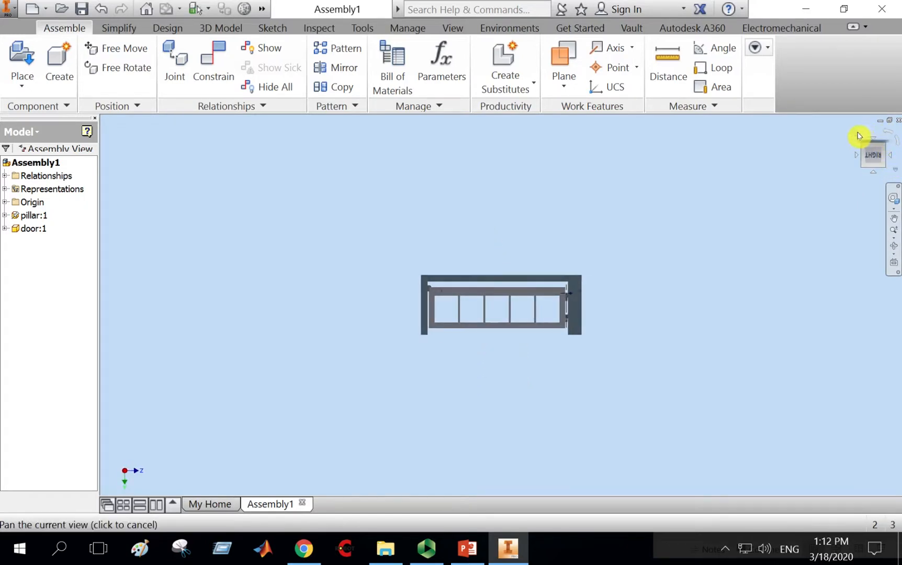
pyautogui.click(859, 134)
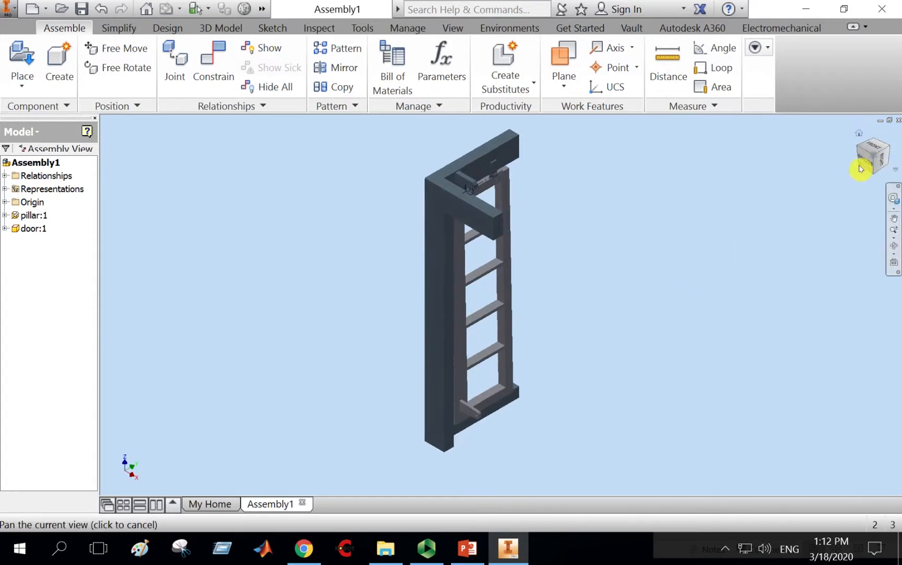
pyautogui.click(873, 148)
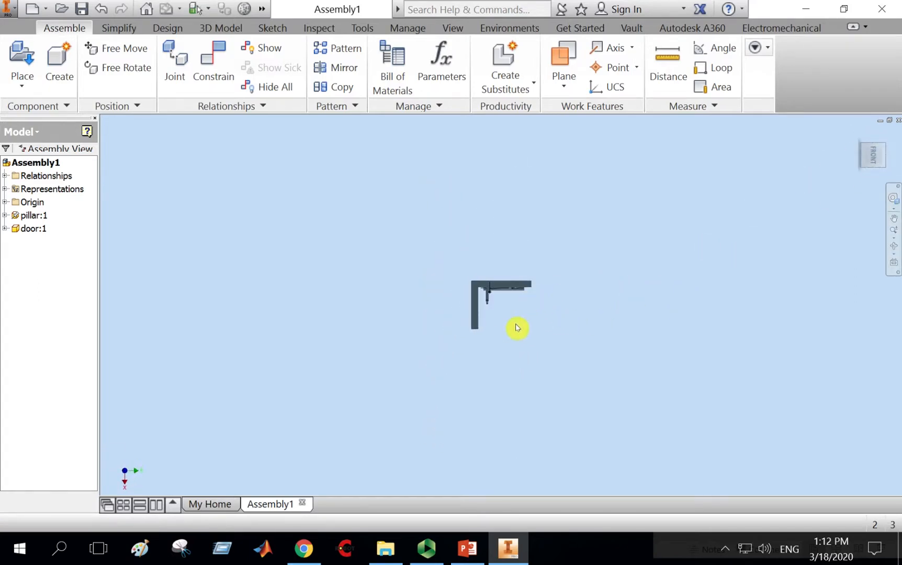
pyautogui.click(572, 201)
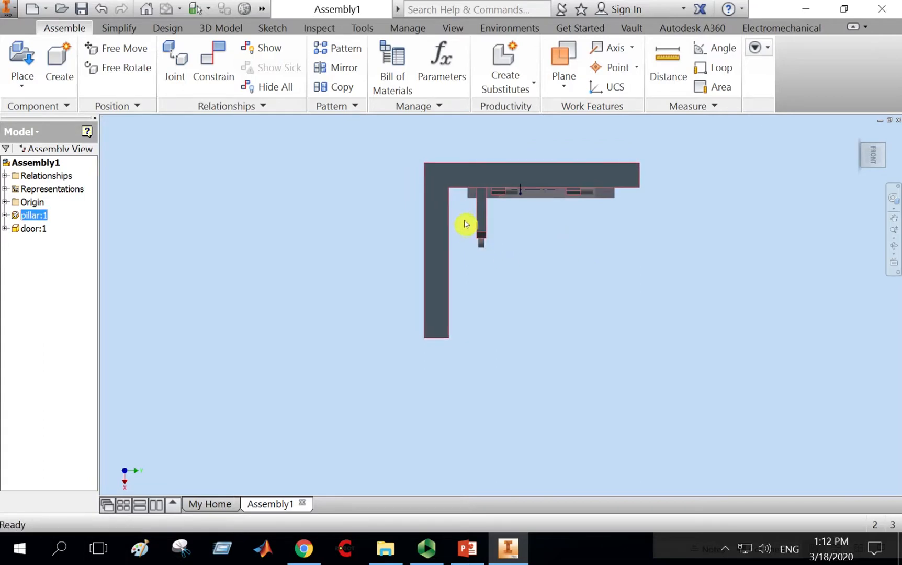
pyautogui.moveTo(608, 193); pyautogui.dragTo(592, 246)
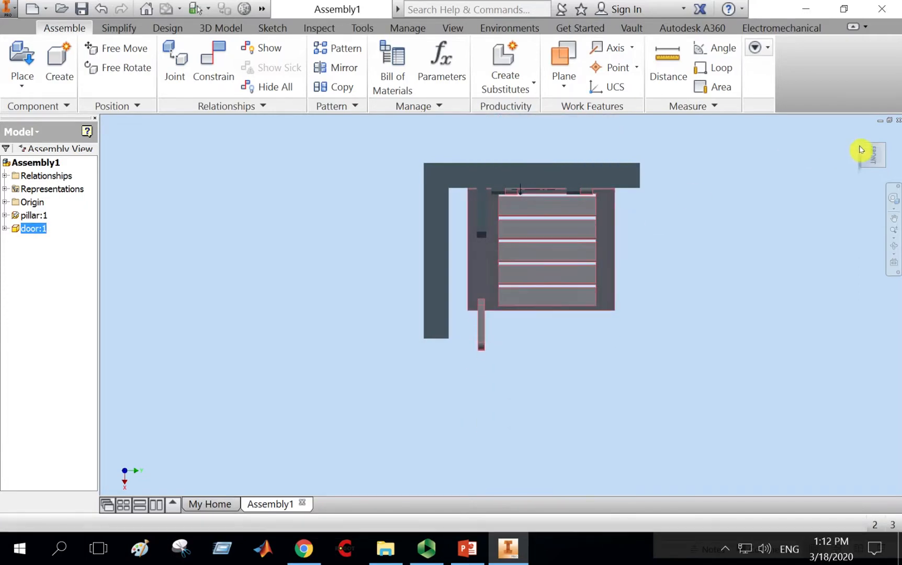
pyautogui.click(888, 158)
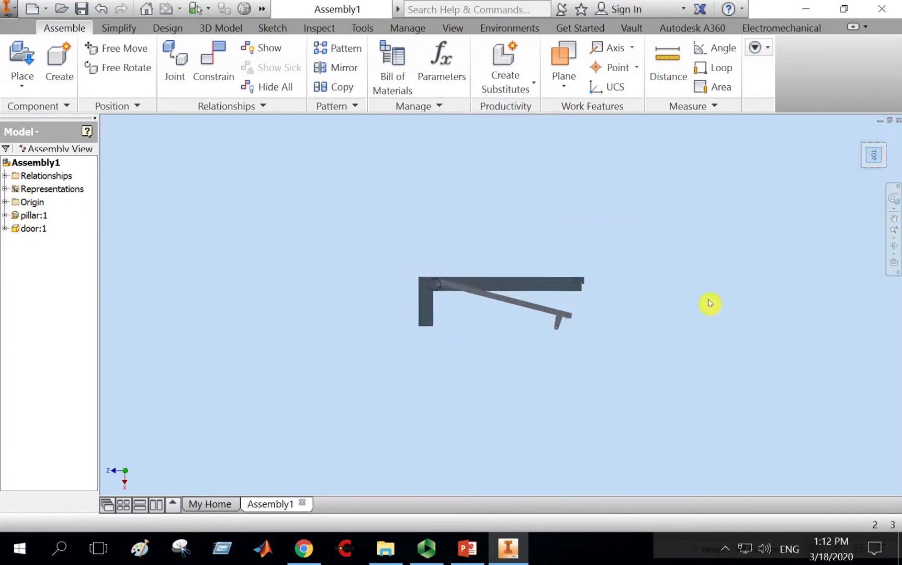
pyautogui.click(875, 175)
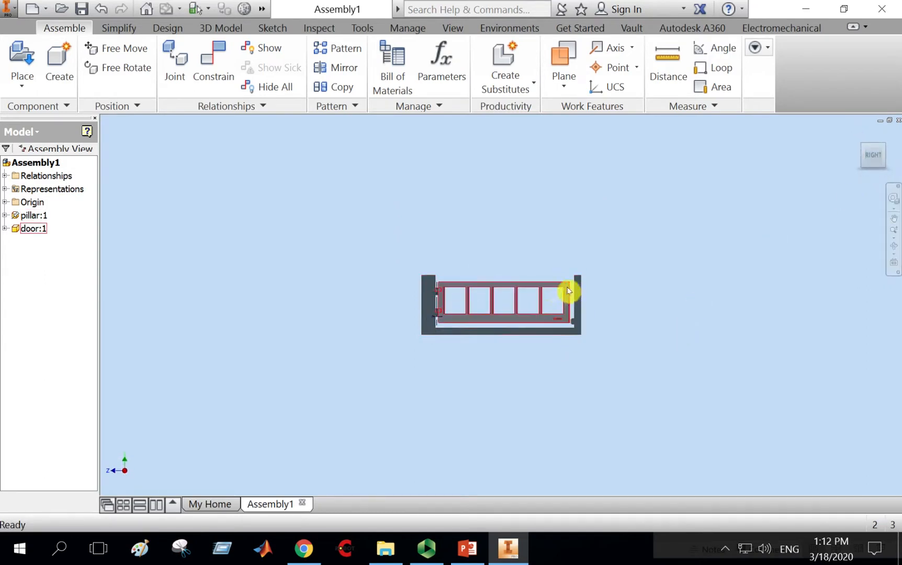
pyautogui.moveTo(523, 289); pyautogui.dragTo(517, 193)
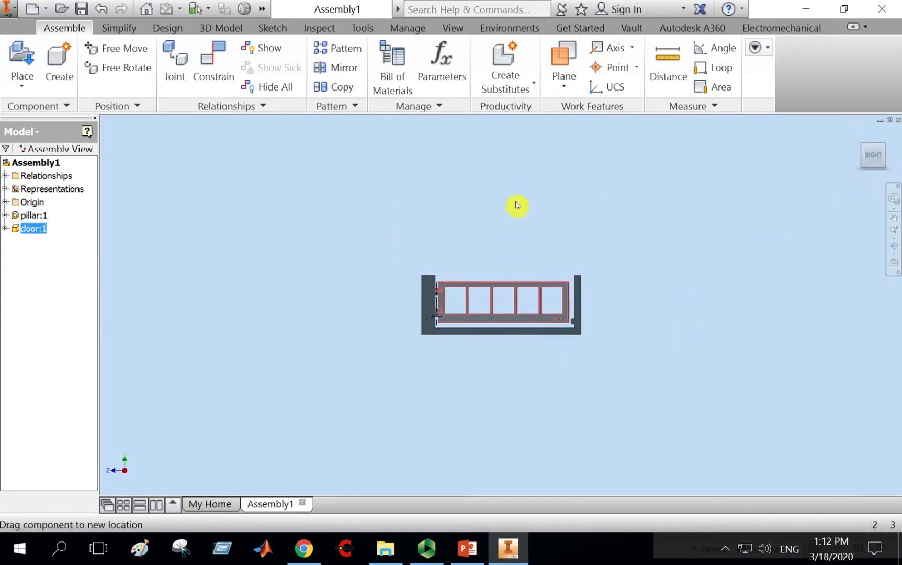
pyautogui.moveTo(520, 306); pyautogui.dragTo(557, 316)
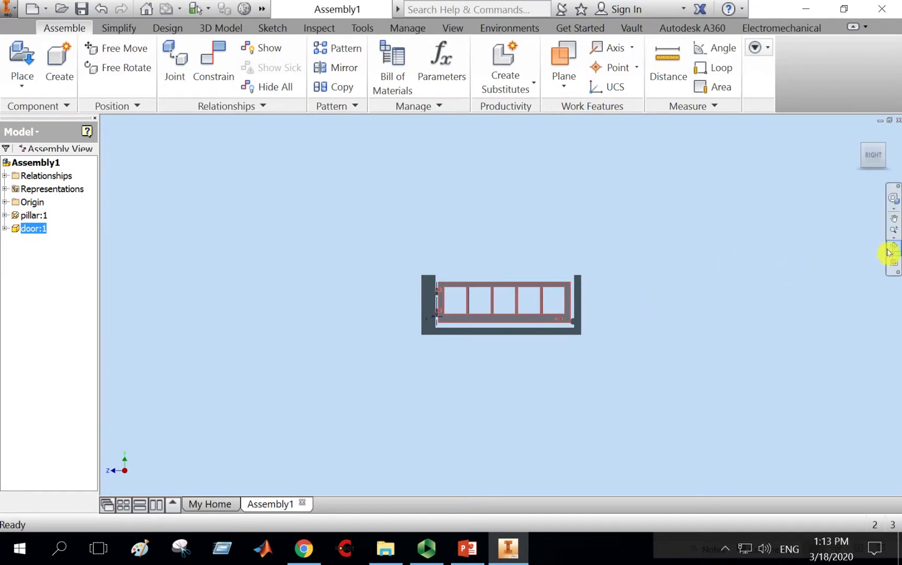
# Drag the door about its hinges until it swings closed, parallel to the pillar's base beam.
pyautogui.click(890, 252)
pyautogui.moveTo(557, 349); pyautogui.dragTo(505, 371)
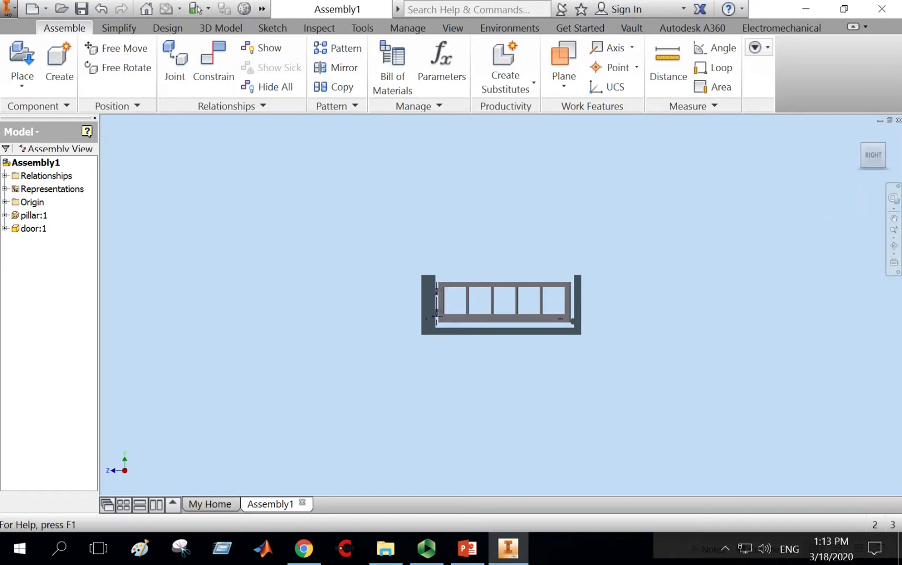
pyautogui.keyDown('shift'); pyautogui.moveTo(635, 302); pyautogui.dragTo(565, 378, button='middle'); pyautogui.keyUp('shift')
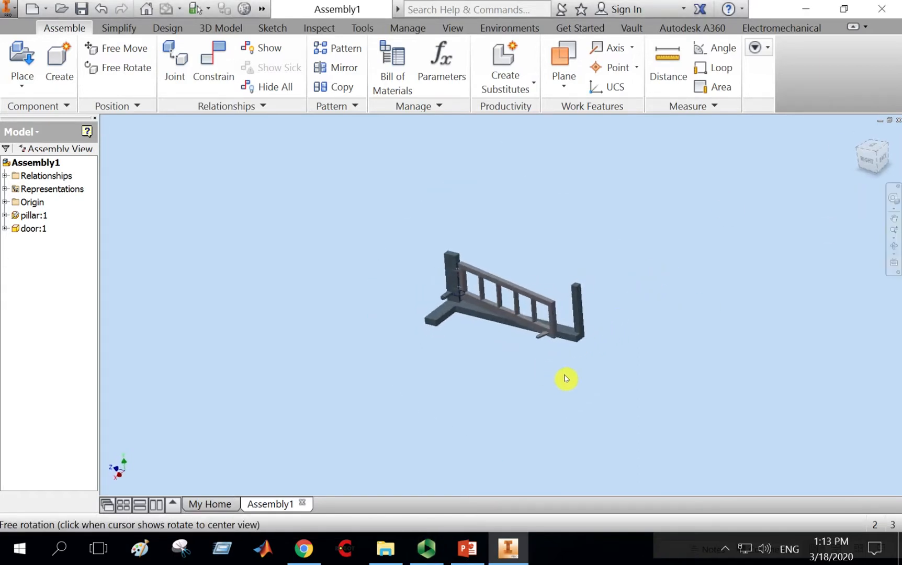
pyautogui.scroll(-3, 520, 308)
pyautogui.scroll(-2, 573, 276)
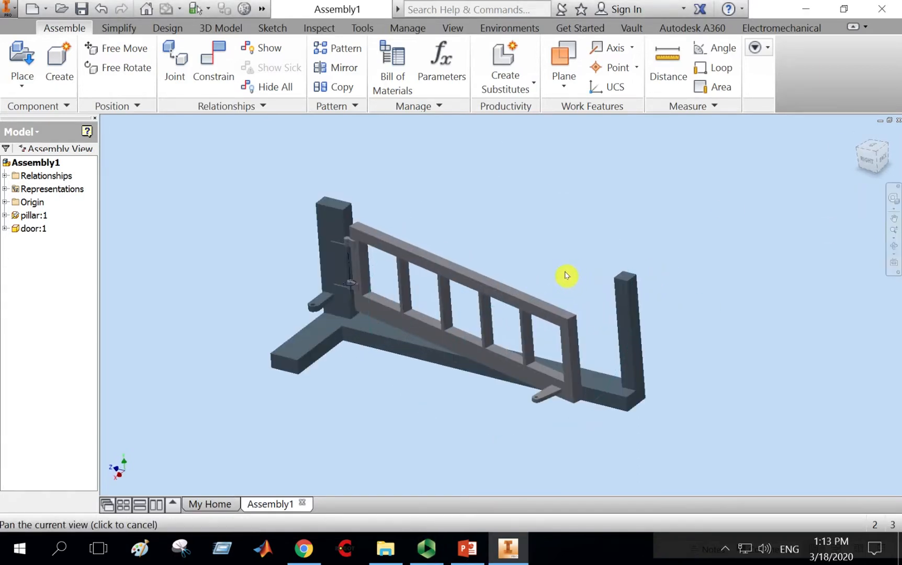
pyautogui.click(562, 328)
pyautogui.moveTo(564, 328); pyautogui.dragTo(588, 297)
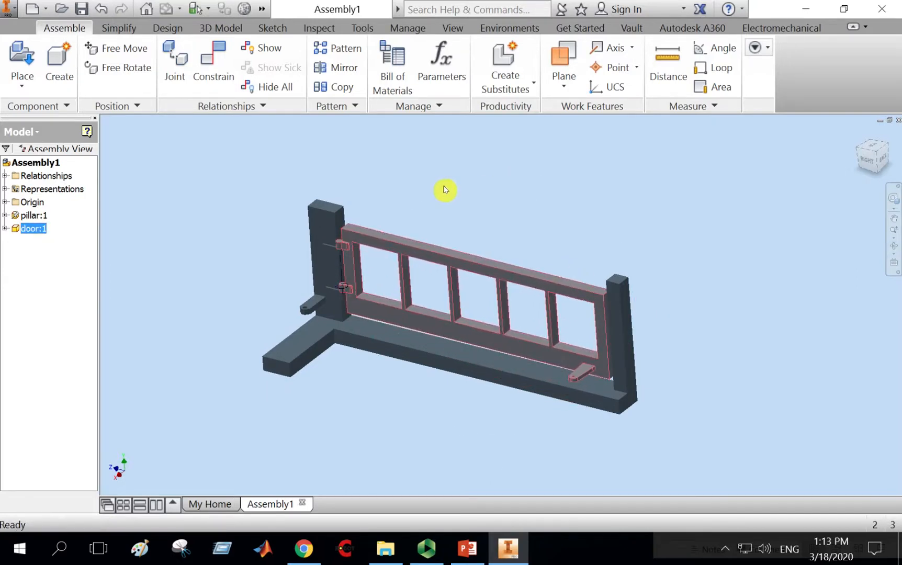
# Place the link part into the assembly beside the pillar.
pyautogui.click(22, 59)
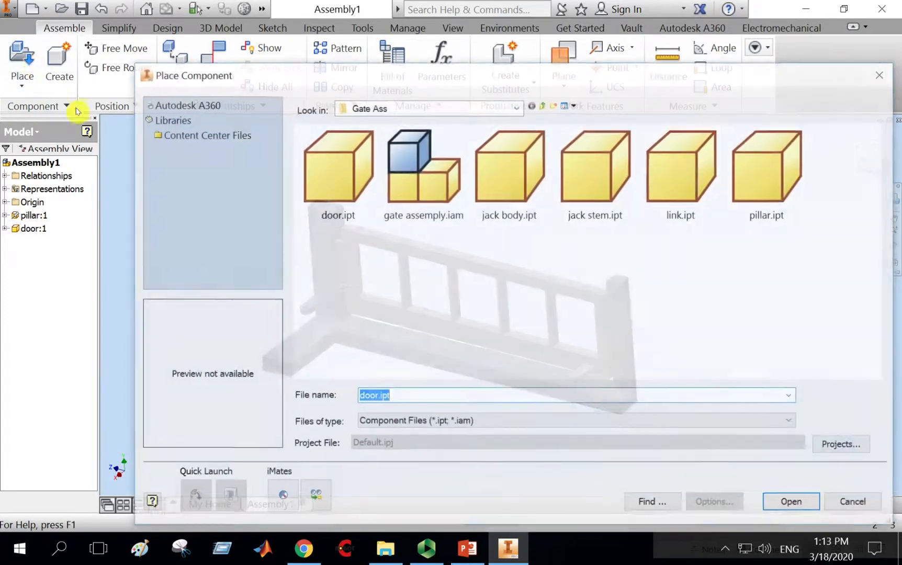
pyautogui.doubleClick(678, 166)
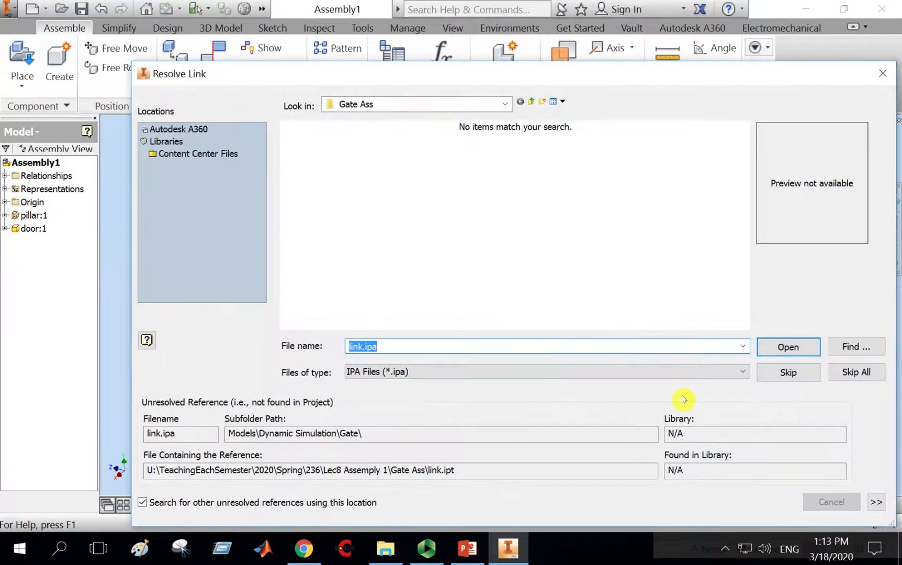
pyautogui.click(856, 372)
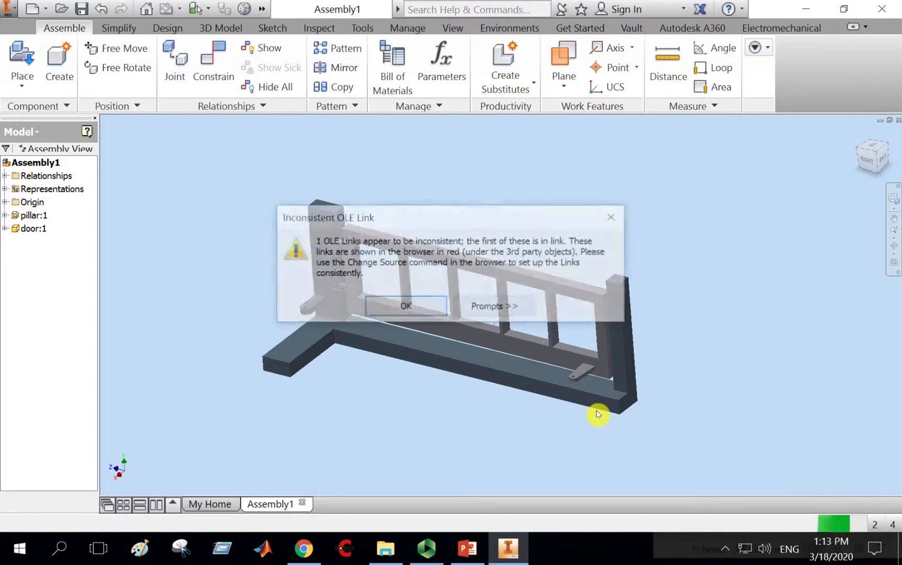
pyautogui.click(418, 306)
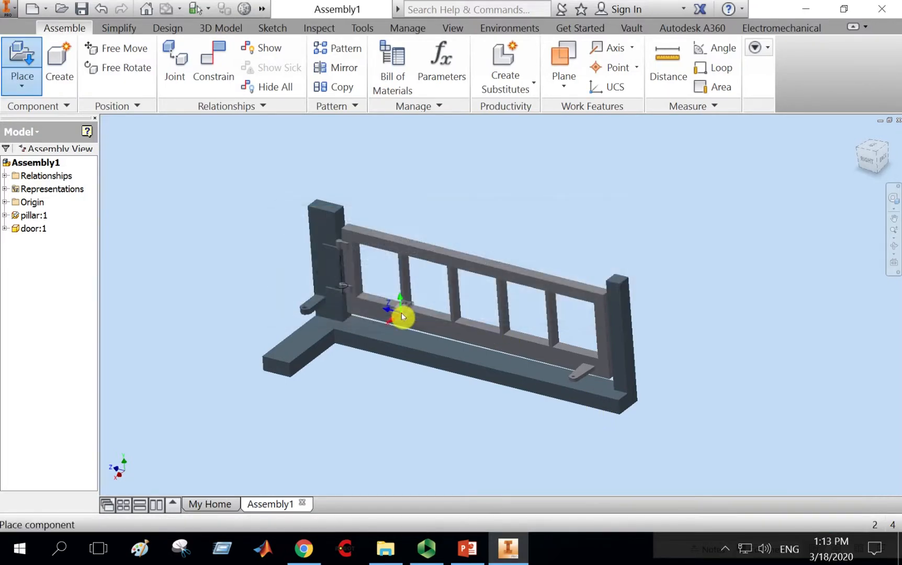
pyautogui.click(265, 272)
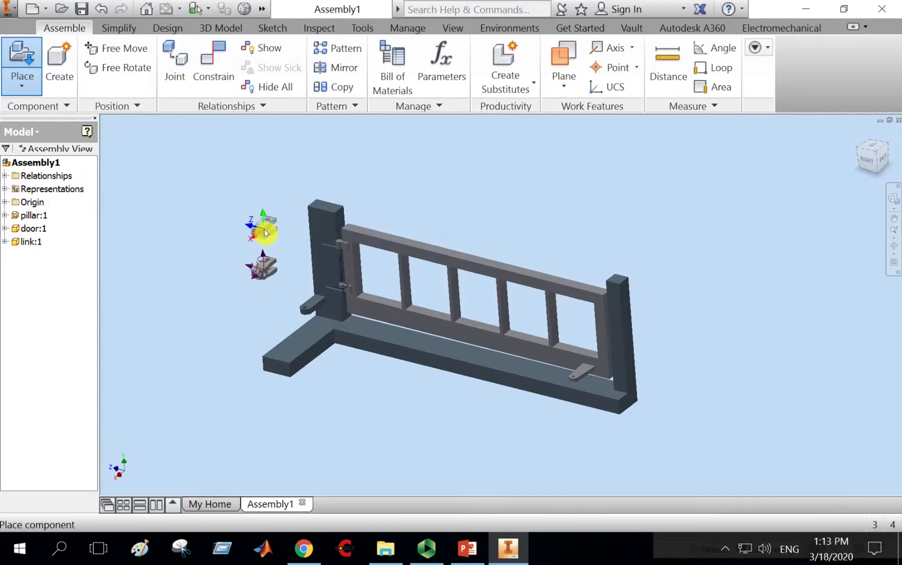
pyautogui.press('Escape')
# Move the link next to the pillar's lower bracket and rotate it with Free Rotate so its fork faces the bracket.
pyautogui.scroll(-6, 267, 257)
pyautogui.scroll(5, 340, 283)
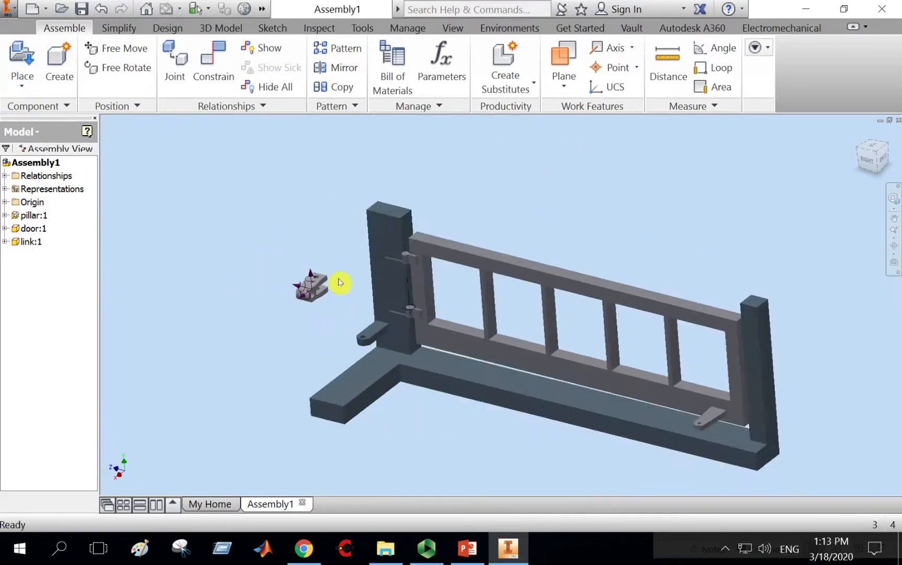
pyautogui.moveTo(341, 283); pyautogui.dragTo(383, 217, button='middle')
pyautogui.scroll(-3, 377, 206)
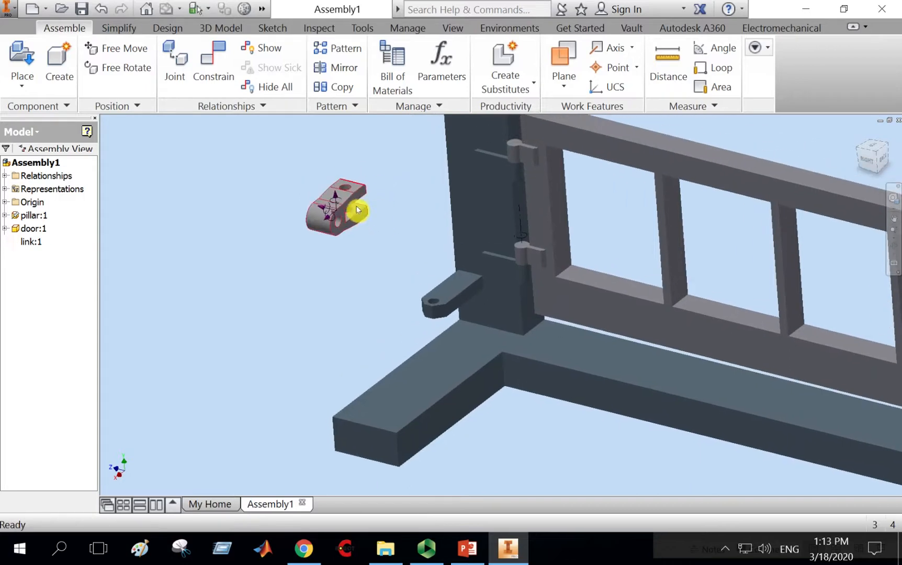
pyautogui.moveTo(358, 213); pyautogui.dragTo(397, 274)
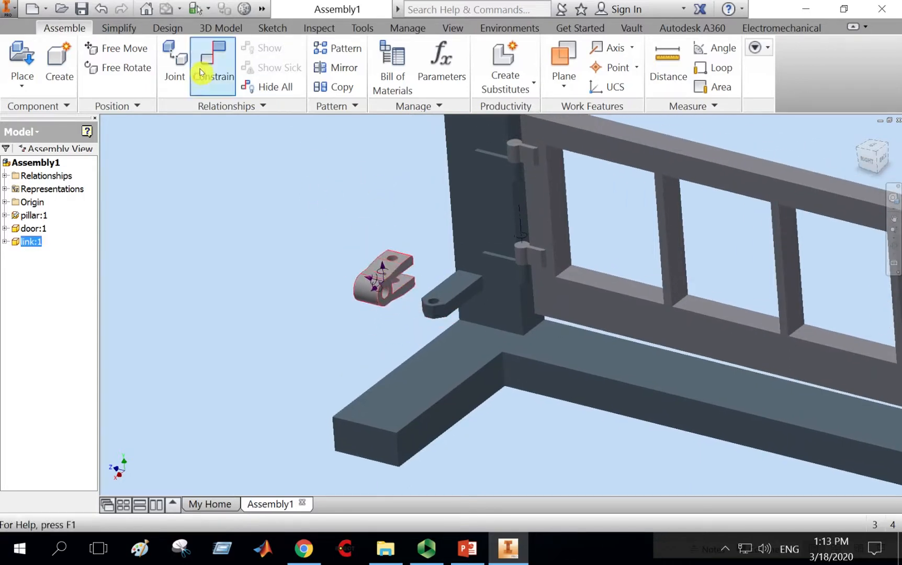
pyautogui.click(135, 68)
pyautogui.moveTo(374, 306); pyautogui.dragTo(342, 269)
pyautogui.press('Escape')
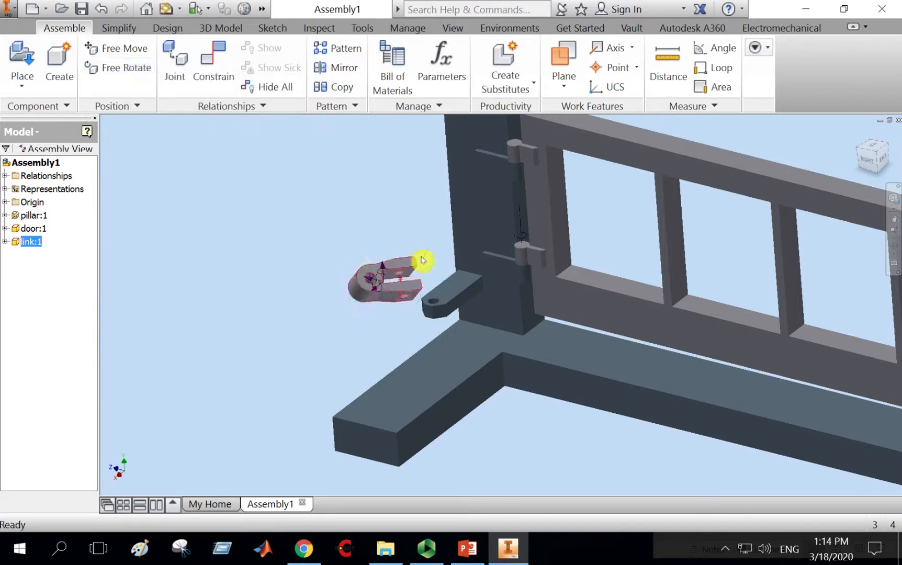
# Mate the inner face of the link's fork to the top face of the pillar's lower bracket.
pyautogui.scroll(-3, 428, 259)
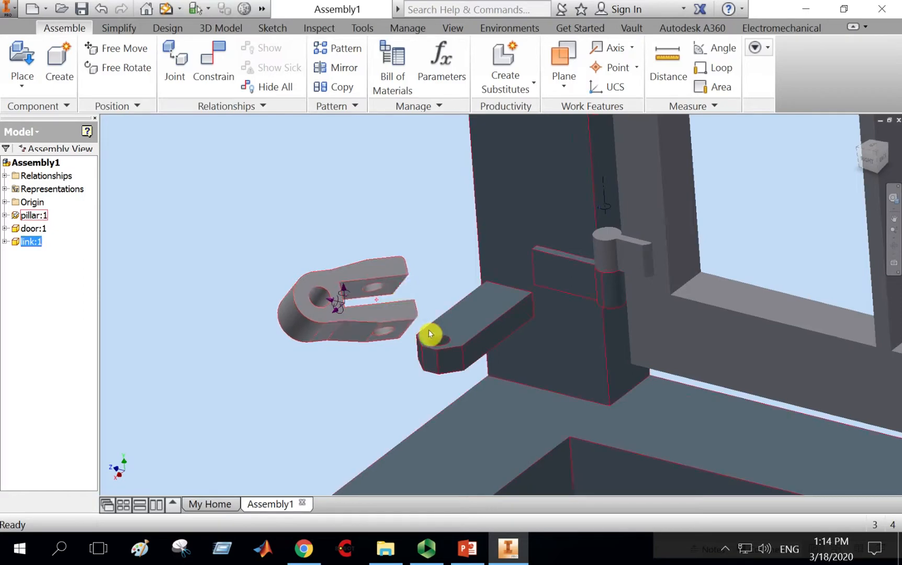
pyautogui.click(205, 61)
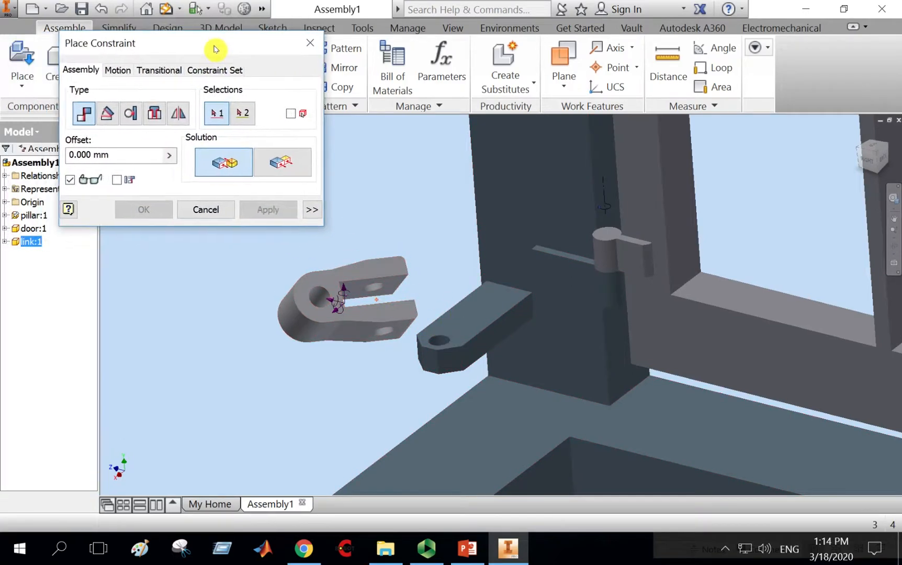
pyautogui.moveTo(216, 48); pyautogui.dragTo(177, 48)
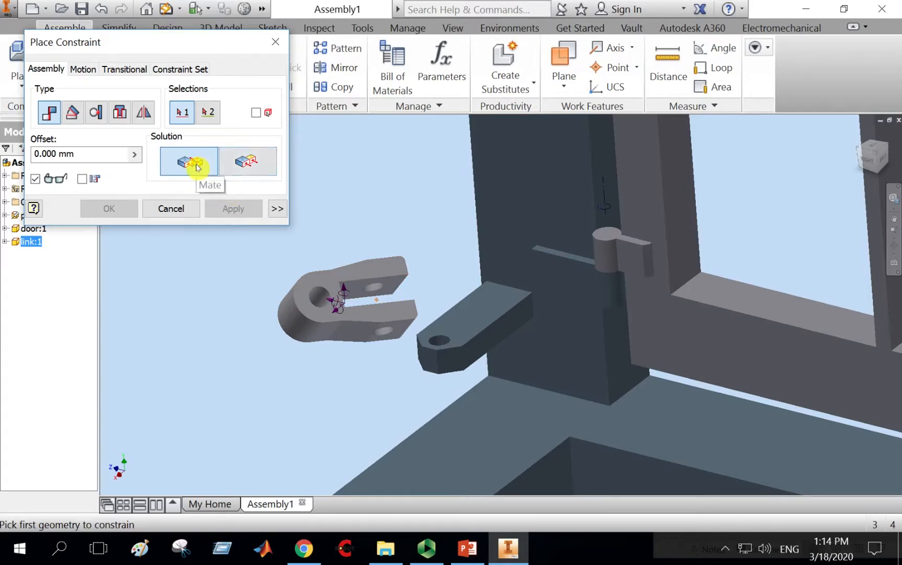
pyautogui.click(389, 285)
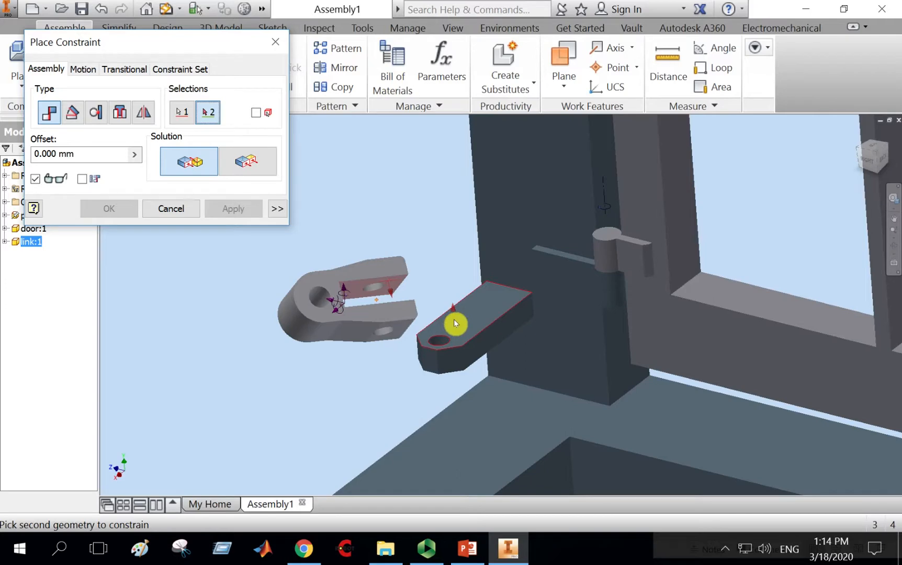
pyautogui.click(455, 323)
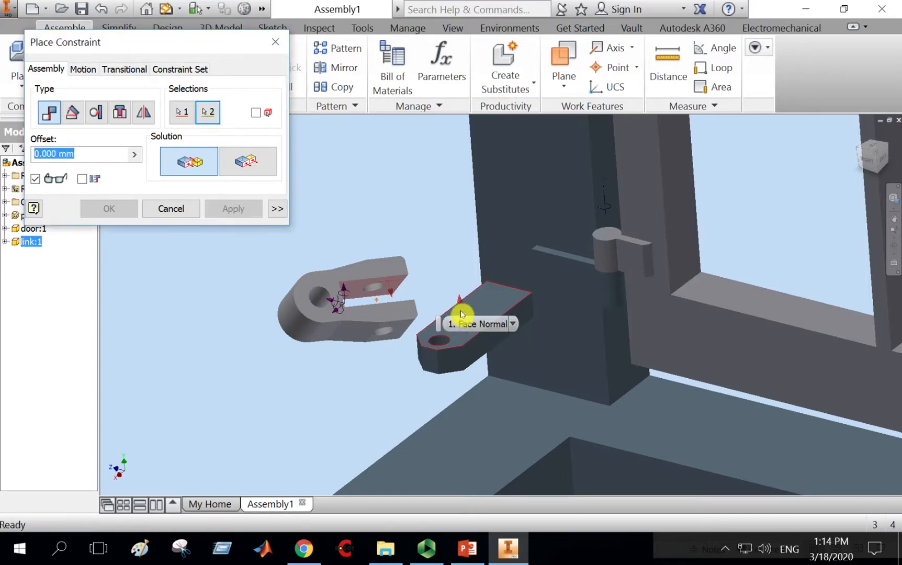
pyautogui.click(240, 209)
pyautogui.click(183, 211)
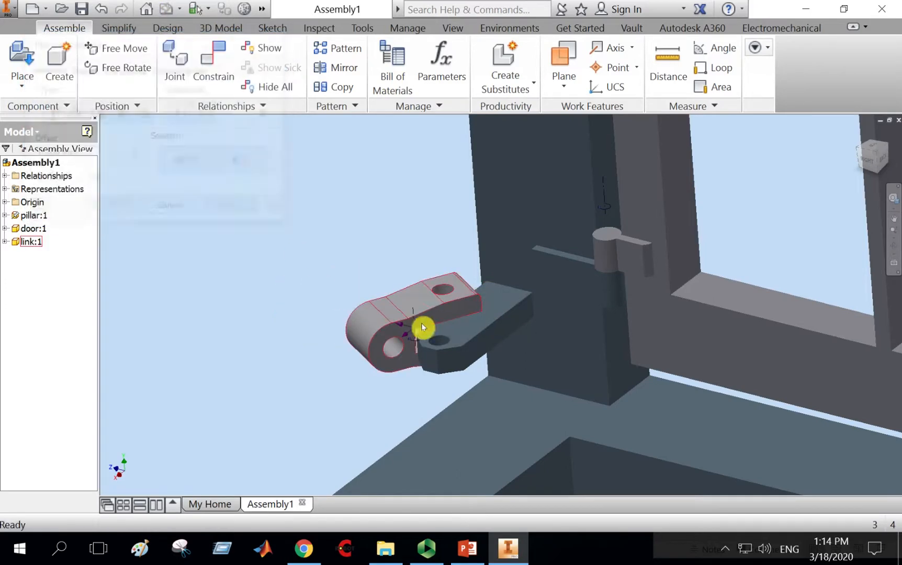
# Mate the axis of the link's pin hole to the axis of the bracket's hole.
pyautogui.moveTo(417, 316); pyautogui.dragTo(320, 296)
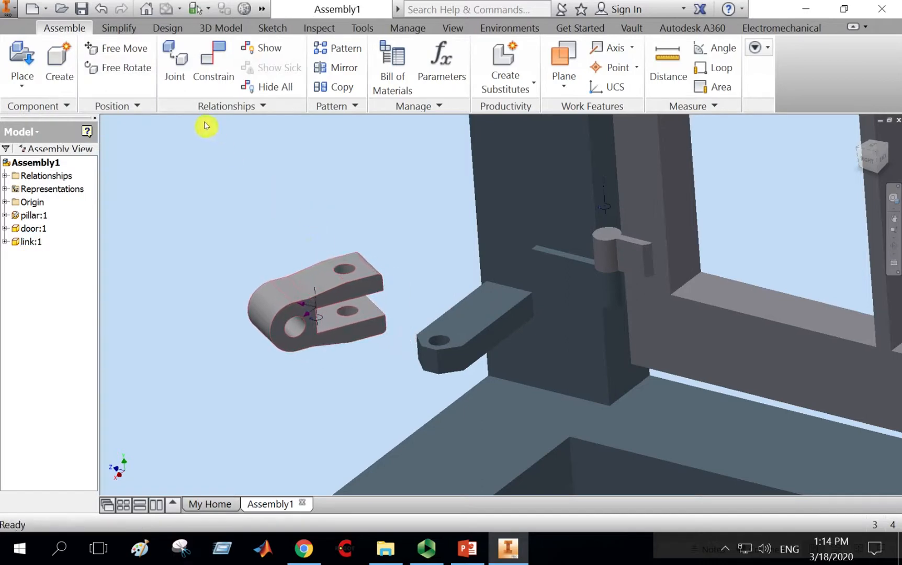
pyautogui.click(208, 70)
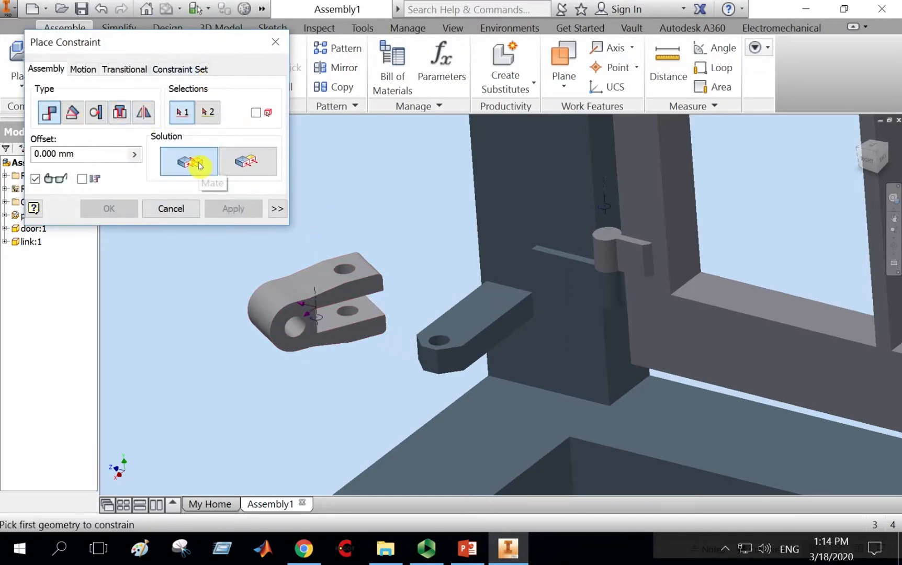
pyautogui.click(345, 272)
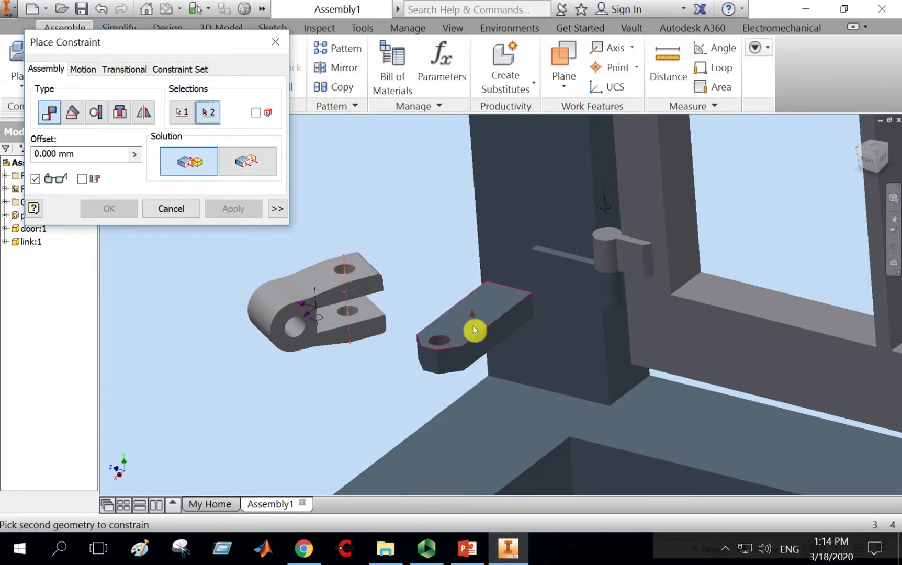
pyautogui.click(437, 343)
pyautogui.click(236, 212)
pyautogui.click(185, 212)
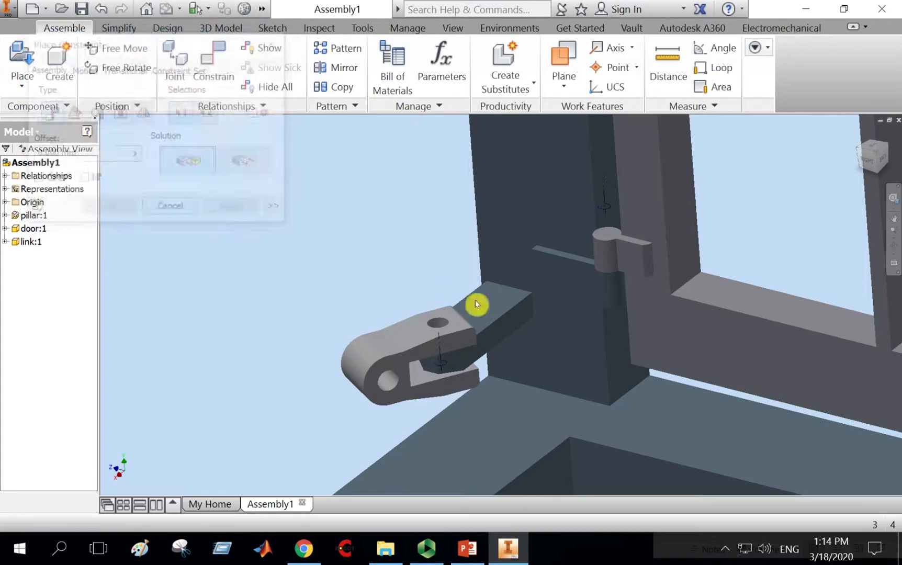
# Inspect the link and hinges from the right view.
pyautogui.click(869, 163)
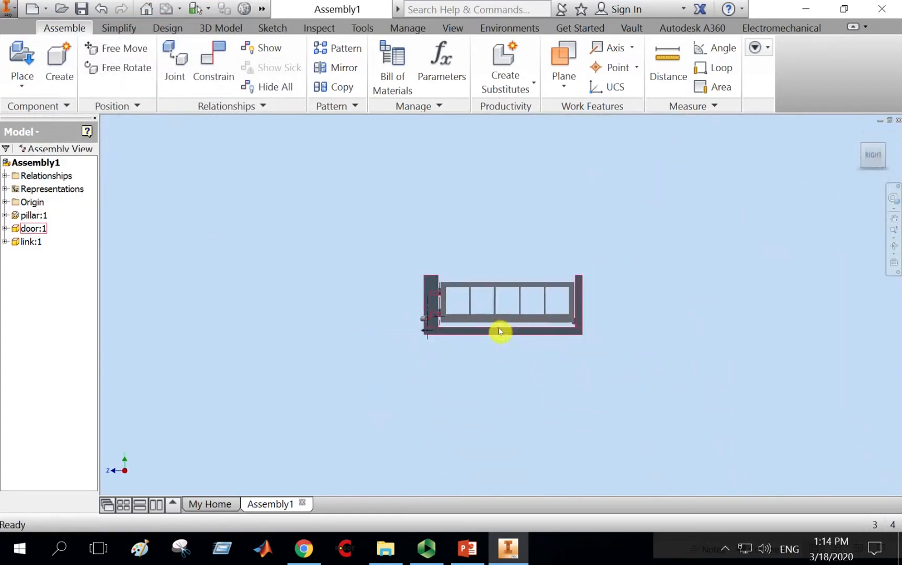
pyautogui.scroll(5, 419, 319)
pyautogui.scroll(5, 419, 319)
pyautogui.moveTo(300, 337); pyautogui.dragTo(237, 350)
pyautogui.scroll(-5, 725, 241)
pyautogui.click(893, 218)
pyautogui.moveTo(650, 217); pyautogui.dragTo(351, 276)
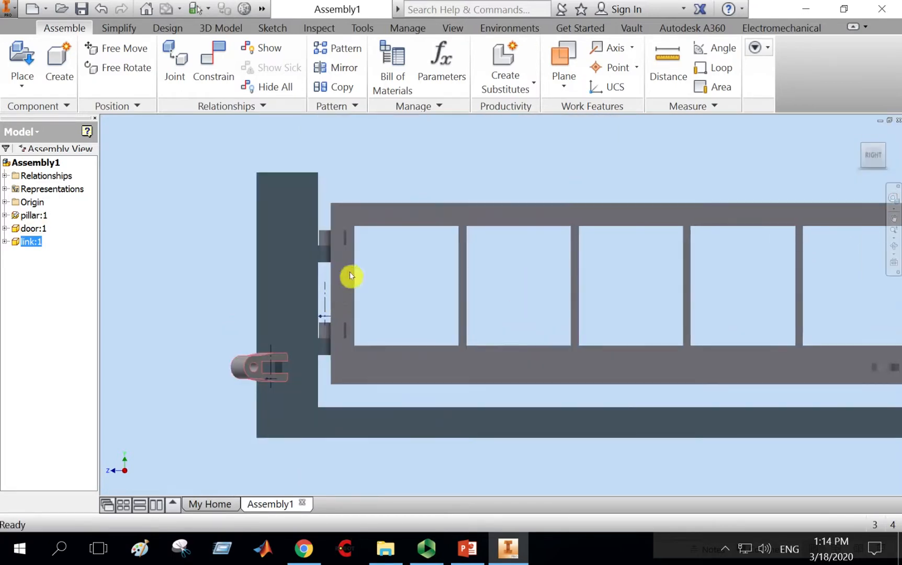
# Swing the link about its pin so it rests against the pillar's upright.
pyautogui.scroll(5, 679, 268)
pyautogui.click(868, 162)
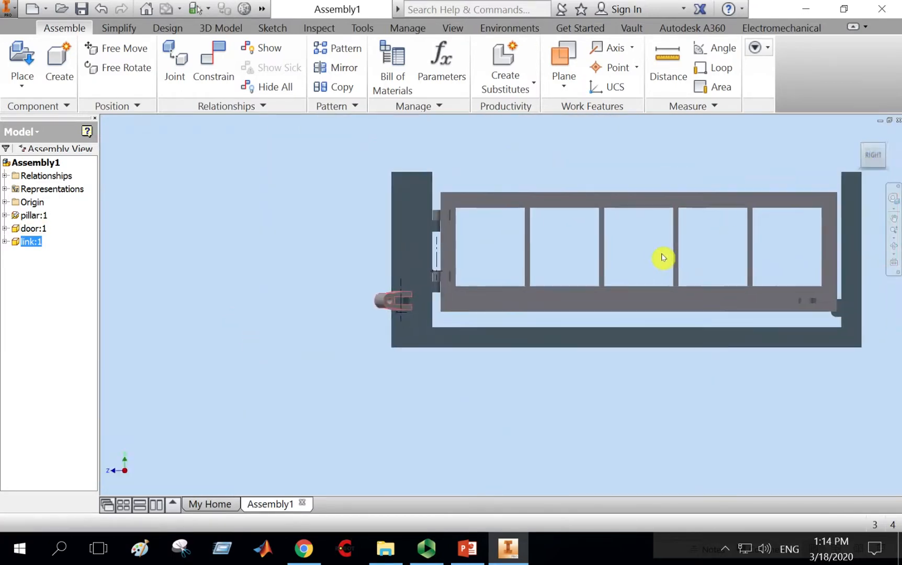
pyautogui.click(874, 144)
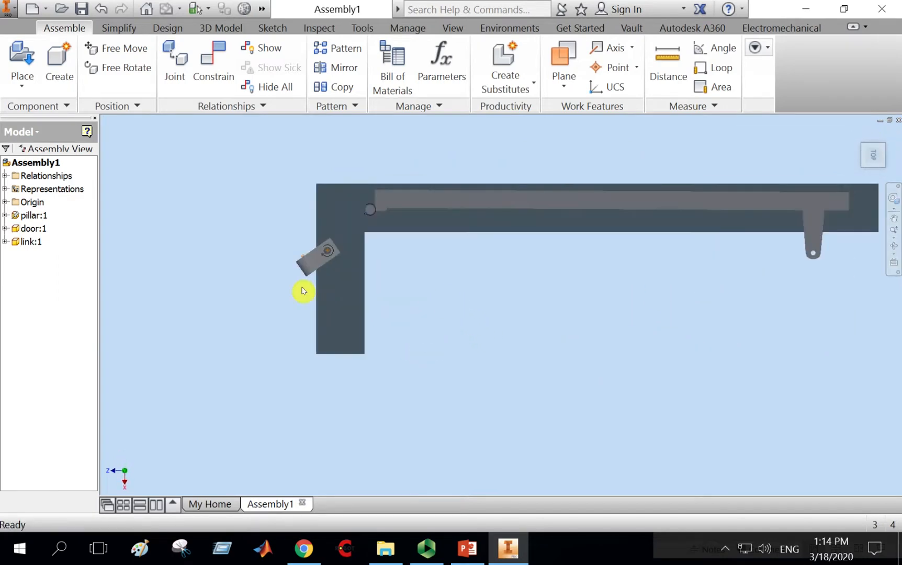
pyautogui.moveTo(303, 288); pyautogui.dragTo(373, 285)
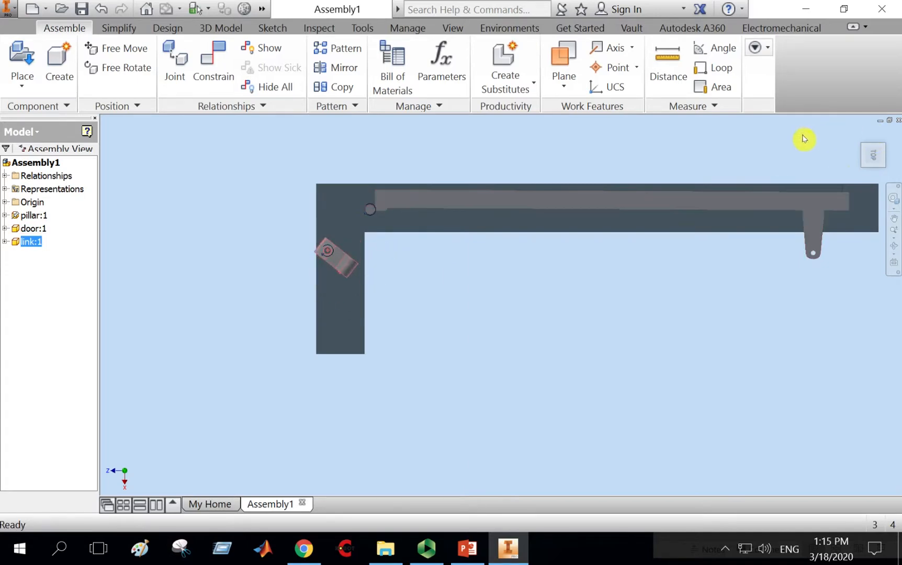
pyautogui.click(892, 248)
pyautogui.moveTo(514, 347); pyautogui.dragTo(512, 315)
pyautogui.scroll(-2, 512, 316)
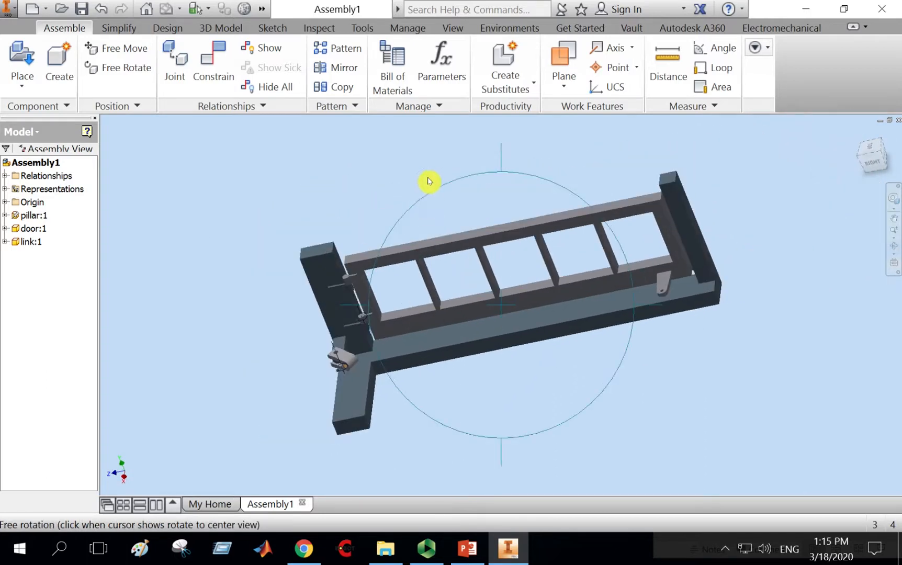
# Place one instance of jack body.ipt from the Gate Ass folder beside the pillar.
pyautogui.press('Escape')
pyautogui.click(22, 56)
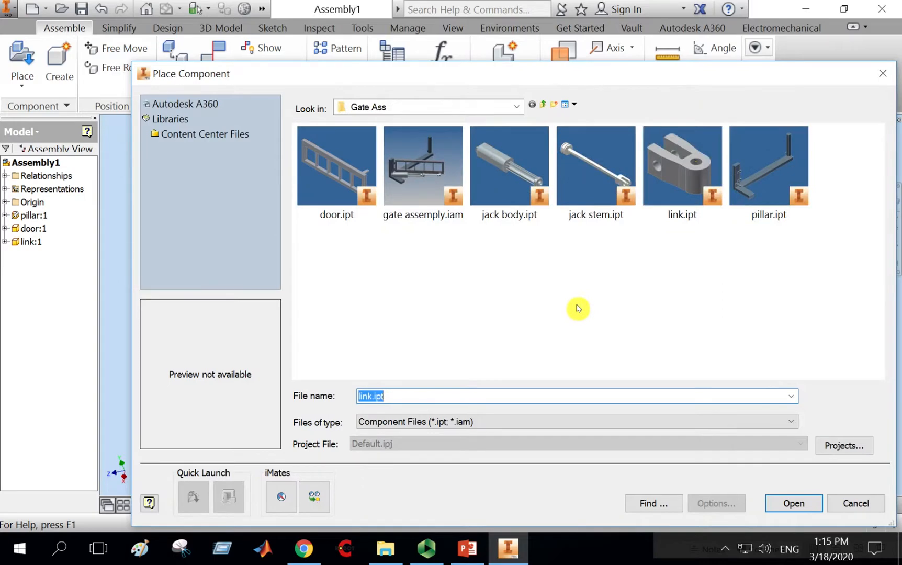
pyautogui.doubleClick(509, 151)
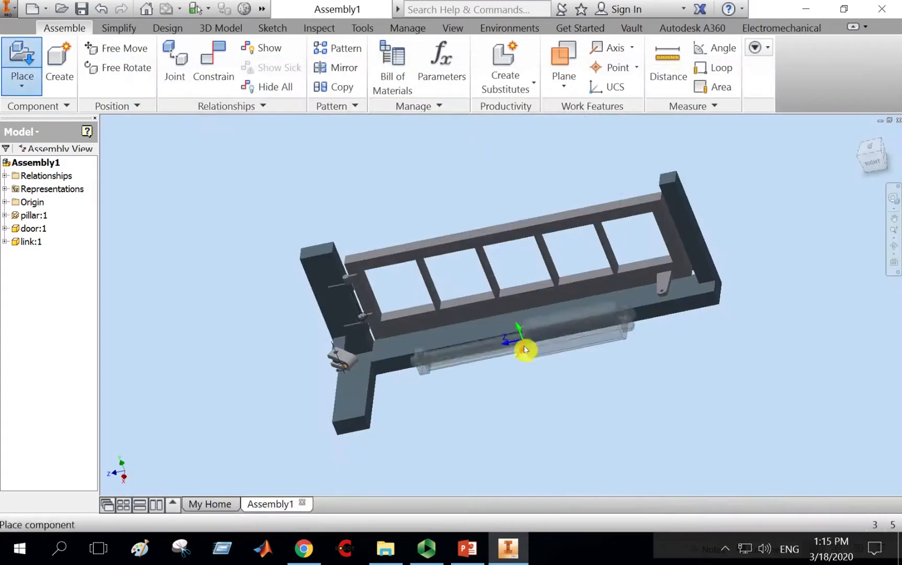
pyautogui.click(537, 381)
pyautogui.press('Escape')
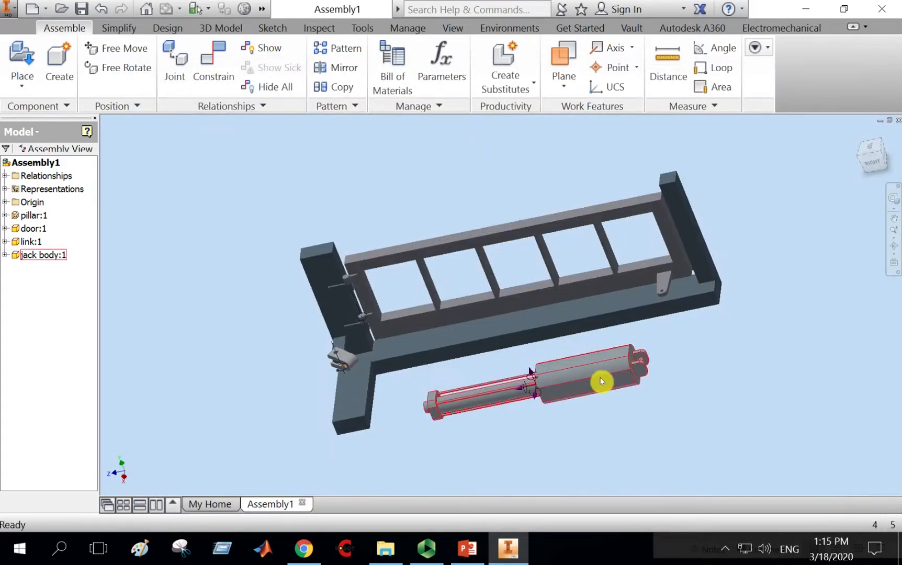
# Zoom in to examine the jack body's fork end and the link's fork.
pyautogui.scroll(-3, 607, 366)
pyautogui.scroll(5, 717, 345)
pyautogui.click(707, 365)
pyautogui.scroll(-5, 706, 366)
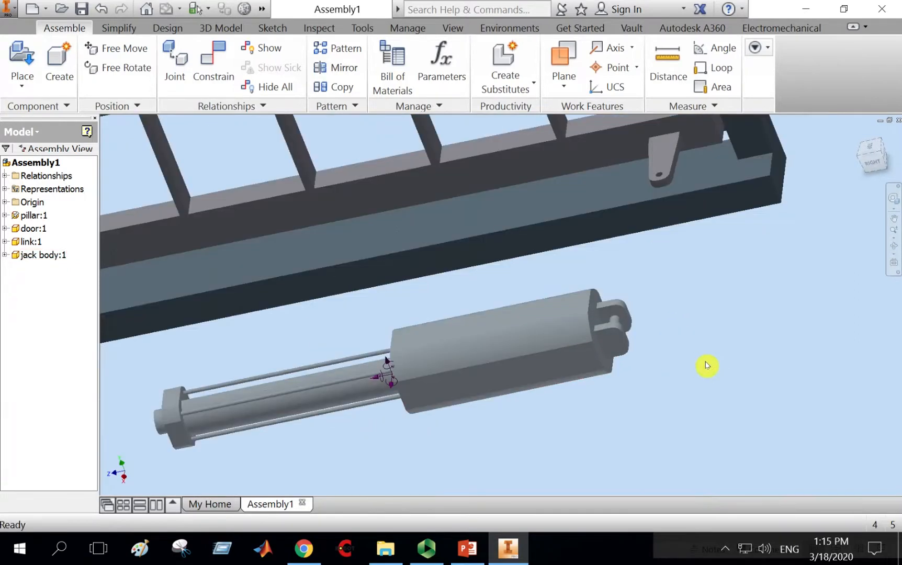
pyautogui.scroll(2, 707, 365)
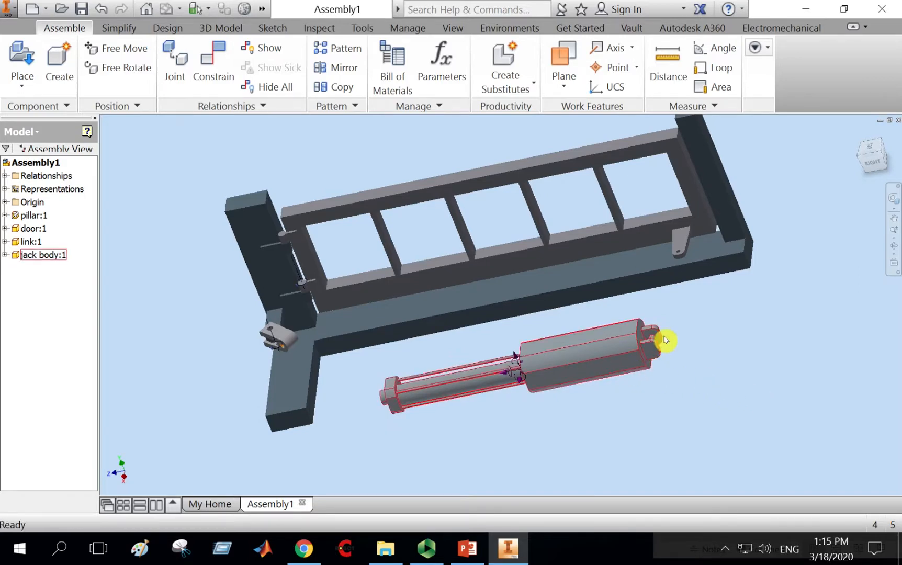
pyautogui.scroll(-4, 665, 340)
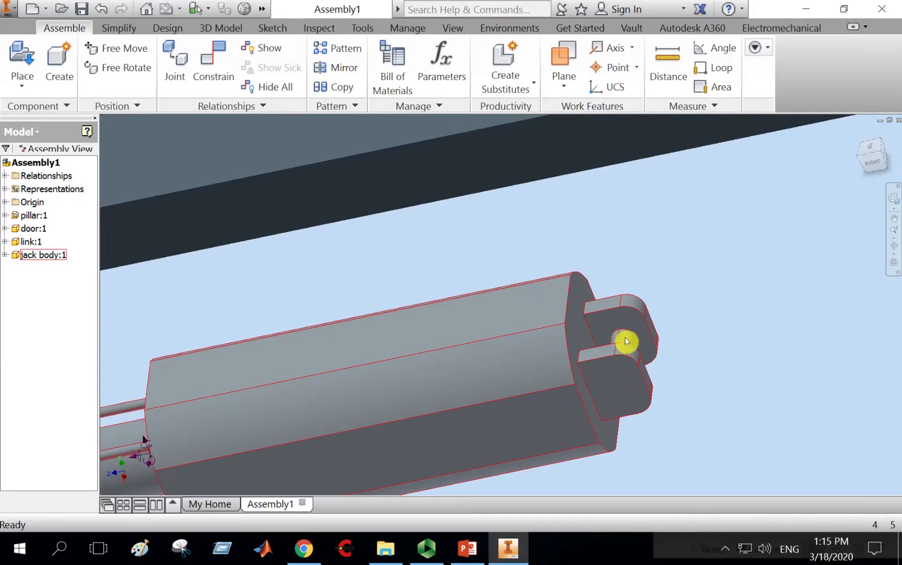
pyautogui.scroll(5, 617, 339)
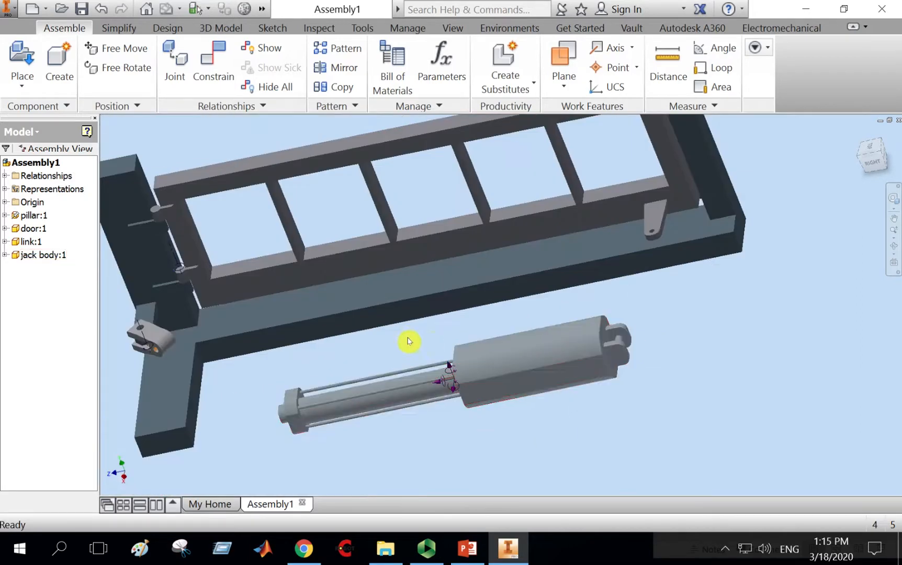
pyautogui.moveTo(408, 343); pyautogui.dragTo(641, 328, button='middle')
pyautogui.scroll(-4, 360, 337)
pyautogui.scroll(-3, 360, 337)
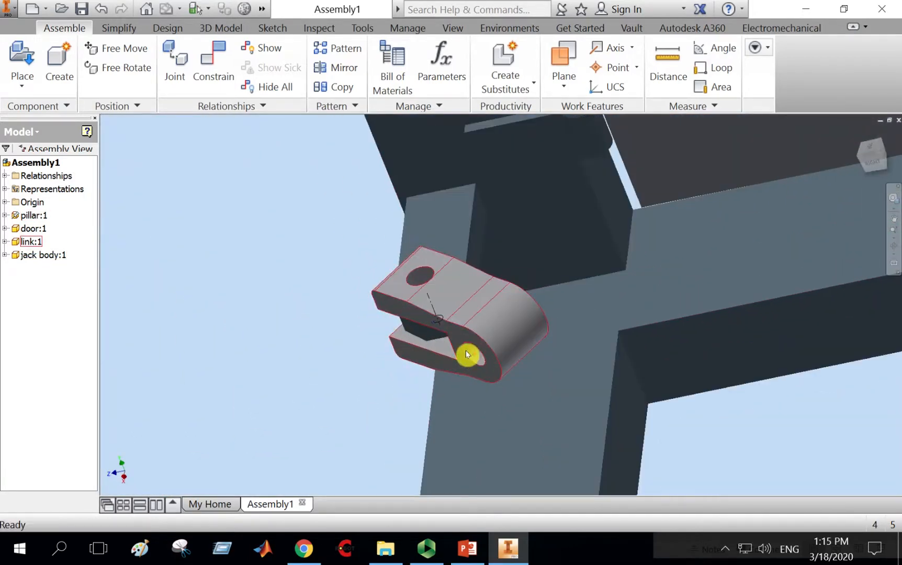
pyautogui.scroll(6, 466, 350)
pyautogui.scroll(-2, 584, 364)
pyautogui.moveTo(576, 354); pyautogui.dragTo(465, 332, button='middle')
pyautogui.moveTo(554, 272); pyautogui.dragTo(555, 293, button='middle')
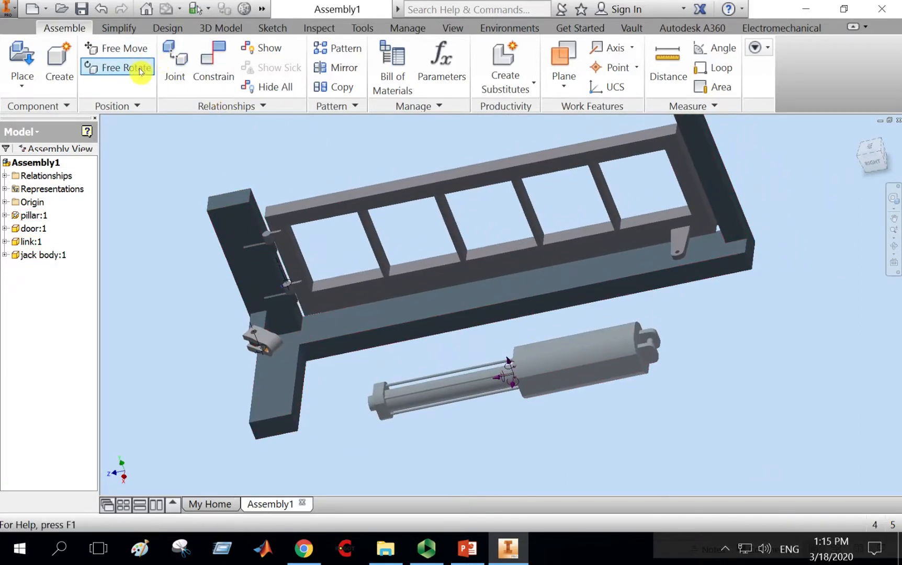
# Flip the jack body with Free Rotate and move it next to the link's fork.
pyautogui.click(588, 359)
pyautogui.moveTo(587, 358); pyautogui.dragTo(481, 376)
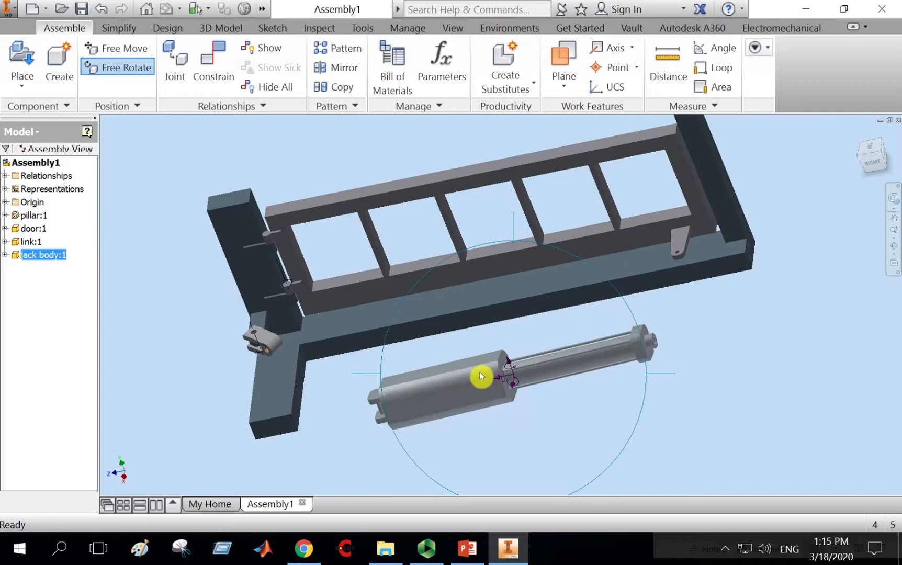
pyautogui.rightClick(493, 344)
pyautogui.click(559, 347)
pyautogui.scroll(3, 415, 317)
pyautogui.moveTo(415, 317); pyautogui.dragTo(592, 258, button='middle')
pyautogui.moveTo(637, 341); pyautogui.dragTo(478, 287)
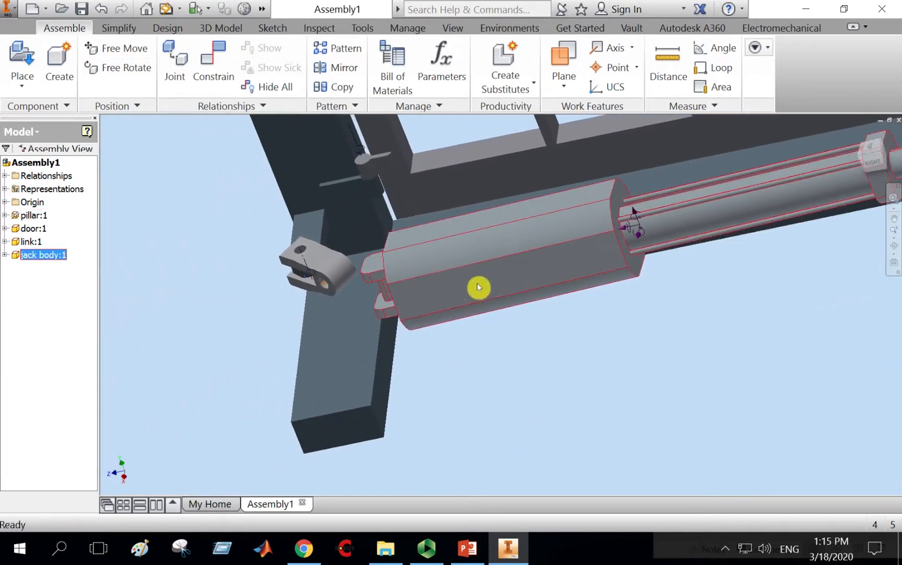
pyautogui.scroll(2, 380, 255)
pyautogui.moveTo(371, 234); pyautogui.dragTo(482, 279, button='middle')
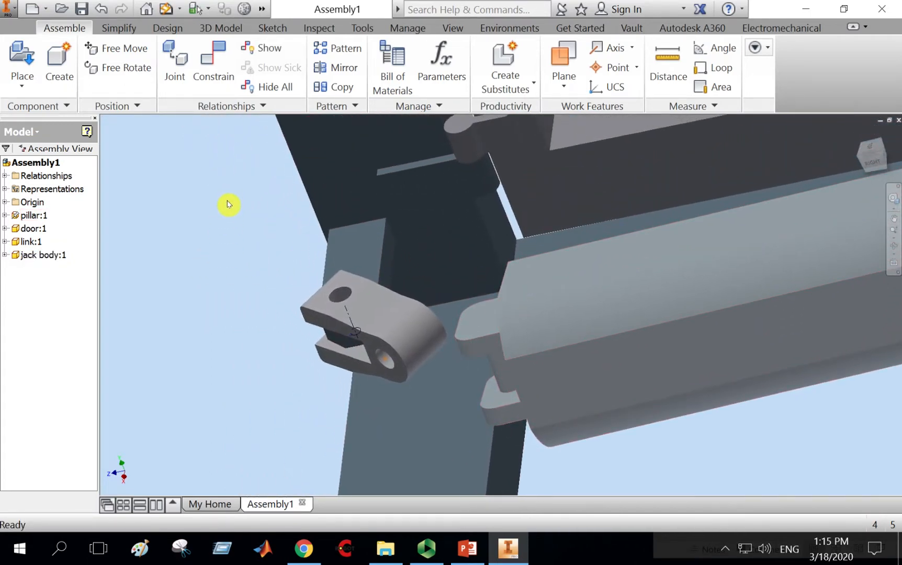
# Rotate the jack body with Free Rotate so its lug end lines up with the link's fork.
pyautogui.click(118, 67)
pyautogui.click(568, 371)
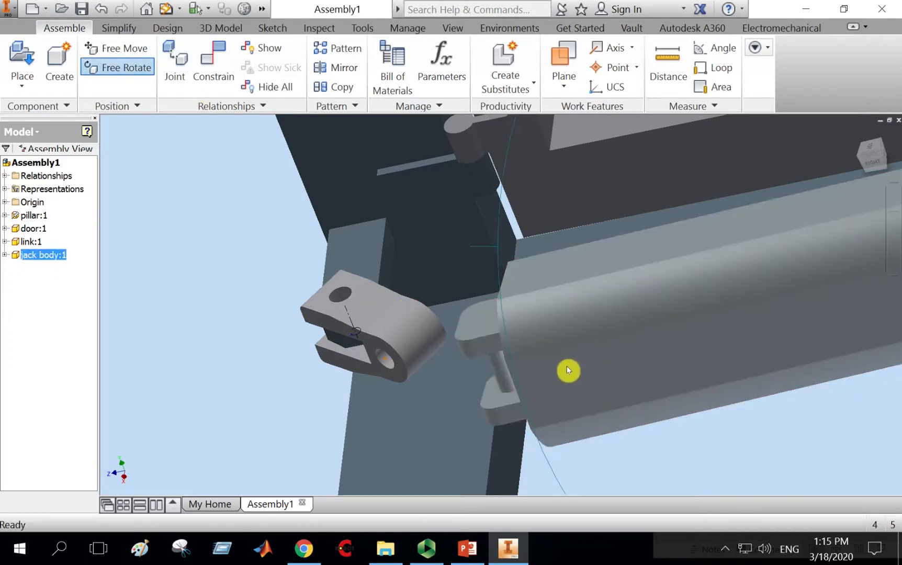
pyautogui.moveTo(569, 370); pyautogui.dragTo(565, 338)
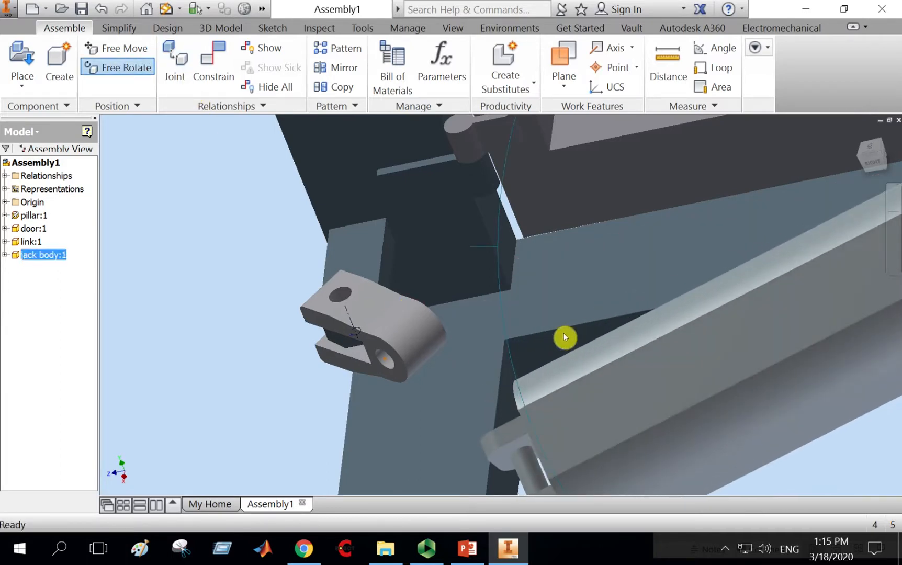
pyautogui.rightClick(483, 310)
pyautogui.click(529, 311)
pyautogui.moveTo(543, 348); pyautogui.dragTo(534, 264, button='middle')
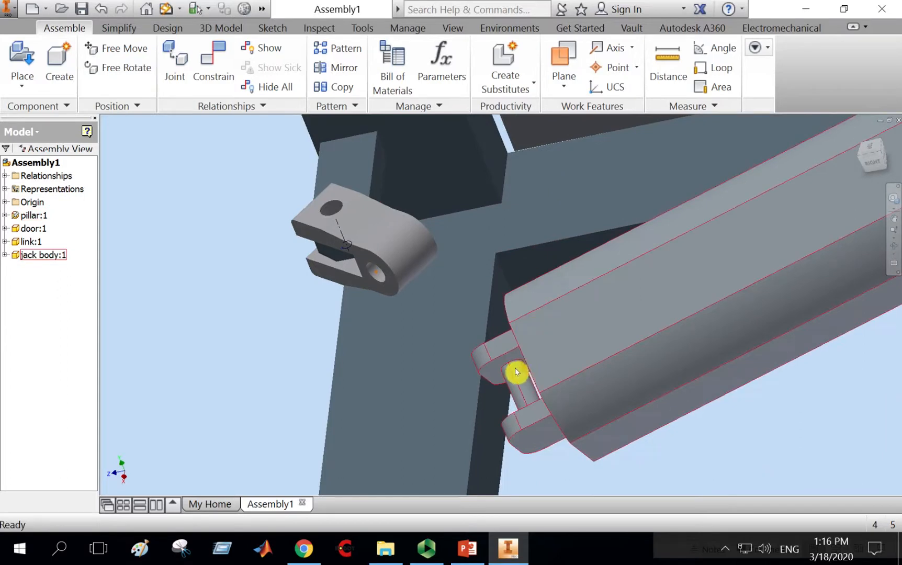
# Mate the face of the jack body's end lug to the inner face of the link's fork.
pyautogui.scroll(3, 515, 367)
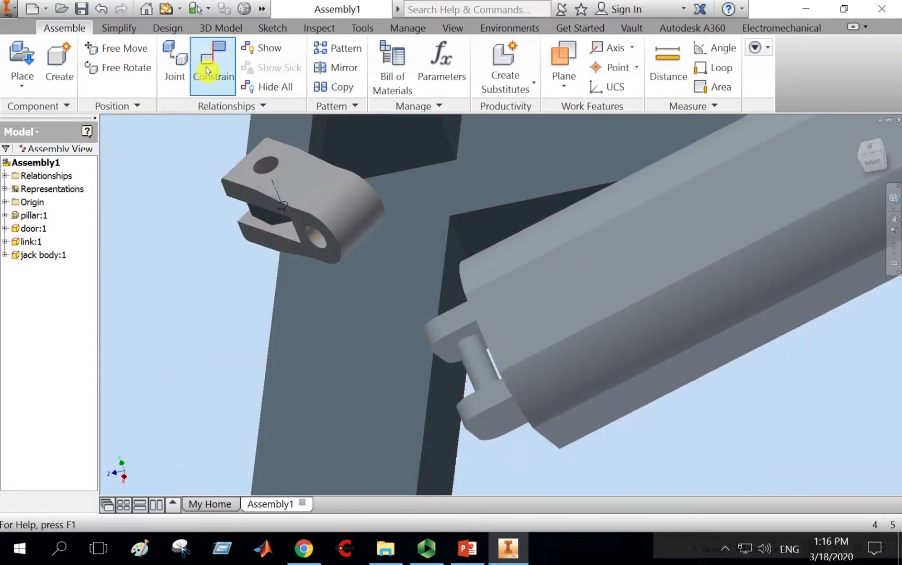
pyautogui.click(208, 70)
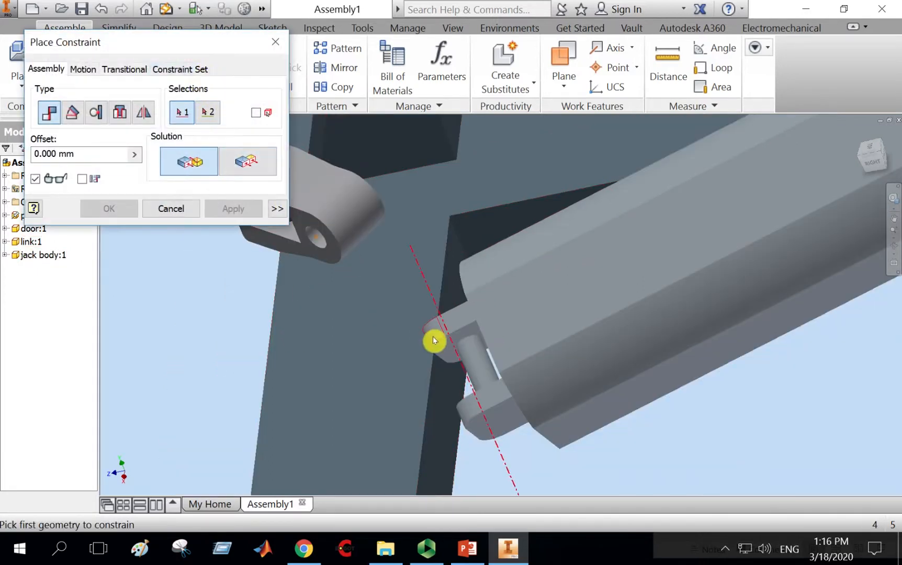
pyautogui.click(448, 339)
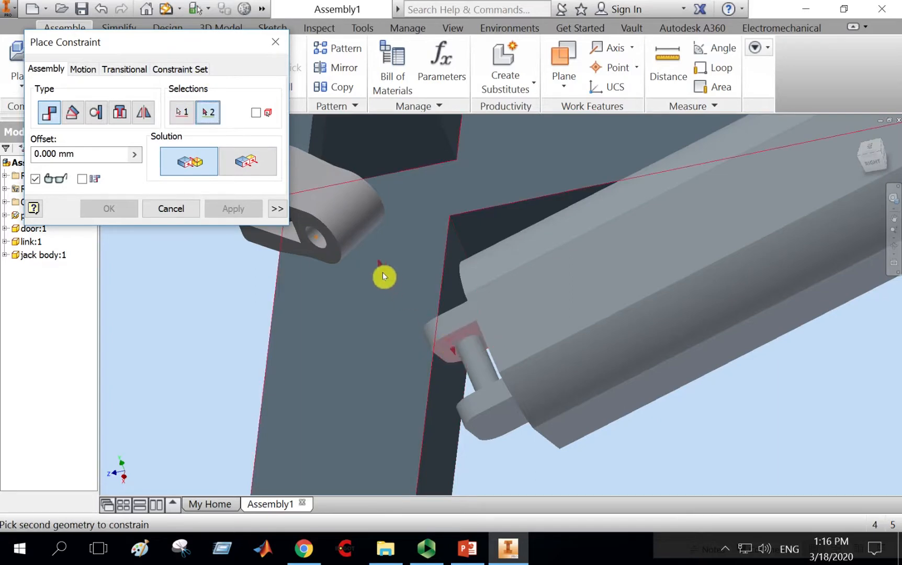
pyautogui.click(332, 259)
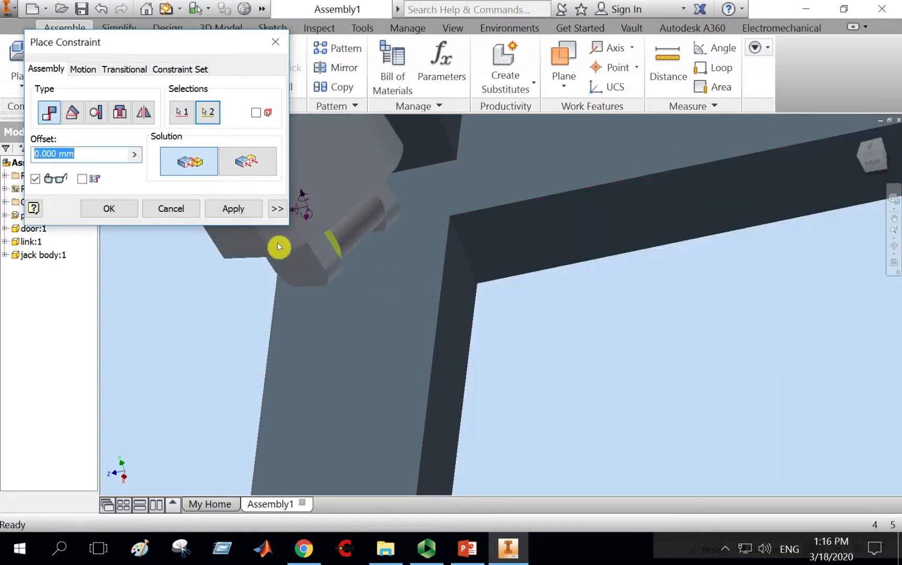
pyautogui.click(220, 207)
pyautogui.click(171, 208)
# Mate the axis of the jack body's pin to the axis of the link's hole.
pyautogui.moveTo(459, 335); pyautogui.dragTo(369, 216)
pyautogui.scroll(-5, 408, 288)
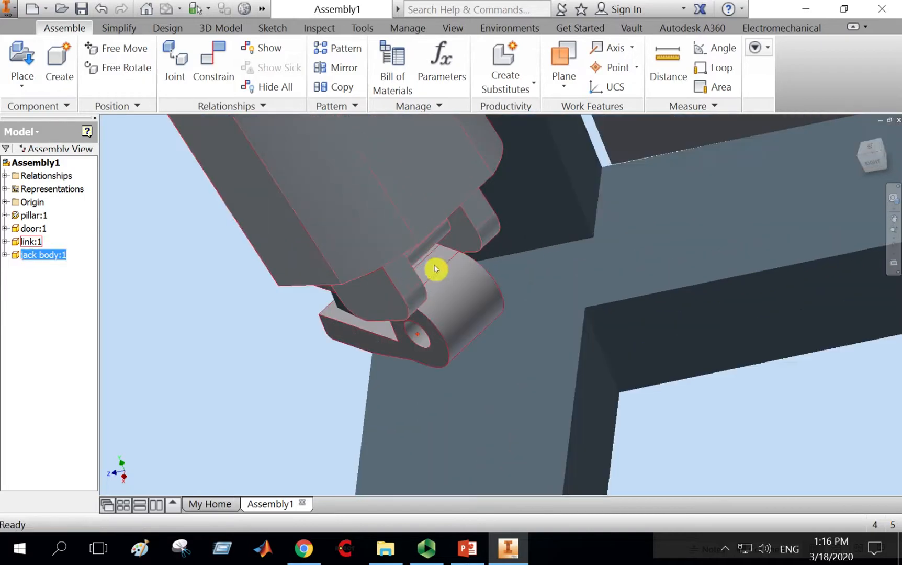
pyautogui.click(214, 72)
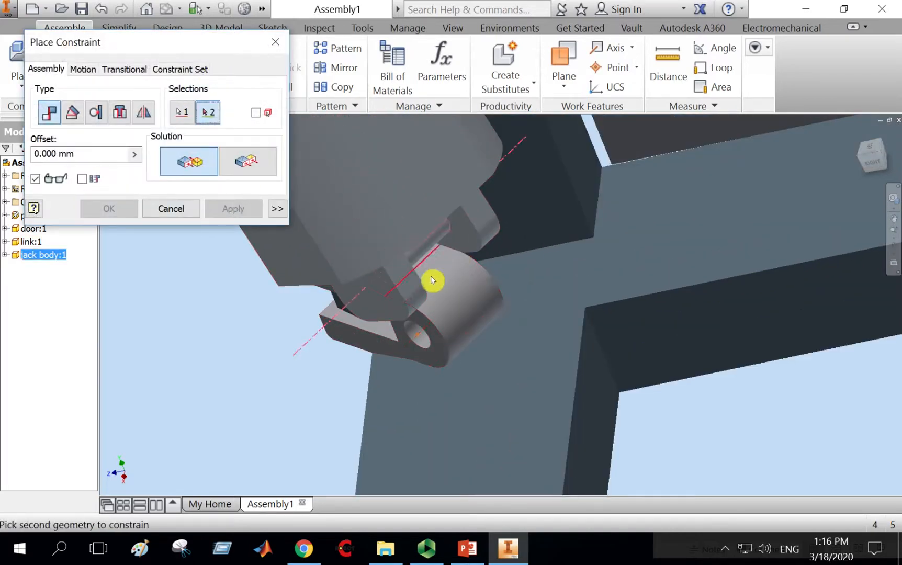
pyautogui.click(426, 339)
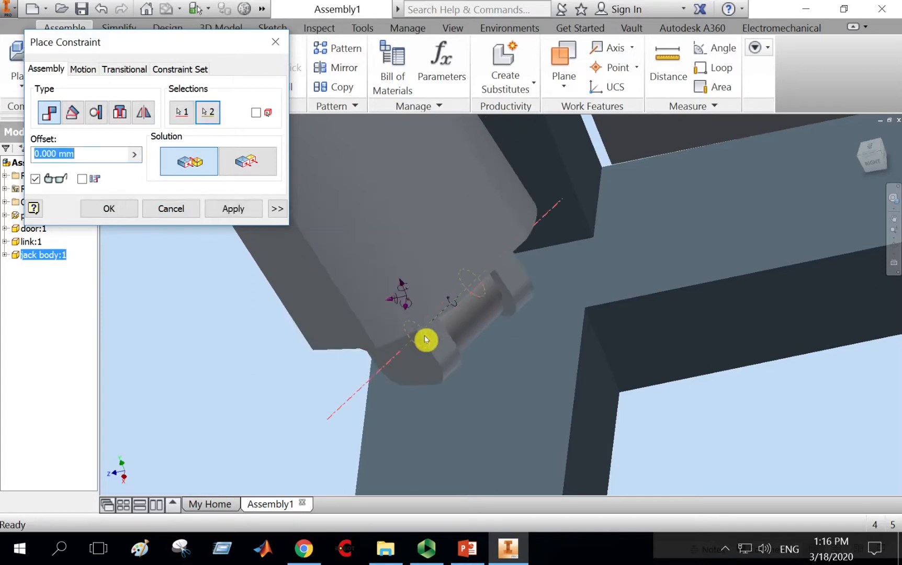
pyautogui.click(246, 214)
pyautogui.click(192, 212)
# Inspect the jack body's fit on the link from the top, front, right and orbit views.
pyautogui.scroll(-6, 332, 348)
pyautogui.moveTo(327, 317); pyautogui.dragTo(442, 341)
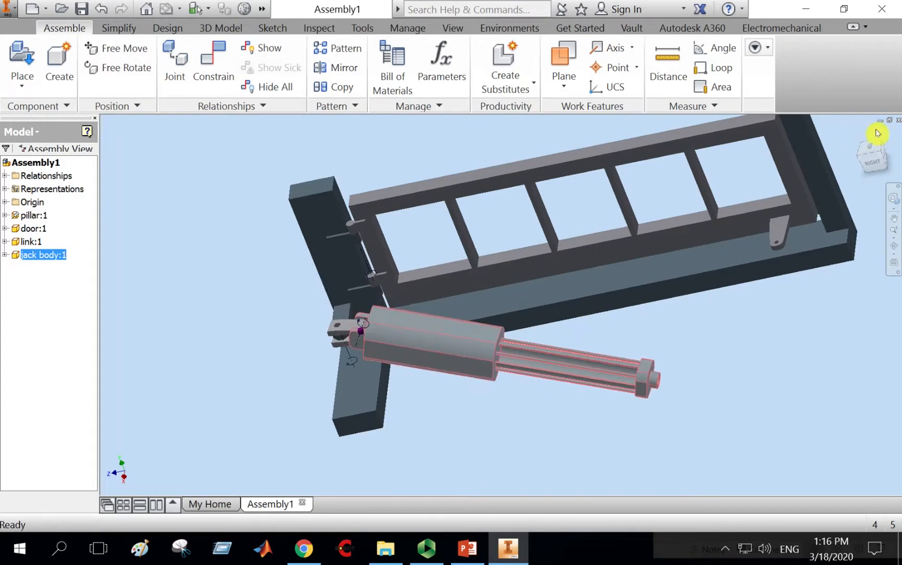
pyautogui.click(873, 150)
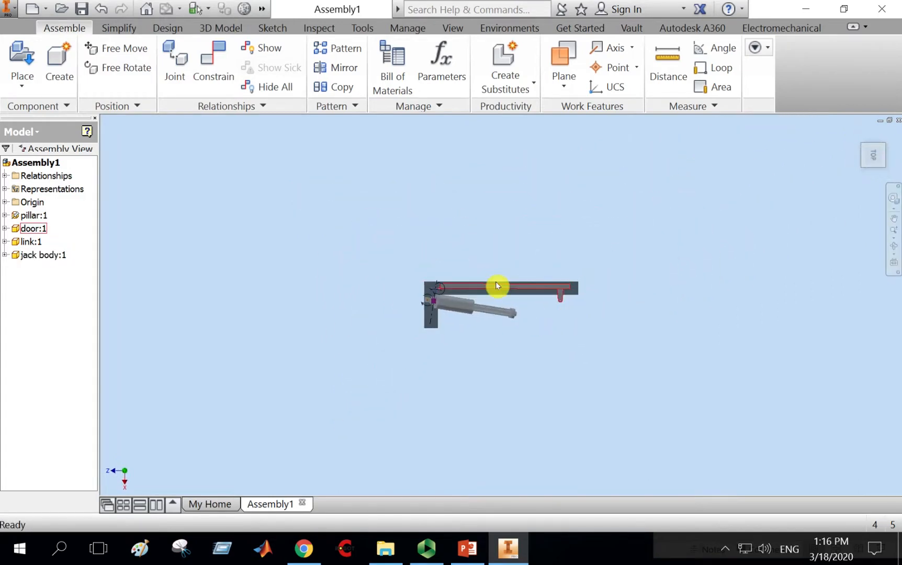
pyautogui.scroll(5, 496, 281)
pyautogui.moveTo(514, 378); pyautogui.dragTo(722, 341)
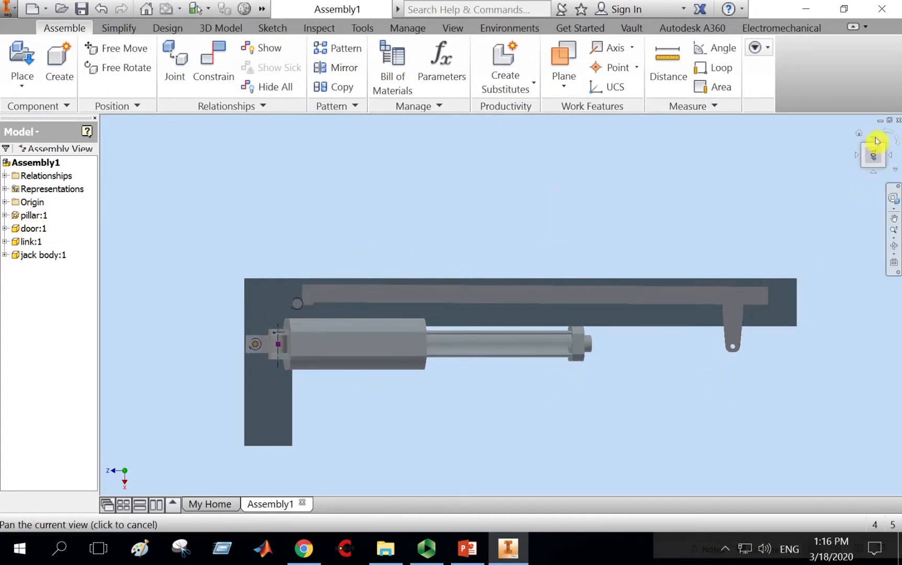
pyautogui.click(877, 142)
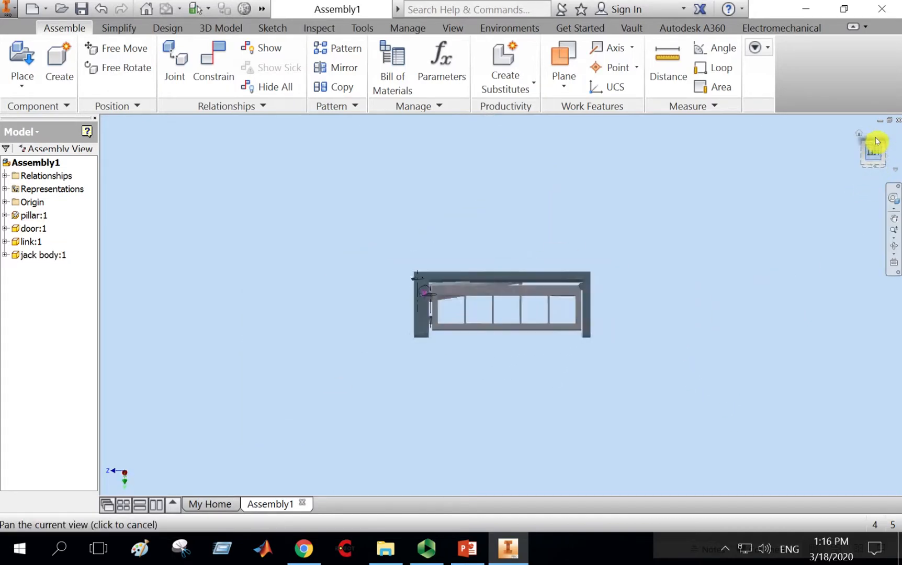
pyautogui.click(876, 178)
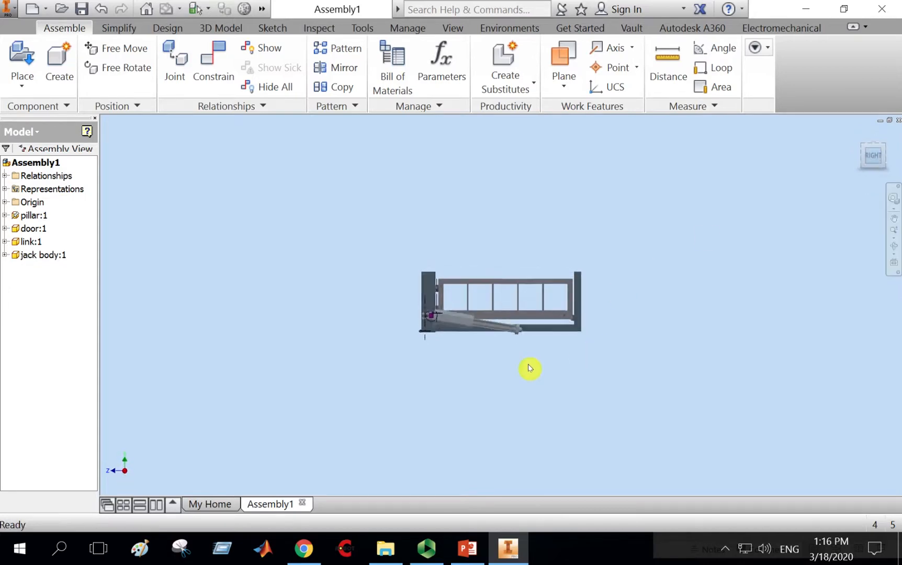
pyautogui.scroll(-3, 503, 350)
pyautogui.moveTo(513, 302); pyautogui.dragTo(550, 278)
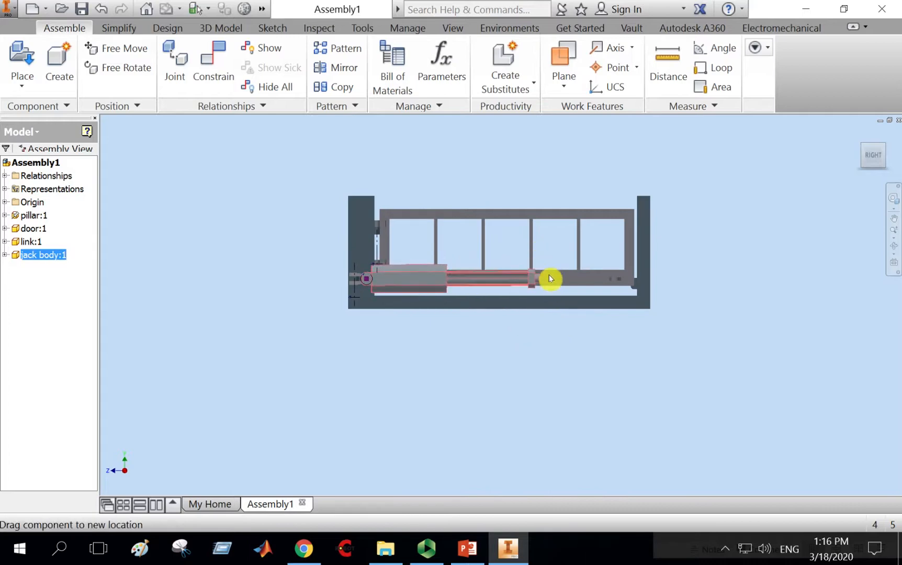
pyautogui.click(895, 248)
pyautogui.moveTo(575, 283); pyautogui.dragTo(522, 341)
pyautogui.scroll(-2, 545, 291)
pyautogui.moveTo(594, 335); pyautogui.dragTo(626, 377, button='middle')
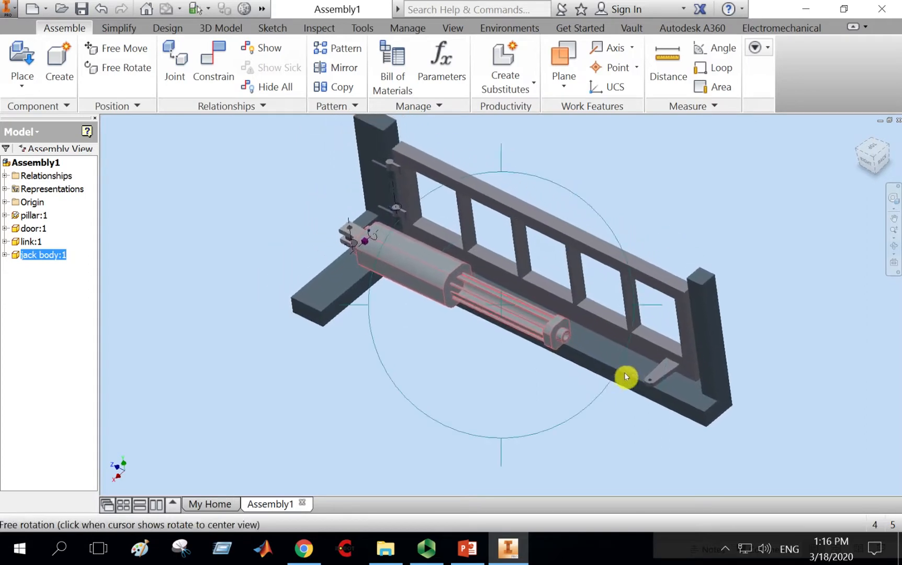
pyautogui.rightClick(686, 170)
pyautogui.click(746, 171)
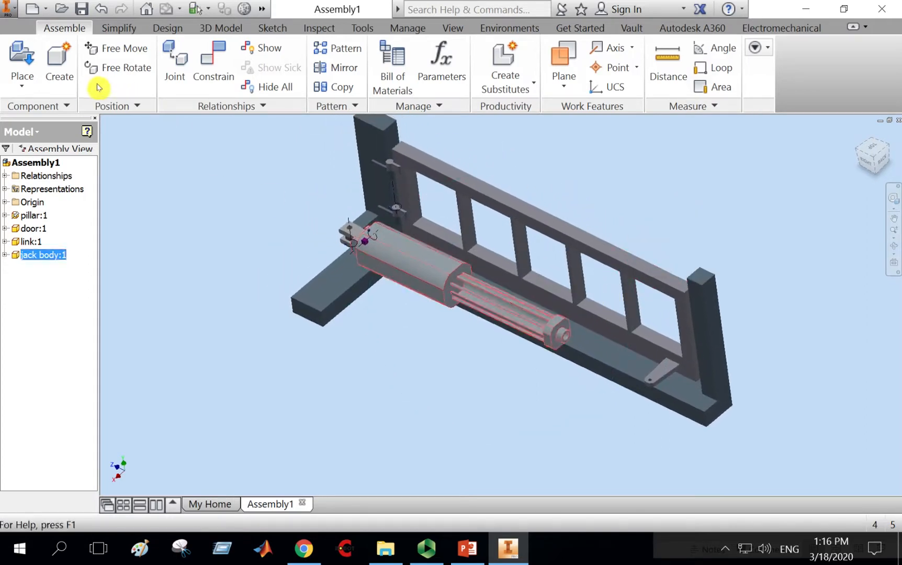
# Place the jack stem part in the assembly beside the gate.
pyautogui.click(36, 57)
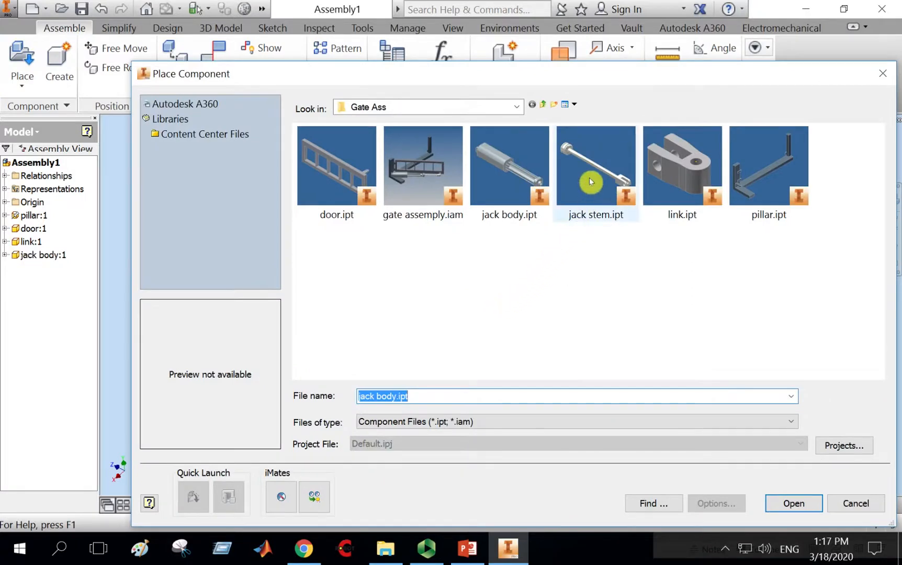
pyautogui.moveTo(589, 172)
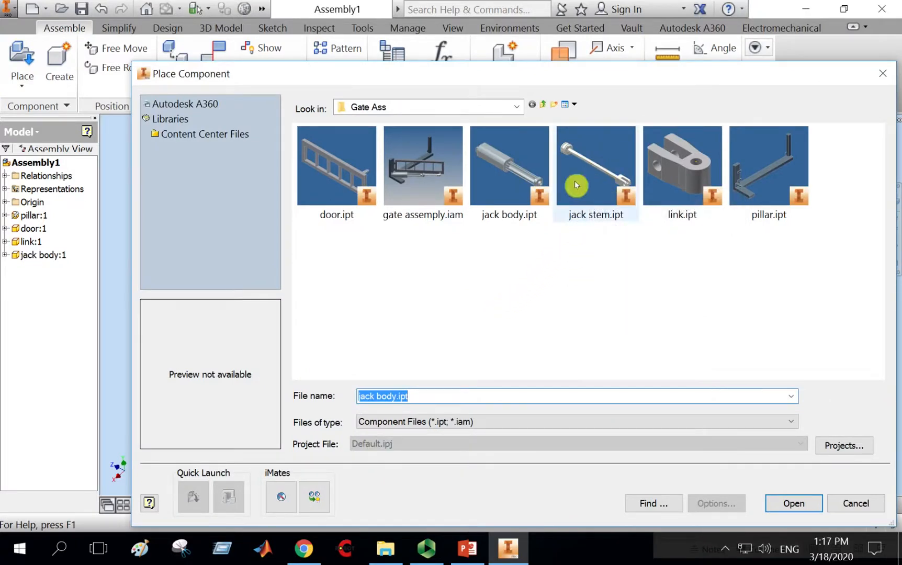
pyautogui.moveTo(515, 178)
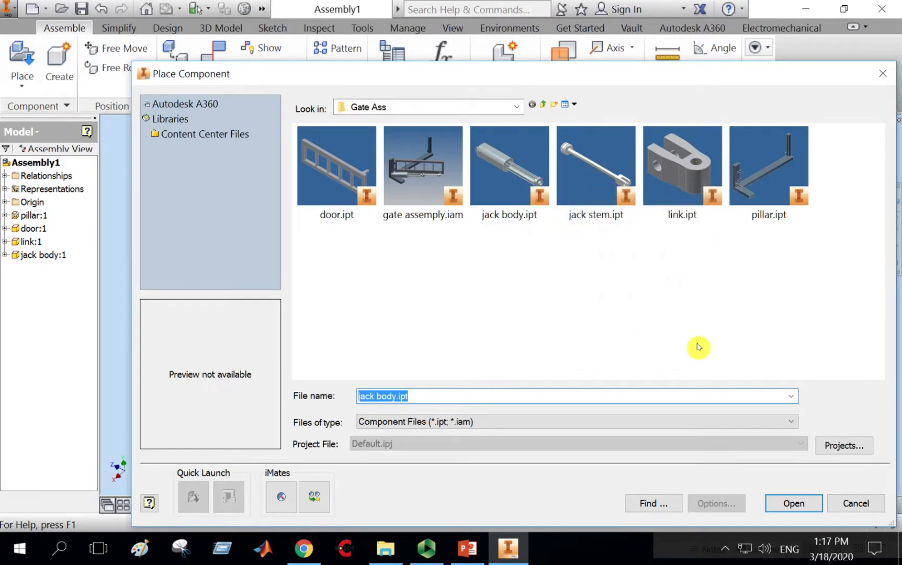
pyautogui.doubleClick(594, 160)
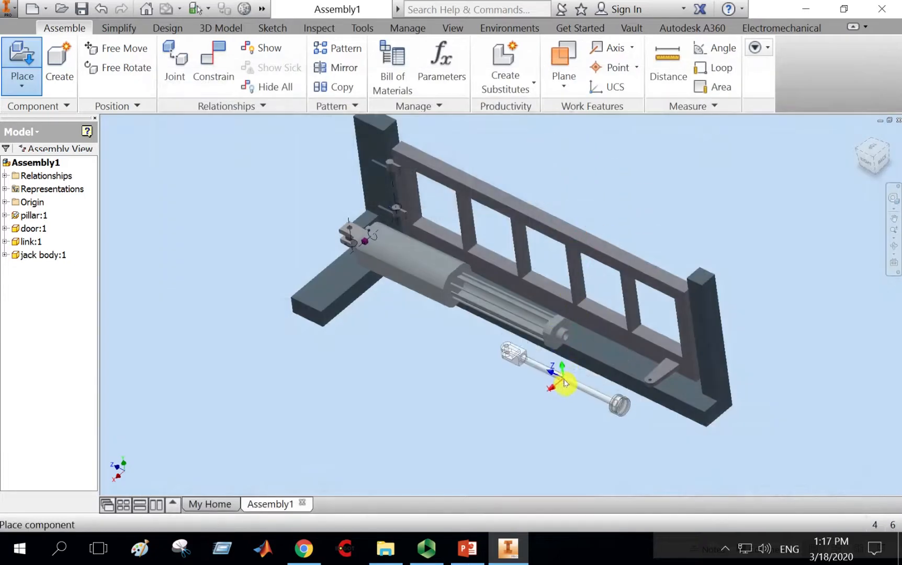
pyautogui.click(544, 387)
pyautogui.rightClick(564, 341)
pyautogui.click(616, 338)
# Rotate the jack stem with Free Rotate so its fork end points toward the lug on the pillar's base.
pyautogui.scroll(-3, 563, 361)
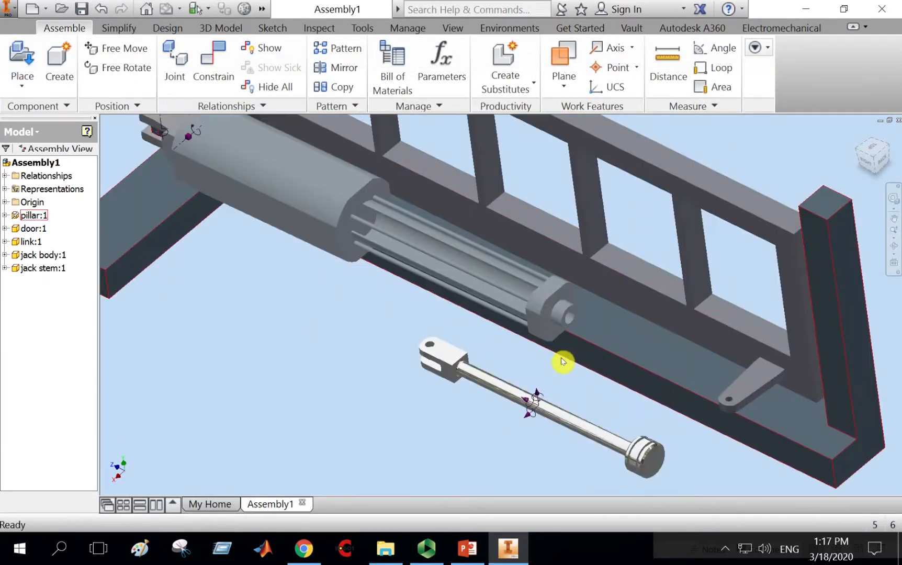
pyautogui.moveTo(584, 365); pyautogui.dragTo(496, 323, button='middle')
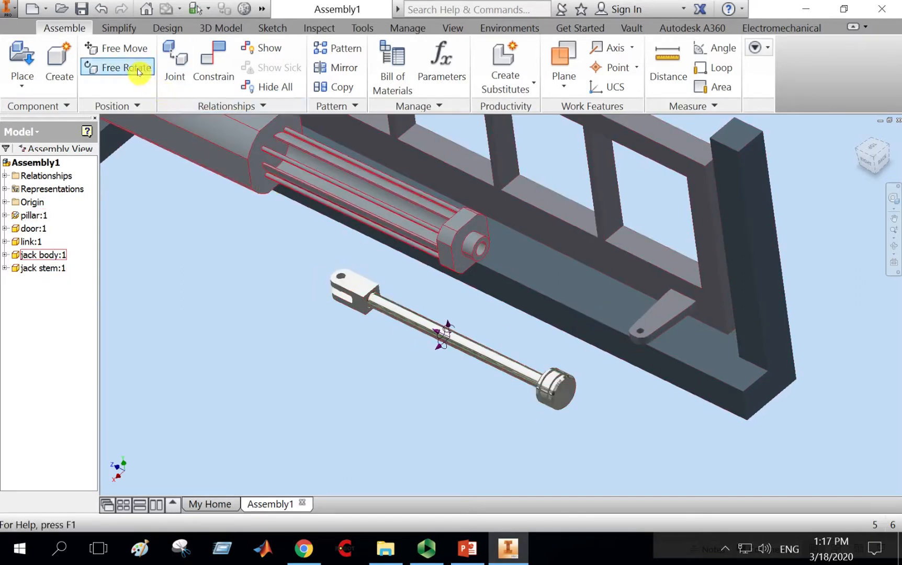
pyautogui.click(118, 67)
pyautogui.moveTo(362, 307); pyautogui.dragTo(415, 325)
pyautogui.click(415, 324)
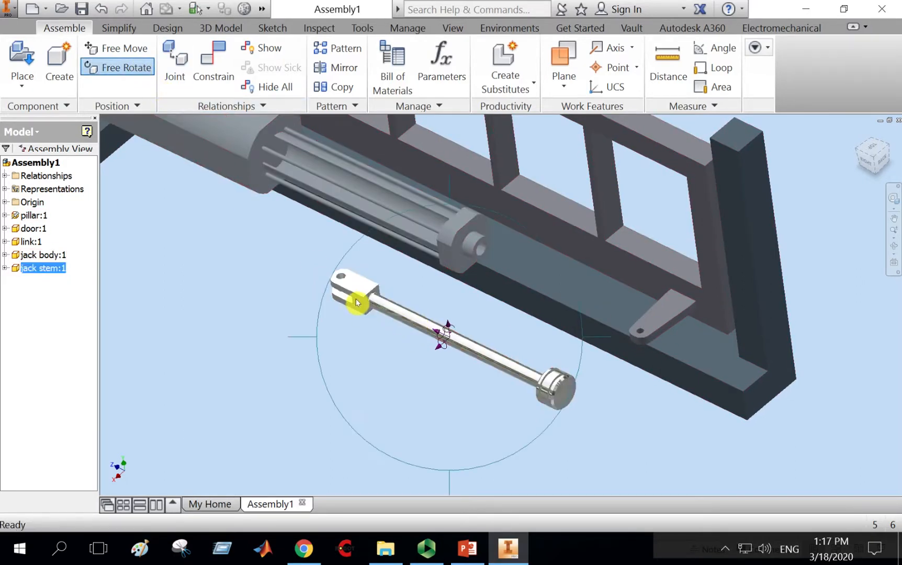
pyautogui.moveTo(355, 302); pyautogui.dragTo(430, 298)
pyautogui.rightClick(429, 298)
pyautogui.click(468, 297)
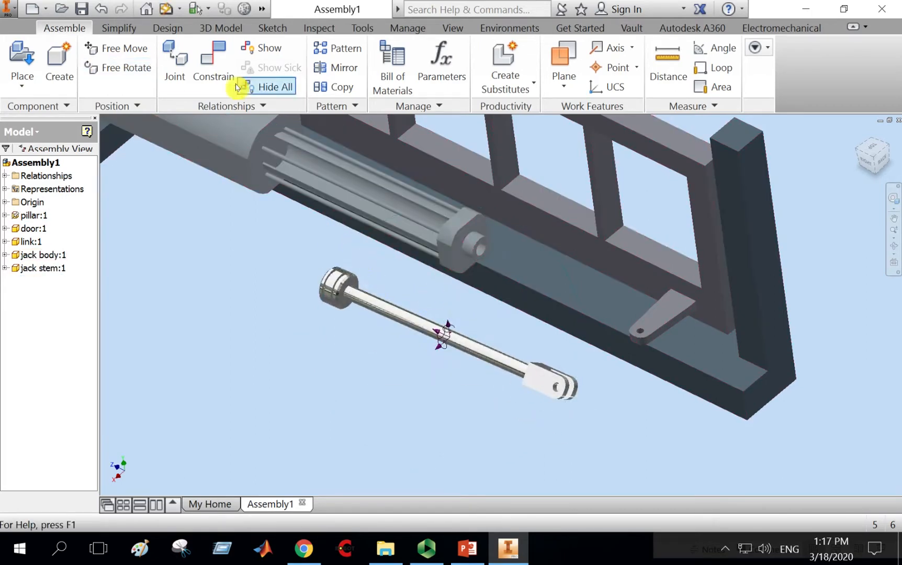
# Mate the jack stem's axis to the axis of the jack body's bore.
pyautogui.click(218, 70)
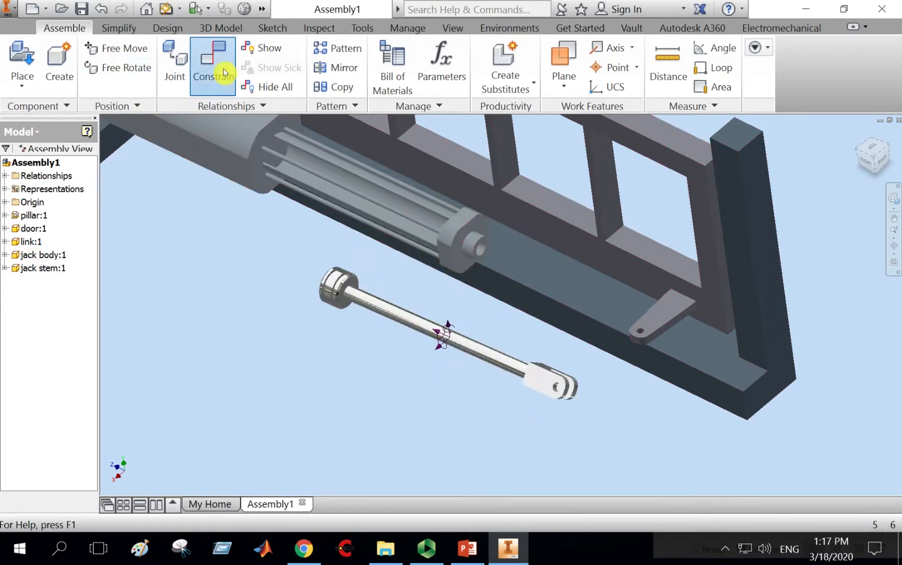
pyautogui.click(419, 329)
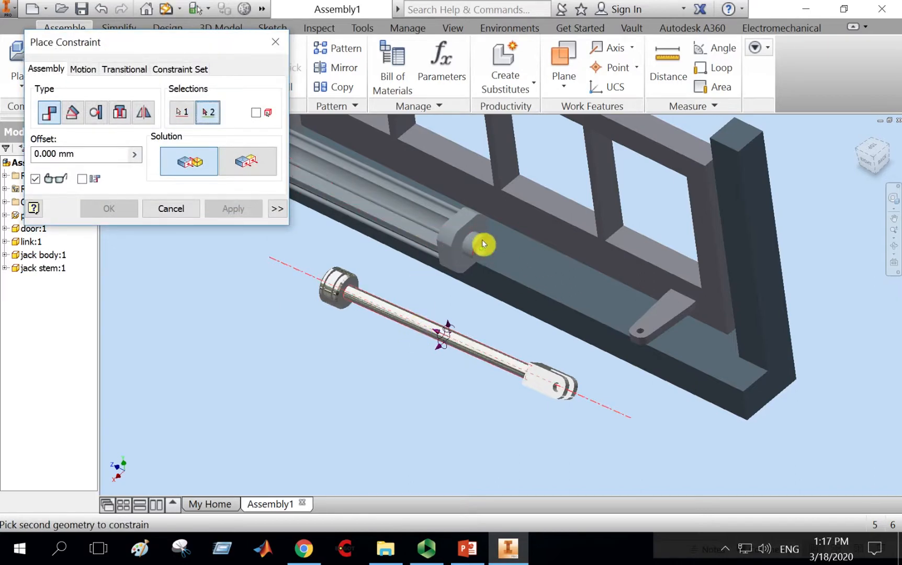
pyautogui.moveTo(398, 196); pyautogui.dragTo(494, 248, button='middle')
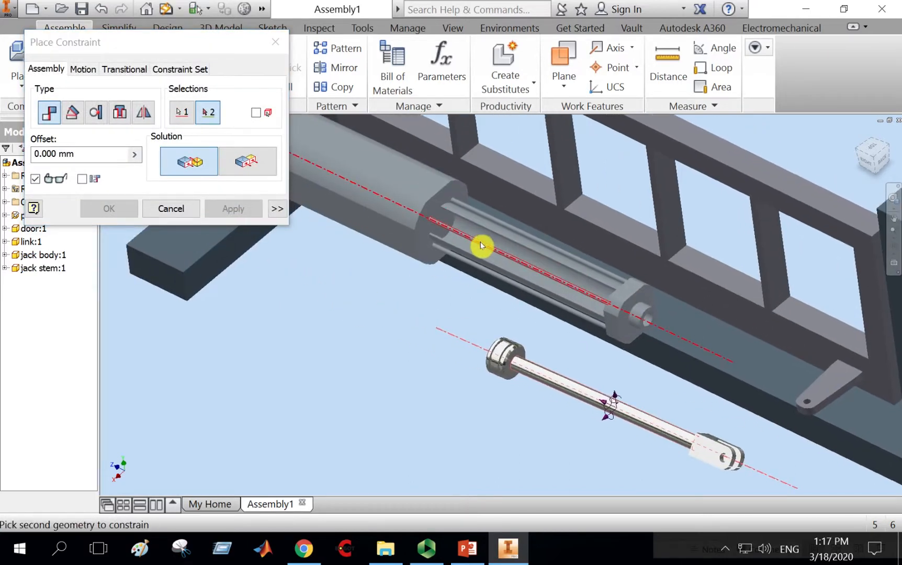
pyautogui.click(483, 239)
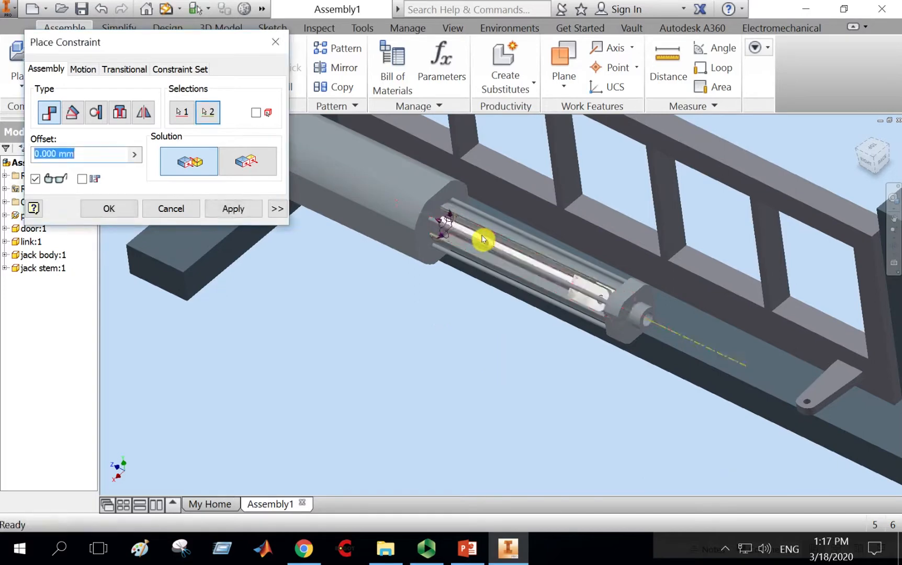
pyautogui.click(234, 210)
pyautogui.click(174, 208)
# Slide the jack stem to the pillar's base lug and mate the axis of its fork hole to the lug hole's axis.
pyautogui.moveTo(578, 295); pyautogui.dragTo(775, 400)
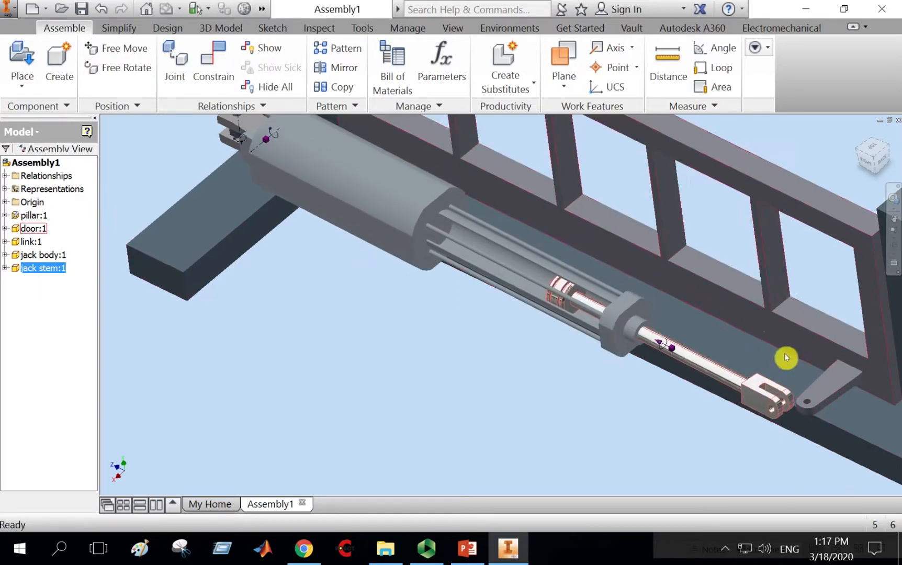
pyautogui.moveTo(785, 357); pyautogui.dragTo(525, 263, button='middle')
pyautogui.scroll(6, 525, 263)
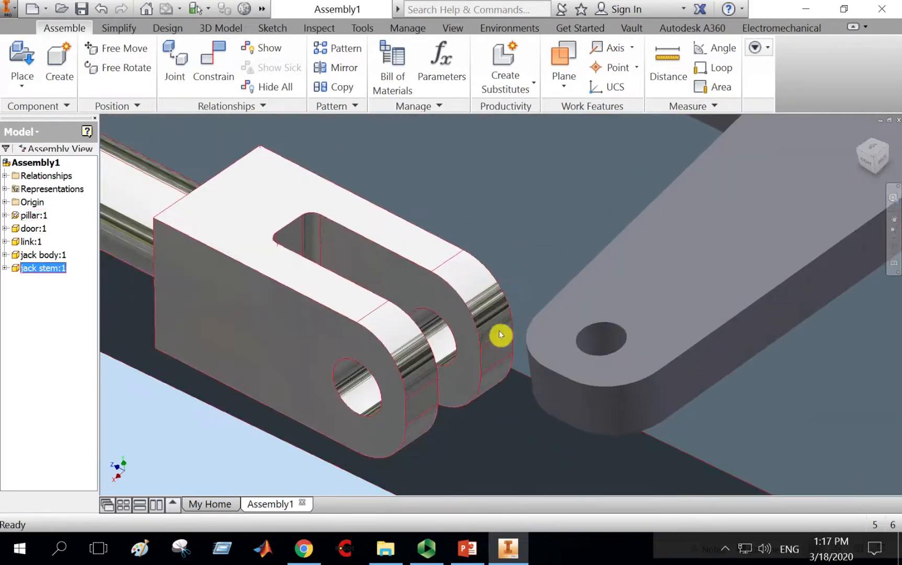
pyautogui.moveTo(500, 335); pyautogui.dragTo(514, 316, button='middle')
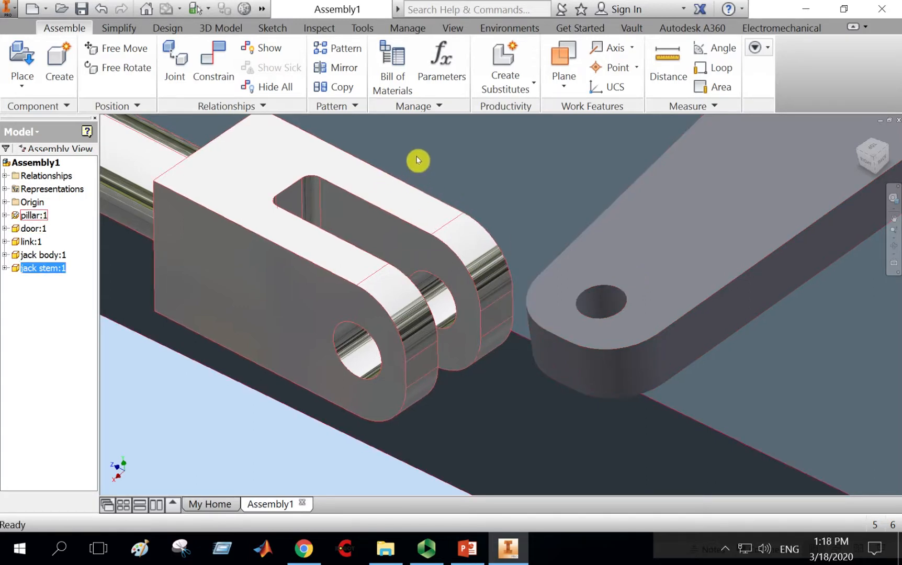
pyautogui.click(212, 62)
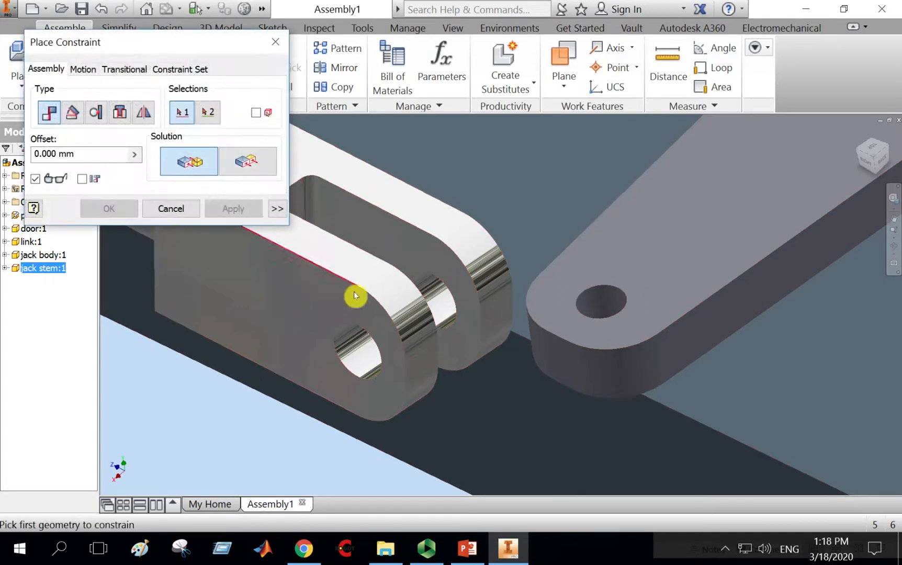
pyautogui.click(364, 357)
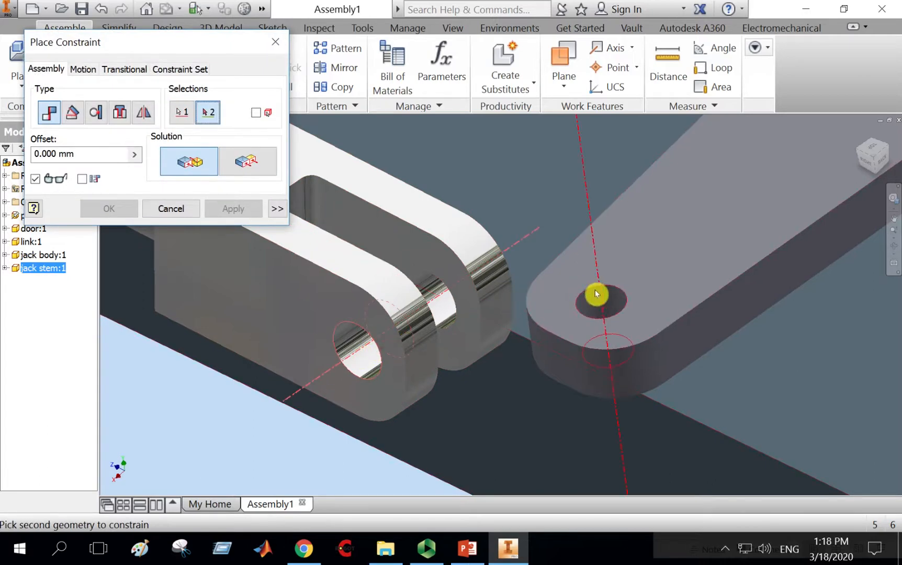
pyautogui.click(603, 305)
pyautogui.click(233, 208)
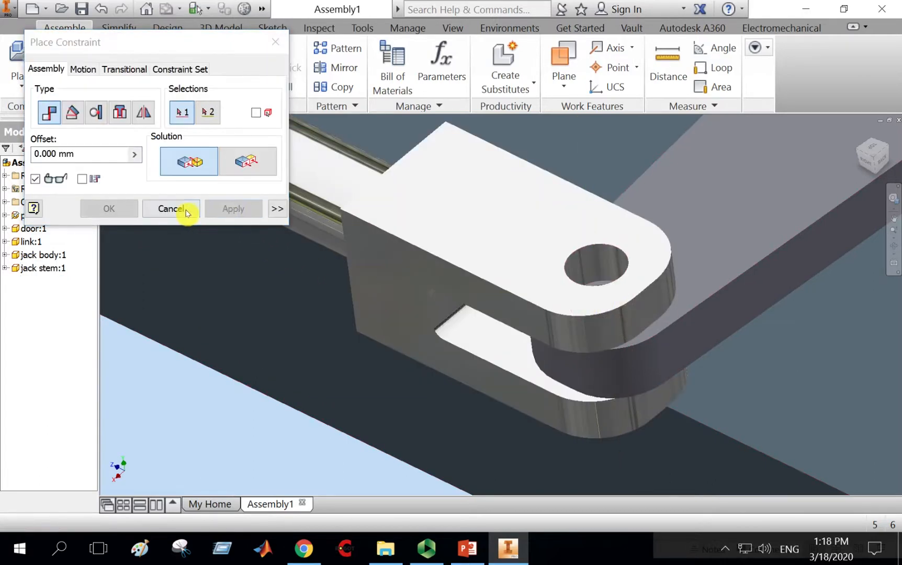
pyautogui.click(176, 210)
# Drag the door and orbit around the assembly to check how the jack mechanism follows.
pyautogui.scroll(5, 570, 405)
pyautogui.scroll(5, 570, 405)
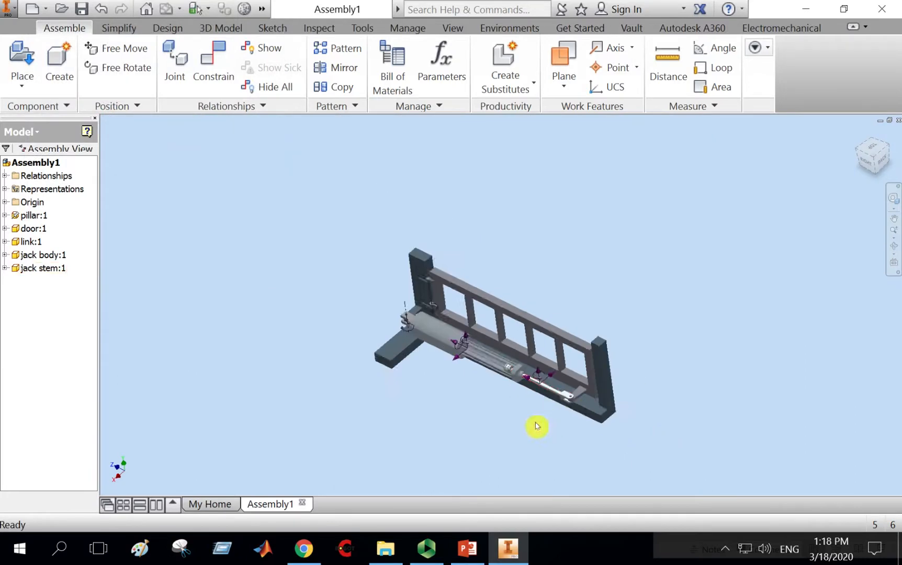
pyautogui.scroll(-3, 544, 427)
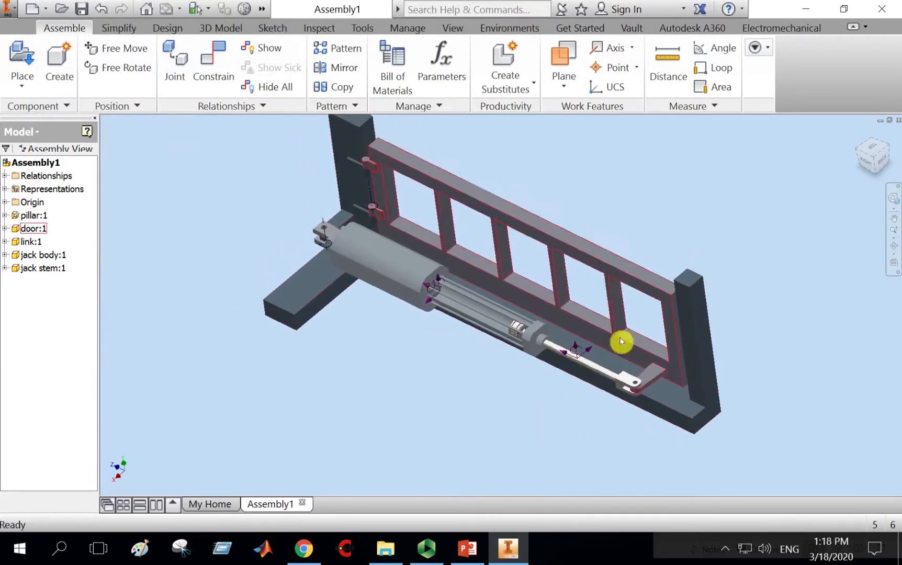
pyautogui.moveTo(645, 288); pyautogui.dragTo(400, 271)
pyautogui.moveTo(565, 222); pyautogui.dragTo(502, 230)
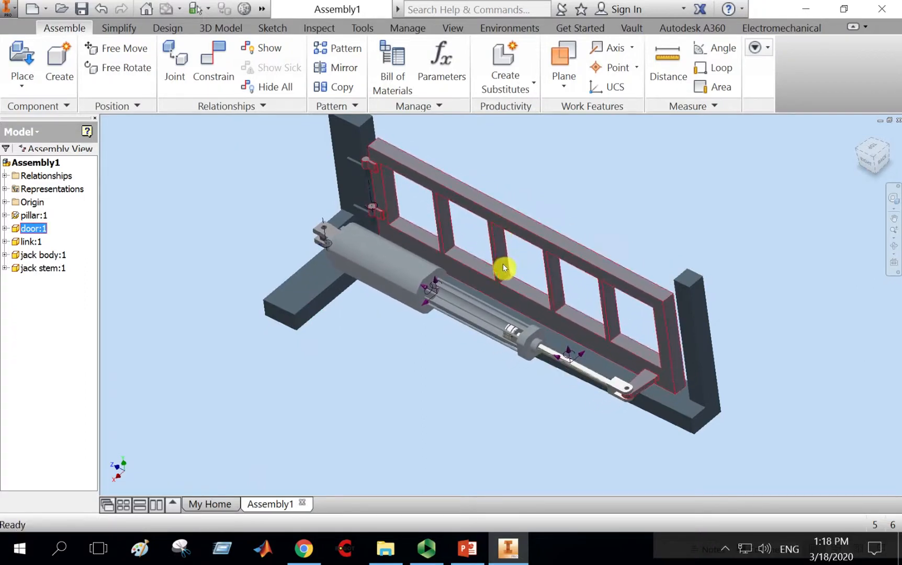
pyautogui.scroll(3, 503, 263)
pyautogui.moveTo(508, 263); pyautogui.dragTo(497, 332, button='middle')
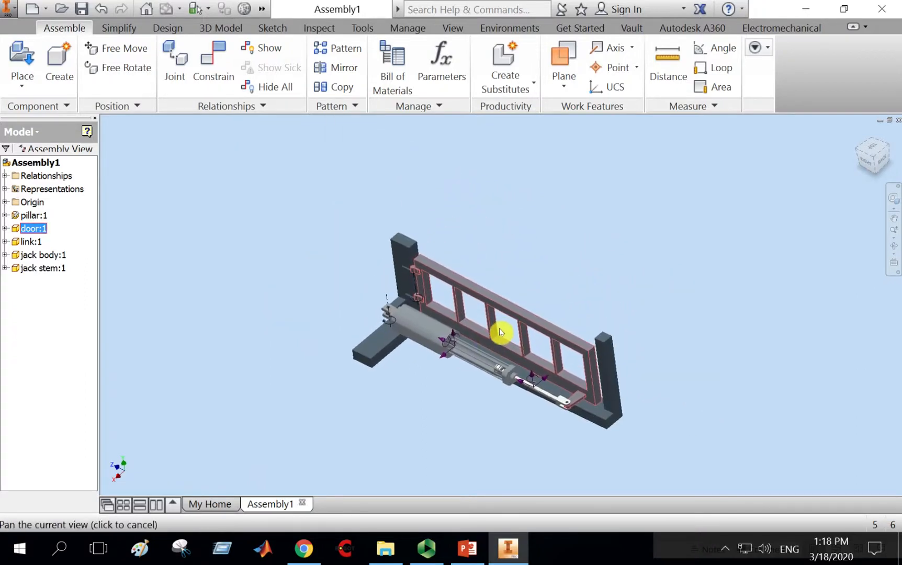
pyautogui.click(894, 245)
pyautogui.moveTo(528, 408)
pyautogui.mouseDown()
pyautogui.moveTo(552, 387)
pyautogui.moveTo(533, 396)
pyautogui.mouseUp()
pyautogui.rightClick(556, 234)
pyautogui.click(588, 240)
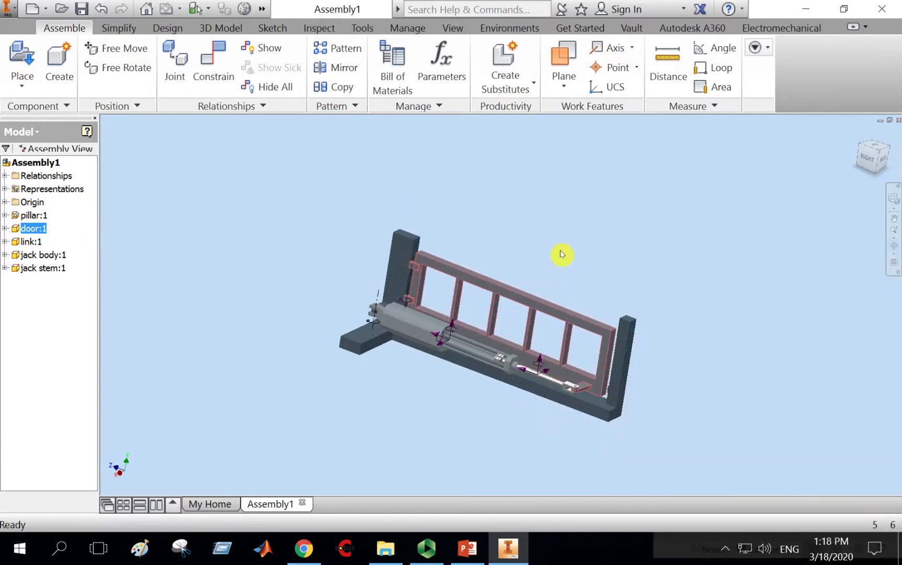
pyautogui.moveTo(565, 252); pyautogui.dragTo(456, 207, button='middle')
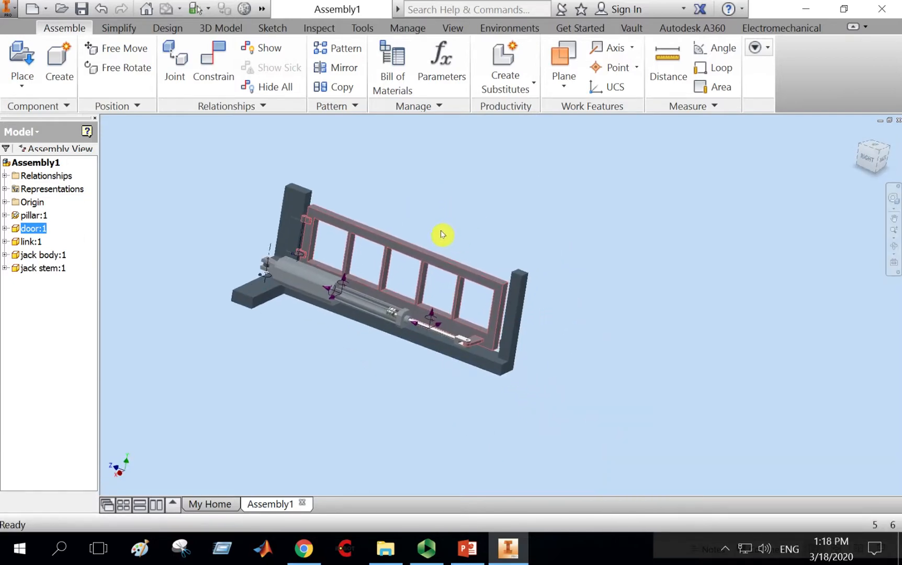
pyautogui.scroll(-3, 403, 217)
pyautogui.moveTo(402, 218); pyautogui.dragTo(578, 202, button='middle')
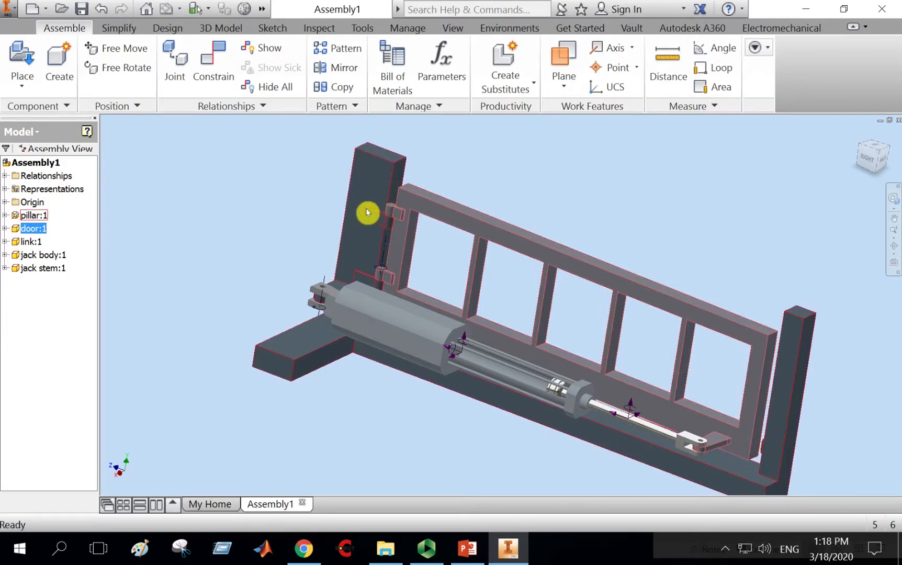
pyautogui.click(208, 70)
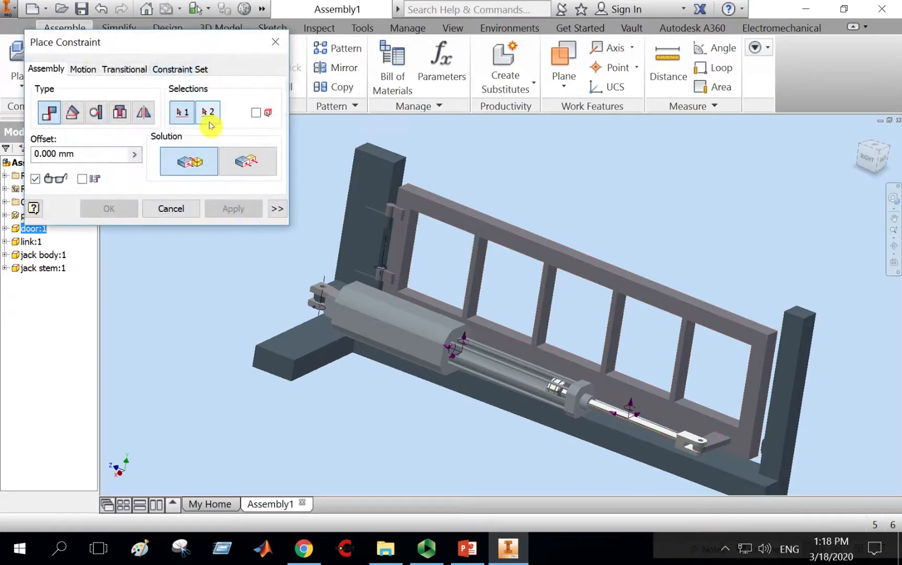
pyautogui.click(120, 113)
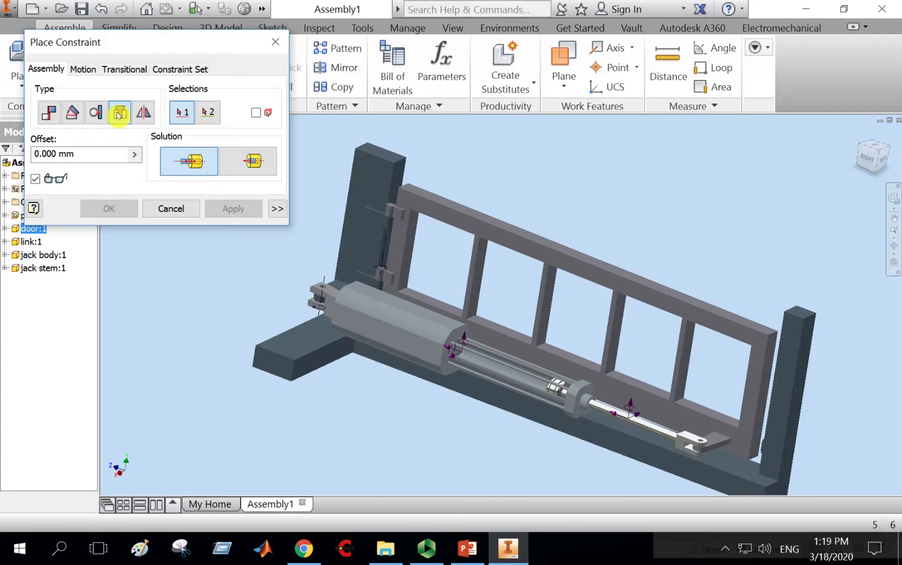
pyautogui.click(119, 114)
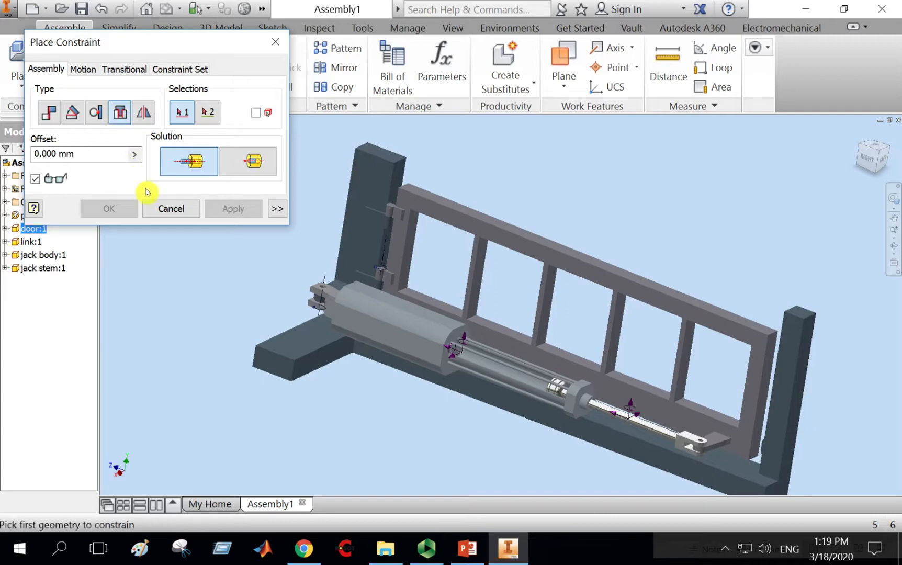
pyautogui.click(179, 213)
# Swing the door back and forth by dragging it to test the jack stem's sliding motion.
pyautogui.scroll(3, 555, 197)
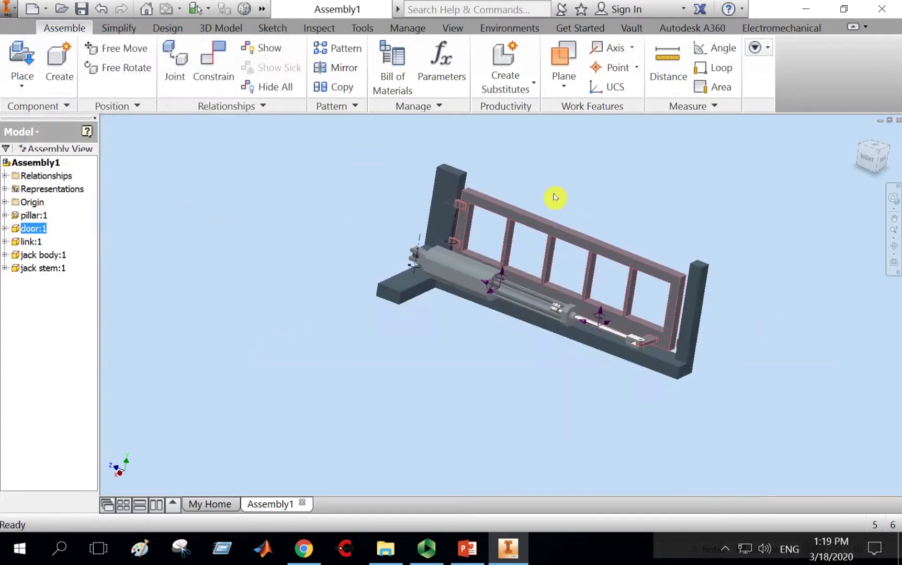
pyautogui.moveTo(572, 198); pyautogui.dragTo(523, 190, button='middle')
pyautogui.click(744, 319)
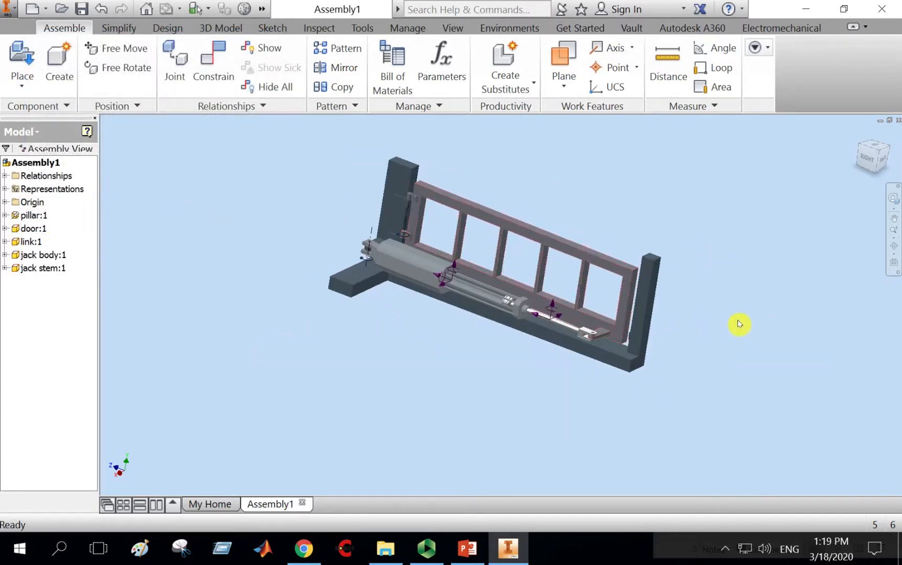
pyautogui.moveTo(628, 304); pyautogui.dragTo(534, 310)
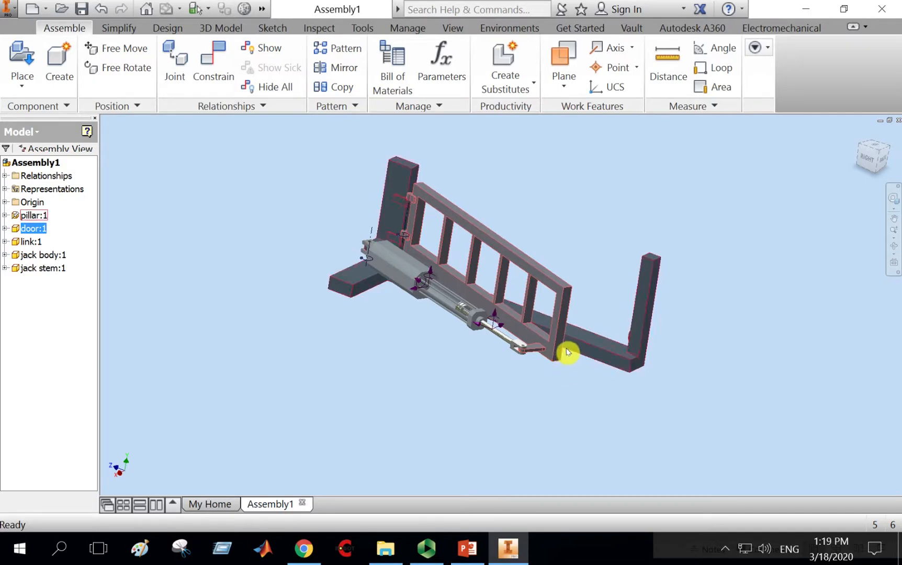
pyautogui.moveTo(695, 328); pyautogui.dragTo(705, 350, button='middle')
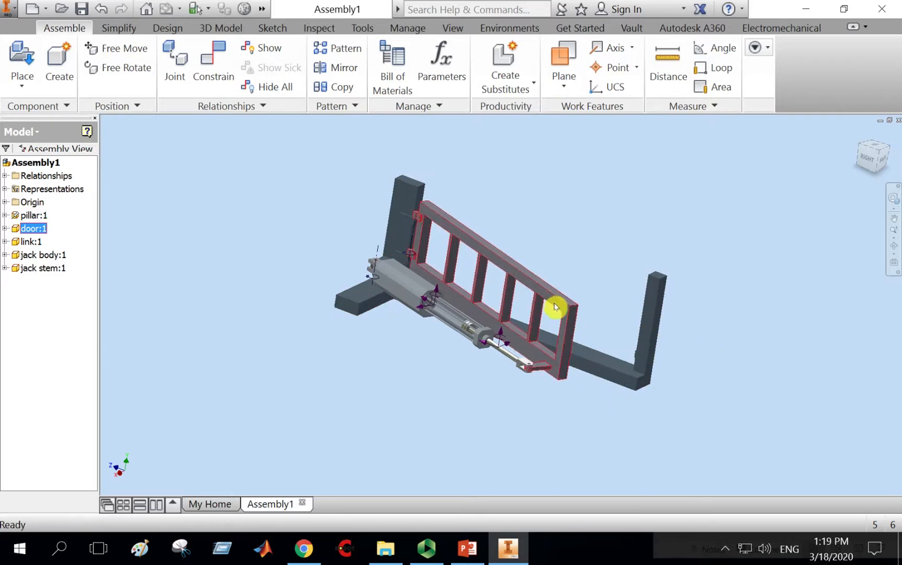
pyautogui.moveTo(575, 314); pyautogui.dragTo(622, 293)
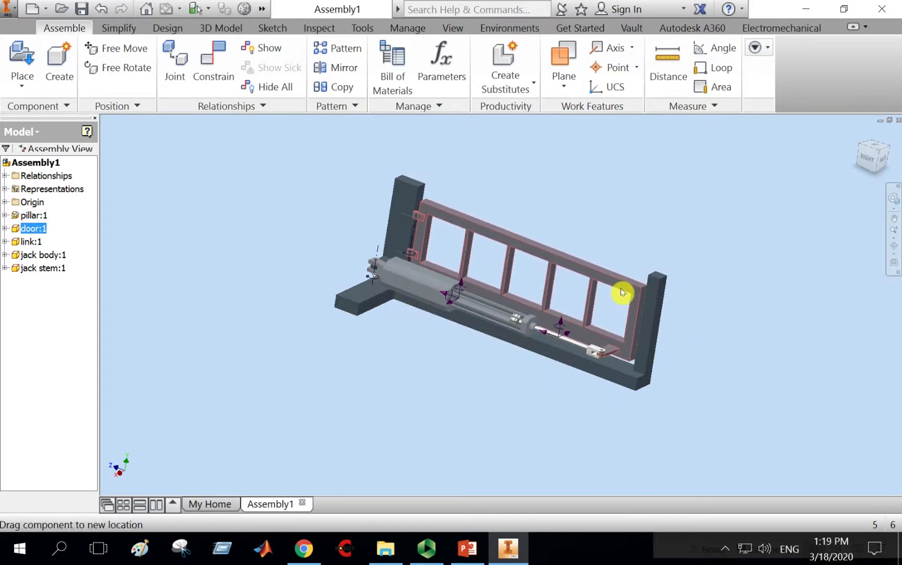
pyautogui.moveTo(622, 292); pyautogui.dragTo(580, 279)
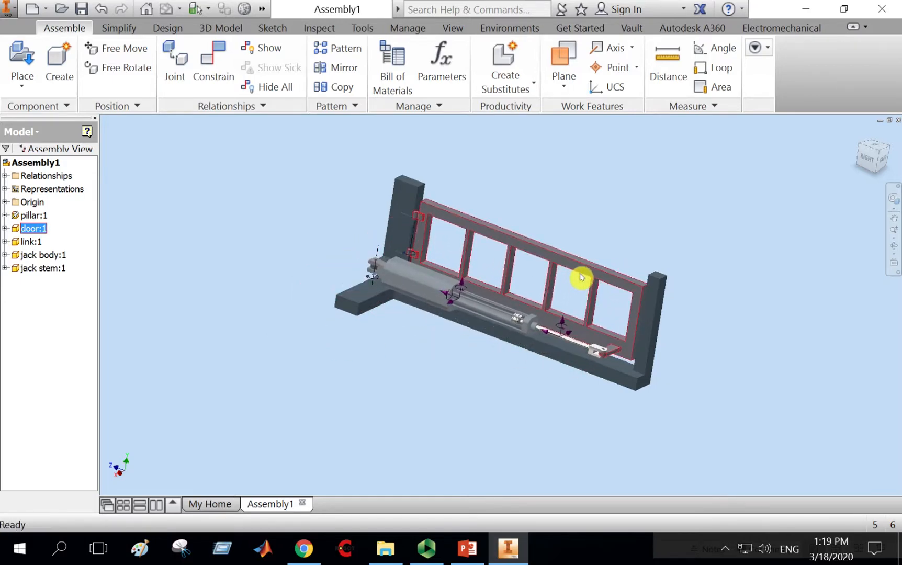
pyautogui.scroll(3, 580, 279)
pyautogui.scroll(-2, 580, 278)
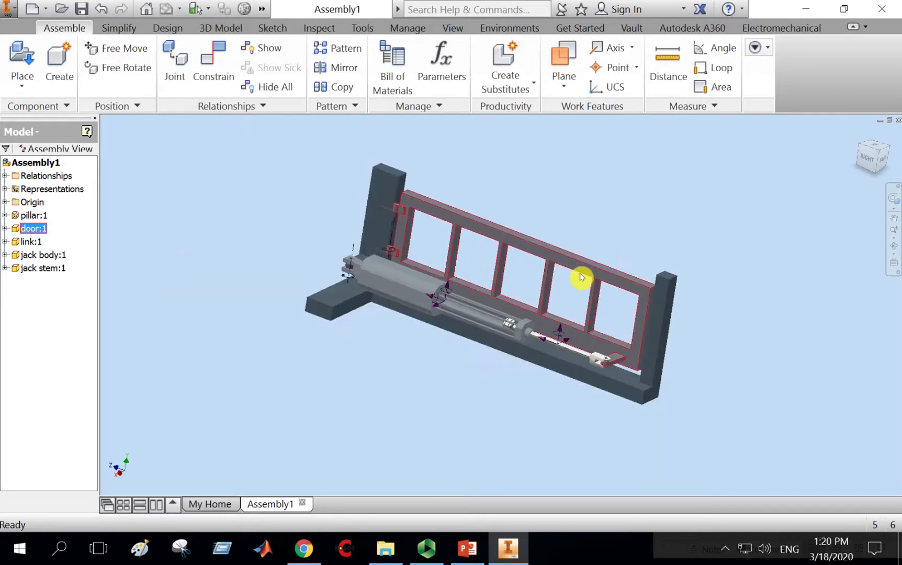
# Zoom in and orbit around the jack body to examine the jack stem's piston inside its bore.
pyautogui.click(637, 193)
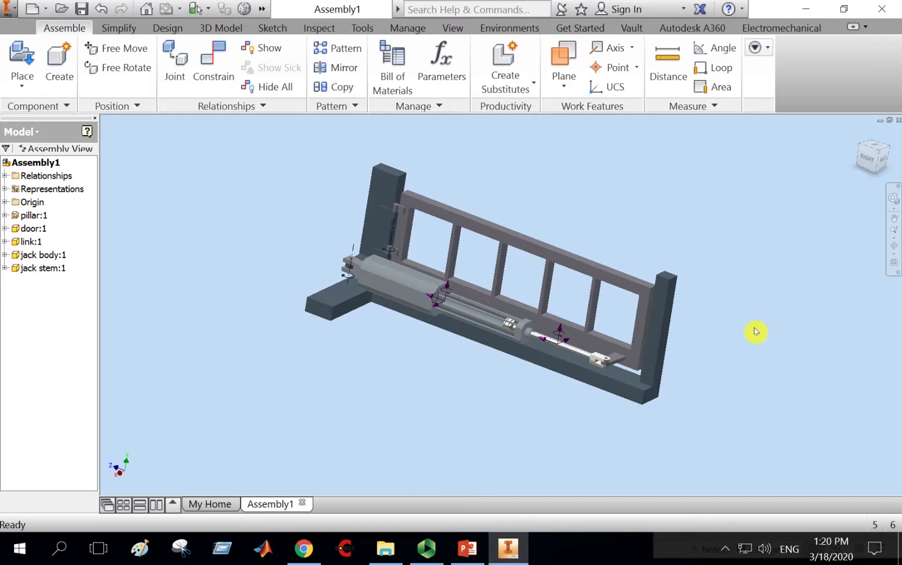
pyautogui.scroll(2, 424, 283)
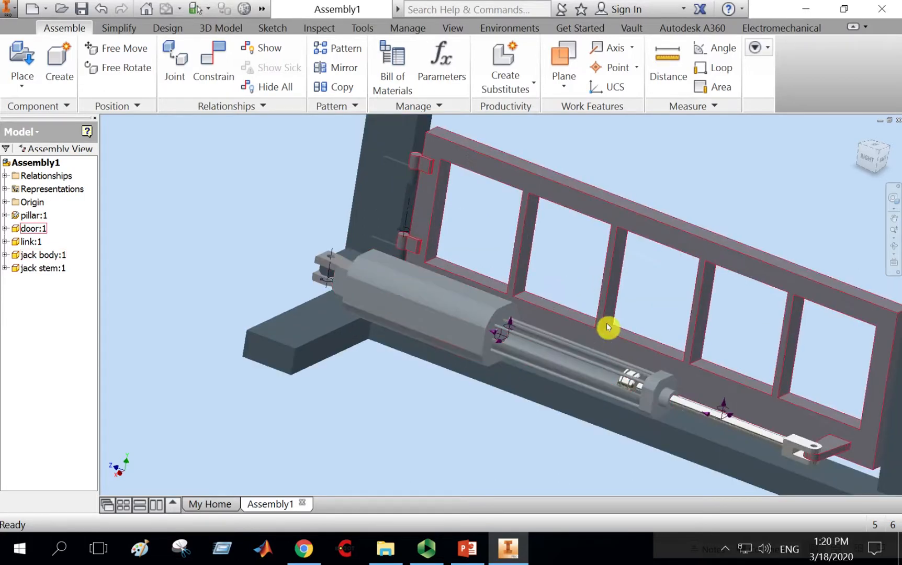
pyautogui.scroll(1, 454, 292)
pyautogui.scroll(-2, 454, 292)
pyautogui.scroll(3, 507, 302)
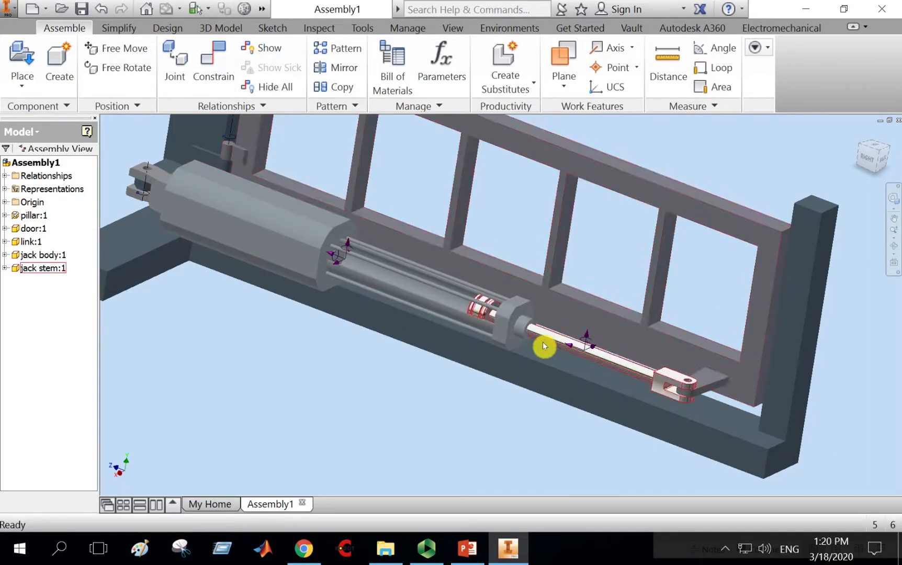
pyautogui.click(891, 251)
pyautogui.moveTo(567, 344); pyautogui.dragTo(604, 419)
pyautogui.scroll(-3, 556, 366)
pyautogui.scroll(-2, 556, 369)
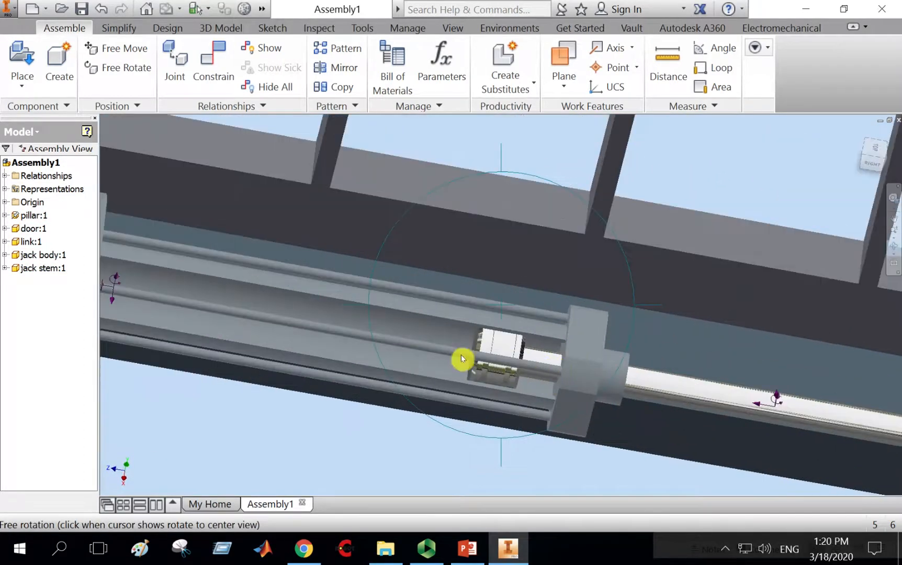
pyautogui.scroll(2, 489, 267)
pyautogui.rightClick(494, 265)
pyautogui.click(550, 260)
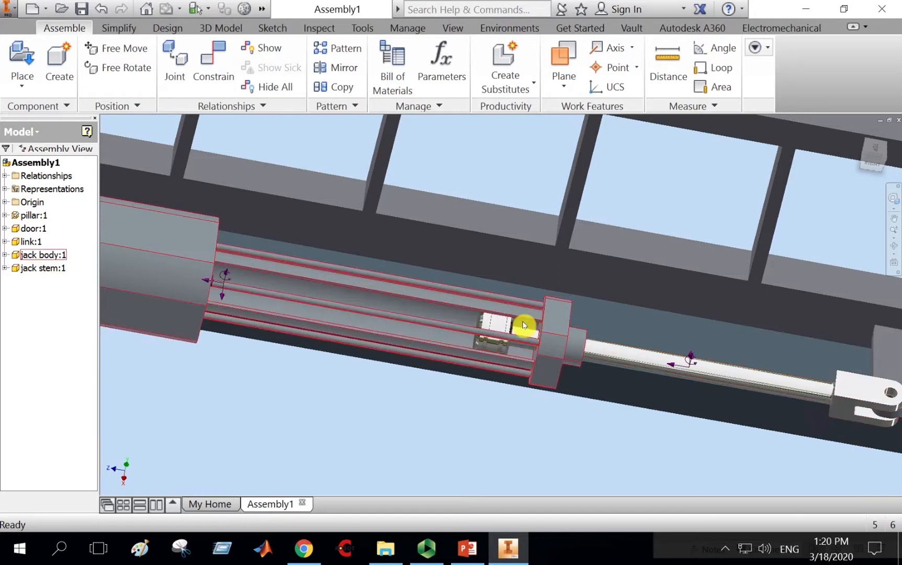
pyautogui.moveTo(524, 325)
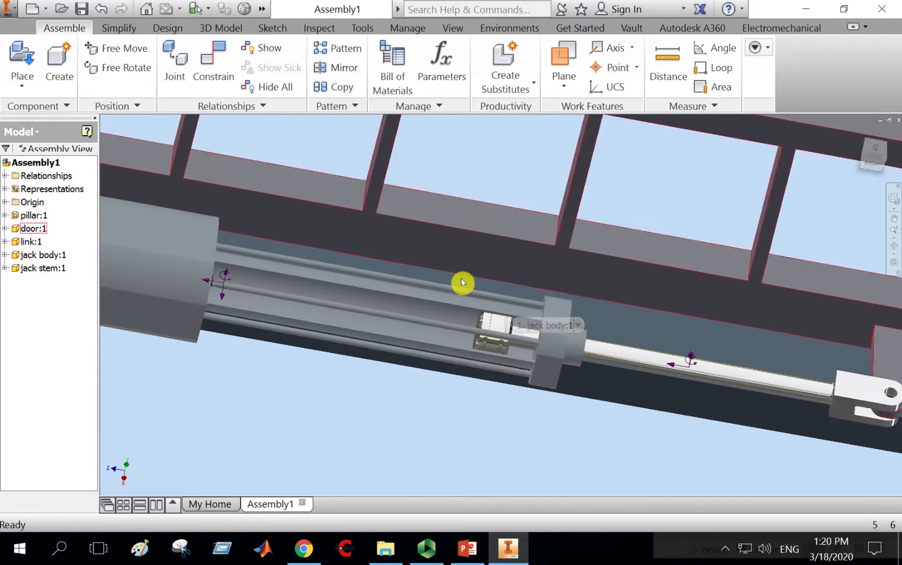
pyautogui.scroll(2, 461, 281)
pyautogui.moveTo(712, 336); pyautogui.dragTo(720, 374, button='middle')
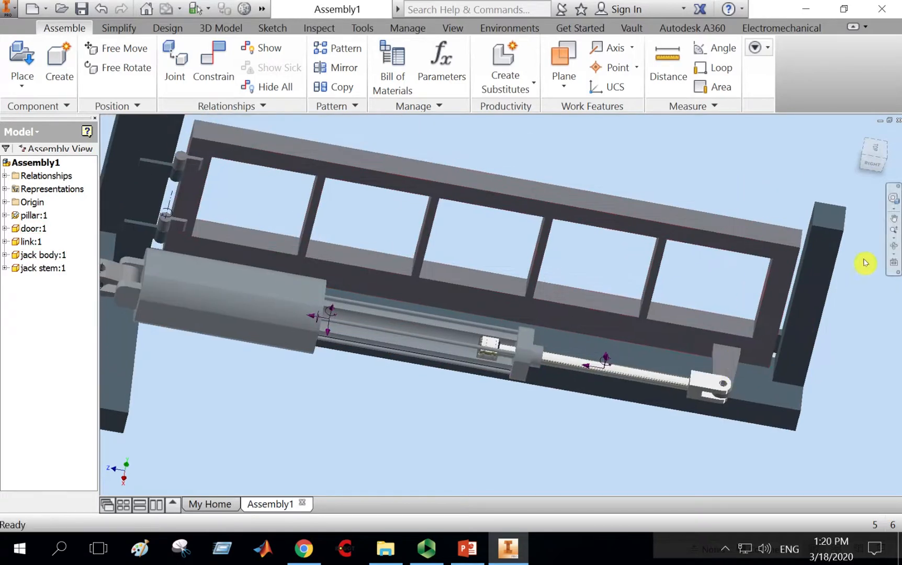
# Mate the face of the jack stem's piston to the inner end face of the jack body's bore with 0 mm offset.
pyautogui.click(210, 61)
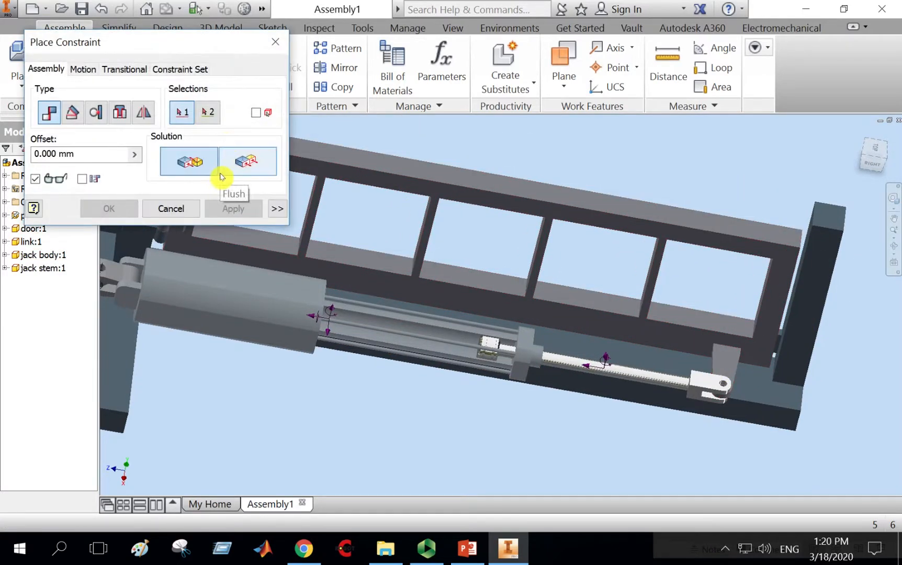
pyautogui.scroll(2, 461, 365)
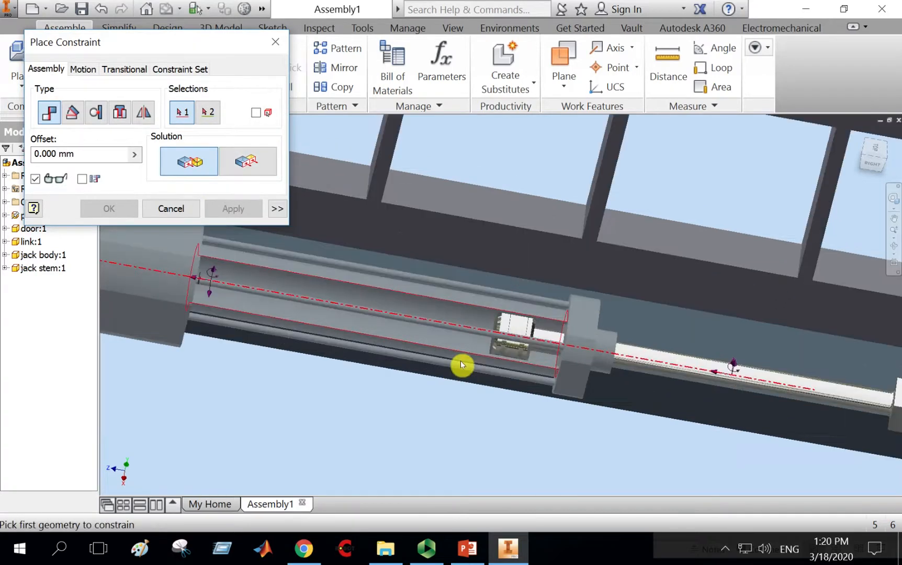
pyautogui.scroll(2, 545, 352)
pyautogui.scroll(2, 545, 340)
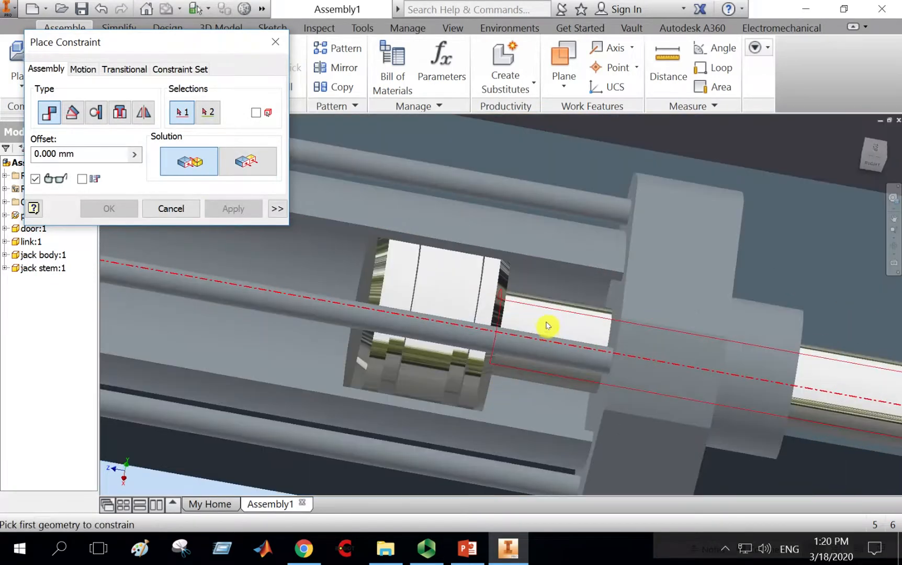
pyautogui.click(893, 246)
pyautogui.moveTo(600, 317); pyautogui.dragTo(538, 316)
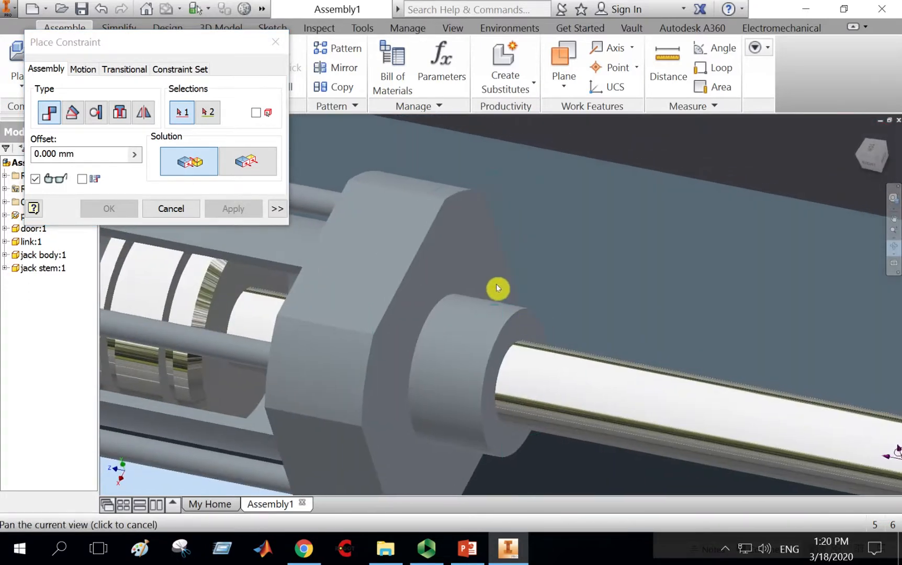
pyautogui.moveTo(497, 285); pyautogui.dragTo(581, 284, button='middle')
pyautogui.press('Escape')
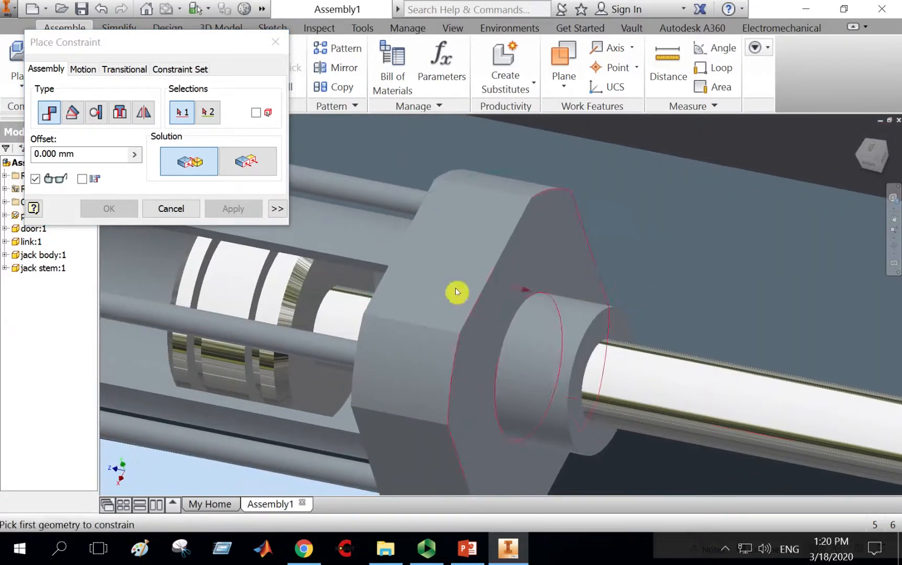
pyautogui.click(325, 284)
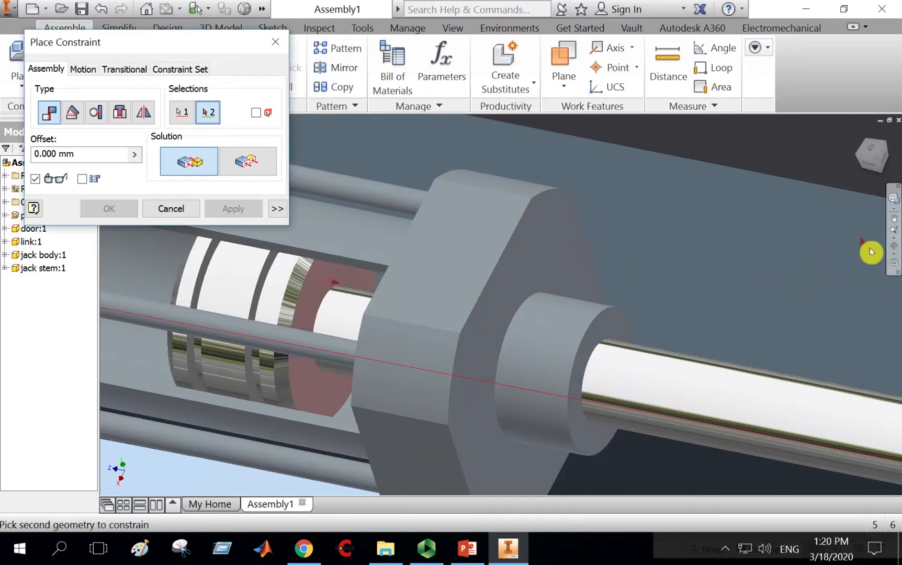
pyautogui.click(893, 246)
pyautogui.moveTo(431, 344); pyautogui.dragTo(519, 352)
pyautogui.moveTo(618, 315); pyautogui.dragTo(435, 274, button='middle')
pyautogui.rightClick(435, 275)
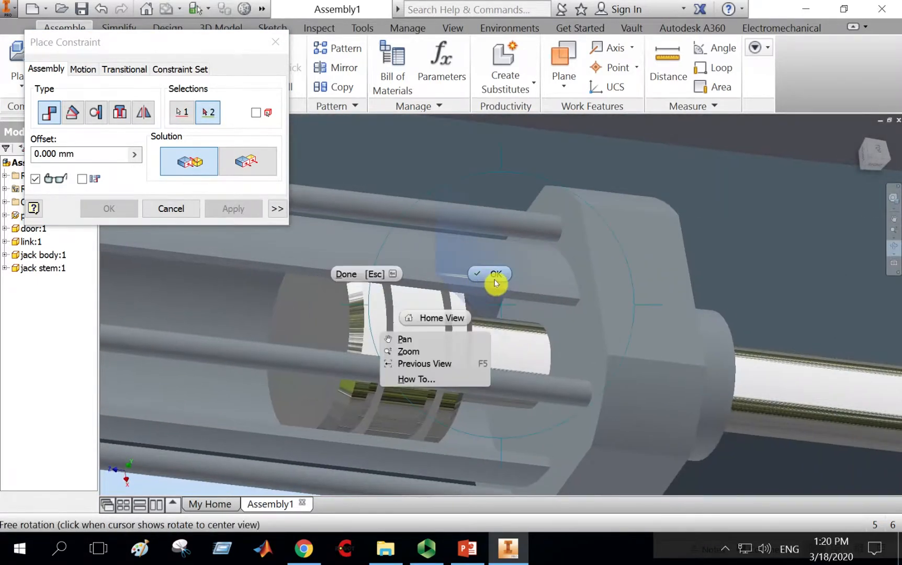
pyautogui.click(495, 280)
pyautogui.click(576, 339)
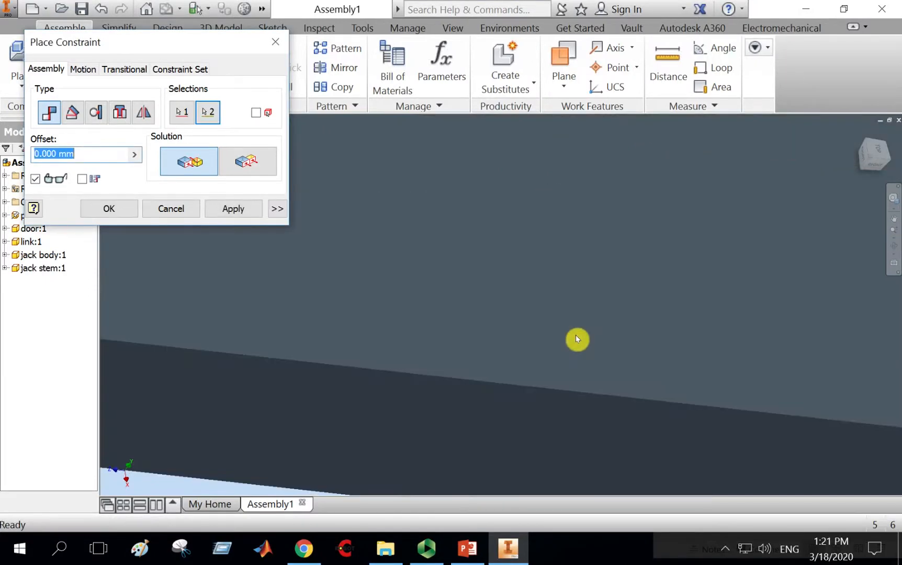
pyautogui.click(236, 209)
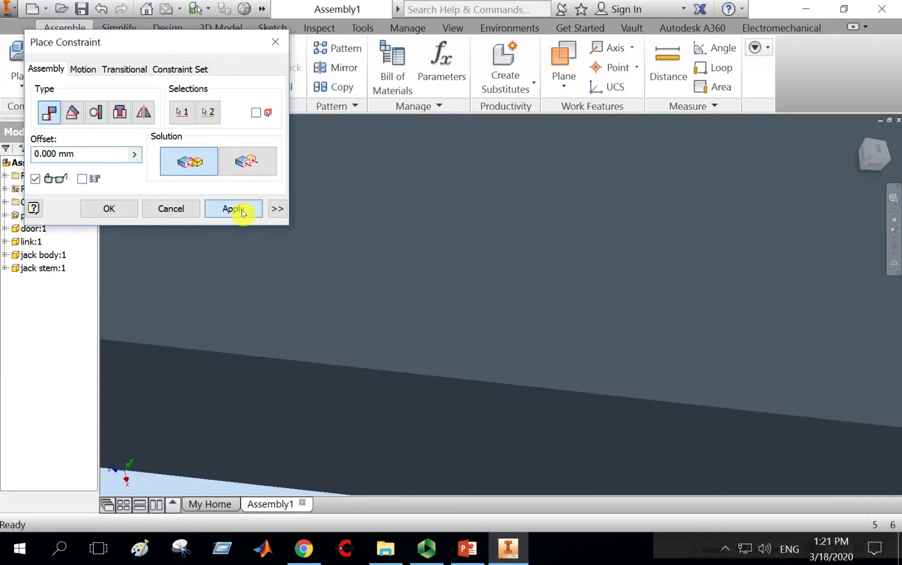
pyautogui.click(194, 209)
# Edit the jack stem's Mate:9 constraint and set its offset to 20 mm.
pyautogui.scroll(8, 499, 317)
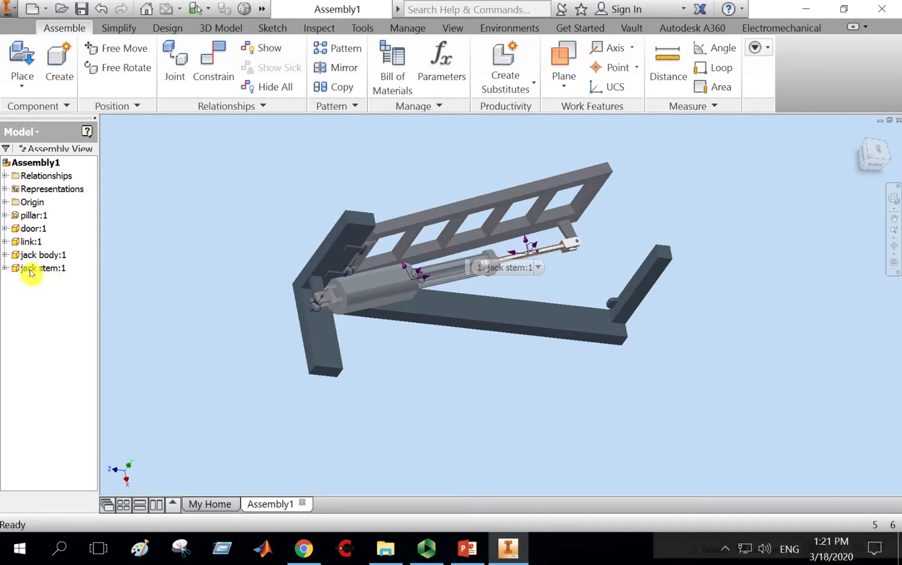
pyautogui.click(4, 268)
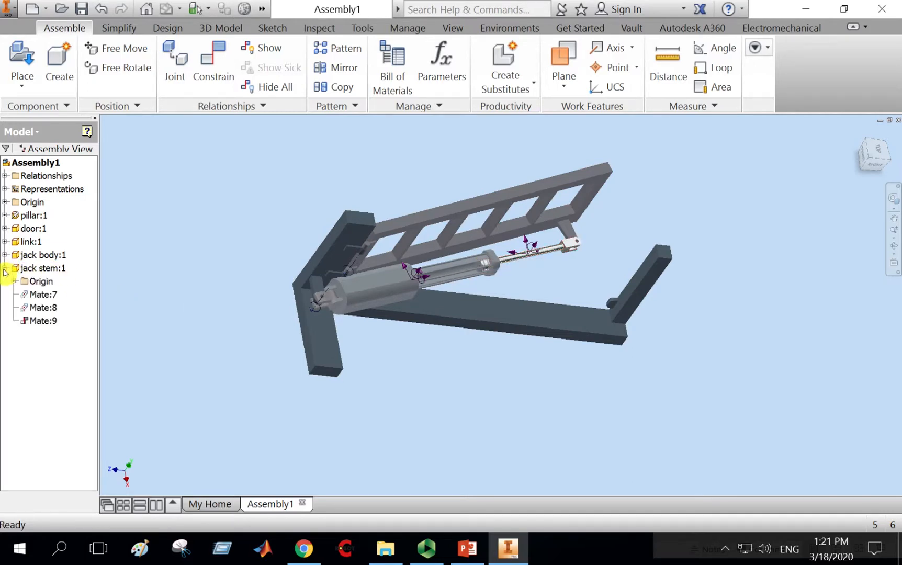
pyautogui.rightClick(44, 325)
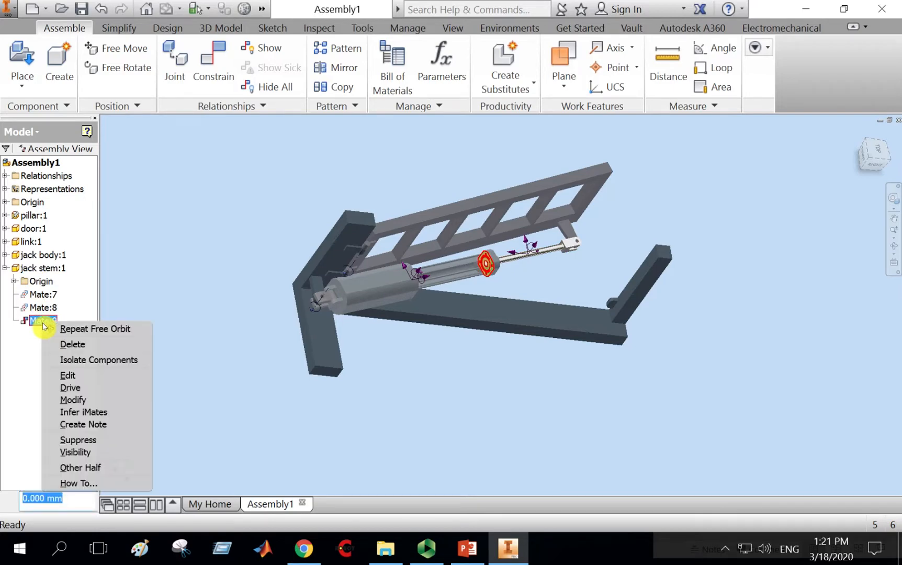
pyautogui.click(81, 376)
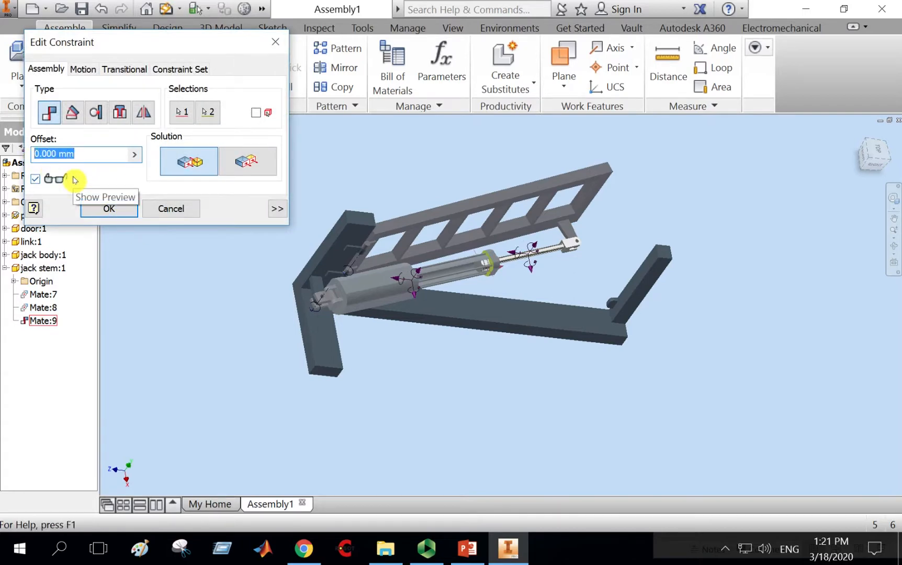
pyautogui.write('510')
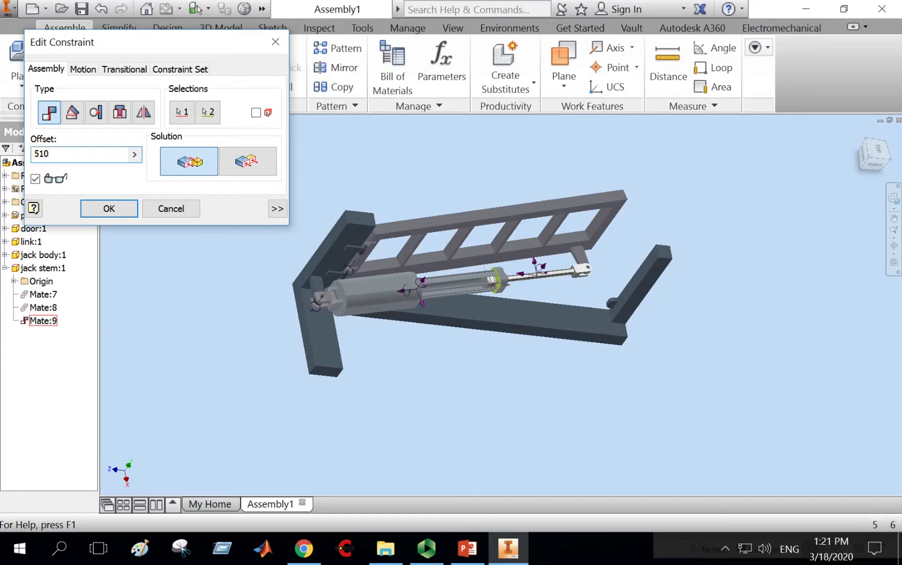
pyautogui.moveTo(66, 159); pyautogui.dragTo(30, 158)
pyautogui.write('10')
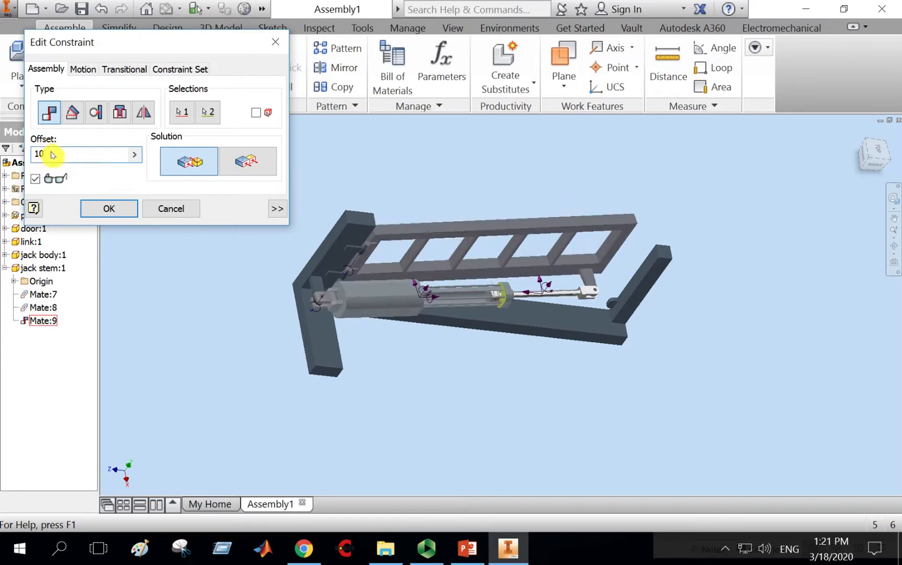
pyautogui.moveTo(54, 154); pyautogui.dragTo(17, 157)
pyautogui.write('20')
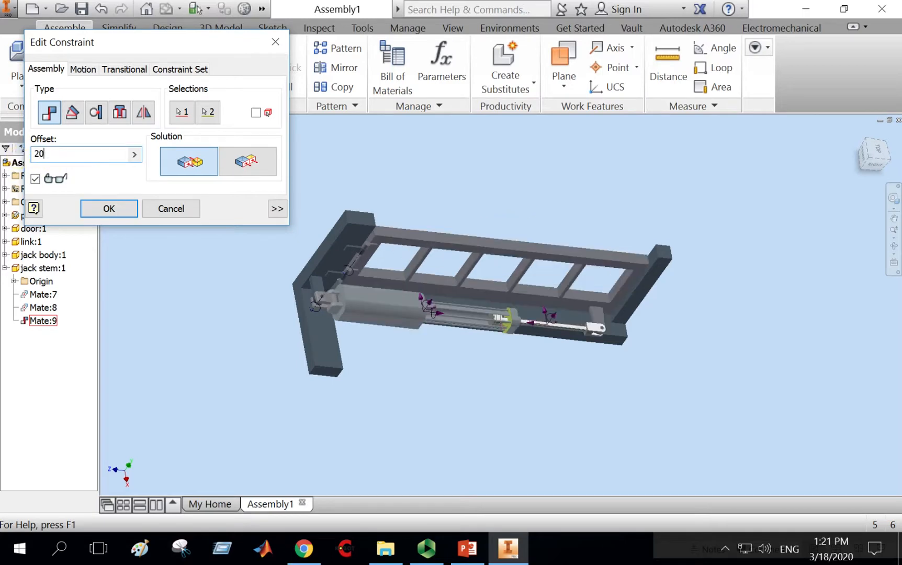
pyautogui.click(104, 210)
# Orbit around the whole assembly to view the jack mechanism at the new offset.
pyautogui.click(879, 153)
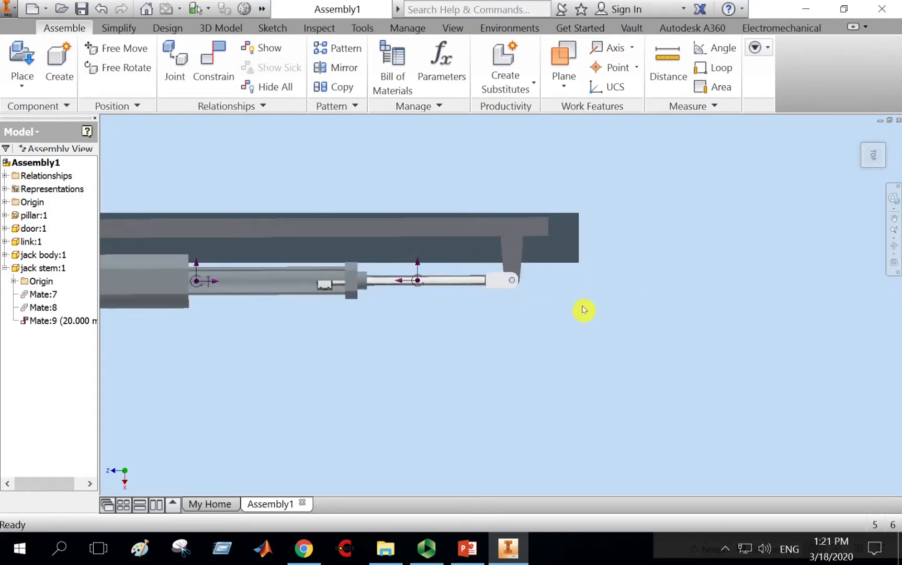
pyautogui.click(893, 246)
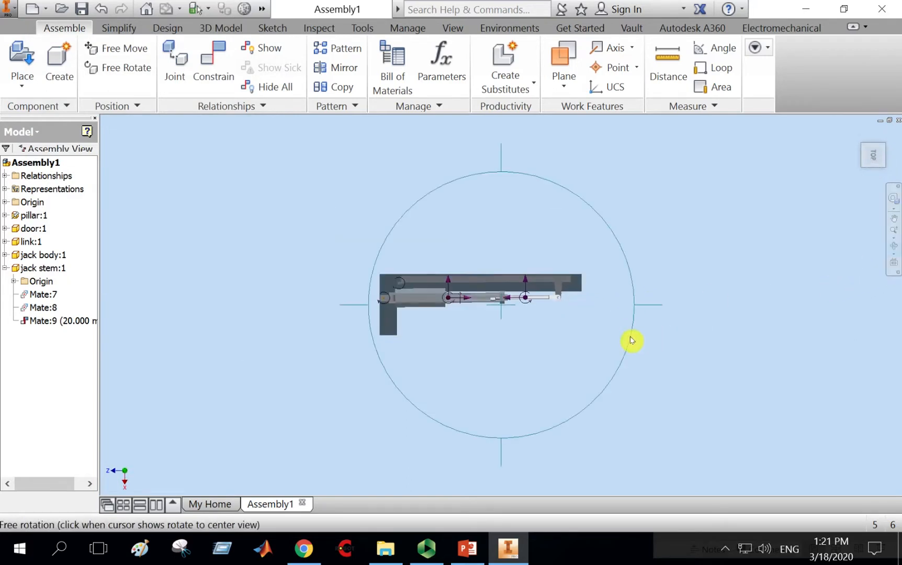
pyautogui.moveTo(632, 341); pyautogui.dragTo(560, 236)
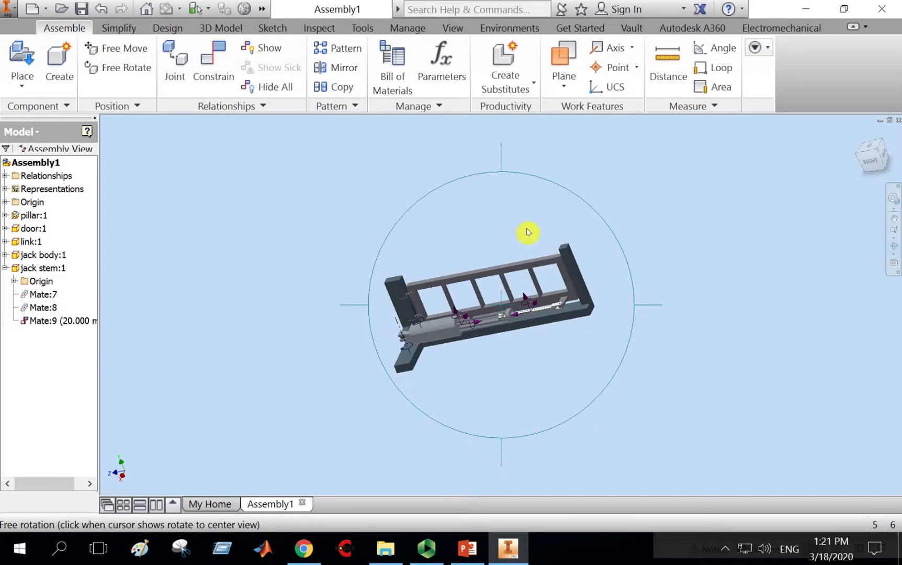
pyautogui.rightClick(527, 232)
pyautogui.press('Escape')
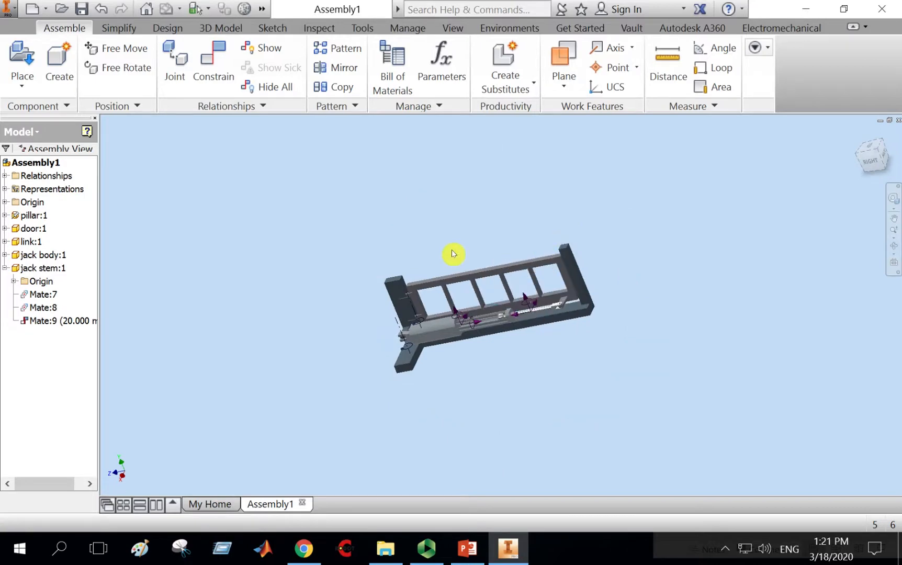
# Drive the Mate:9 constraint from 20 mm to an end value of 80 mm and return it to the start.
pyautogui.rightClick(77, 321)
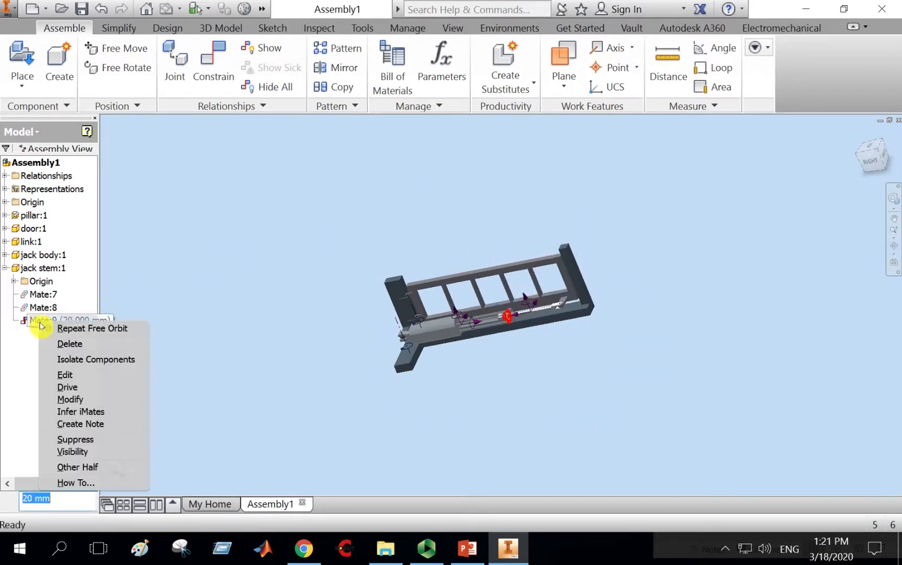
pyautogui.click(74, 388)
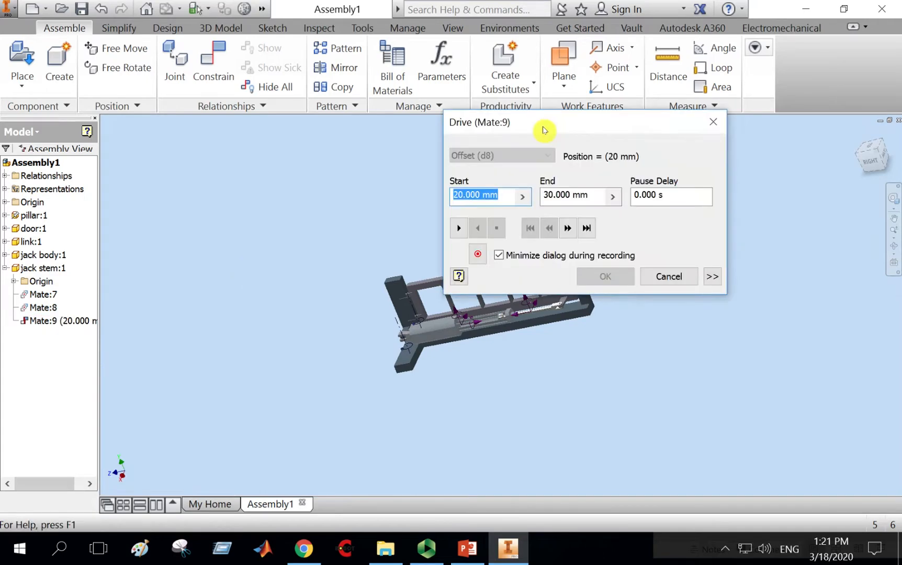
pyautogui.moveTo(540, 129); pyautogui.dragTo(212, 69)
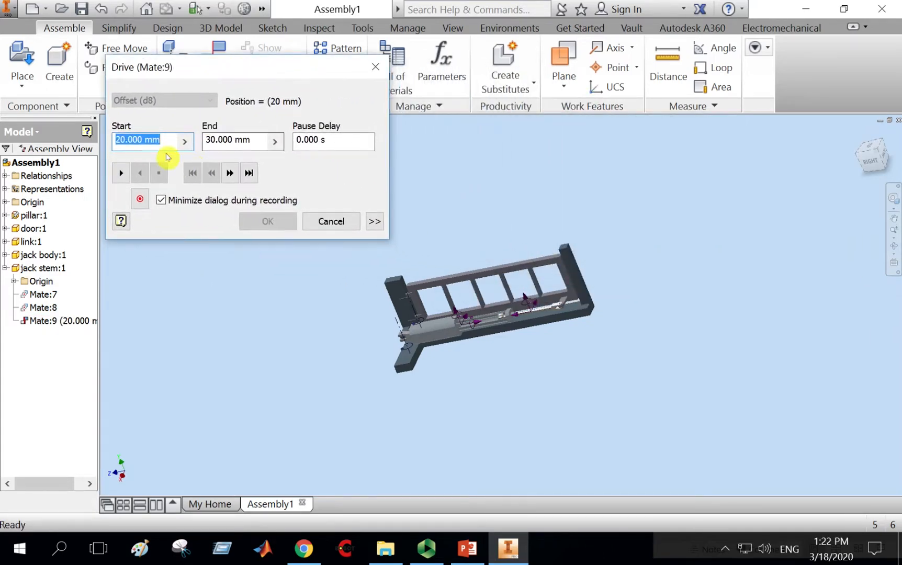
pyautogui.click(120, 142)
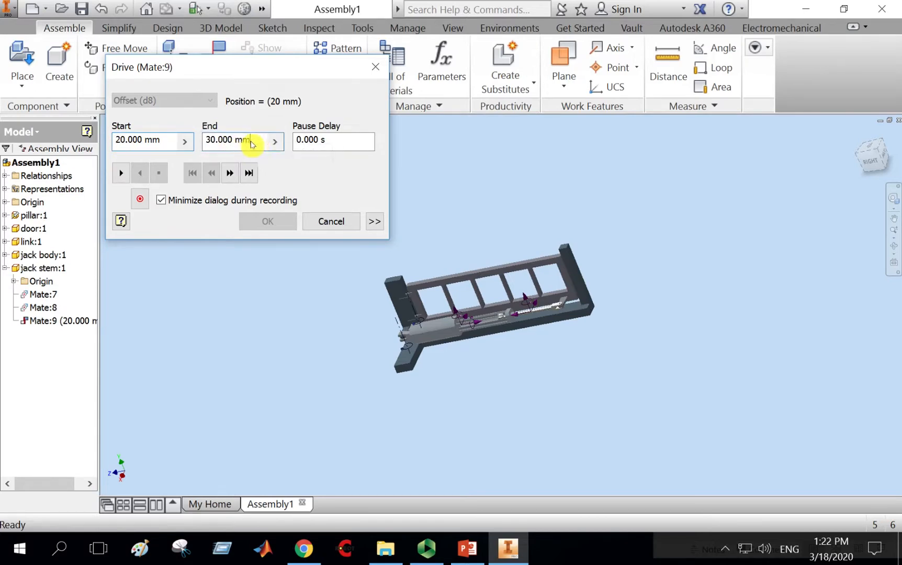
pyautogui.moveTo(251, 139); pyautogui.dragTo(205, 140)
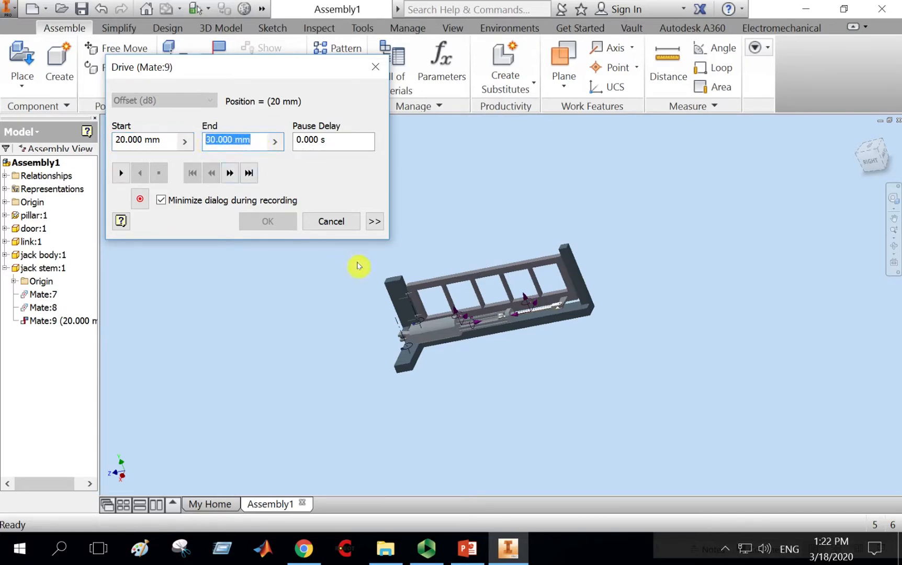
pyautogui.write('80')
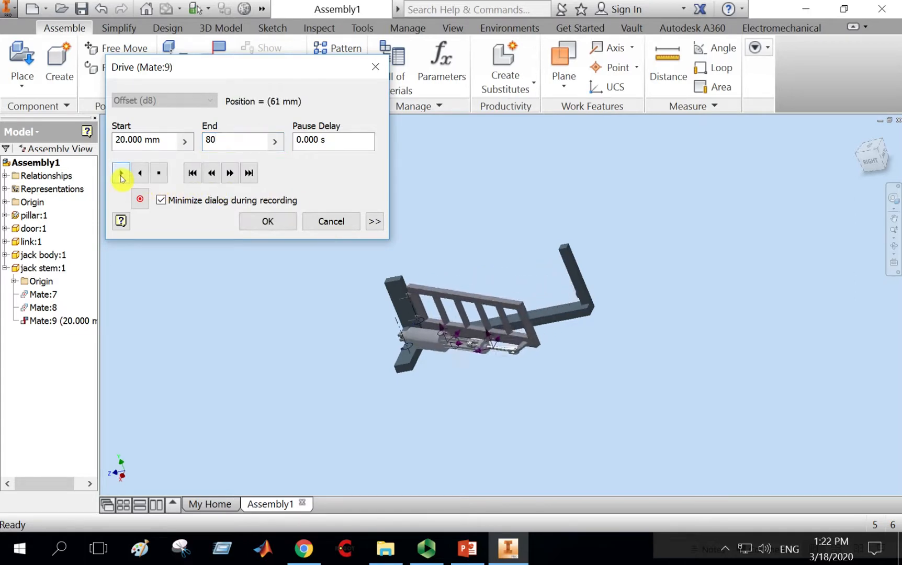
pyautogui.click(191, 173)
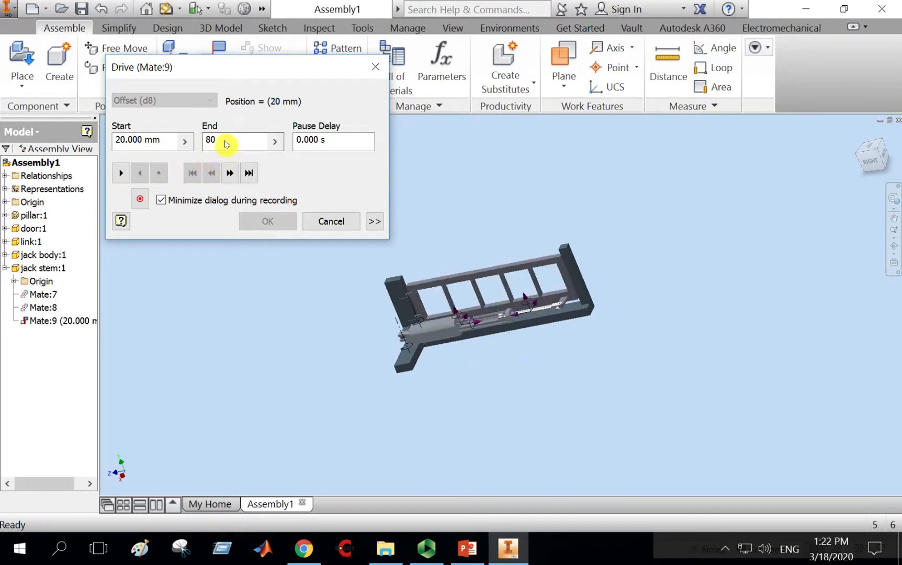
# Set the Mate:9 drive's end value to 120 mm and play the drive forward.
pyautogui.moveTo(228, 141); pyautogui.dragTo(196, 143)
pyautogui.write('120')
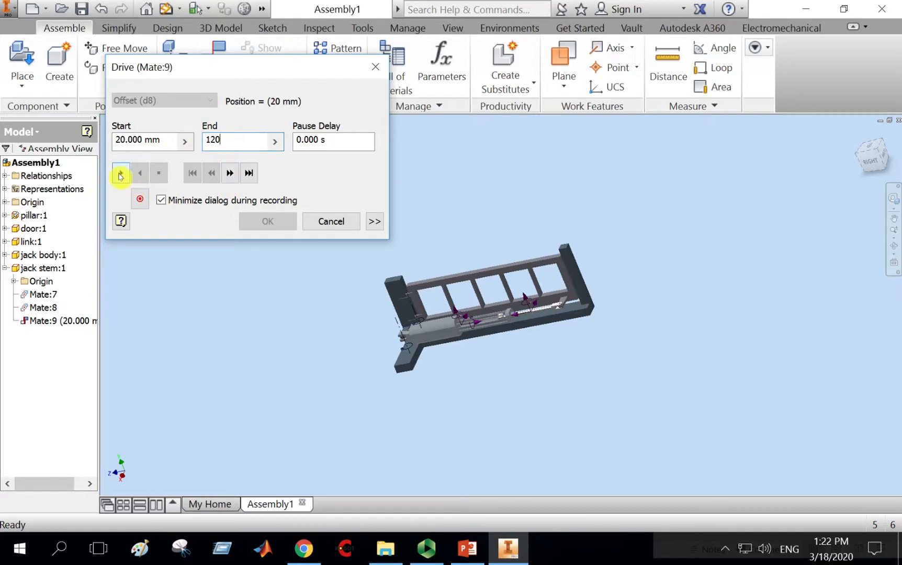
pyautogui.click(120, 174)
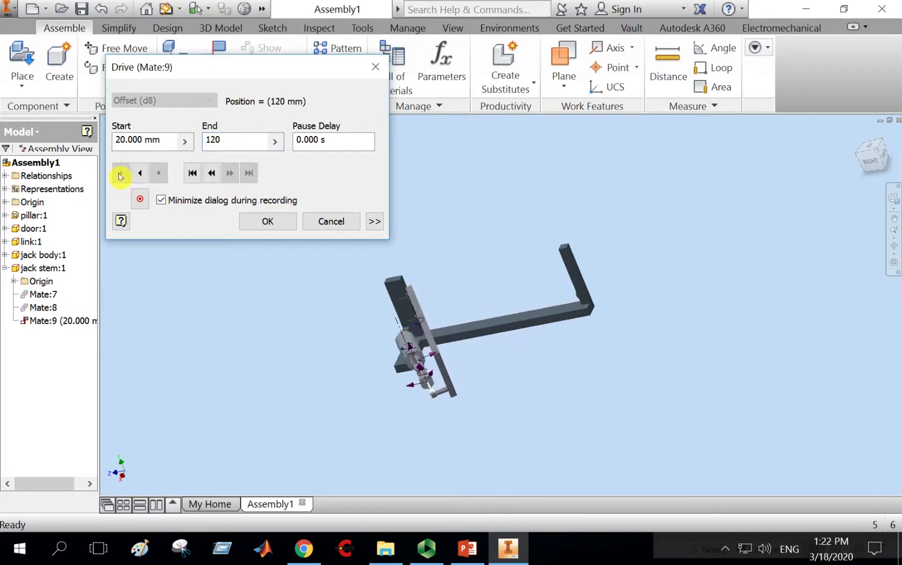
# Change the drive's end value to 150 mm, rewind to the start and play it again.
pyautogui.moveTo(235, 141); pyautogui.dragTo(206, 143)
pyautogui.write('150')
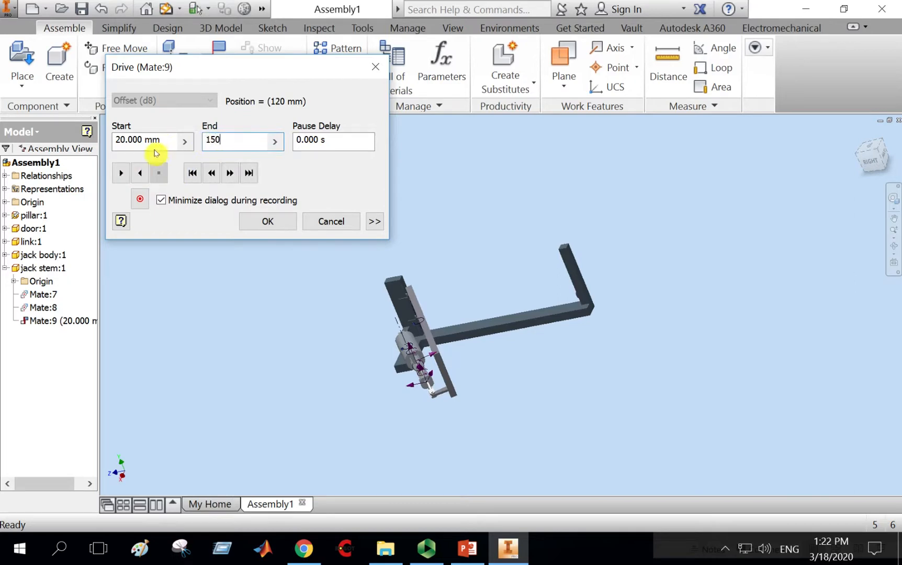
pyautogui.click(194, 173)
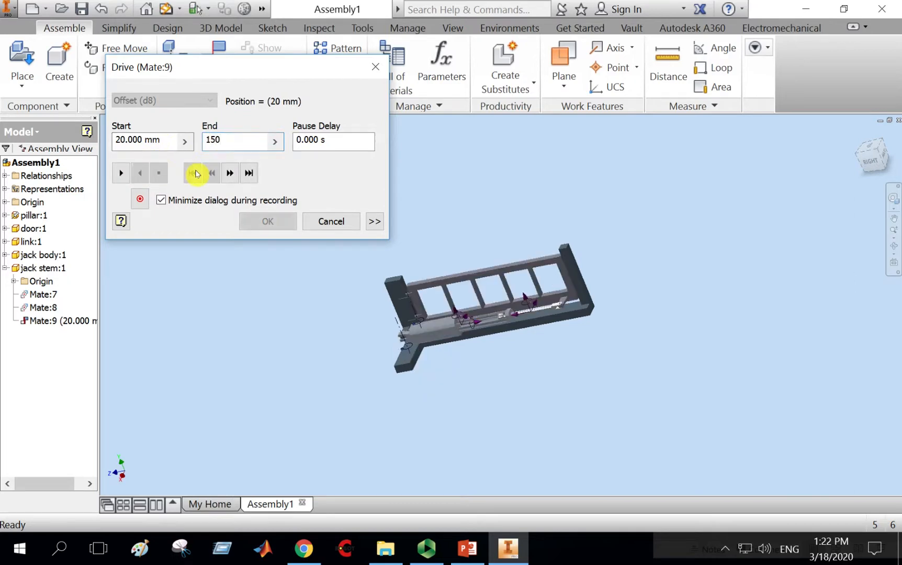
pyautogui.click(121, 173)
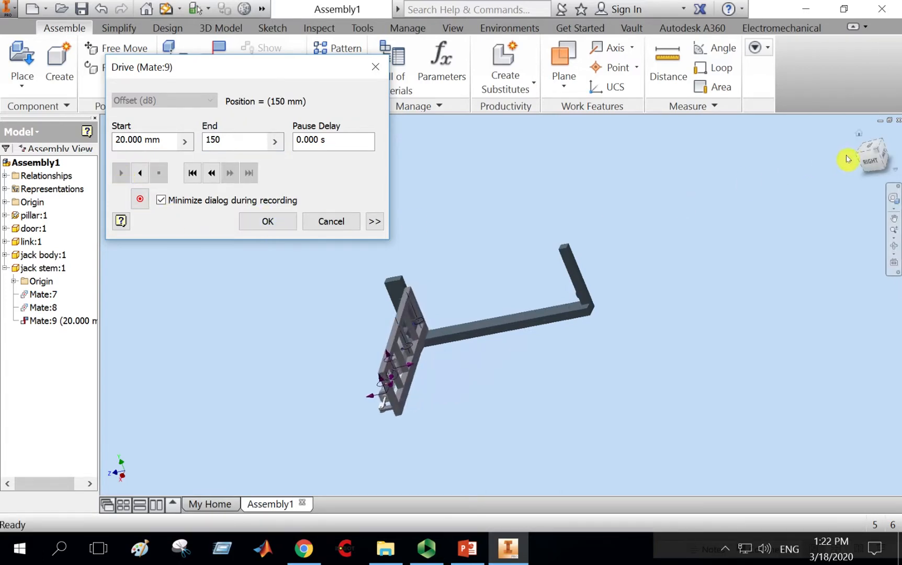
# Switch to the top view and replay the drive from its start to watch the gate swing.
pyautogui.click(871, 149)
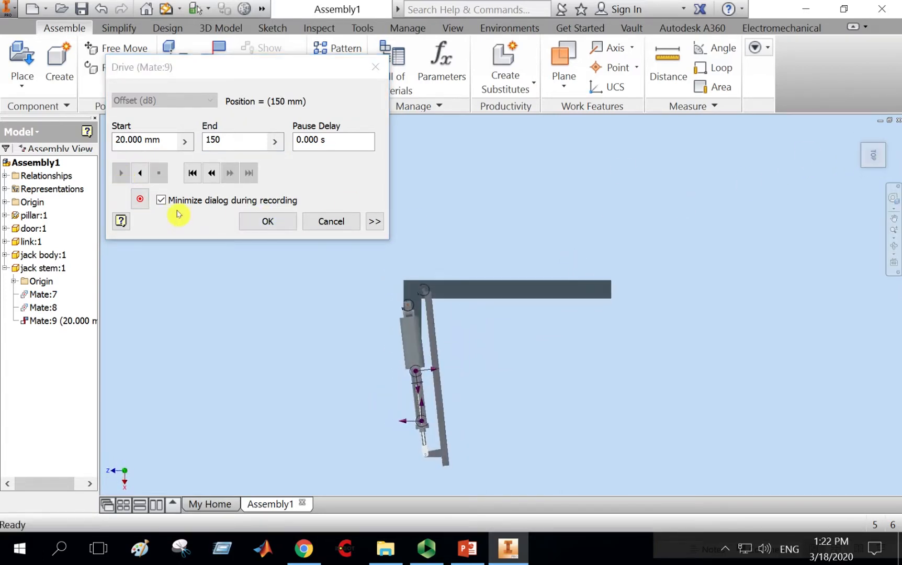
pyautogui.click(192, 171)
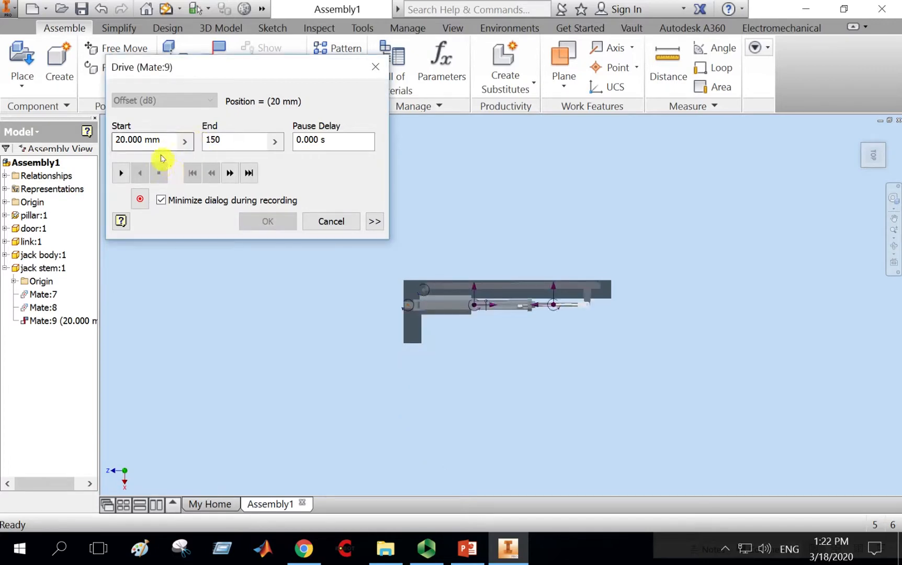
pyautogui.click(122, 174)
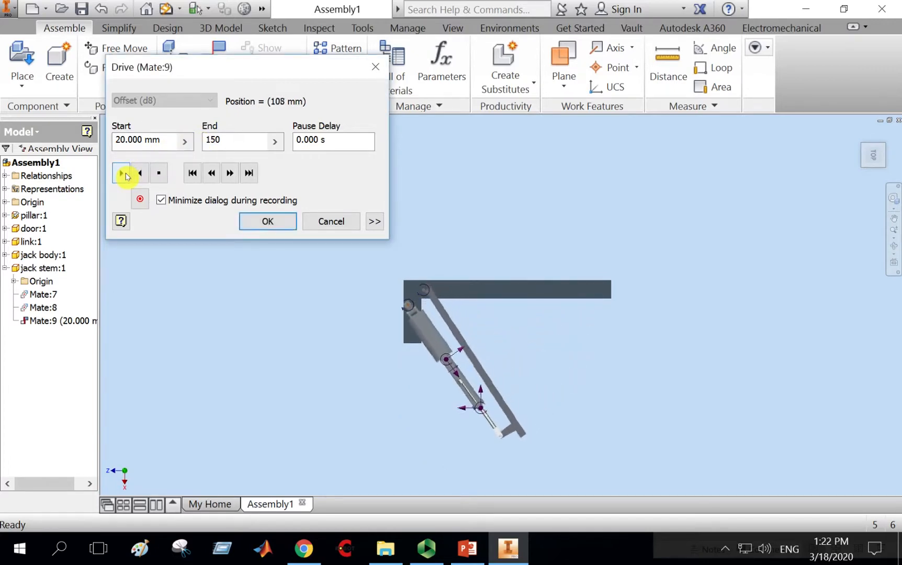
# Set the drive's end value to 160 mm, rewind and play the drive again.
pyautogui.moveTo(228, 150); pyautogui.dragTo(201, 141)
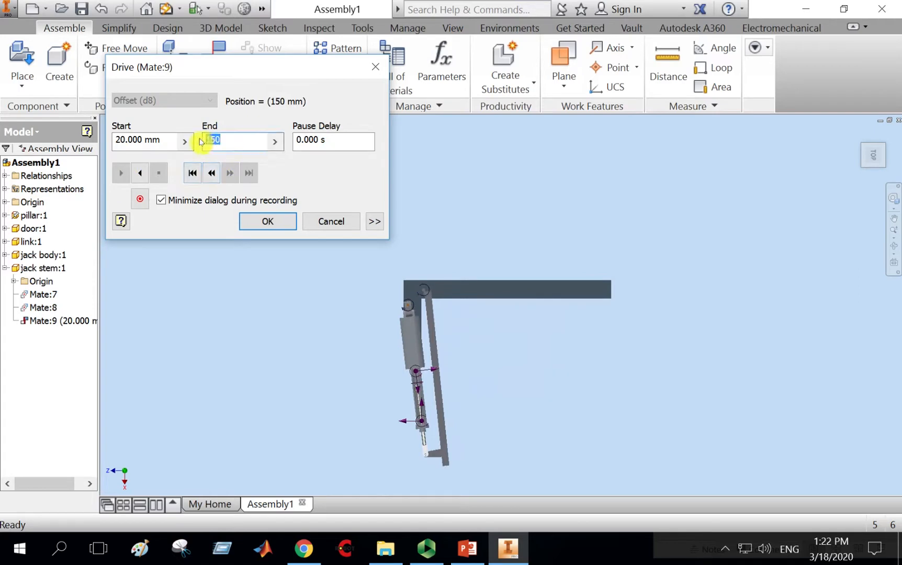
pyautogui.write('160')
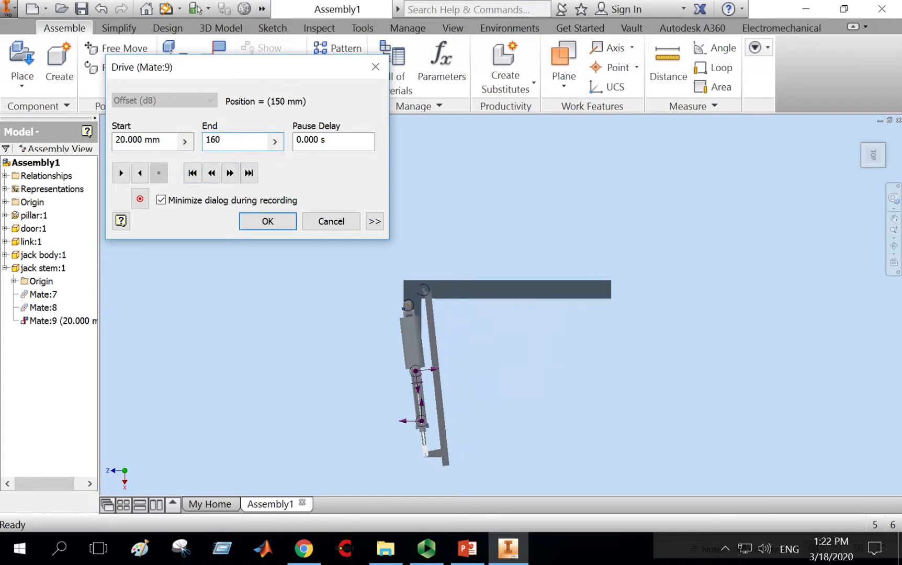
pyautogui.click(193, 175)
pyautogui.click(121, 174)
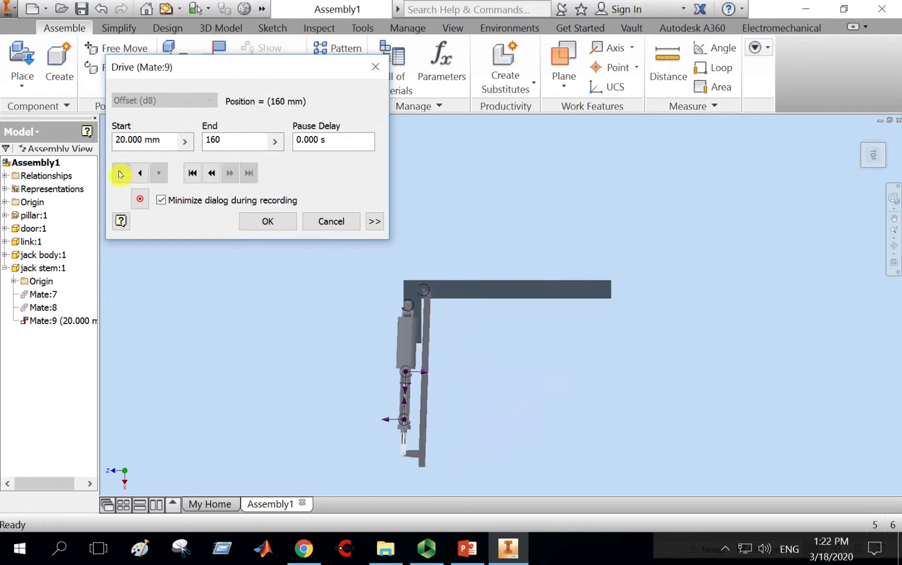
# Set the drive's end value to 158 mm, rewind and play the drive again.
pyautogui.moveTo(228, 145); pyautogui.dragTo(209, 144)
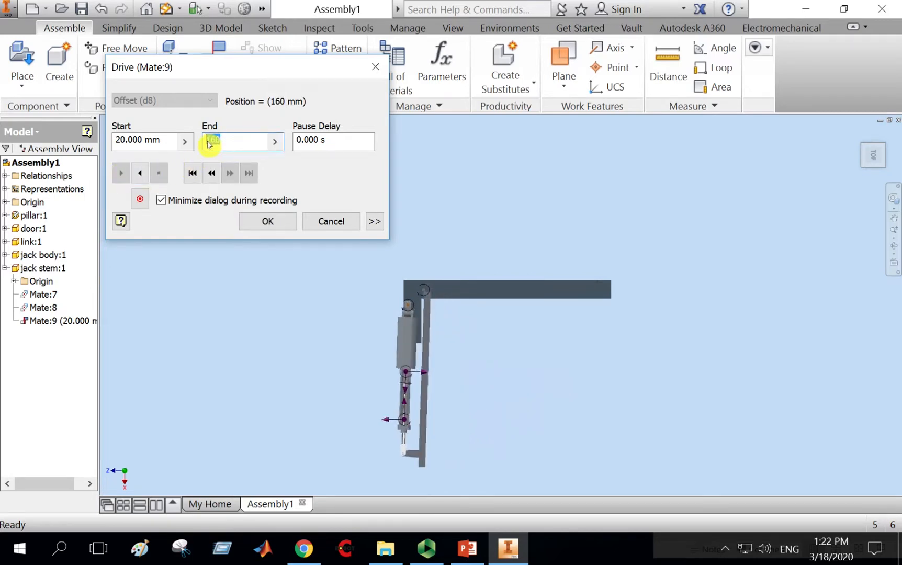
pyautogui.write('158')
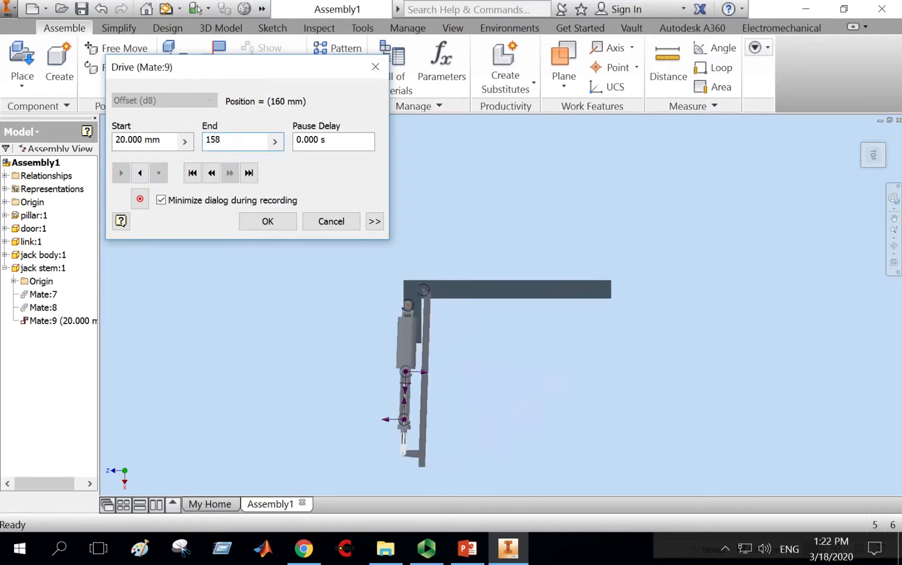
pyautogui.click(192, 173)
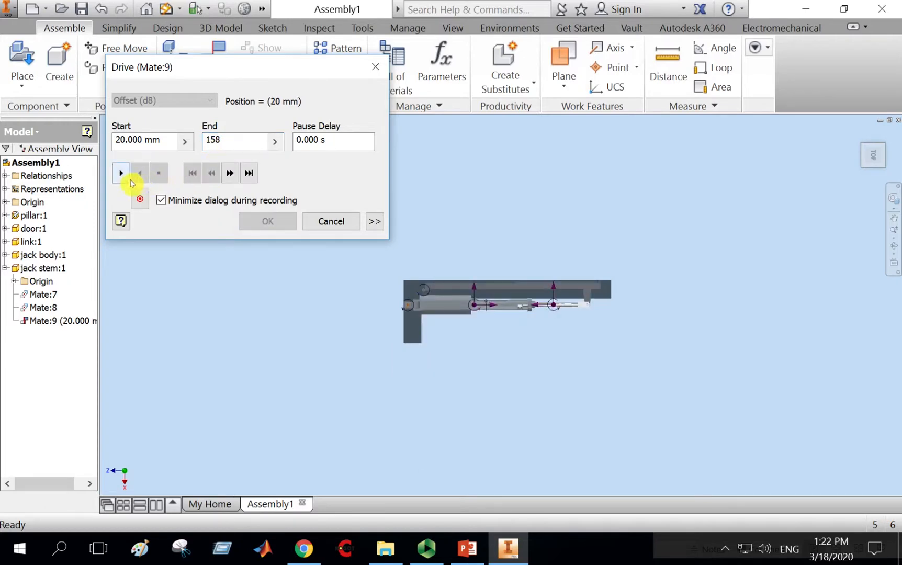
pyautogui.click(120, 176)
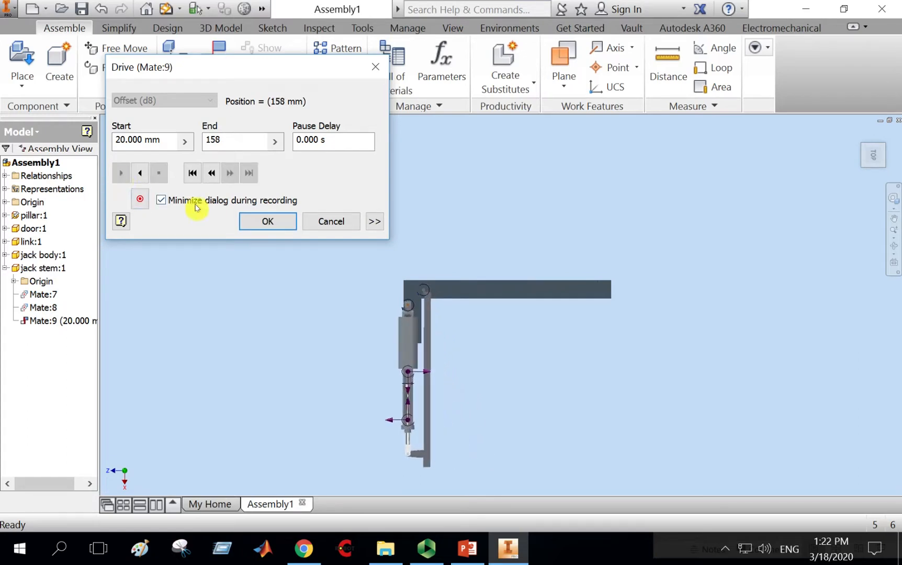
# Return to the home view, rewind the drive, and start recording to constraint.avi as an AVI file.
pyautogui.click(894, 245)
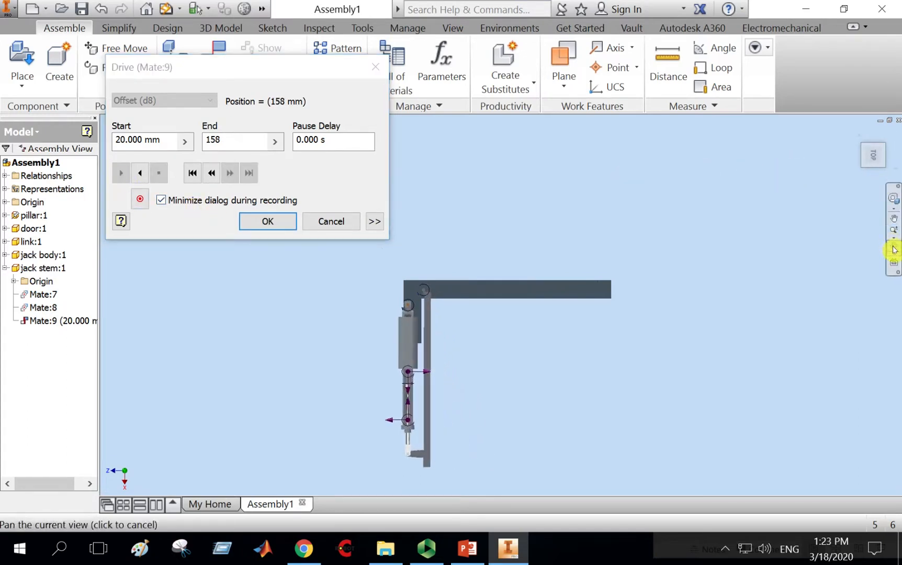
pyautogui.moveTo(635, 333); pyautogui.dragTo(607, 202)
pyautogui.rightClick(607, 202)
pyautogui.click(661, 199)
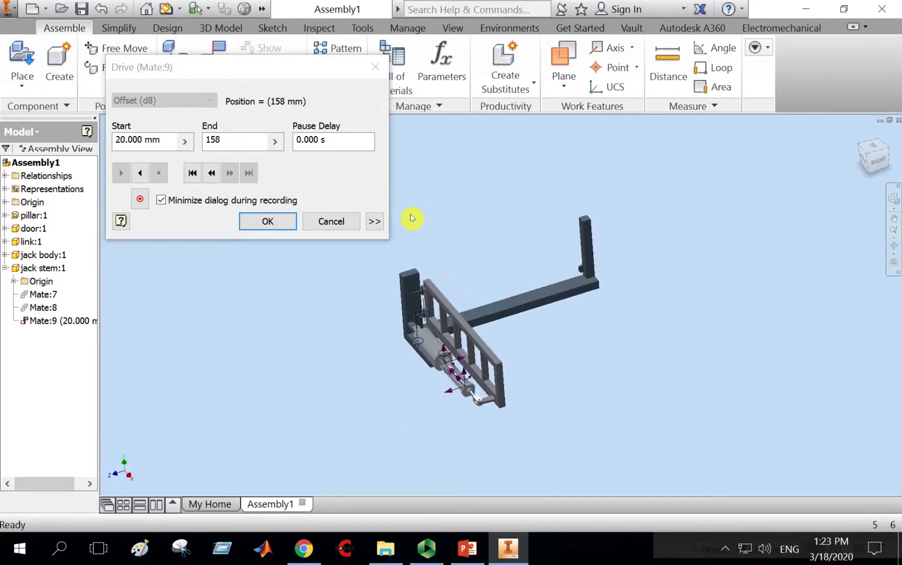
pyautogui.click(193, 175)
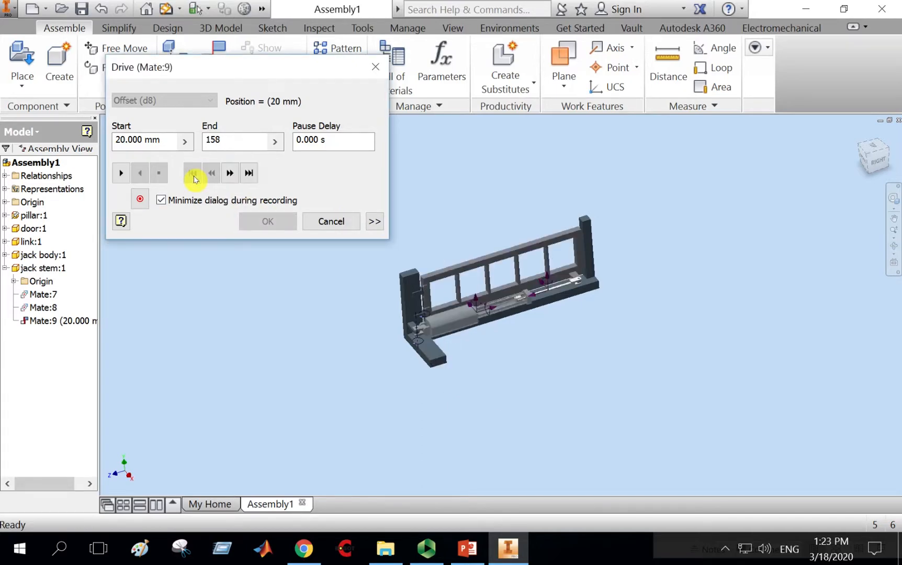
pyautogui.click(141, 199)
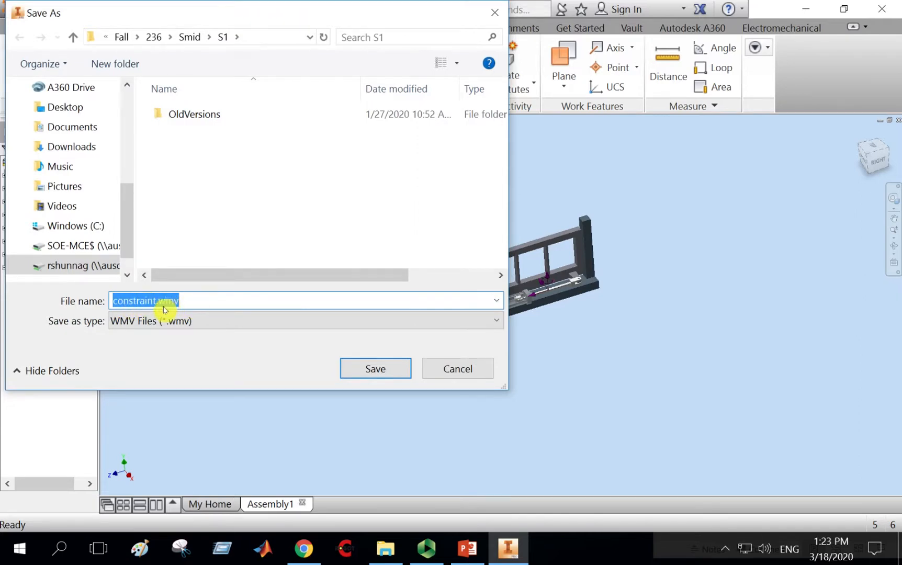
pyautogui.click(129, 329)
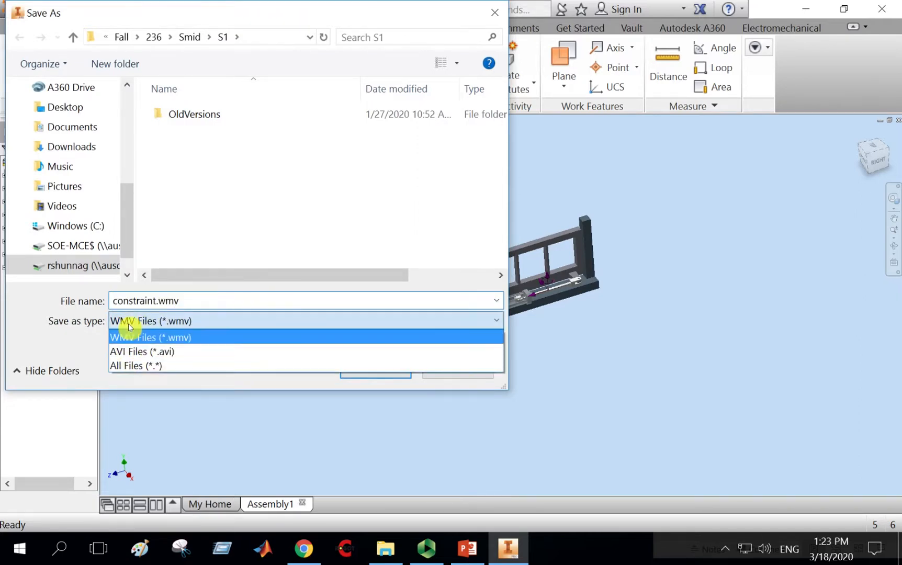
pyautogui.click(140, 355)
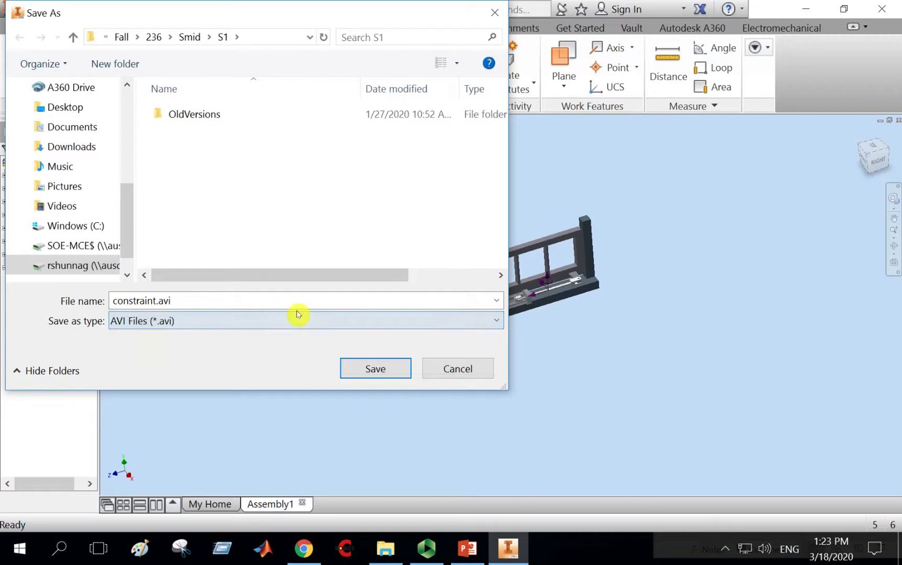
pyautogui.click(376, 372)
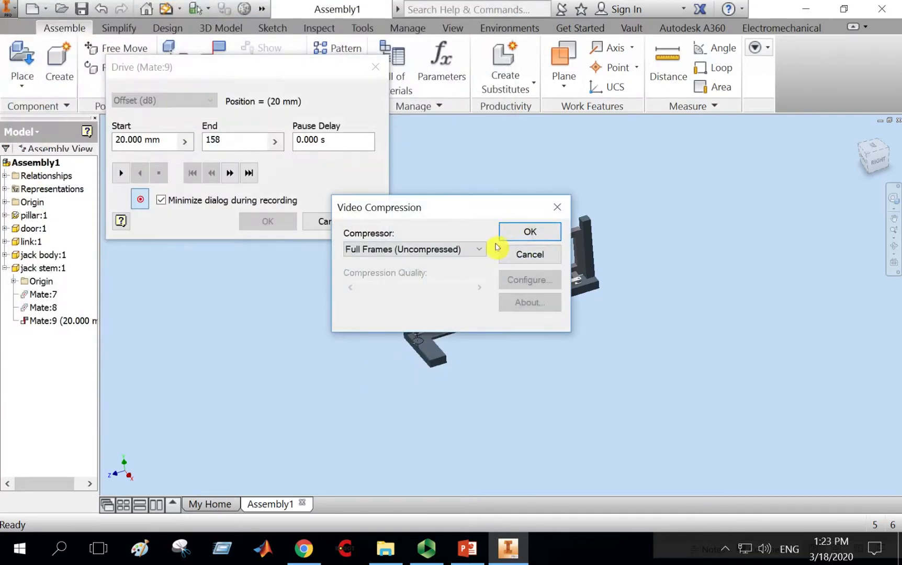
# Keep the Full Frames (Uncompressed) compressor, confirm, and play the drive to record the gate animation.
pyautogui.click(450, 251)
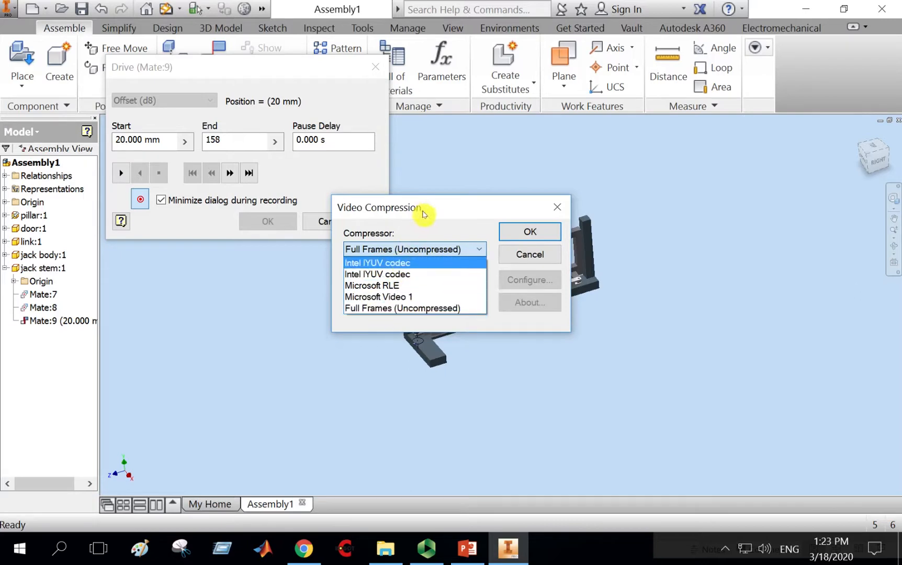
pyautogui.click(458, 209)
pyautogui.click(531, 232)
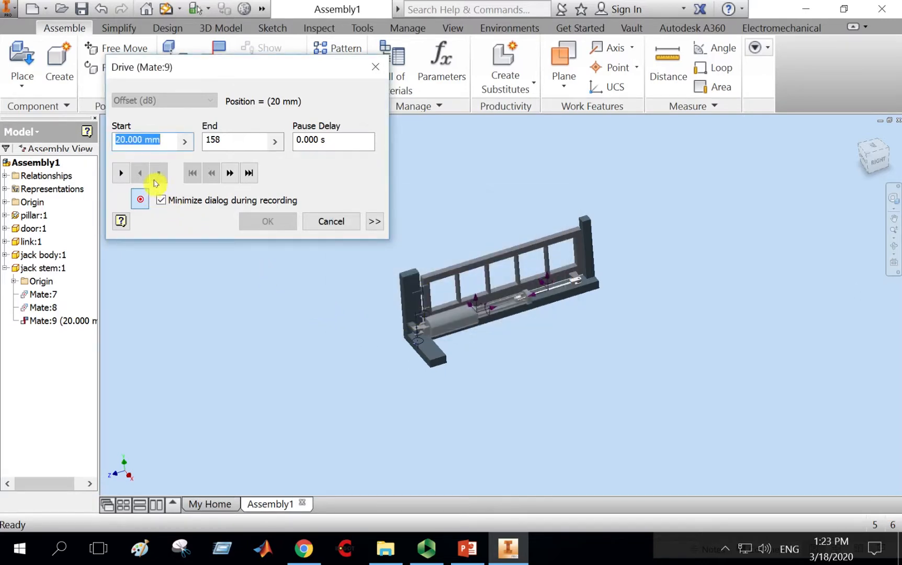
pyautogui.click(128, 175)
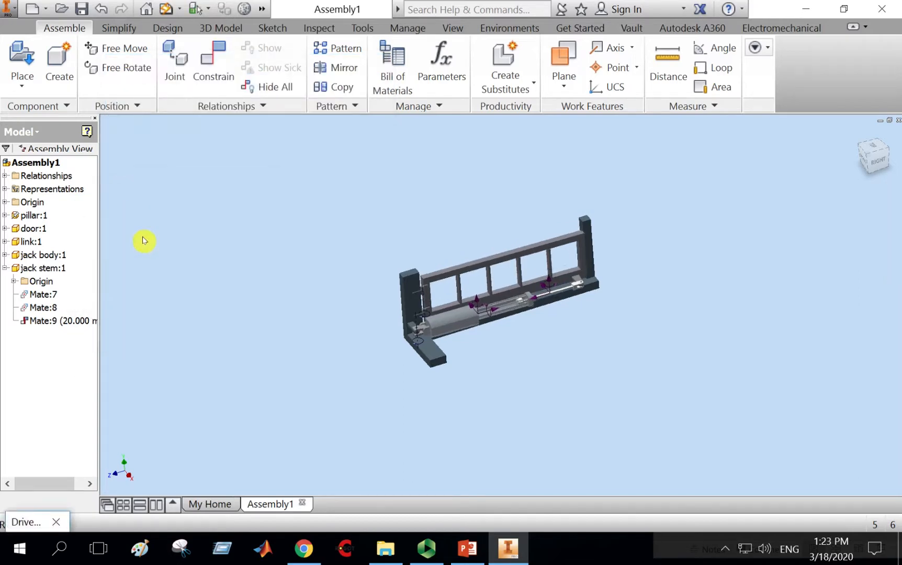
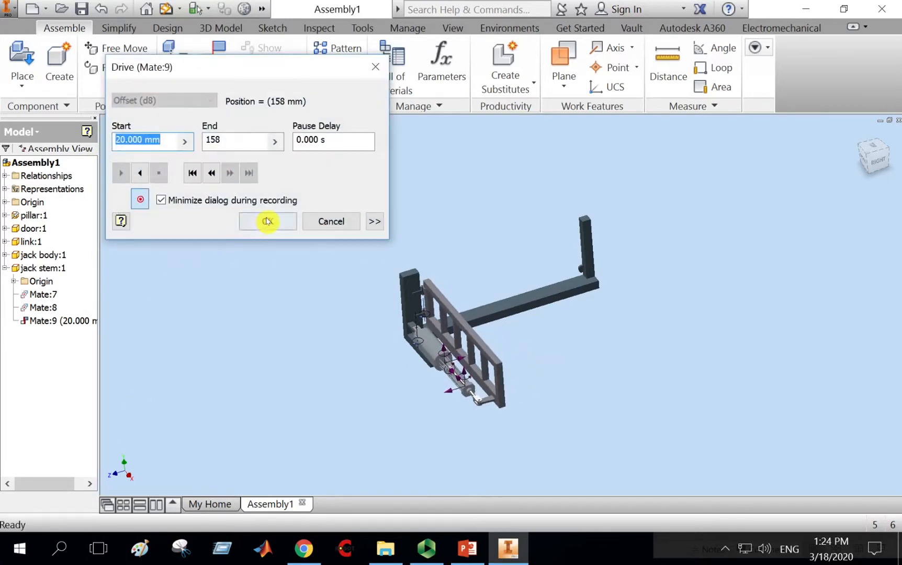
# Finish recording the drive animation and dismiss the save reminder.
pyautogui.click(268, 225)
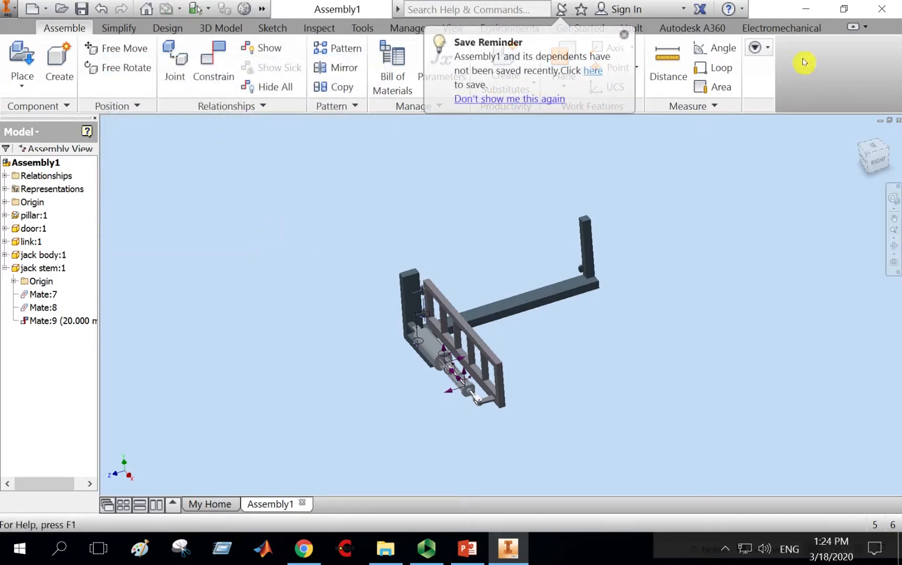
pyautogui.click(625, 36)
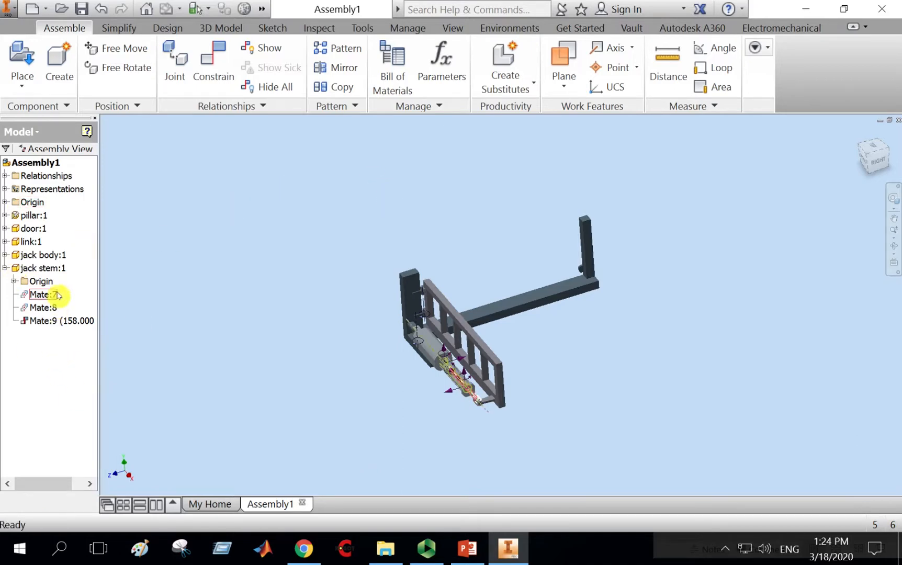
pyautogui.rightClick(59, 320)
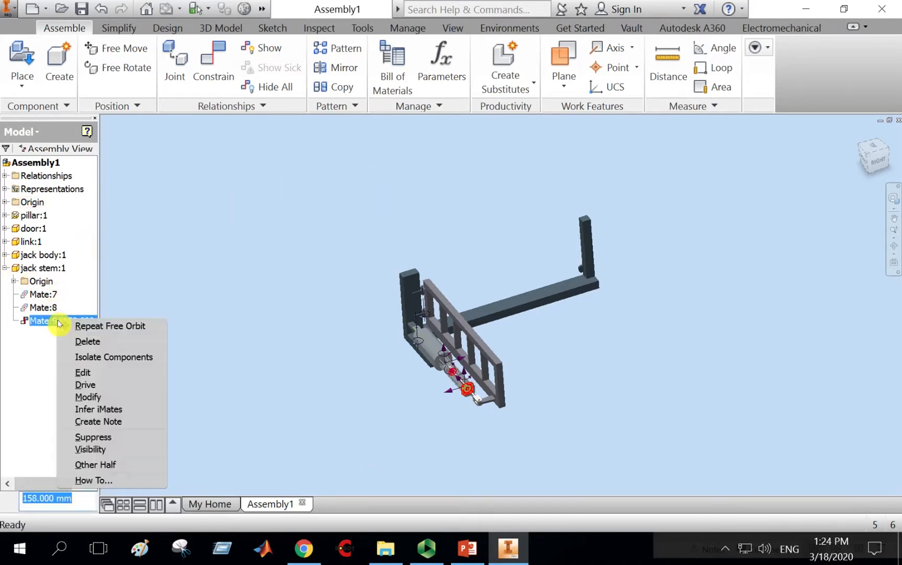
pyautogui.click(85, 386)
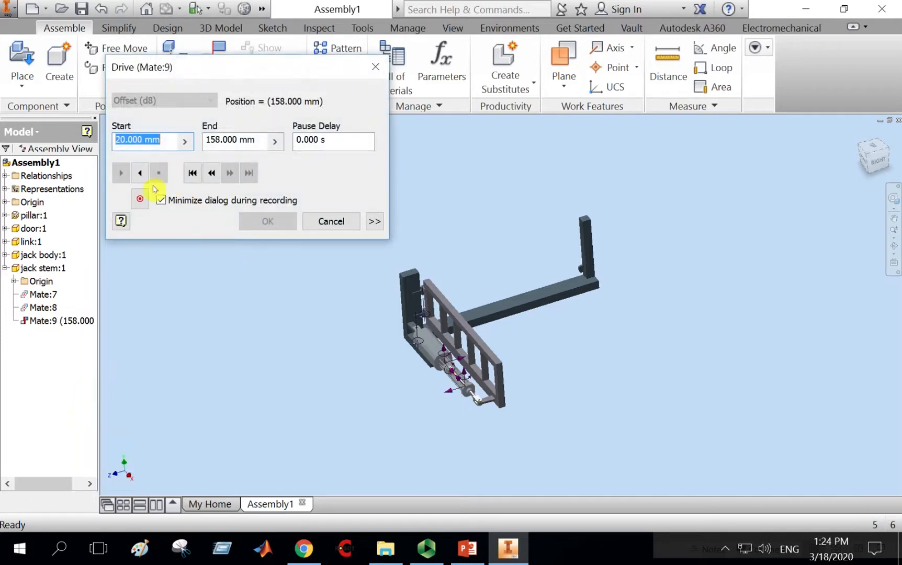
pyautogui.click(142, 200)
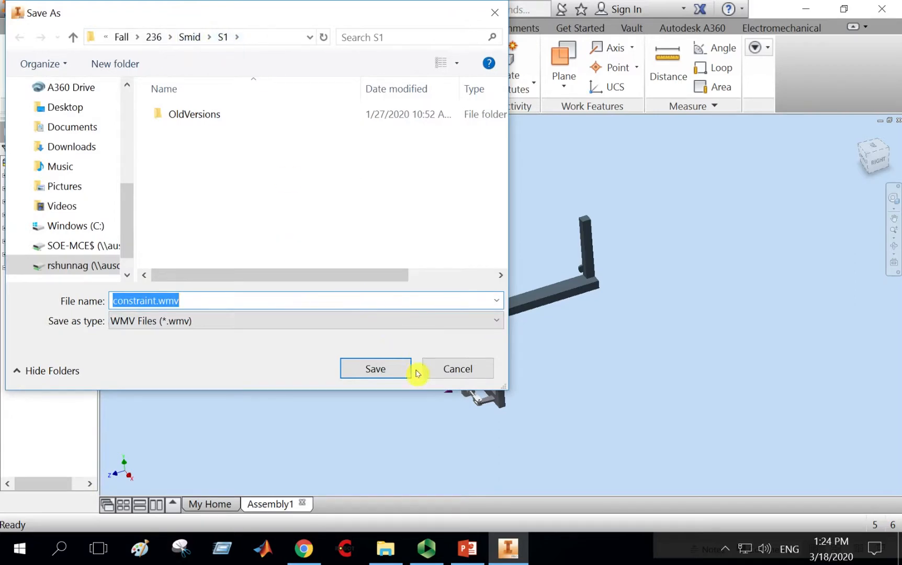
pyautogui.click(454, 369)
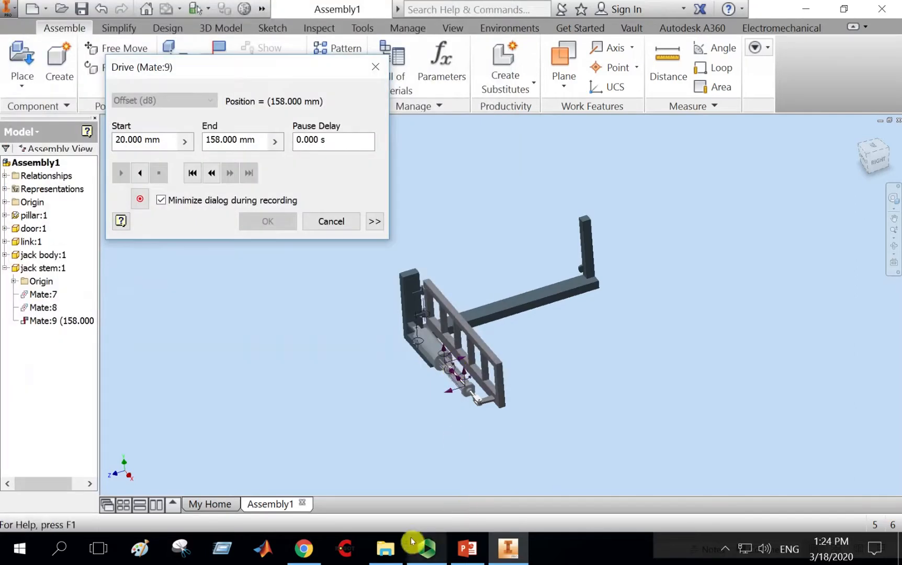
# In File Explorer, open the 2019 > Fall > 236 > Smid > S1 folder and cut constraint.avi.
pyautogui.click(385, 548)
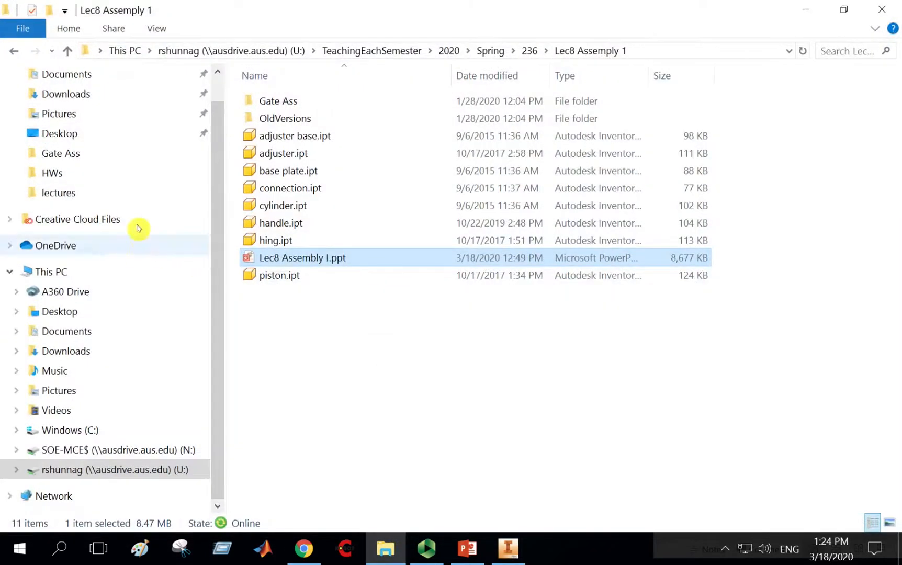
pyautogui.click(448, 52)
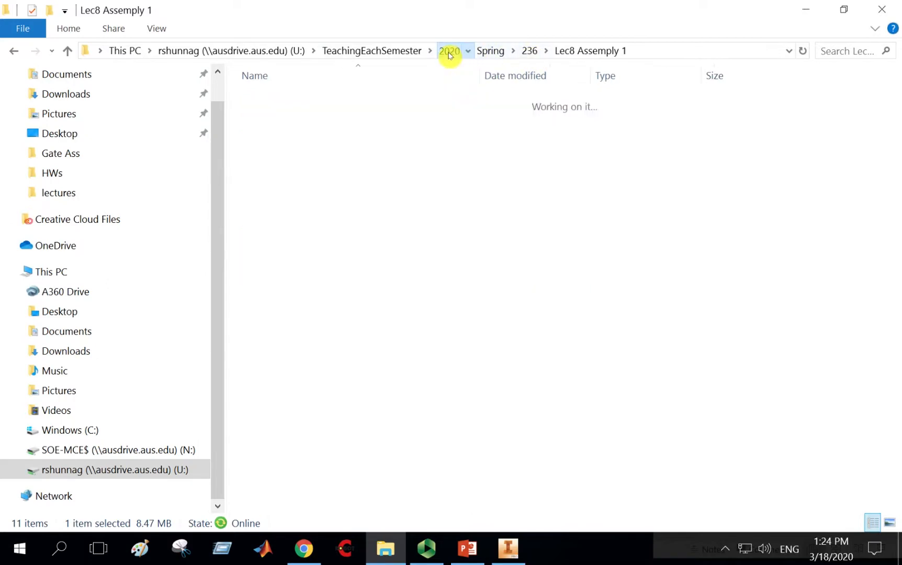
pyautogui.click(393, 52)
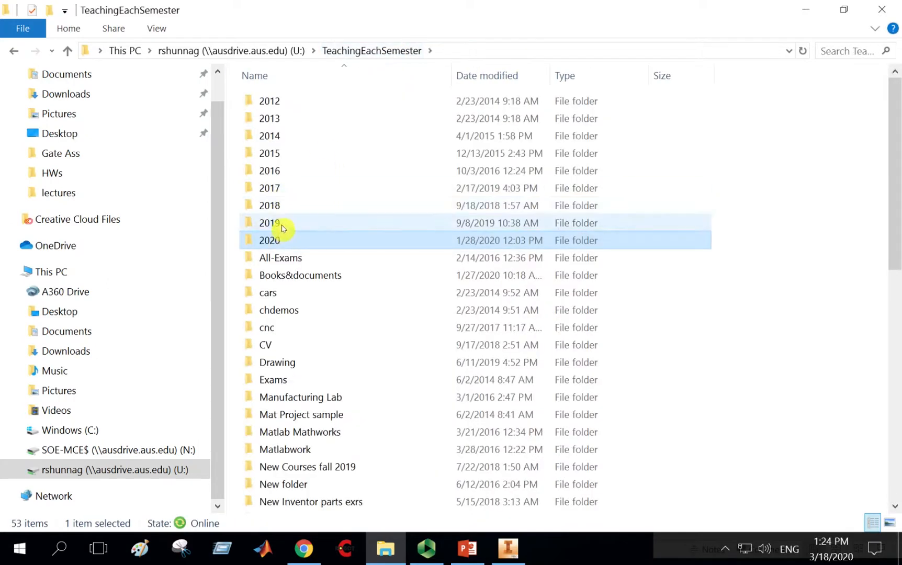
pyautogui.doubleClick(281, 228)
pyautogui.doubleClick(283, 138)
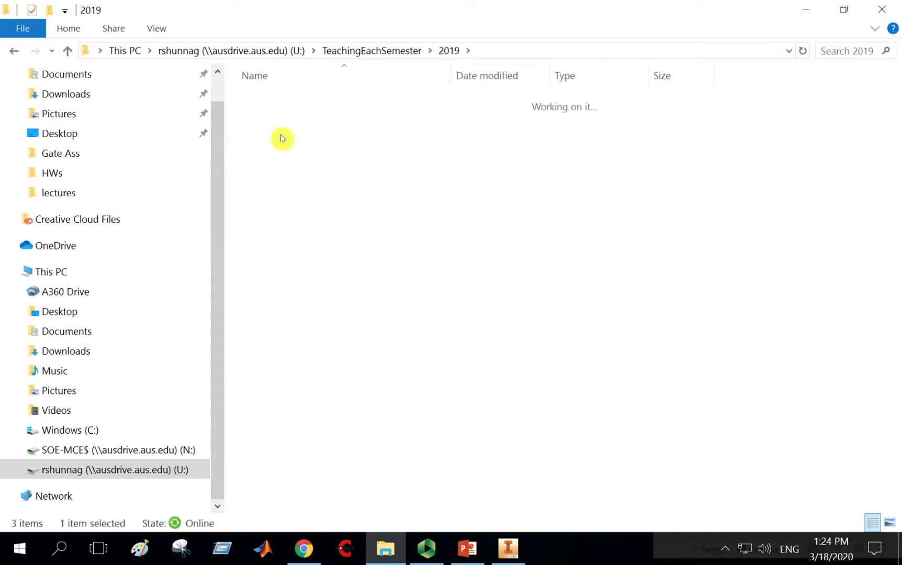
pyautogui.doubleClick(282, 120)
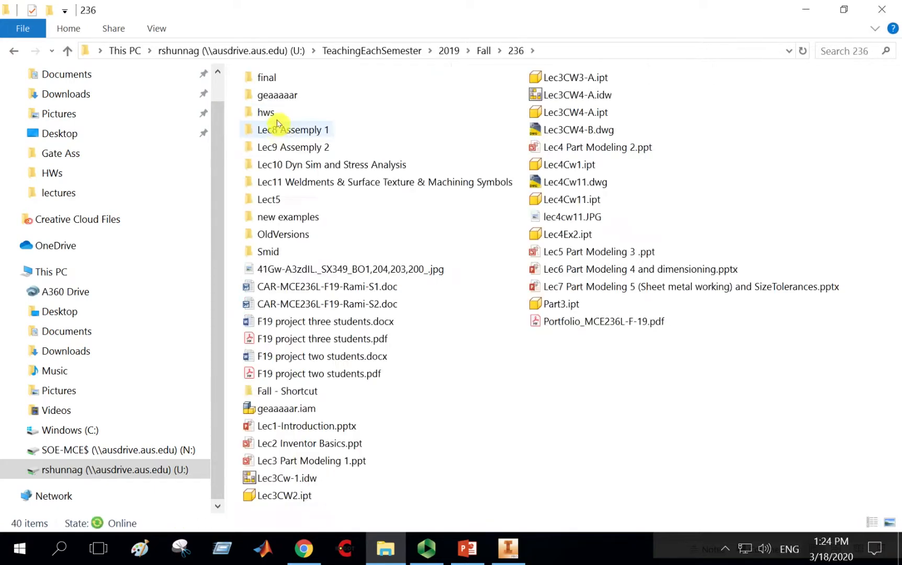
pyautogui.doubleClick(278, 251)
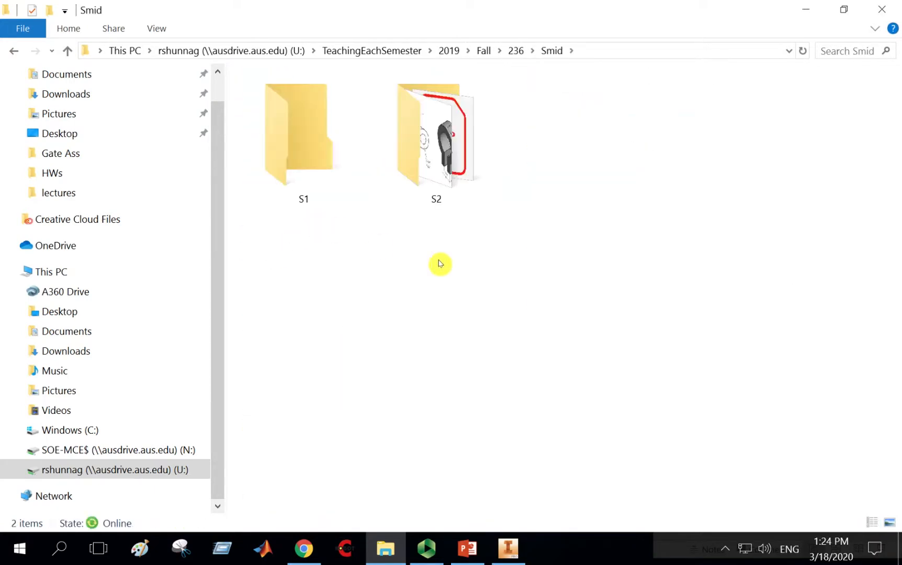
pyautogui.doubleClick(321, 148)
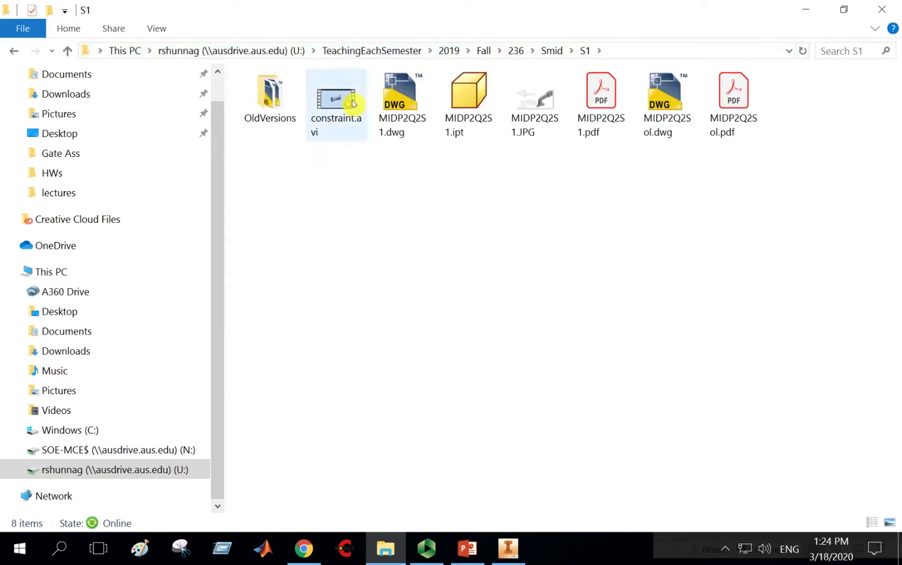
pyautogui.click(335, 96)
pyautogui.rightClick(335, 96)
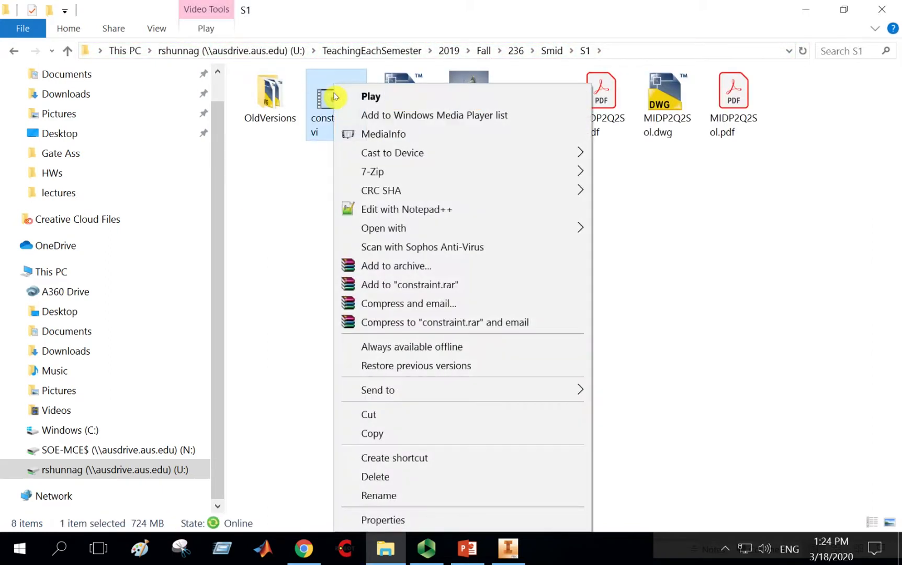
pyautogui.click(367, 415)
# Minimize the windows and paste constraint.avi onto the desktop.
pyautogui.click(805, 10)
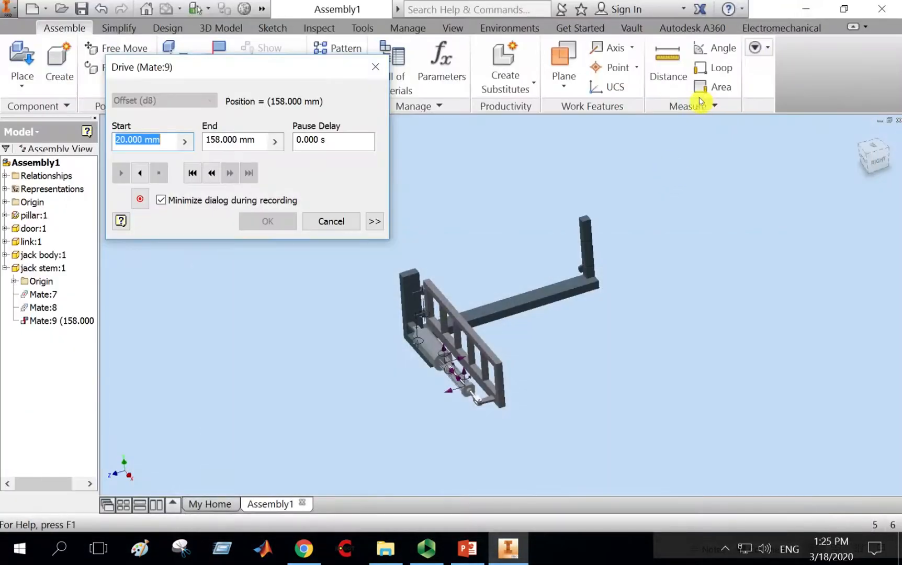
pyautogui.click(806, 9)
pyautogui.rightClick(477, 179)
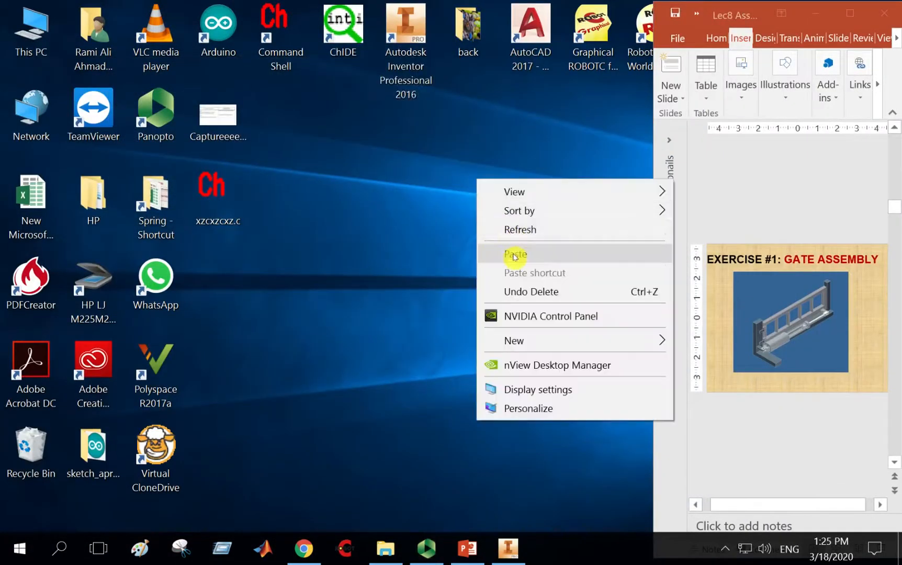
pyautogui.click(515, 255)
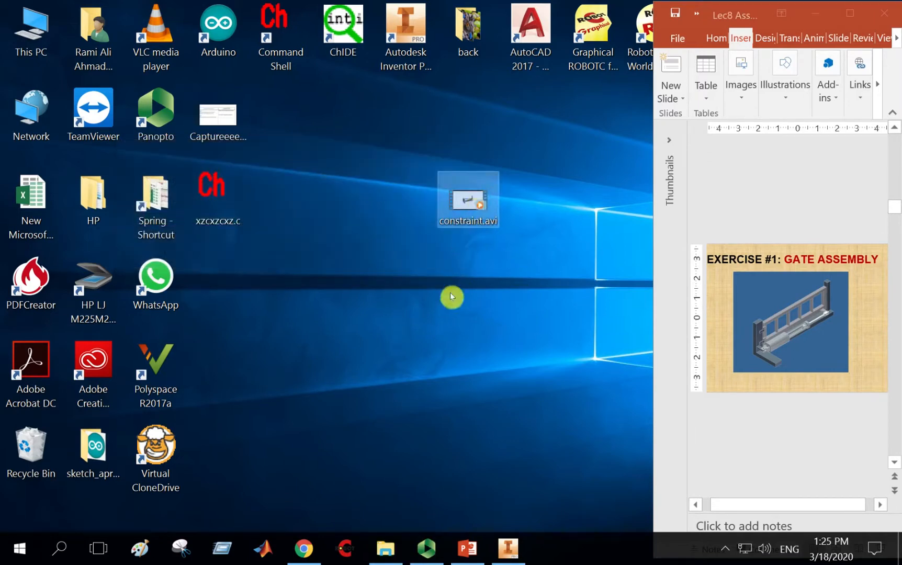
# Open constraint.avi to play the recorded animation, then close the player.
pyautogui.press('Return')
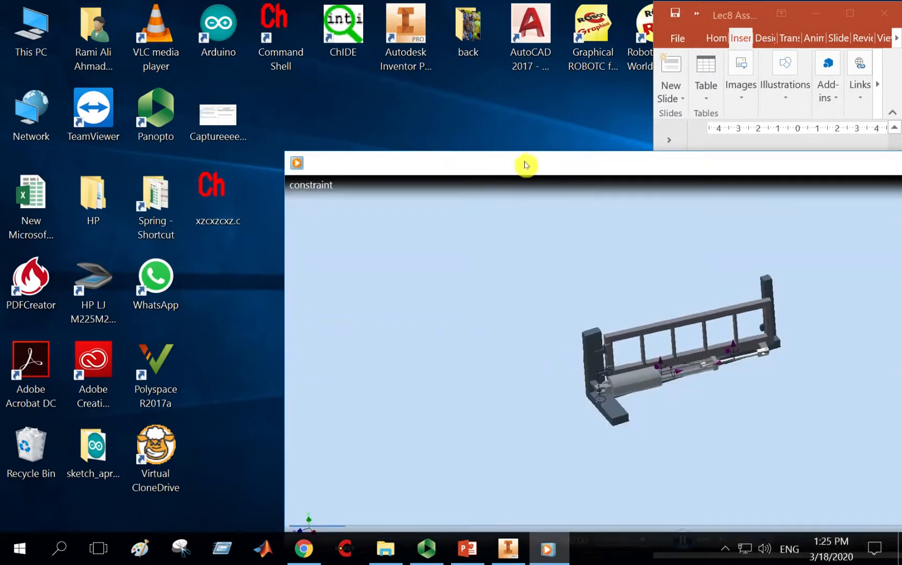
pyautogui.moveTo(526, 165); pyautogui.dragTo(305, 69)
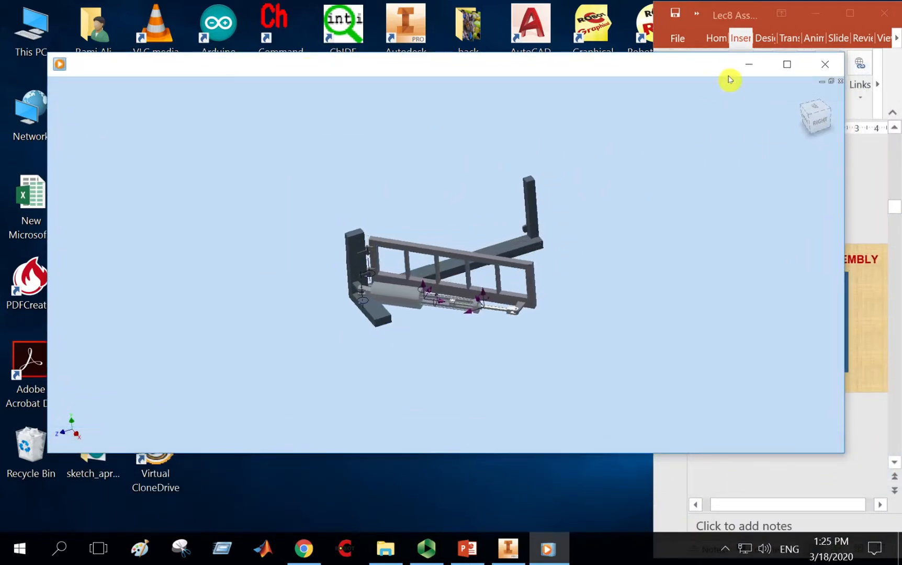
pyautogui.click(817, 63)
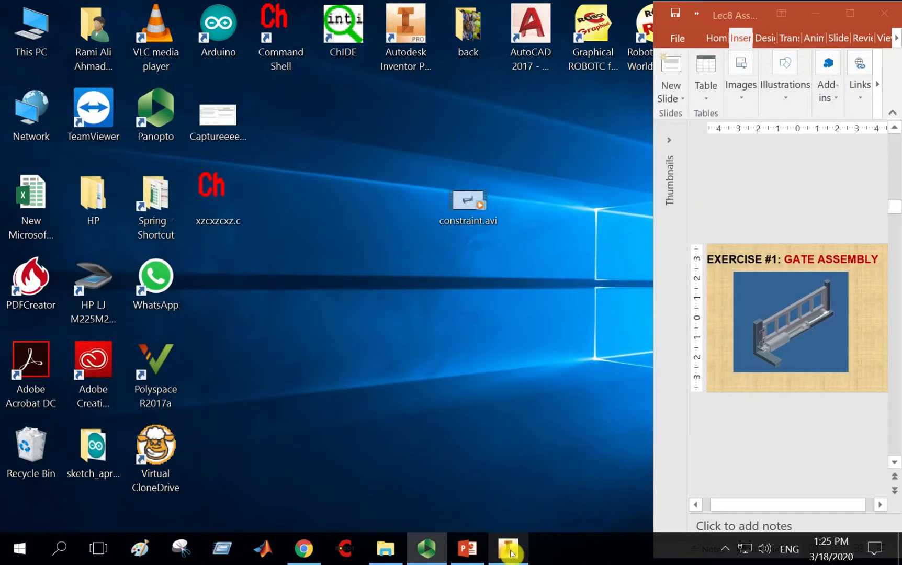
# Back in Inventor, cancel the Drive dialog and delete the jack stem's Mate:9 constraint.
pyautogui.click(508, 549)
pyautogui.click(330, 223)
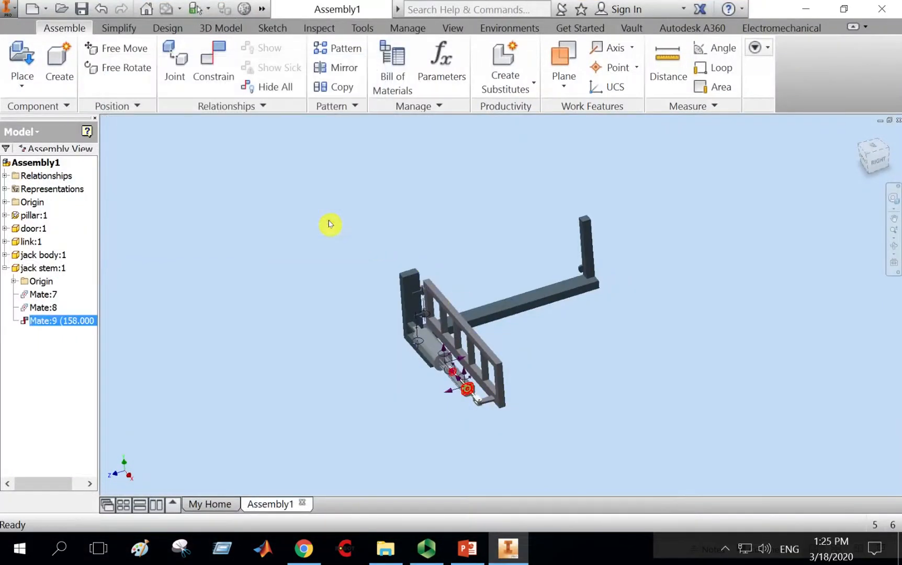
pyautogui.click(503, 368)
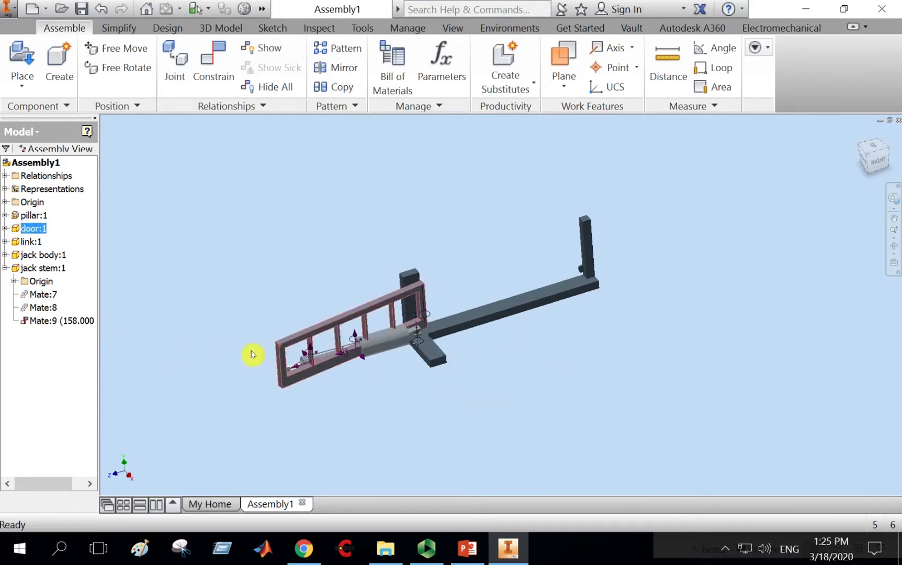
pyautogui.rightClick(55, 322)
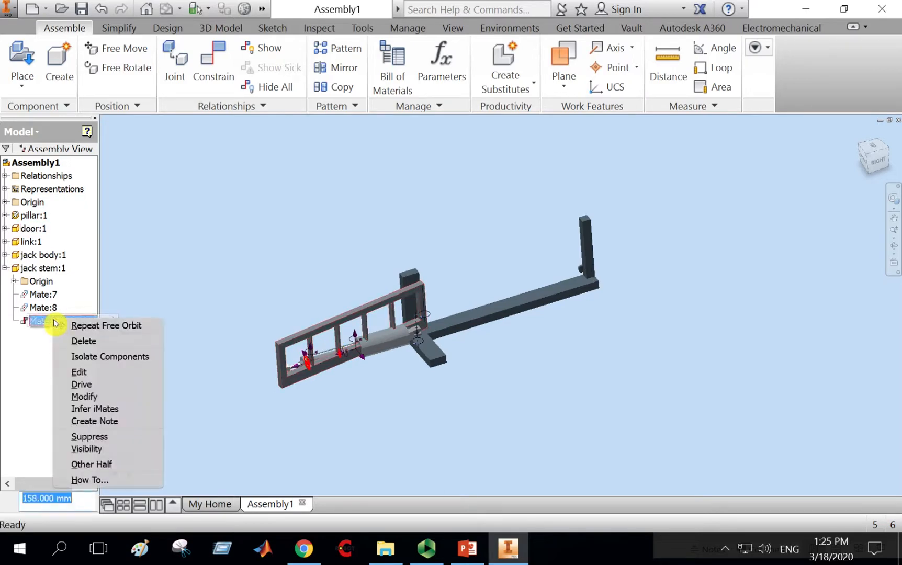
pyautogui.click(86, 342)
# Drag the door to swing the gate freely about its hinge, checking the motion from the top view.
pyautogui.moveTo(284, 378); pyautogui.dragTo(558, 296)
pyautogui.scroll(5, 658, 288)
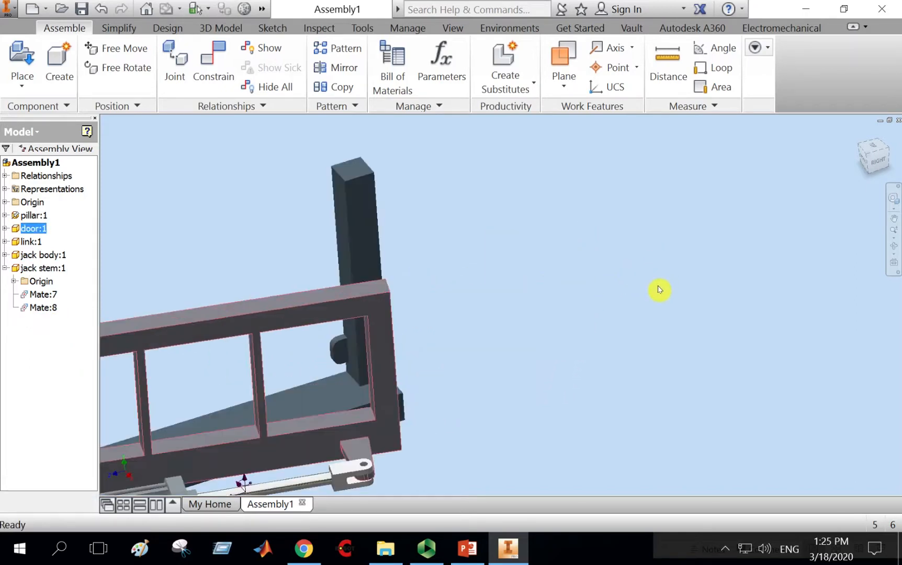
pyautogui.scroll(-4, 604, 303)
pyautogui.moveTo(579, 308); pyautogui.dragTo(612, 252, button='middle')
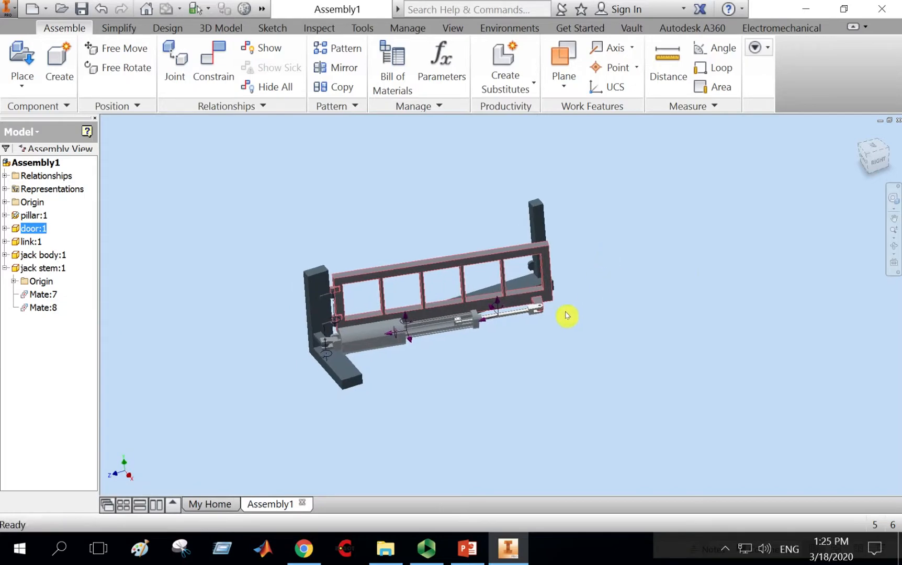
pyautogui.click(894, 246)
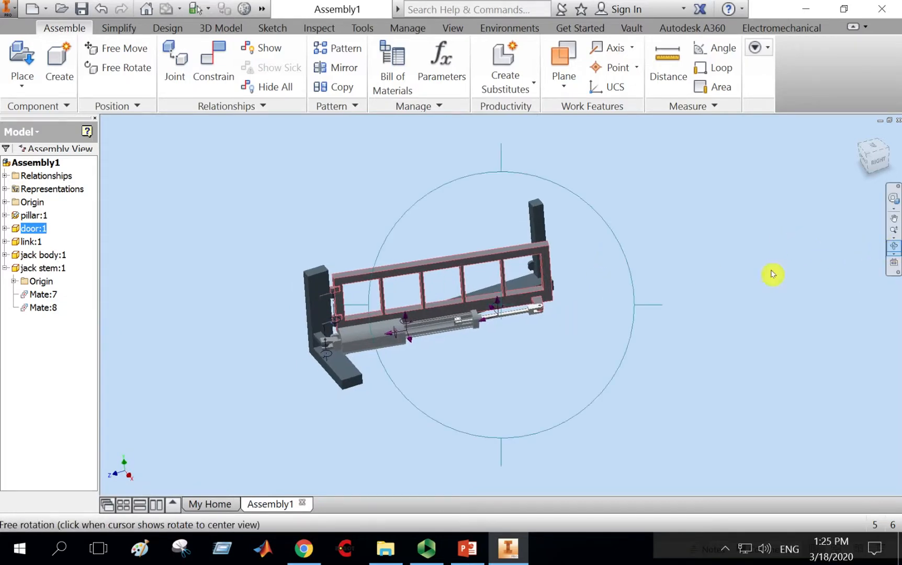
pyautogui.moveTo(606, 347); pyautogui.dragTo(633, 300)
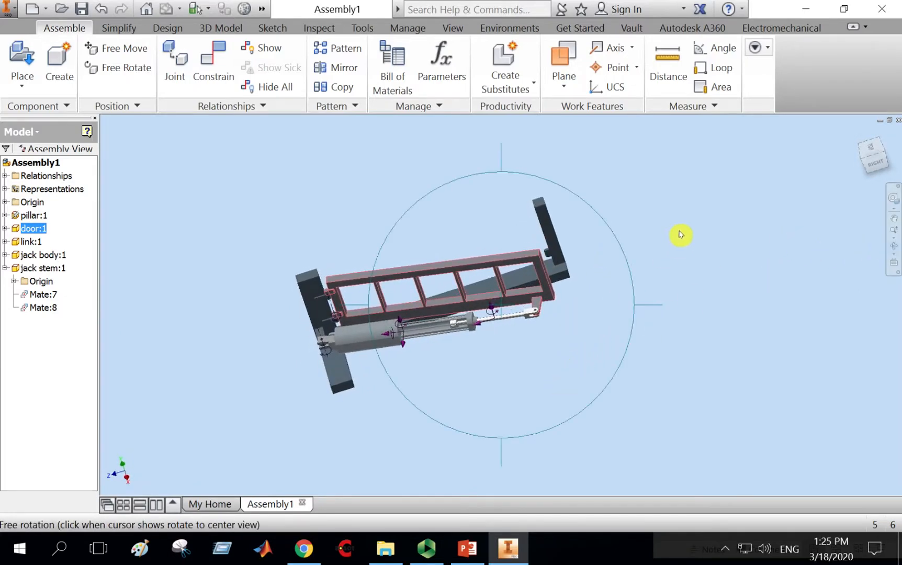
pyautogui.moveTo(699, 214); pyautogui.dragTo(744, 215, button='right')
pyautogui.click(743, 215)
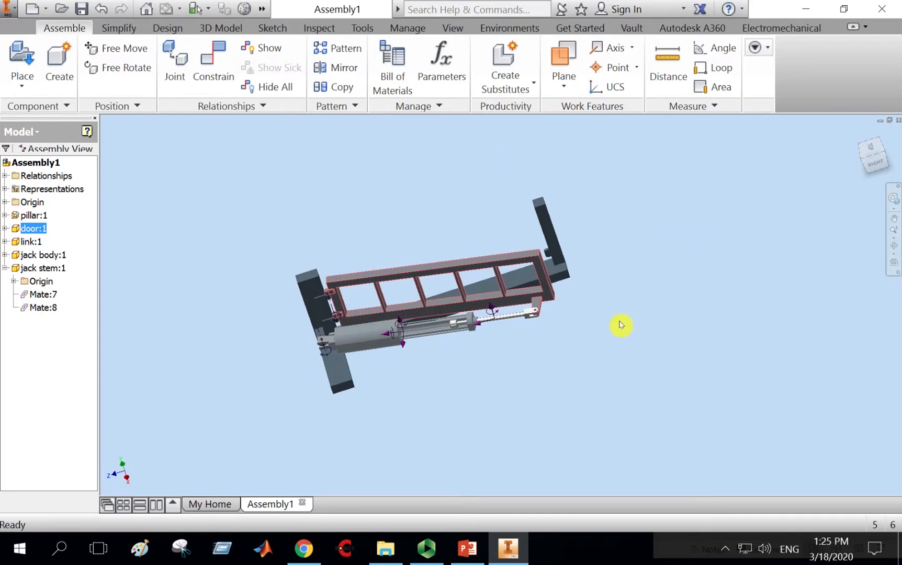
pyautogui.click(873, 150)
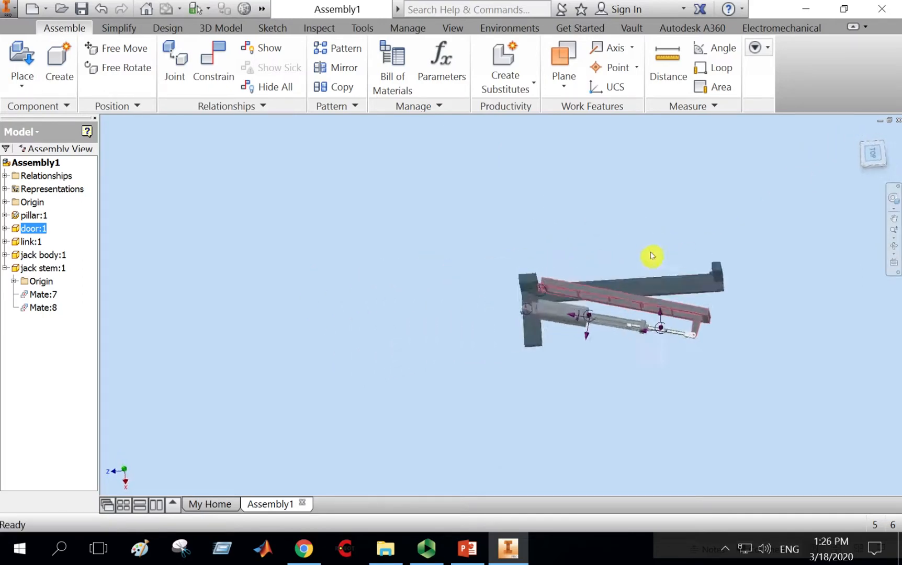
pyautogui.moveTo(538, 263); pyautogui.dragTo(407, 248, button='middle')
pyautogui.moveTo(524, 299); pyautogui.dragTo(529, 260)
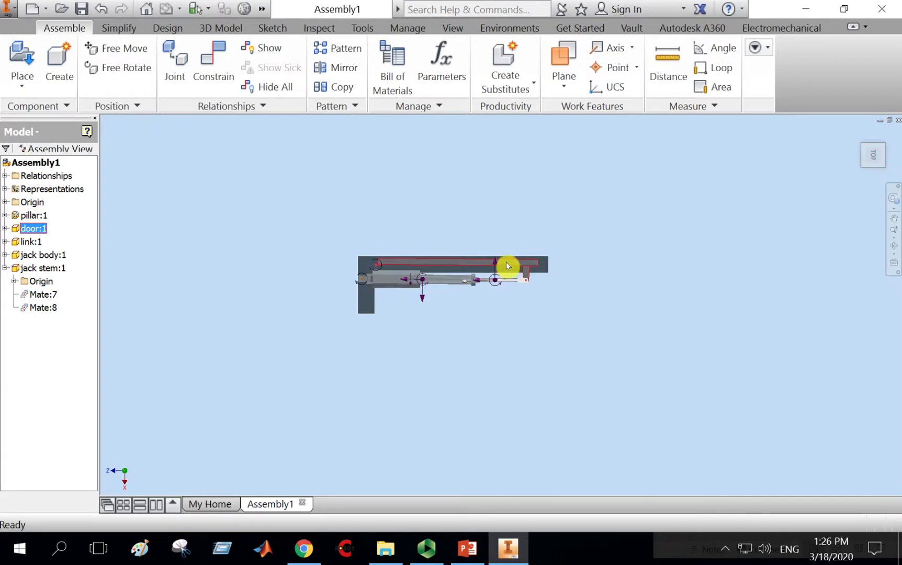
pyautogui.moveTo(507, 263); pyautogui.dragTo(456, 316)
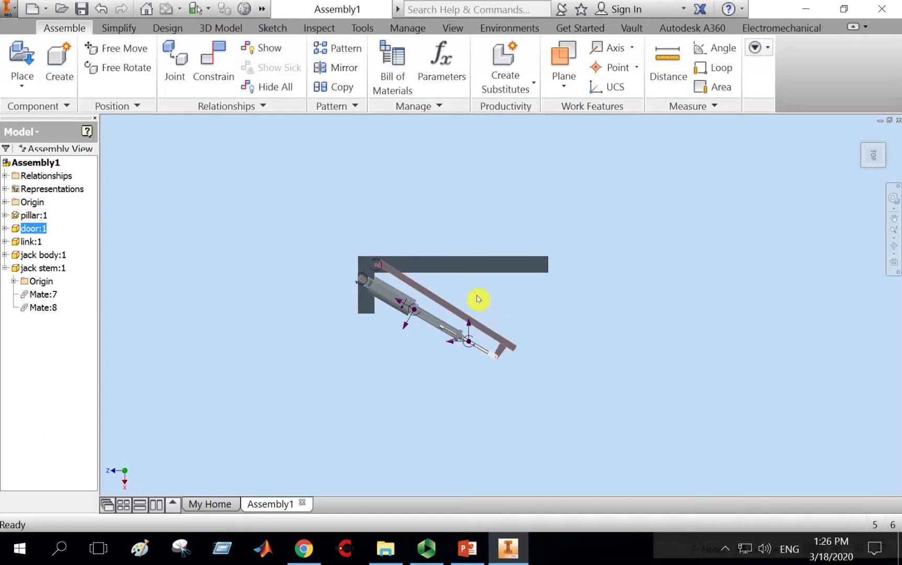
# Place a 0.00 deg angle constraint between a door face and a pillar face.
pyautogui.click(895, 248)
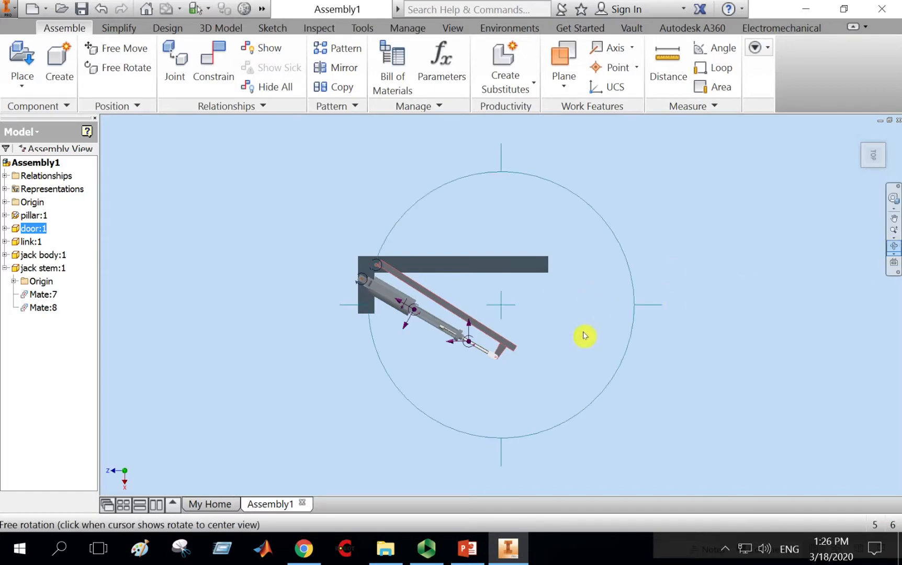
pyautogui.moveTo(584, 335); pyautogui.dragTo(541, 296)
pyautogui.rightClick(563, 246)
pyautogui.click(628, 245)
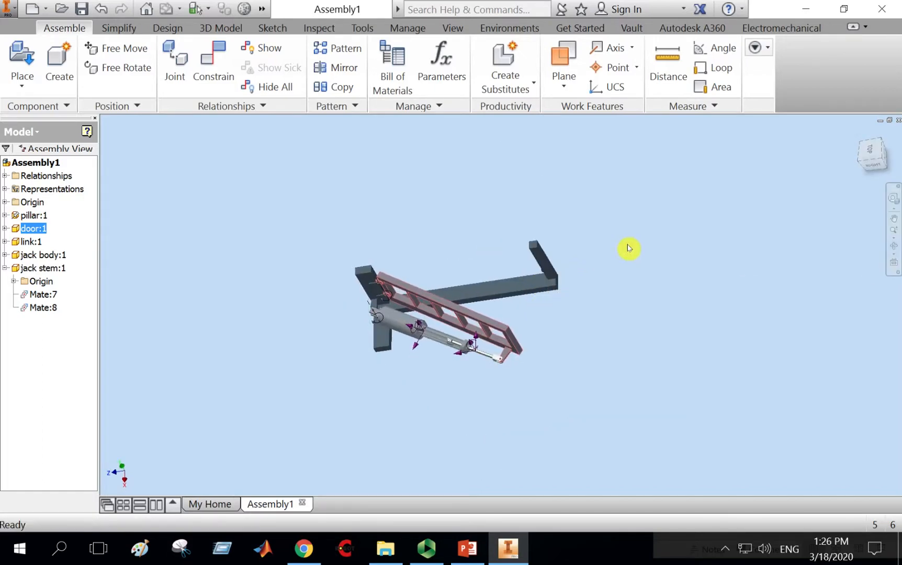
pyautogui.click(212, 66)
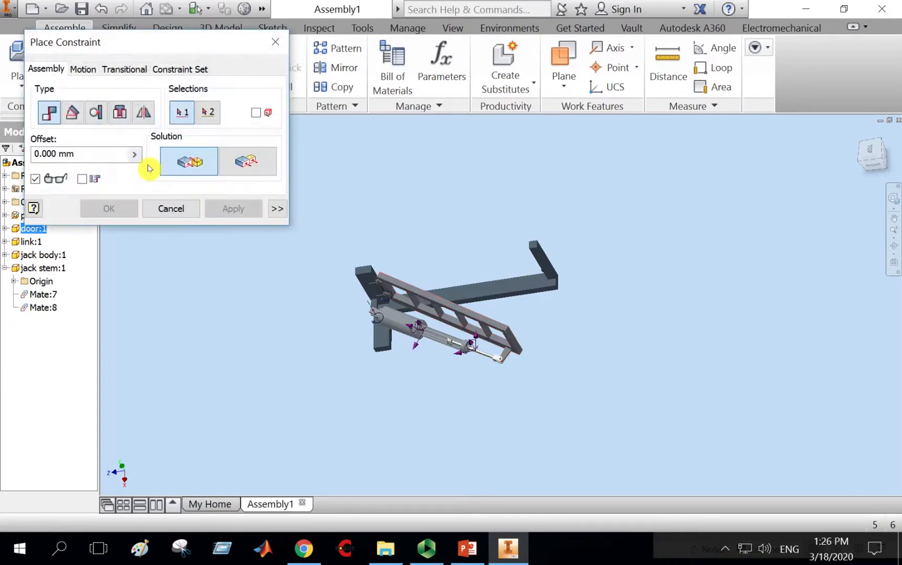
pyautogui.click(74, 115)
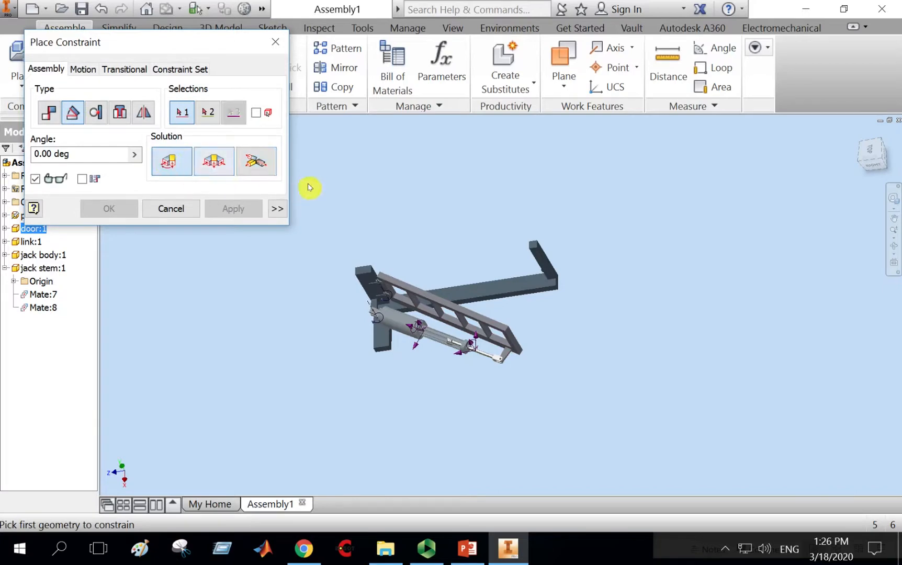
pyautogui.scroll(-3, 467, 263)
pyautogui.moveTo(631, 363); pyautogui.dragTo(635, 339, button='middle')
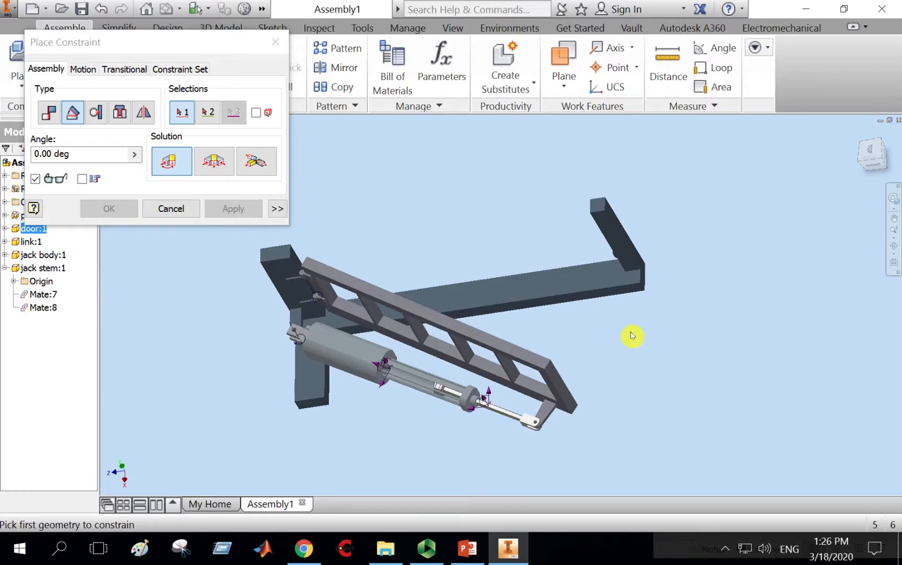
pyautogui.click(526, 396)
pyautogui.click(575, 301)
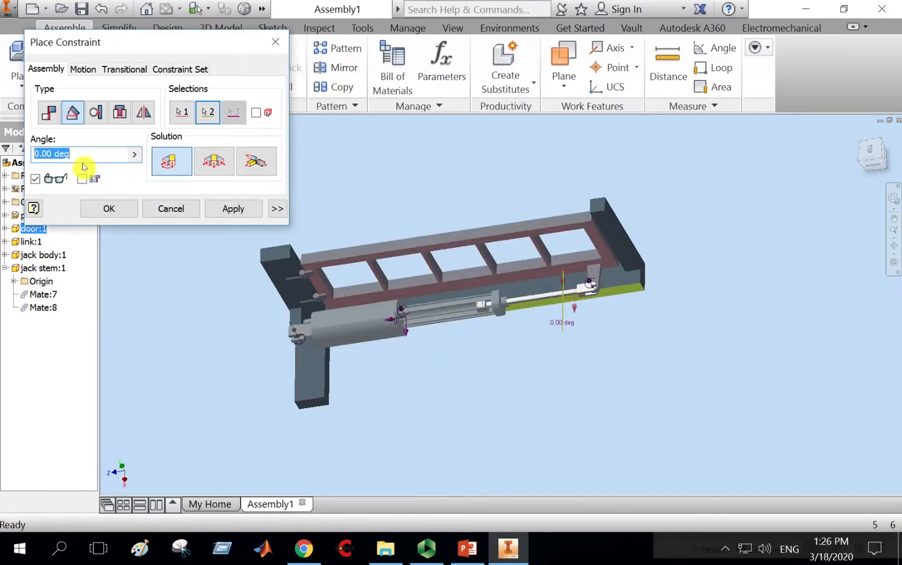
pyautogui.click(212, 209)
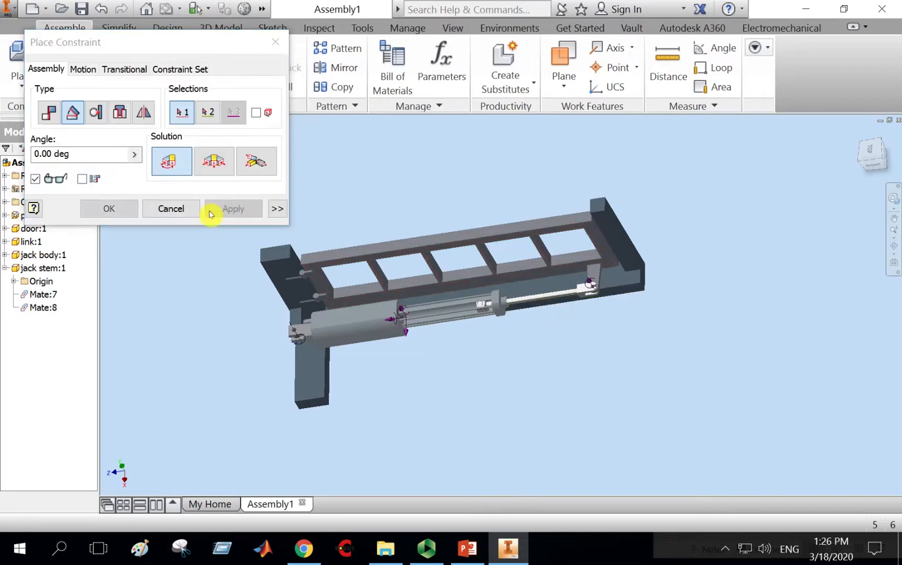
pyautogui.press('Escape')
# Try dragging the door, then expand the door's constraints in the model browser.
pyautogui.click(427, 248)
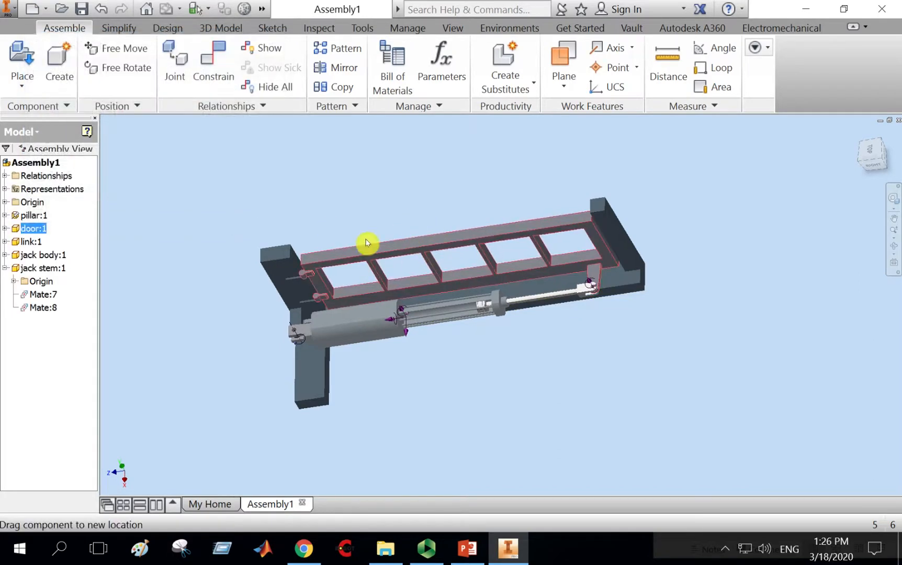
pyautogui.click(306, 259)
pyautogui.click(517, 220)
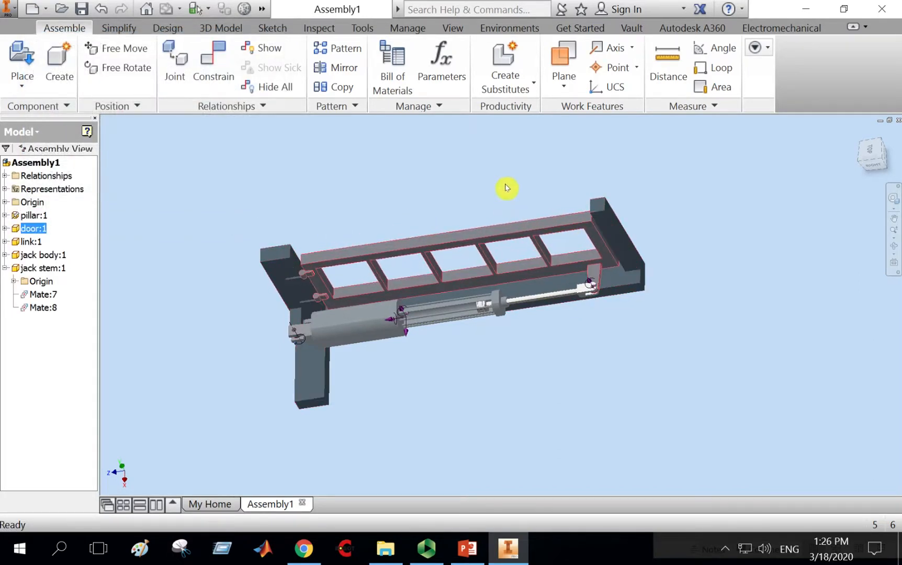
pyautogui.moveTo(507, 187); pyautogui.dragTo(519, 193, button='middle')
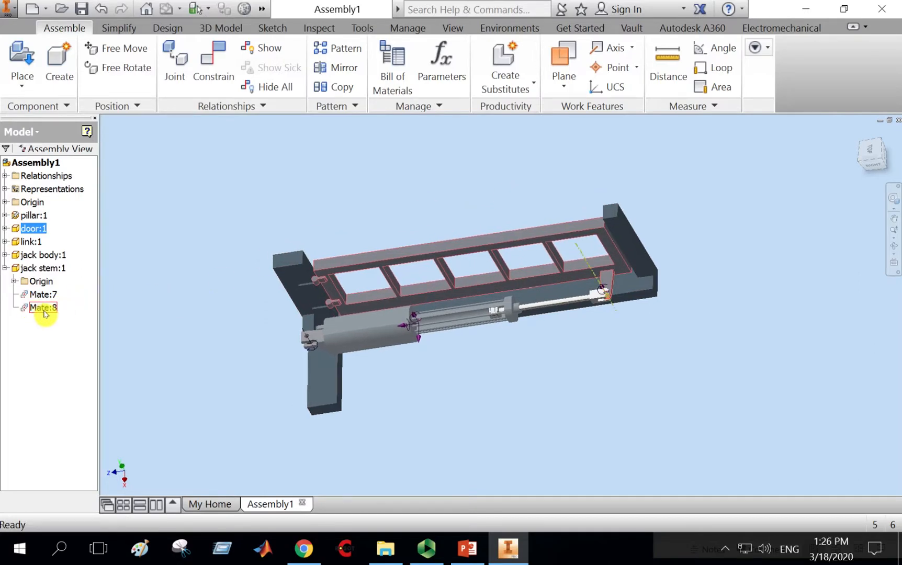
pyautogui.click(562, 381)
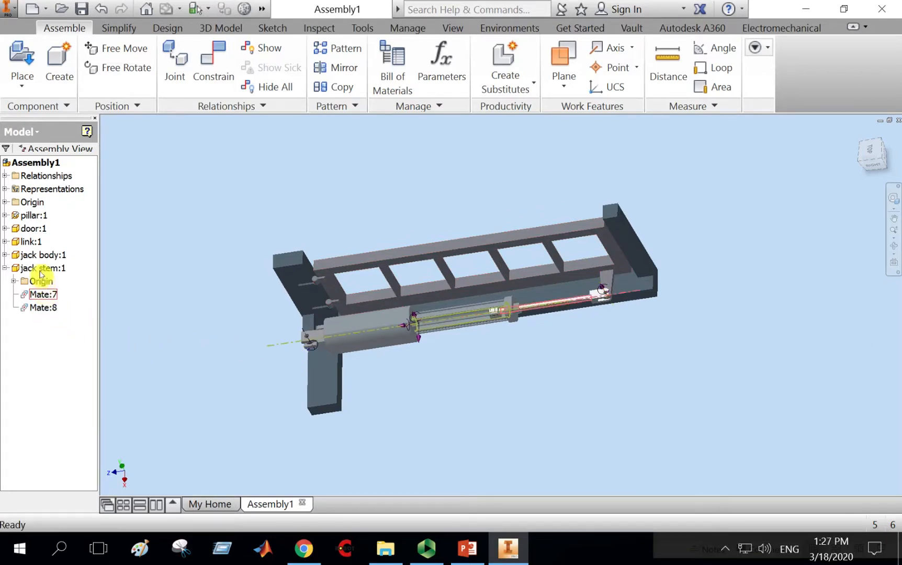
pyautogui.click(5, 269)
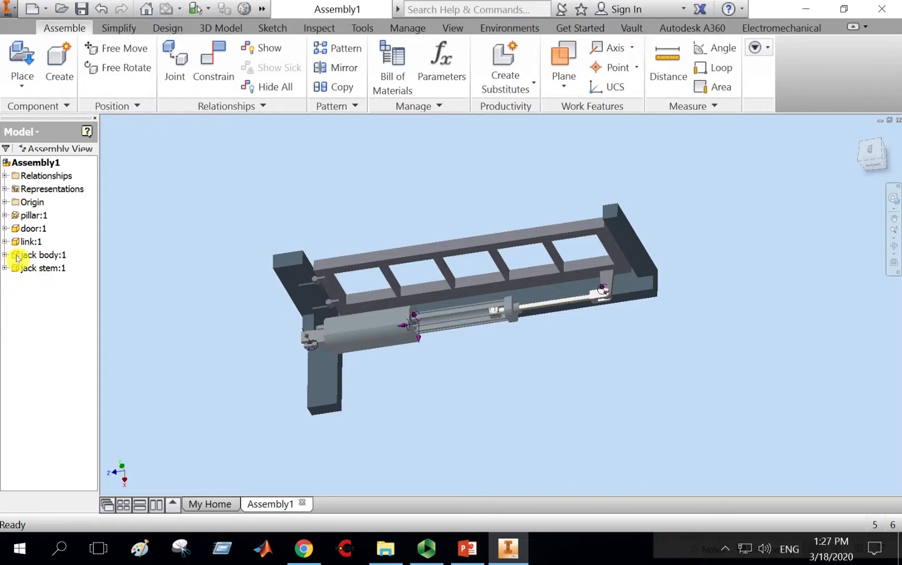
pyautogui.click(6, 229)
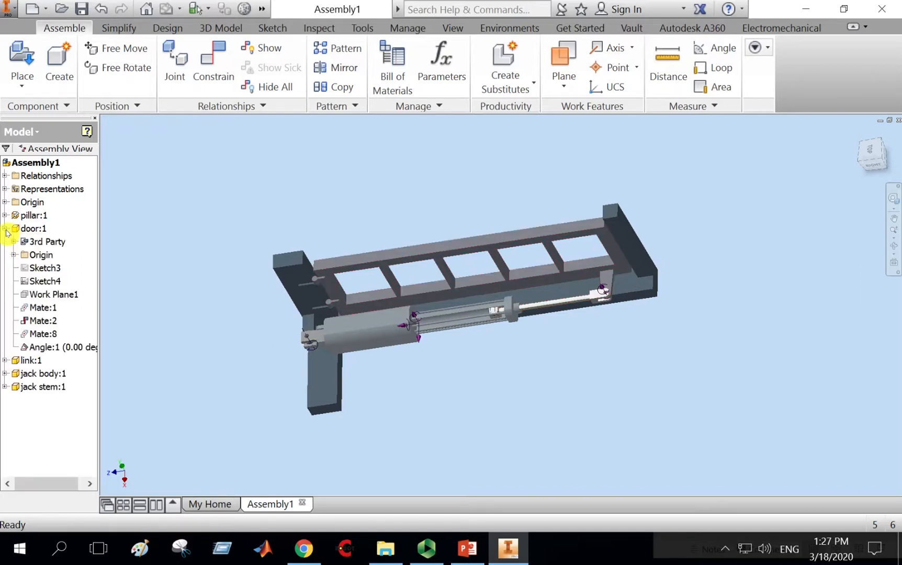
# Drive the angle constraint with end angles of 50 and -50 deg to test the swing, then cancel.
pyautogui.rightClick(53, 350)
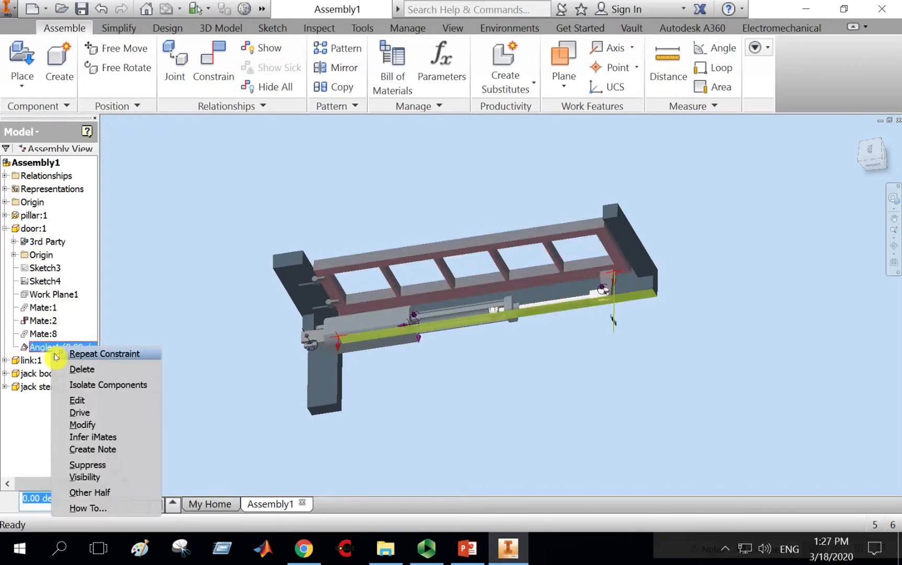
pyautogui.click(87, 415)
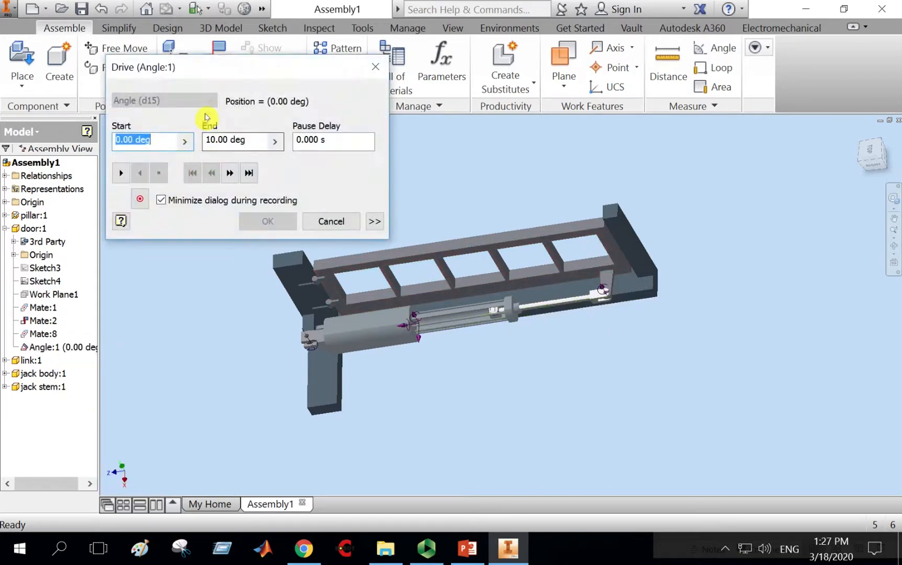
pyautogui.moveTo(201, 68); pyautogui.dragTo(155, 36)
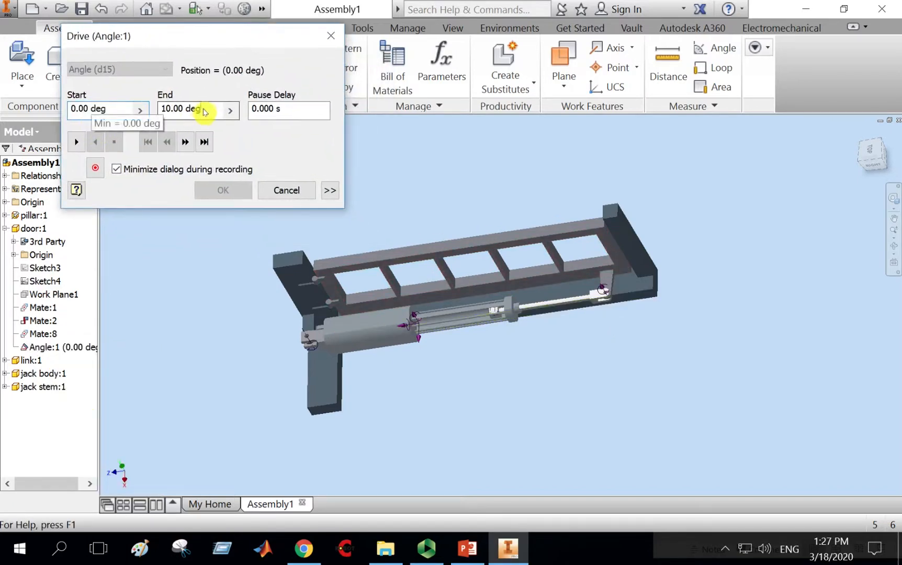
pyautogui.click(165, 110)
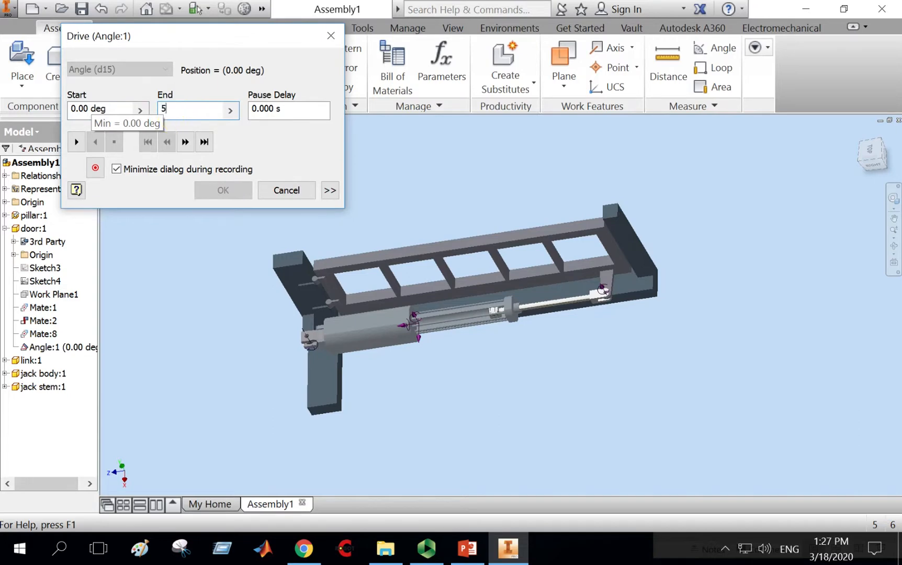
pyautogui.click(88, 141)
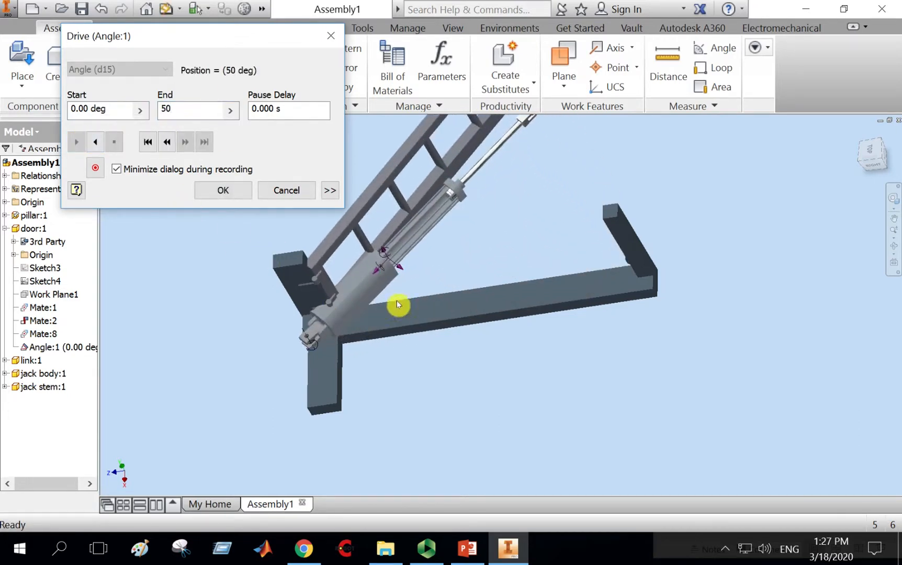
pyautogui.click(176, 110)
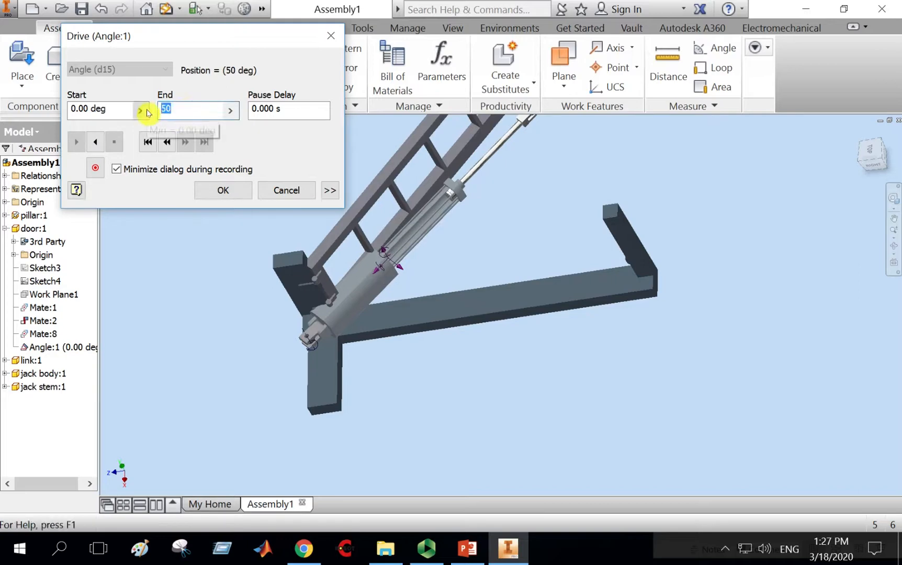
pyautogui.click(148, 142)
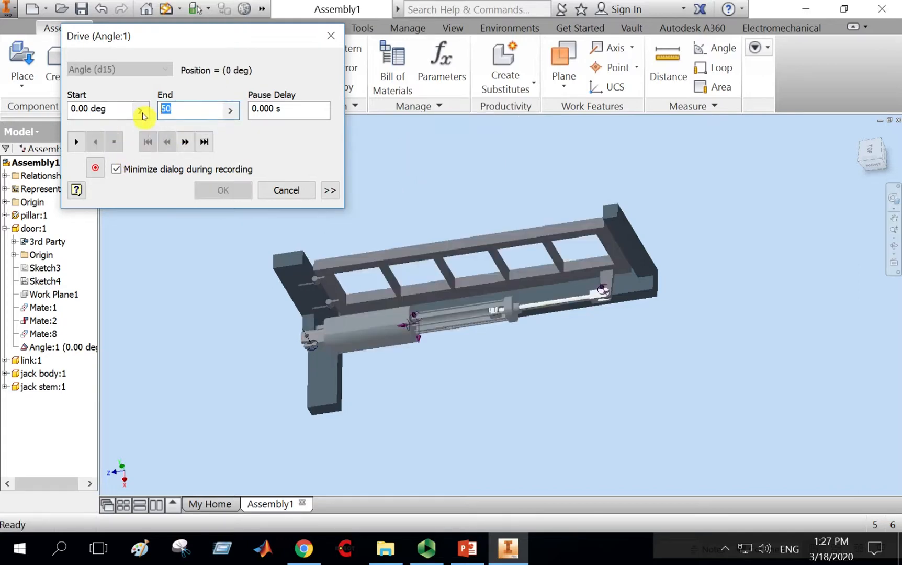
pyautogui.write('-50')
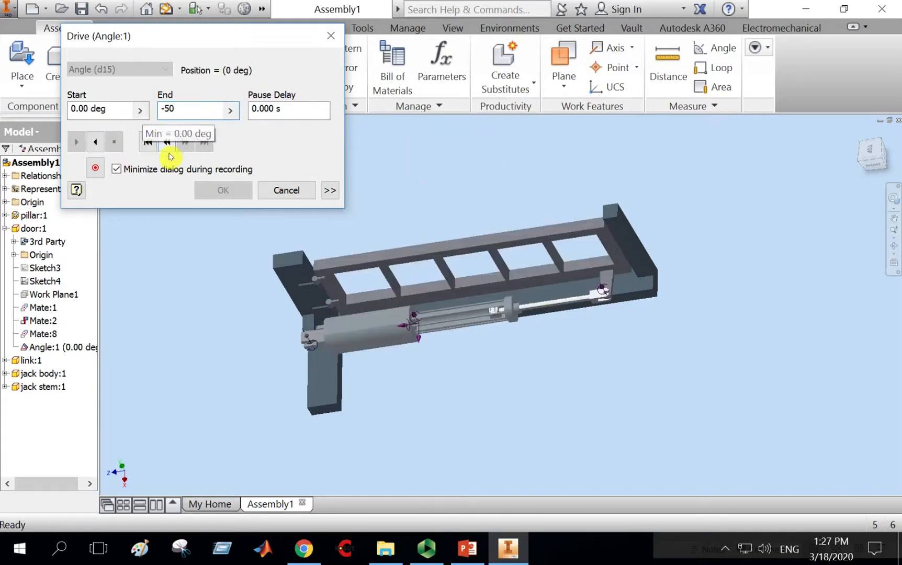
pyautogui.click(150, 146)
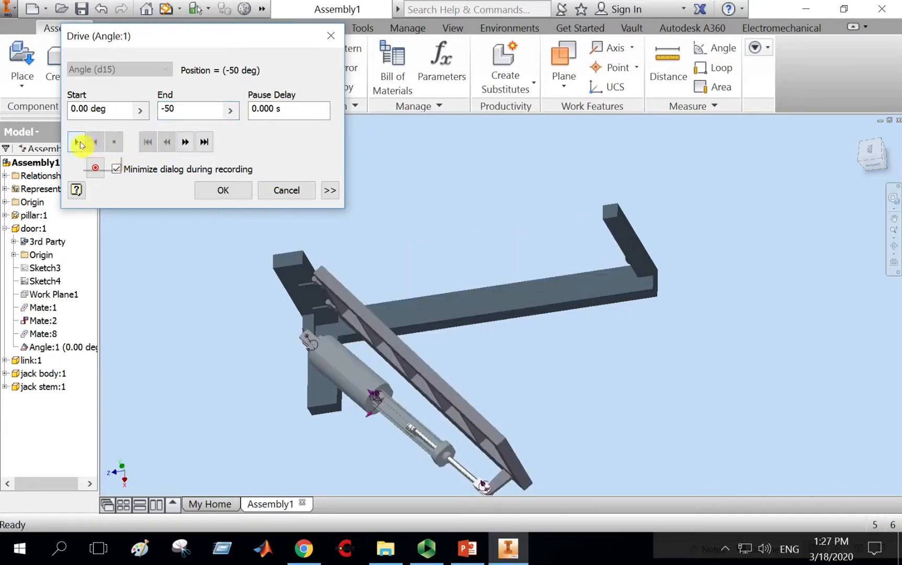
pyautogui.click(80, 145)
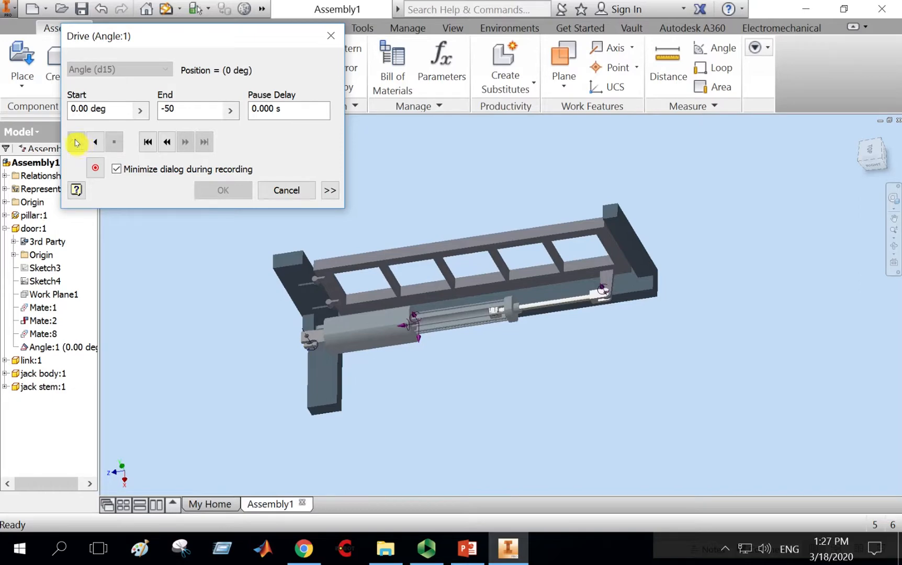
pyautogui.click(287, 191)
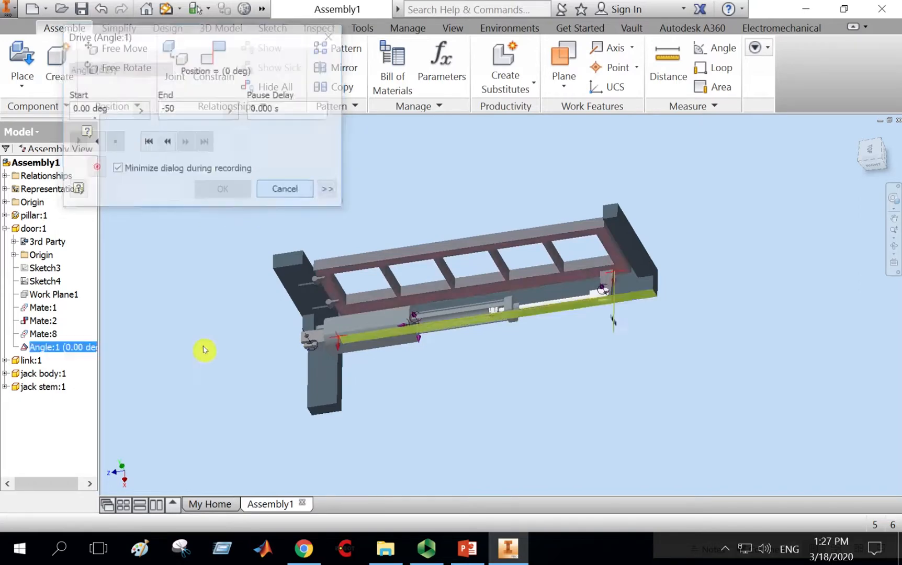
# Delete the door's angle constraint.
pyautogui.rightClick(77, 348)
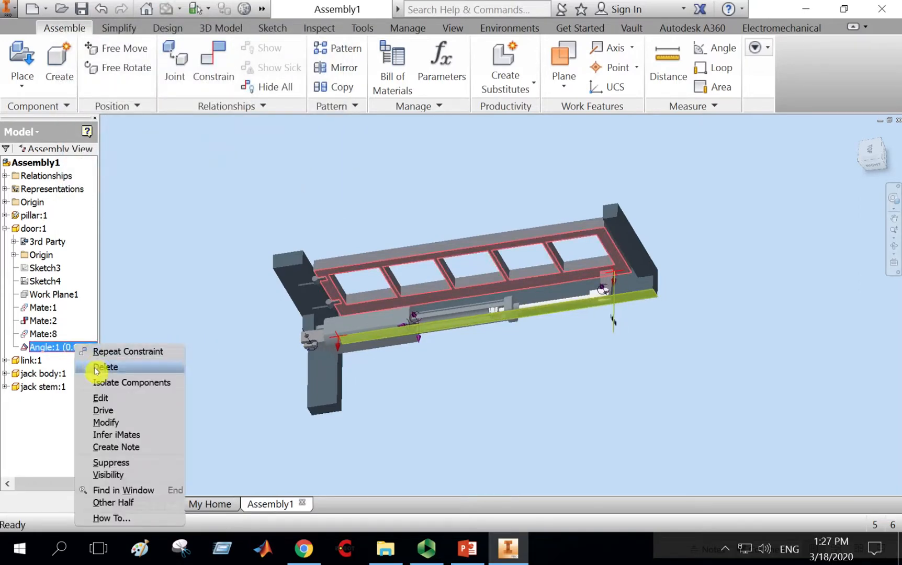
pyautogui.click(601, 423)
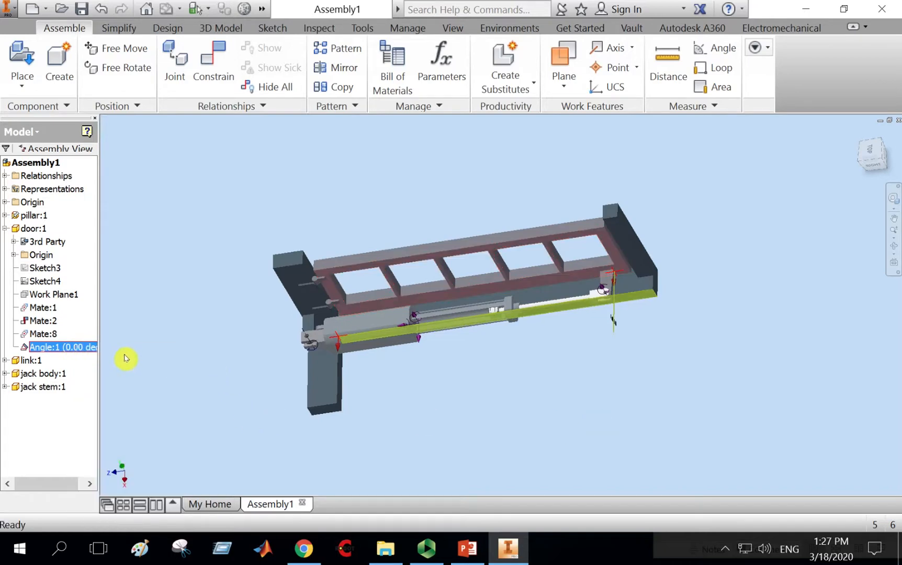
pyautogui.rightClick(76, 347)
pyautogui.click(140, 364)
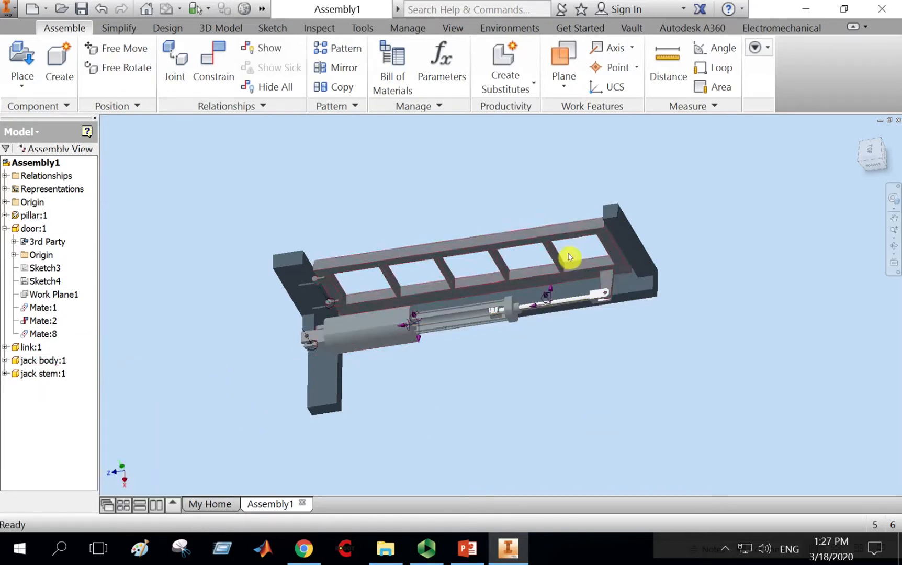
# Swing the door down and place a new directed 0.00 deg angle constraint between the door and the pillar.
pyautogui.moveTo(565, 234); pyautogui.dragTo(550, 345)
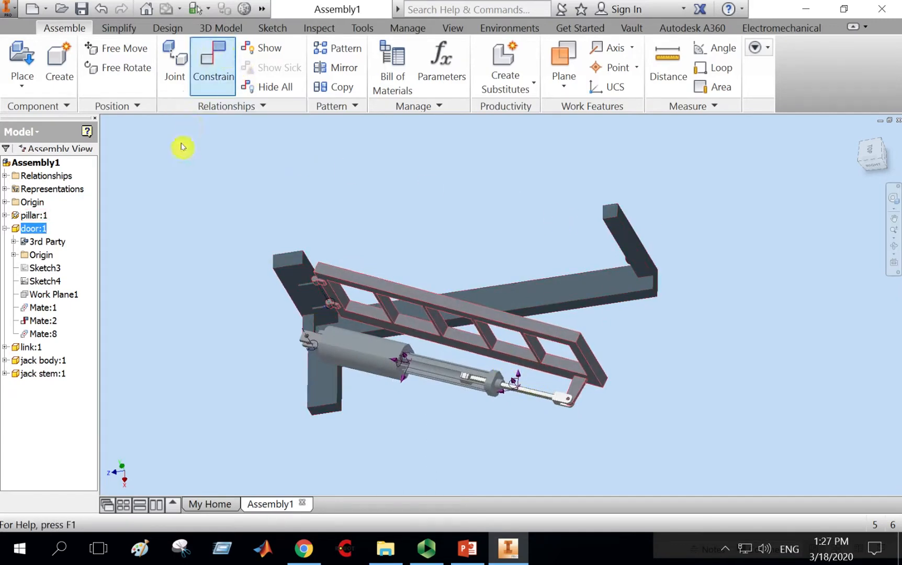
pyautogui.click(72, 112)
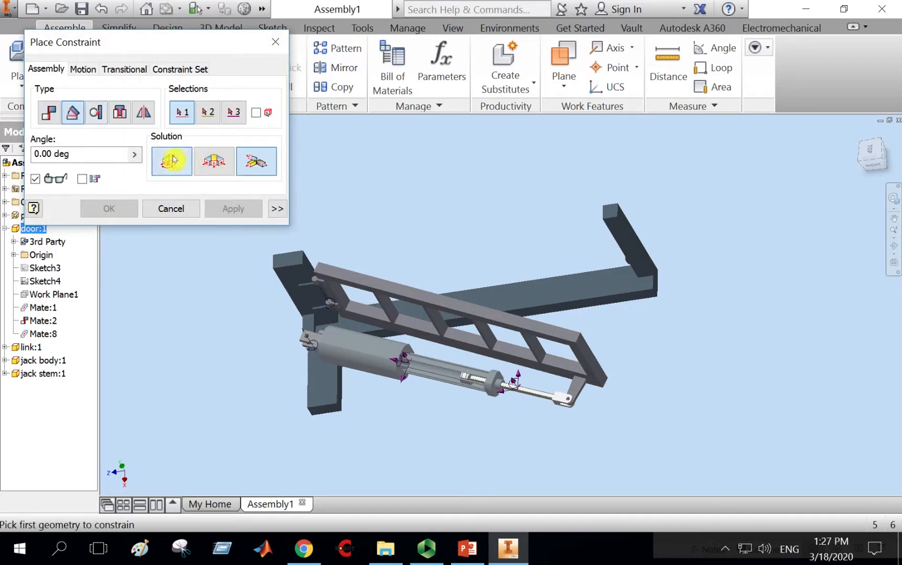
pyautogui.click(173, 159)
pyautogui.click(571, 309)
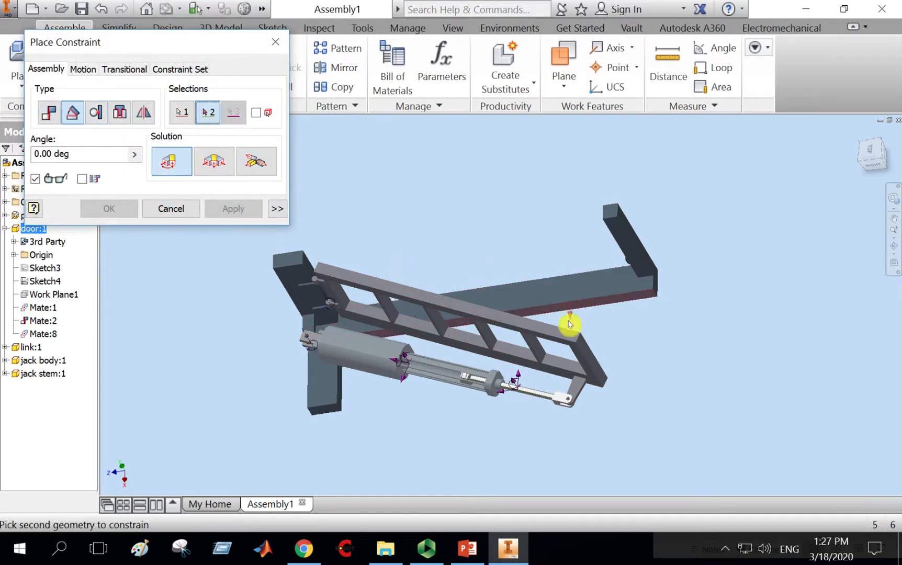
pyautogui.click(558, 377)
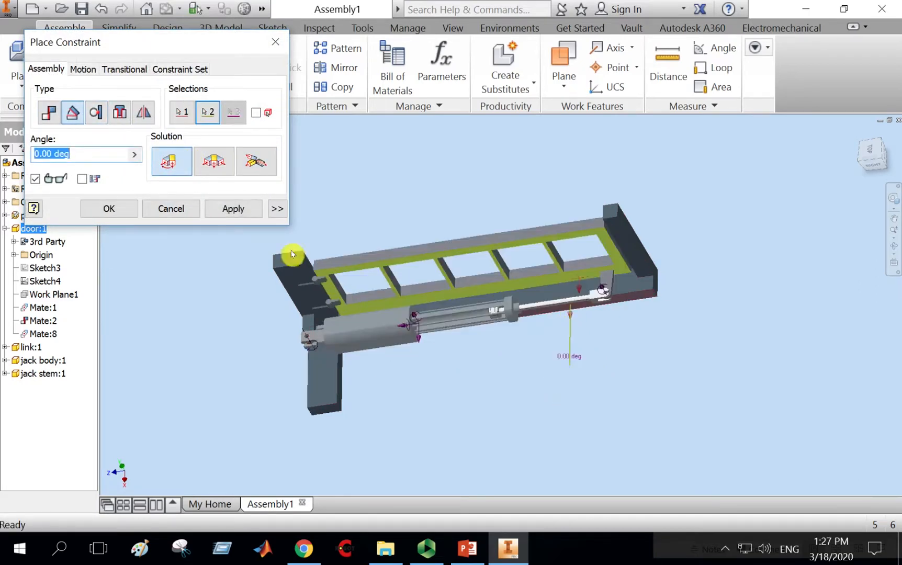
pyautogui.click(234, 214)
pyautogui.click(171, 209)
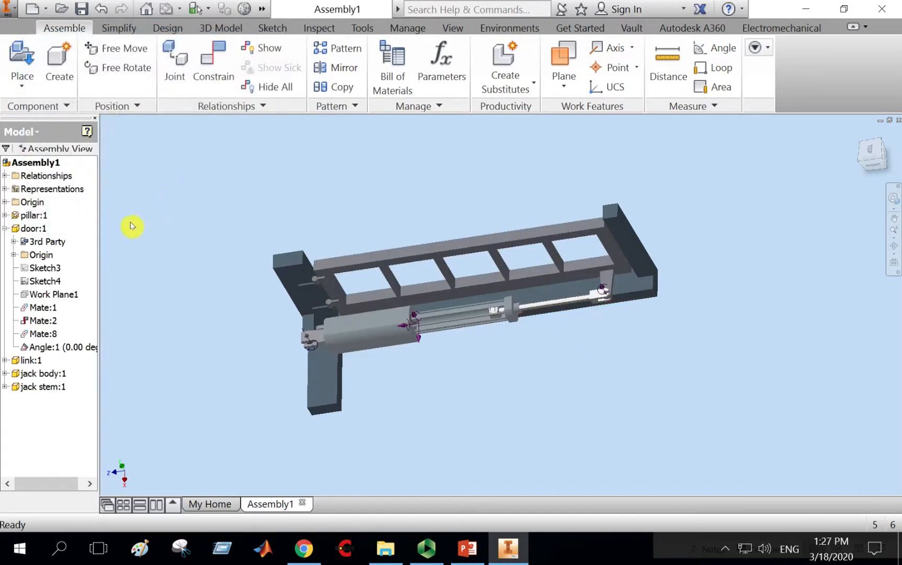
# Drive the new angle constraint from 0 to 90 deg to raise the gate.
pyautogui.click(83, 348)
pyautogui.rightClick(79, 347)
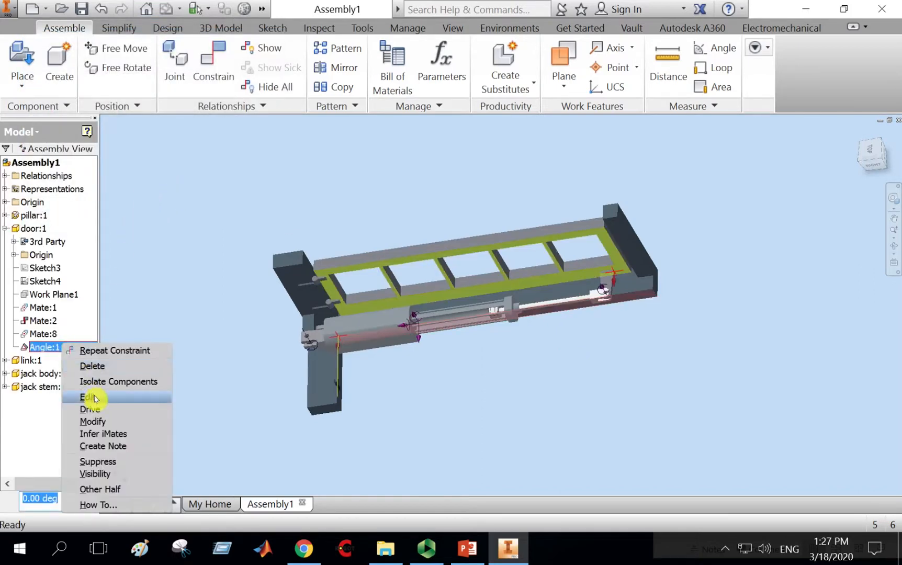
pyautogui.click(98, 412)
pyautogui.moveTo(211, 111); pyautogui.dragTo(152, 114)
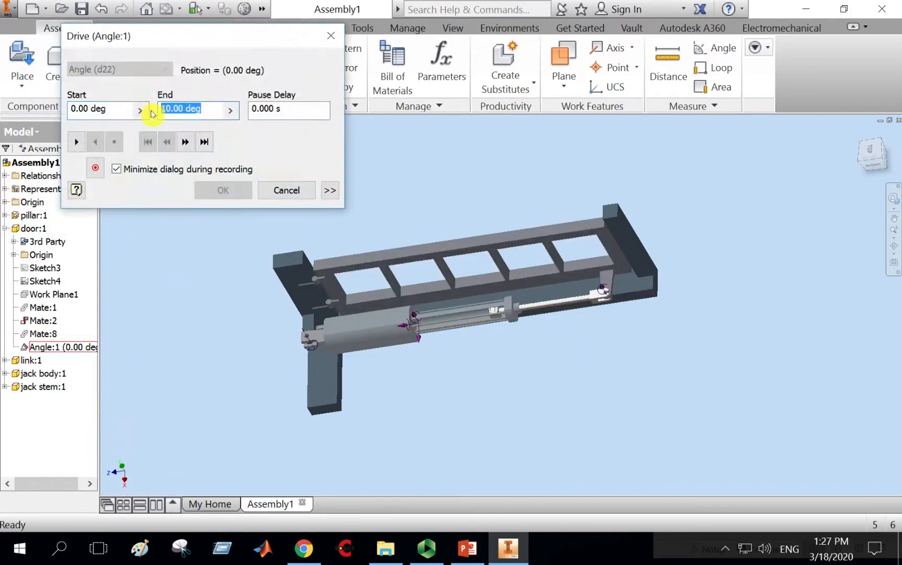
pyautogui.click(77, 141)
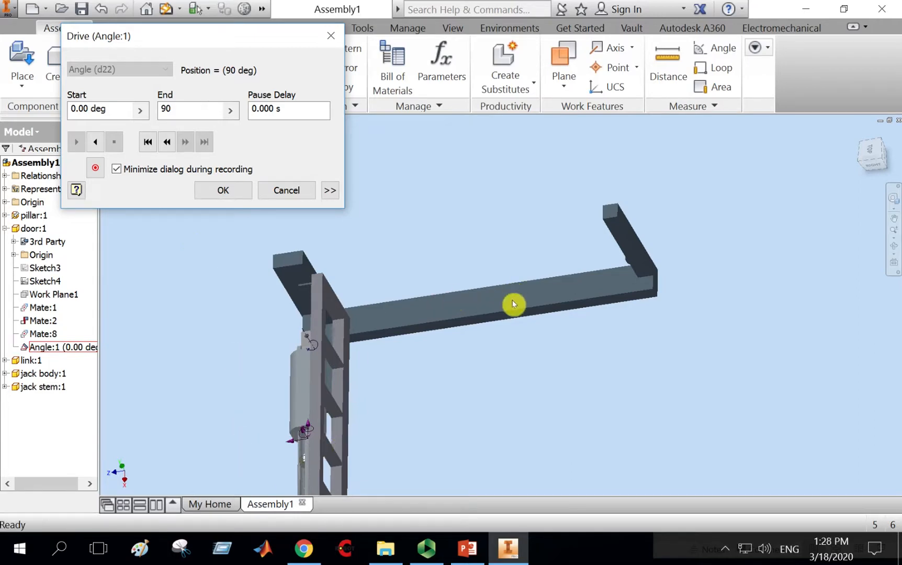
# Replay the angle constraint drive from 0 to 90 deg twice, cancelling the drive each time.
pyautogui.click(148, 142)
pyautogui.click(75, 142)
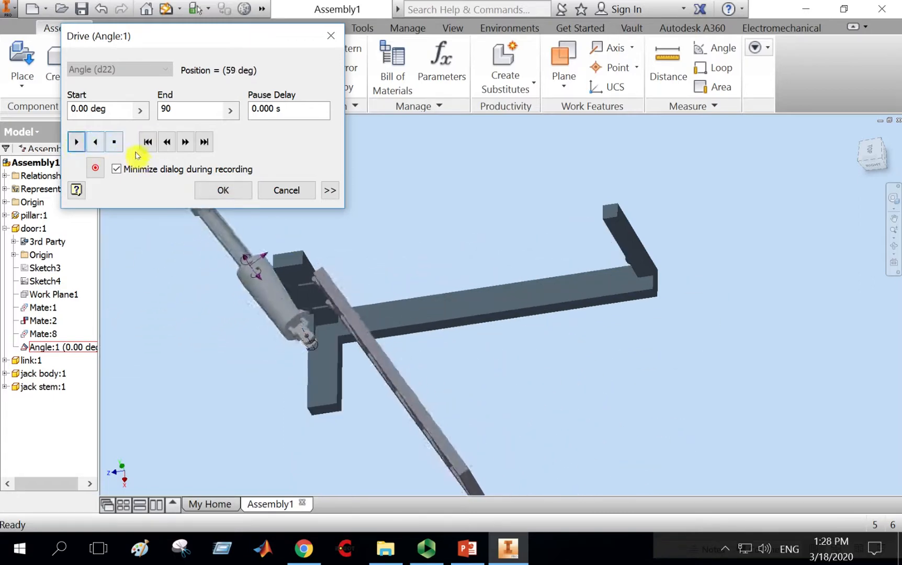
pyautogui.click(148, 142)
pyautogui.click(297, 191)
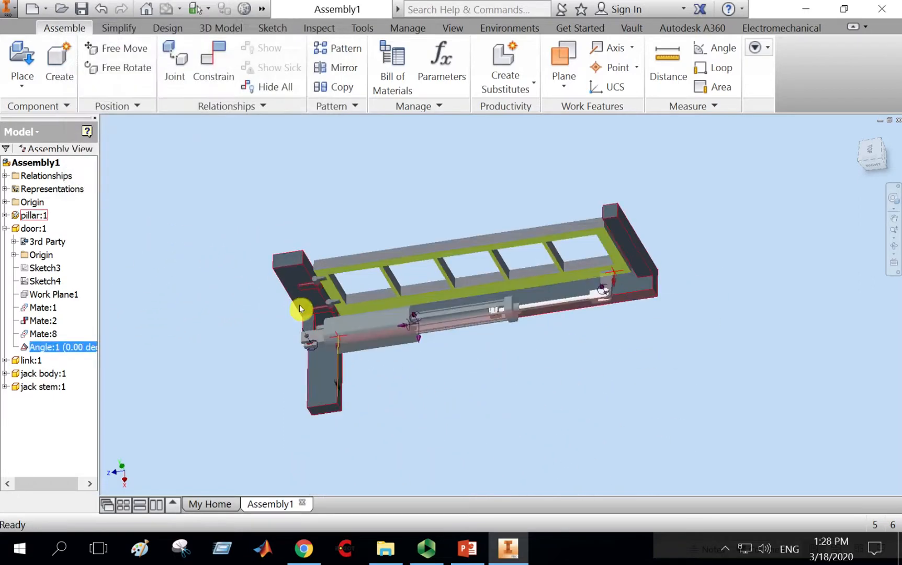
pyautogui.rightClick(57, 352)
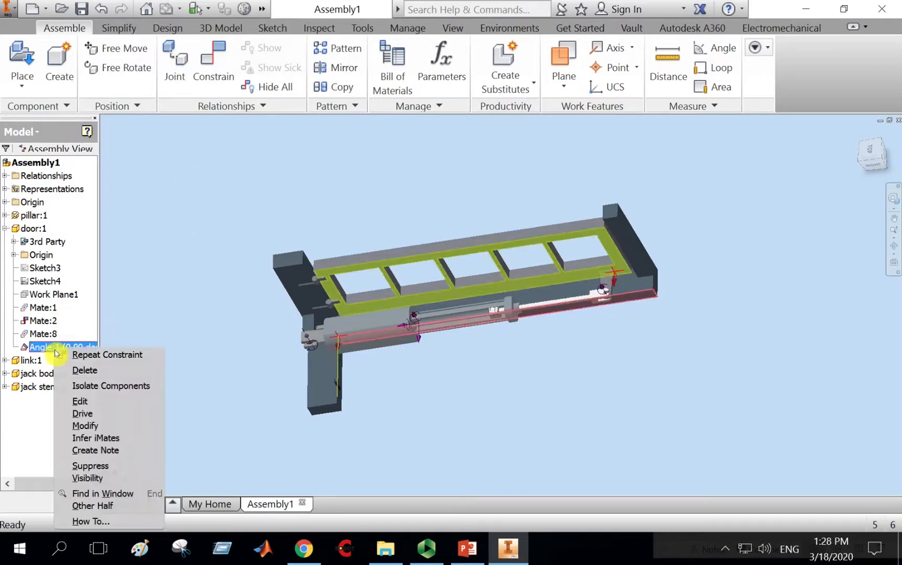
pyautogui.click(84, 414)
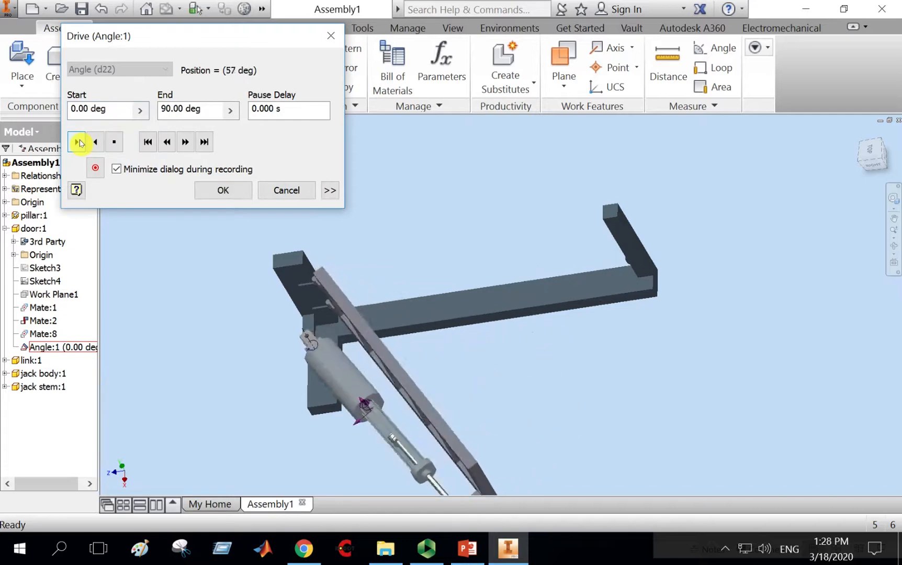
pyautogui.click(283, 189)
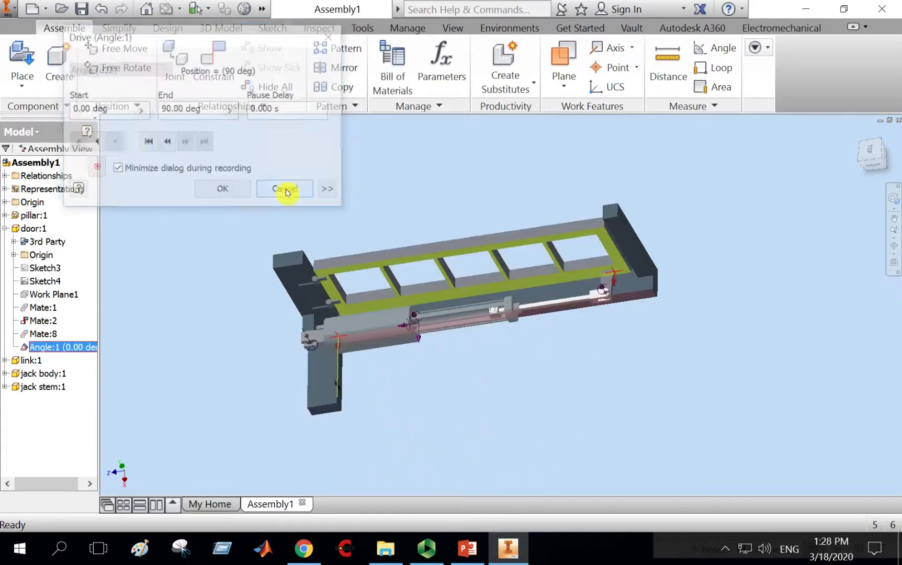
# Delete the angle constraint between the door and the pillar.
pyautogui.rightClick(51, 348)
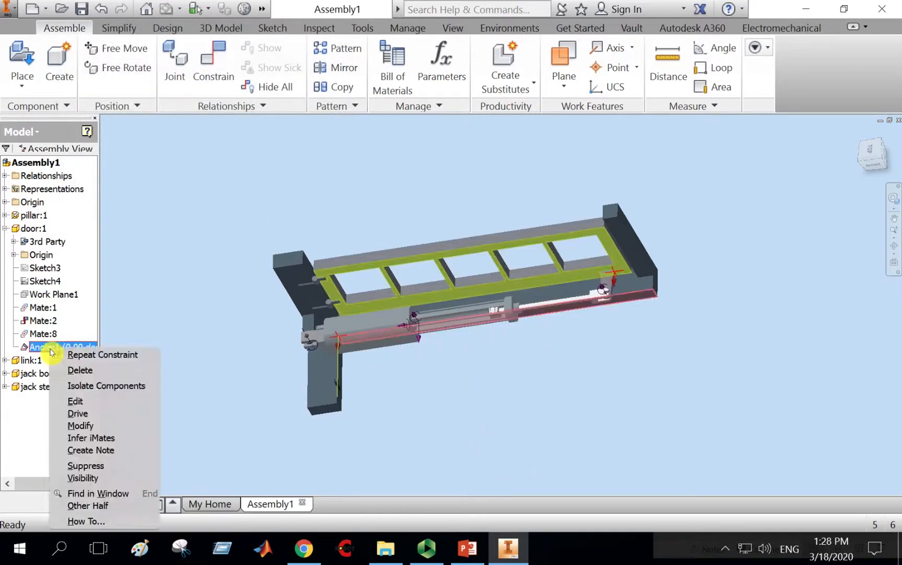
pyautogui.click(83, 371)
pyautogui.moveTo(675, 396); pyautogui.dragTo(646, 395, button='middle')
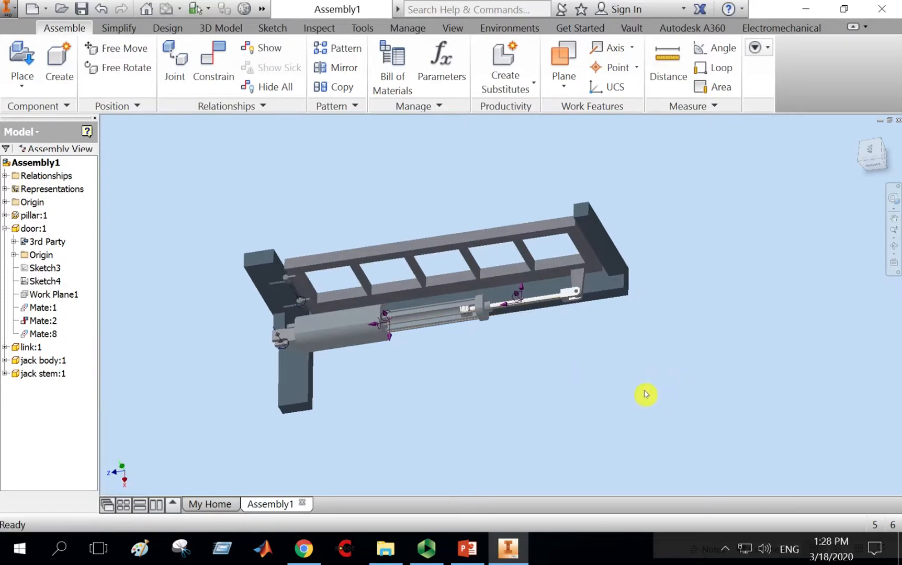
pyautogui.click(894, 246)
pyautogui.moveTo(699, 342); pyautogui.dragTo(554, 362)
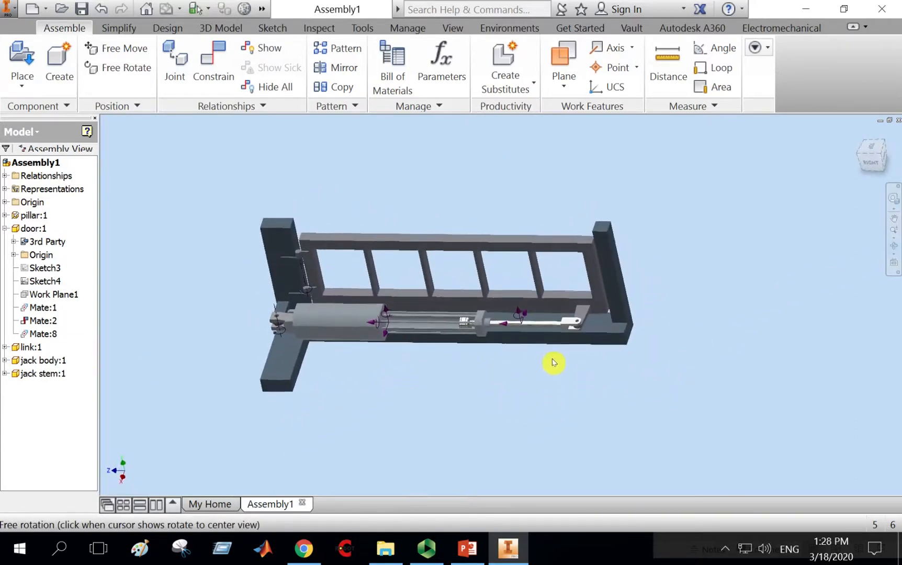
pyautogui.press('Escape')
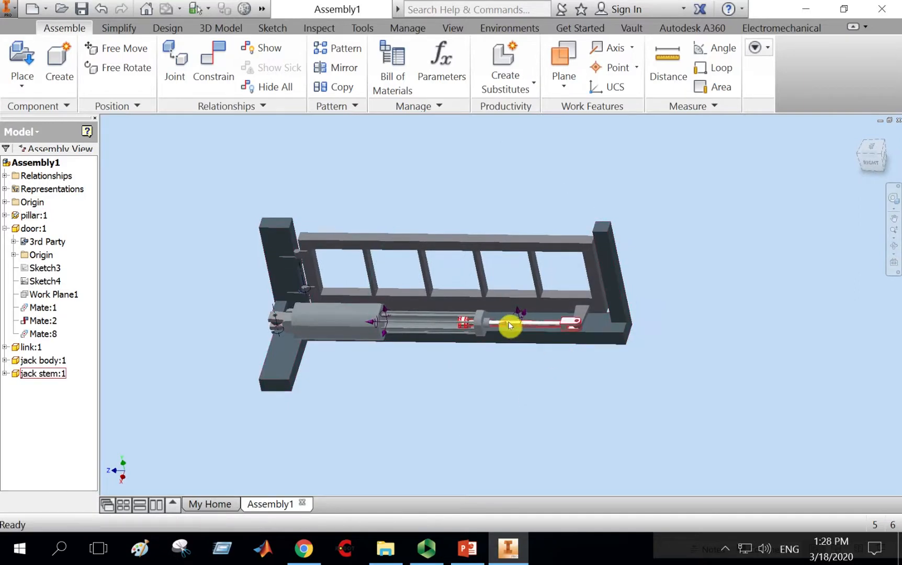
# Delete the jack body, jack stem and link components from the assembly.
pyautogui.click(375, 317)
pyautogui.press('Delete')
pyautogui.click(534, 327)
pyautogui.press('Delete')
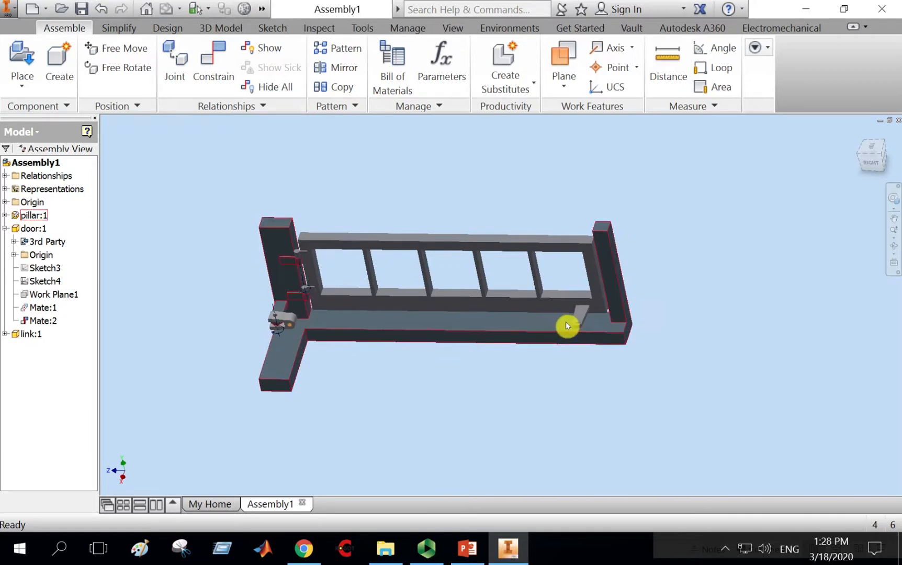
pyautogui.click(291, 320)
pyautogui.press('Delete')
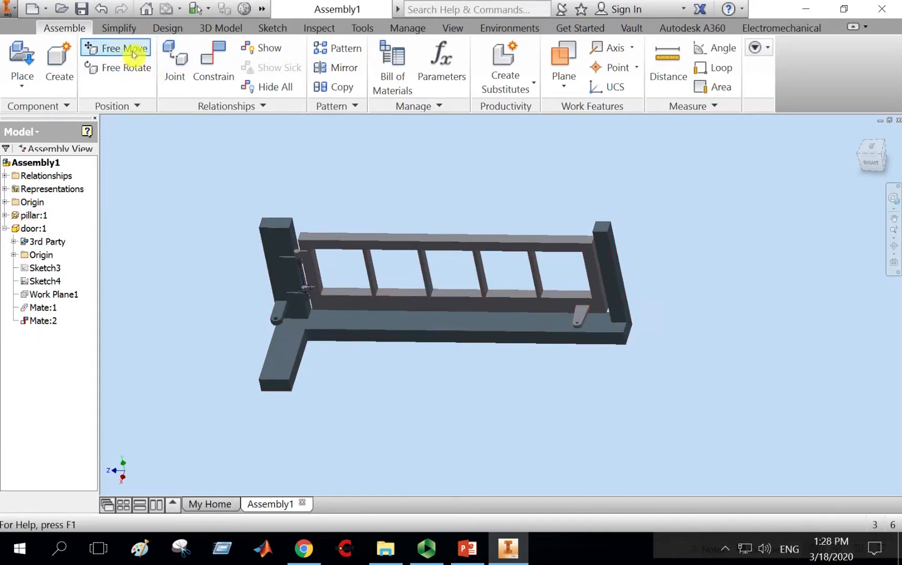
# Undo the three component deletions.
pyautogui.click(102, 11)
pyautogui.click(103, 11)
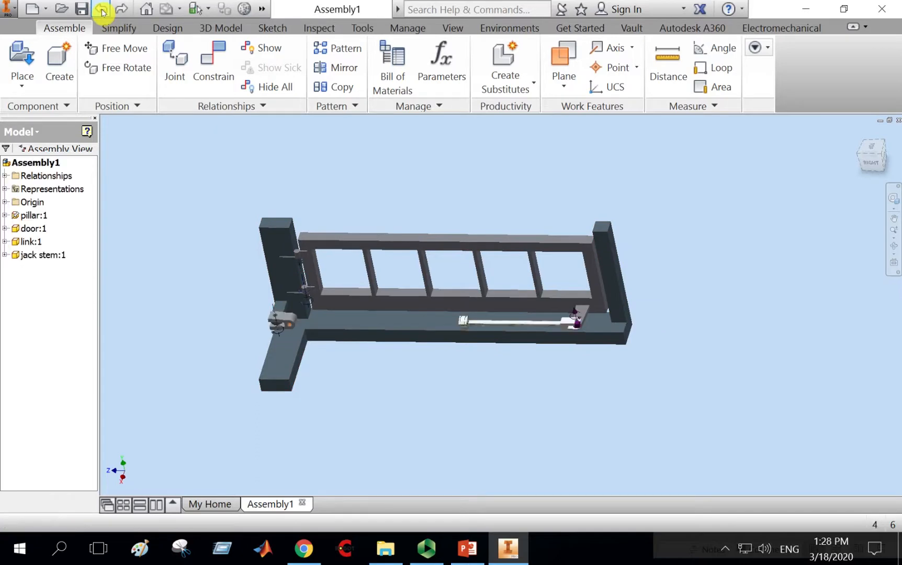
pyautogui.click(102, 11)
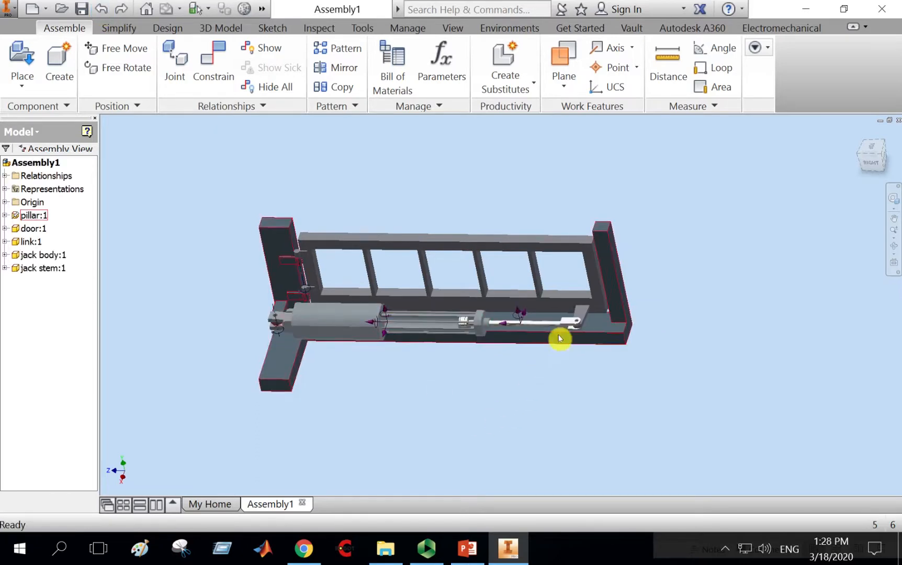
# Delete the jack stem's Mate:8 constraint.
pyautogui.click(4, 268)
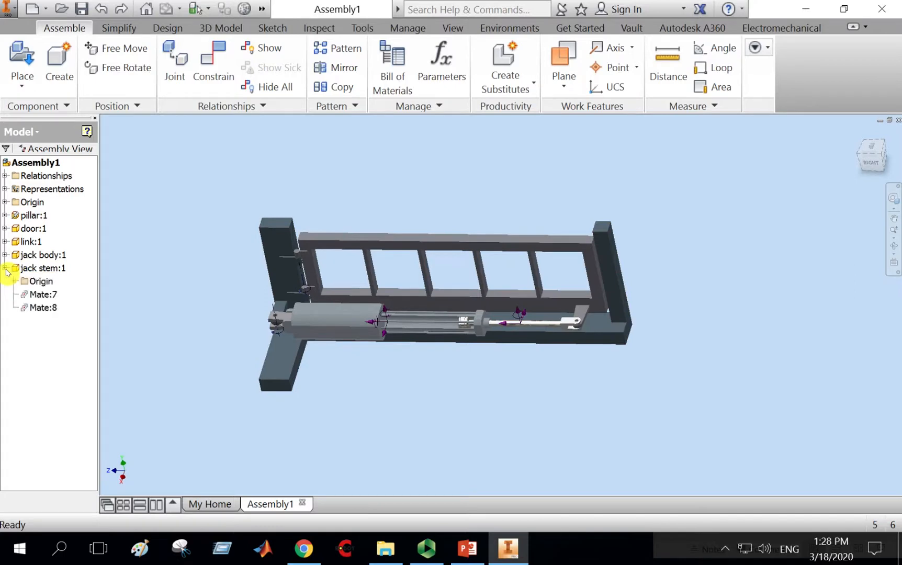
pyautogui.rightClick(44, 308)
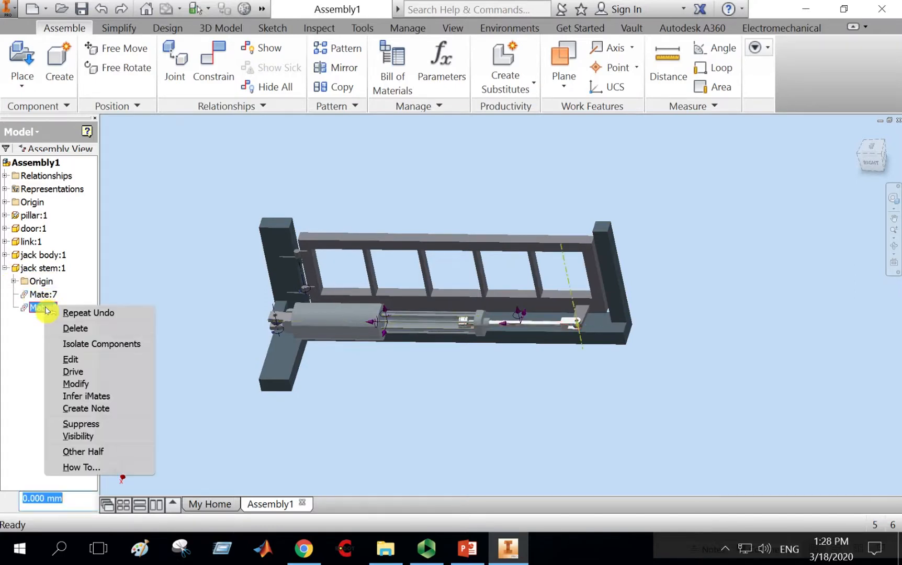
pyautogui.click(71, 331)
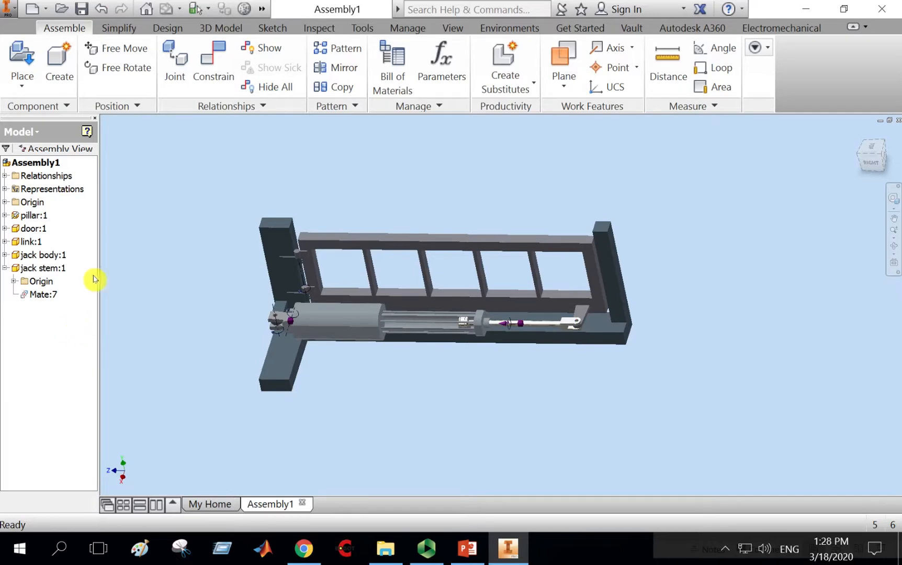
# Delete the door component from the assembly.
pyautogui.rightClick(32, 232)
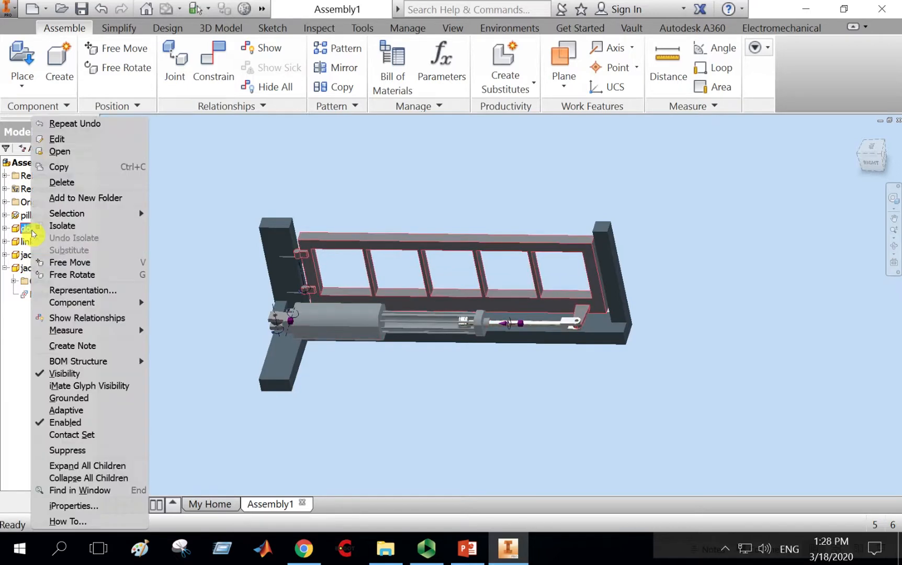
pyautogui.click(68, 182)
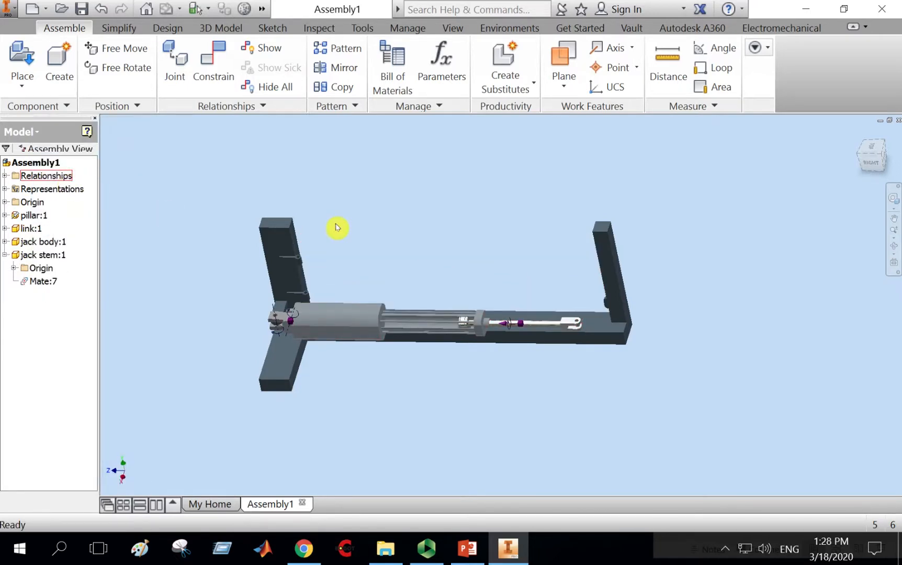
# Place a new instance of door.ipt in the assembly above the pillar.
pyautogui.click(895, 250)
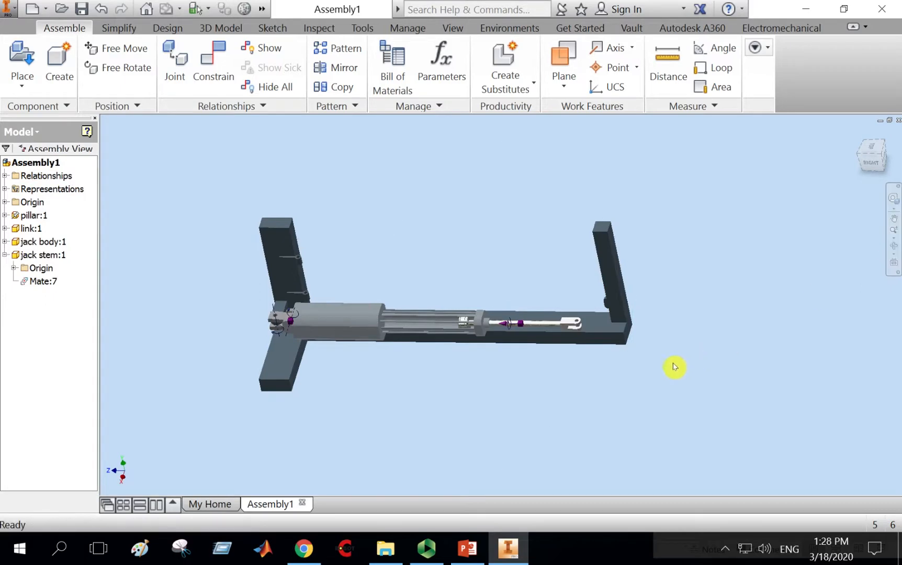
pyautogui.click(895, 247)
pyautogui.moveTo(560, 362); pyautogui.dragTo(545, 380)
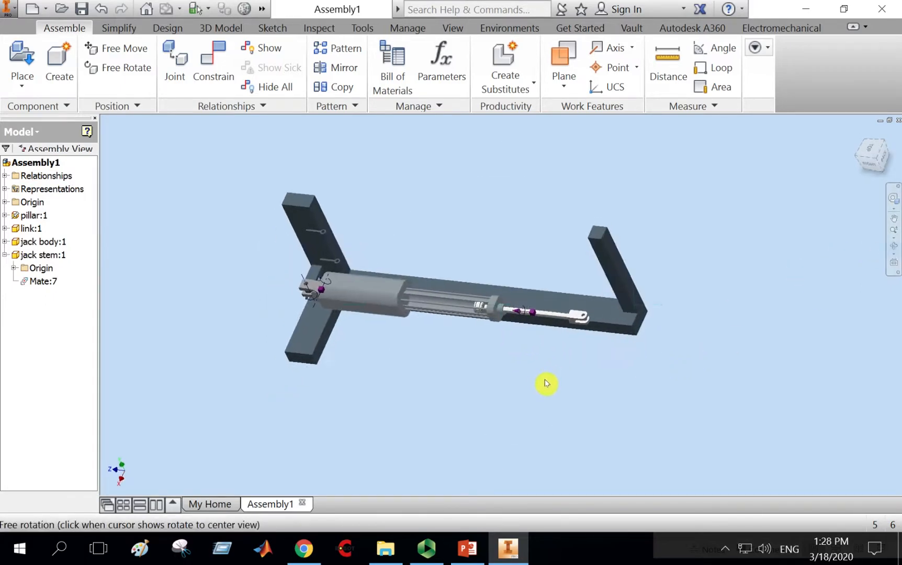
pyautogui.rightClick(540, 253)
pyautogui.click(580, 254)
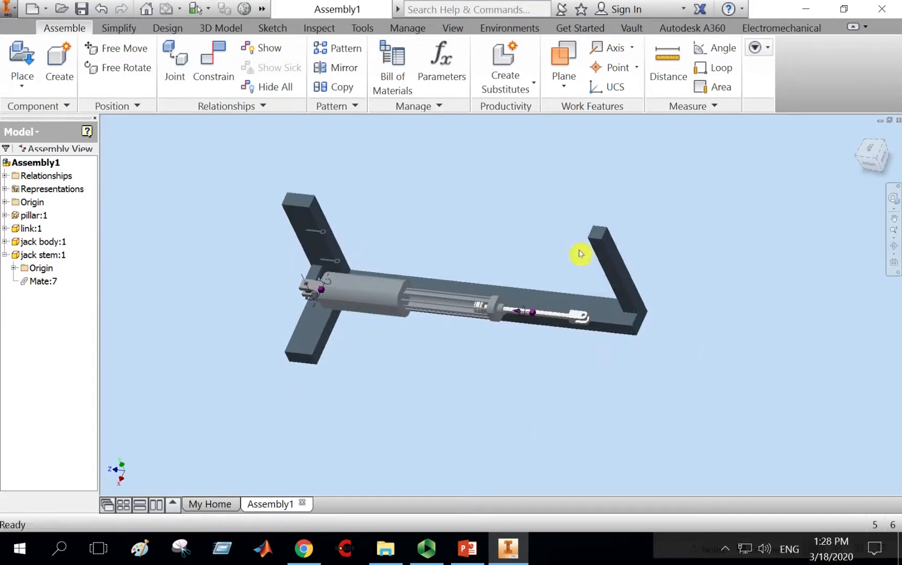
pyautogui.click(22, 56)
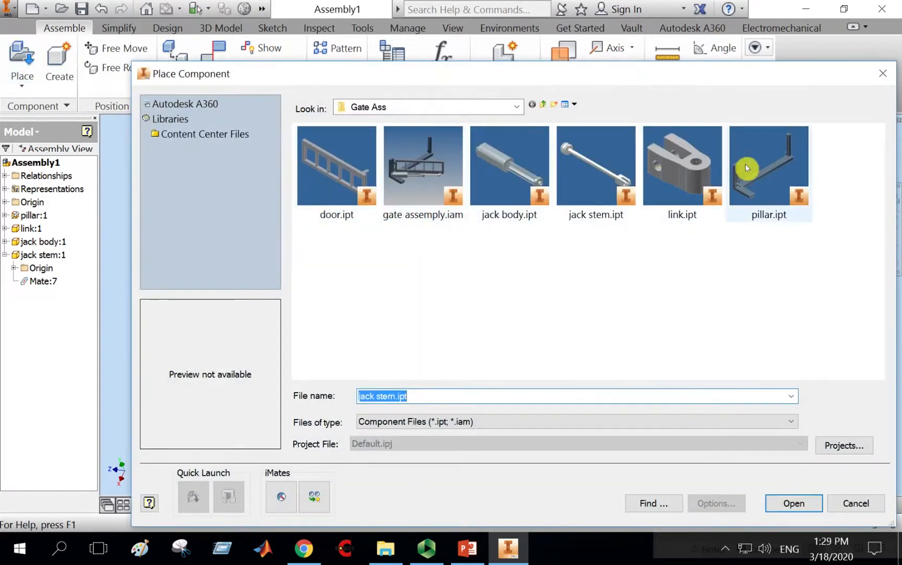
pyautogui.doubleClick(352, 152)
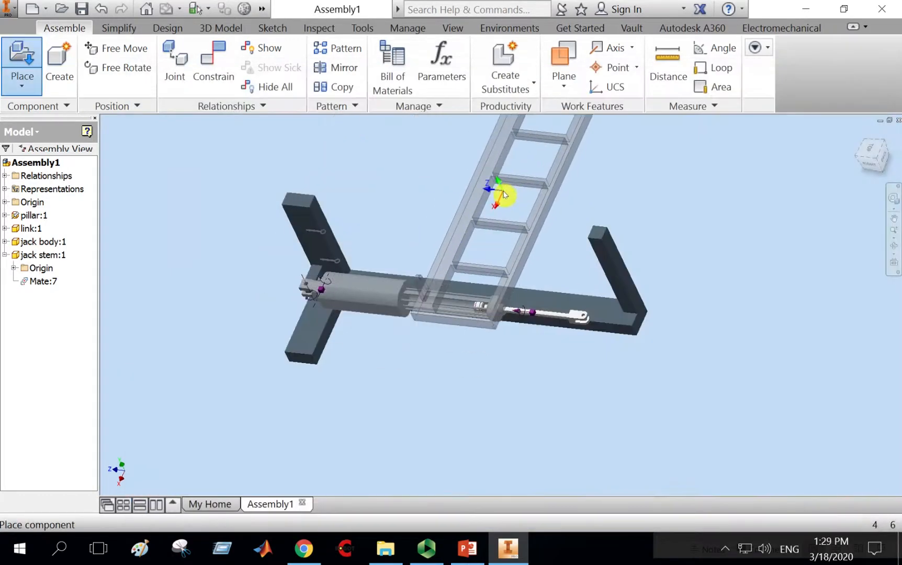
pyautogui.click(507, 136)
pyautogui.rightClick(505, 133)
pyautogui.click(561, 137)
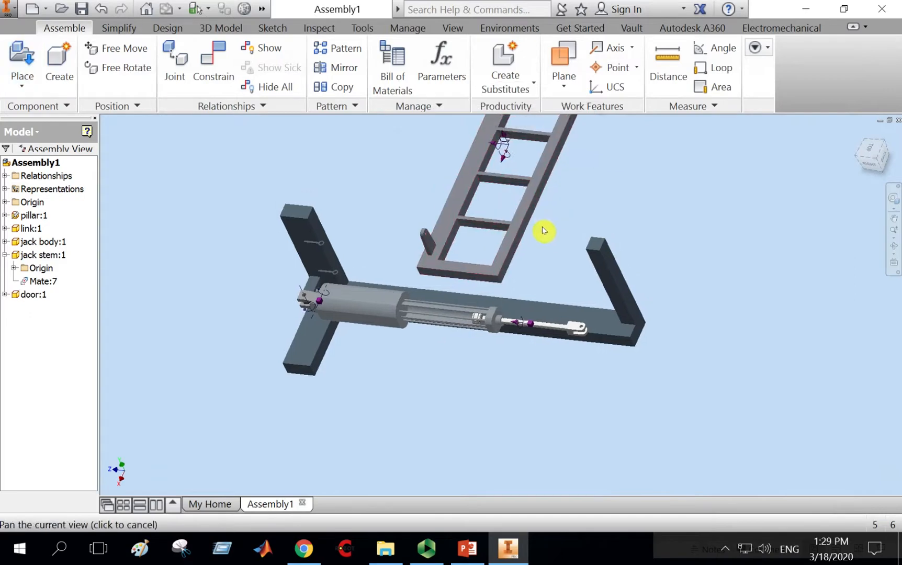
# Free-rotate the door so its hinge pins line up along the pillar.
pyautogui.moveTo(544, 228); pyautogui.dragTo(499, 282, button='middle')
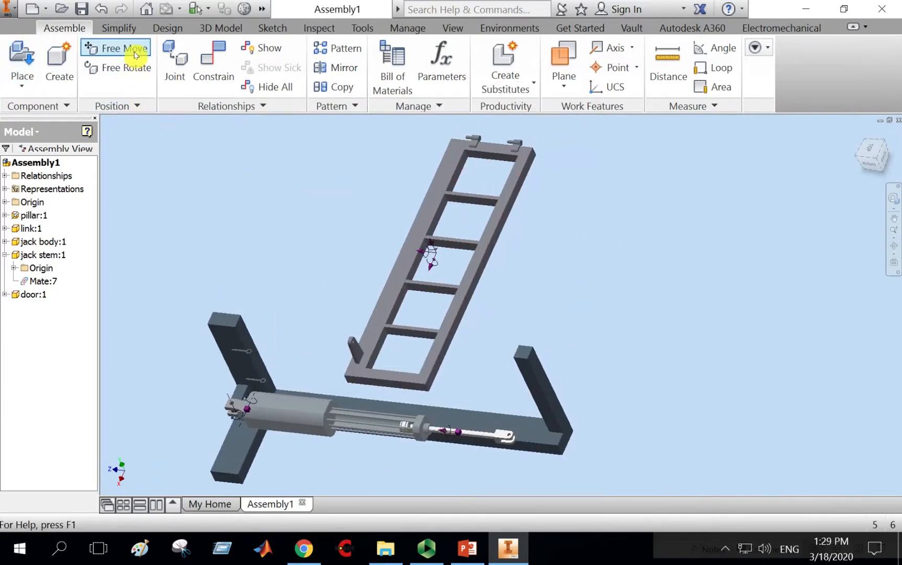
pyautogui.click(125, 67)
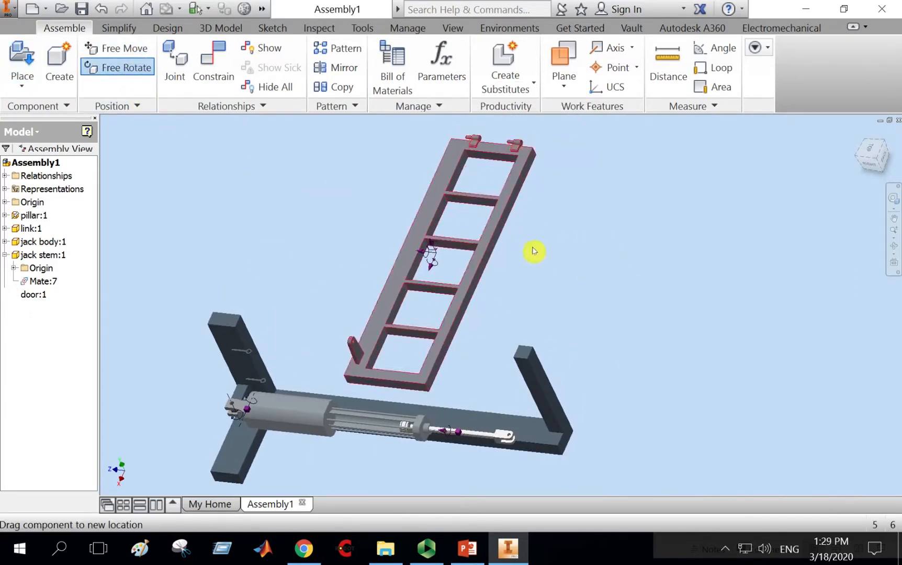
pyautogui.click(446, 212)
pyautogui.moveTo(378, 186); pyautogui.dragTo(278, 300)
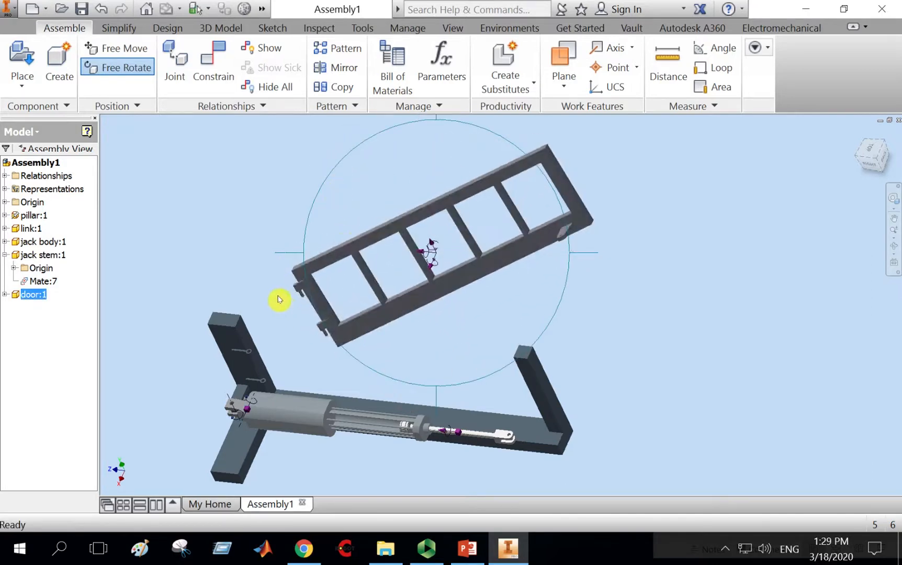
pyautogui.scroll(3, 343, 222)
pyautogui.moveTo(343, 222); pyautogui.dragTo(485, 140, button='middle')
pyautogui.rightClick(484, 141)
pyautogui.click(539, 142)
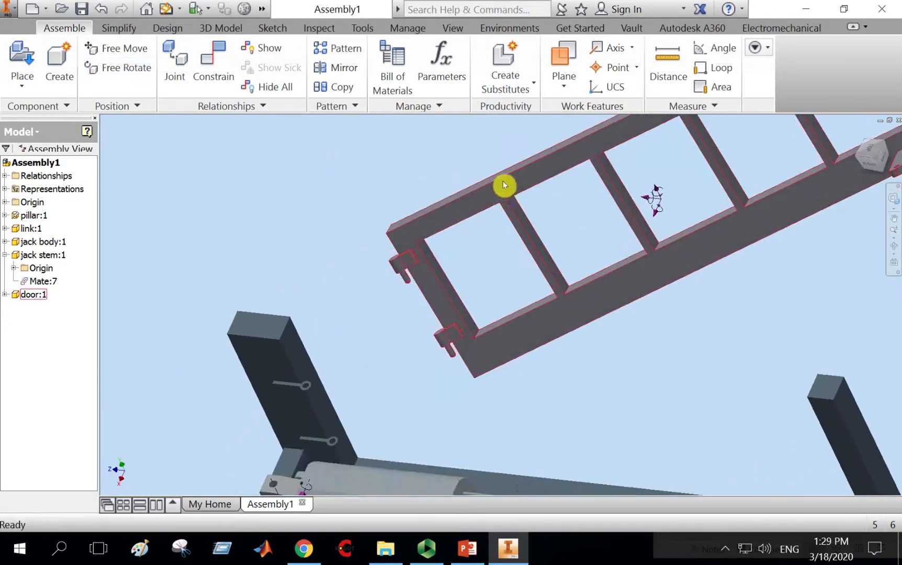
# Start an Insert constraint and select the door's upper hinge pin edge.
pyautogui.moveTo(503, 185); pyautogui.dragTo(440, 272)
pyautogui.scroll(-5, 373, 242)
pyautogui.scroll(5, 410, 199)
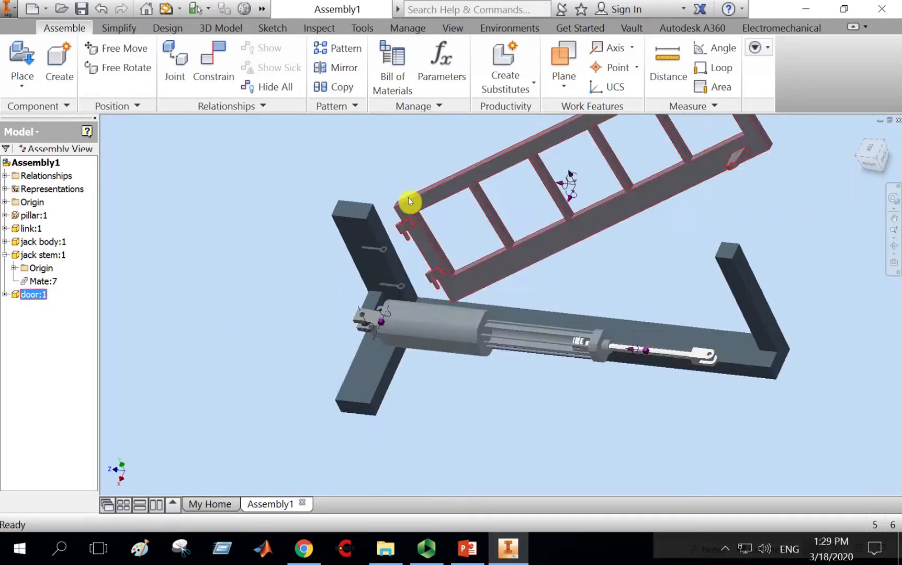
pyautogui.scroll(3, 410, 198)
pyautogui.moveTo(510, 275); pyautogui.dragTo(552, 209, button='middle')
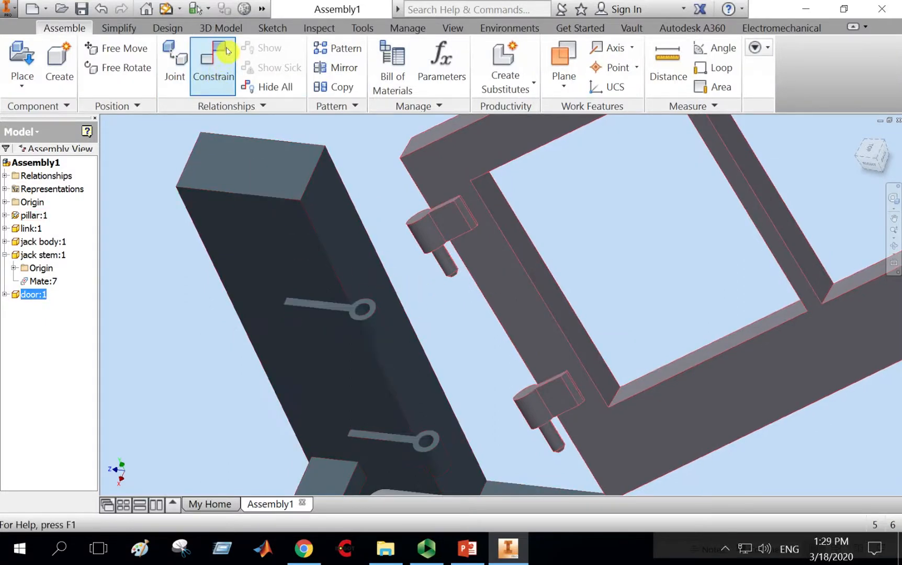
pyautogui.click(220, 68)
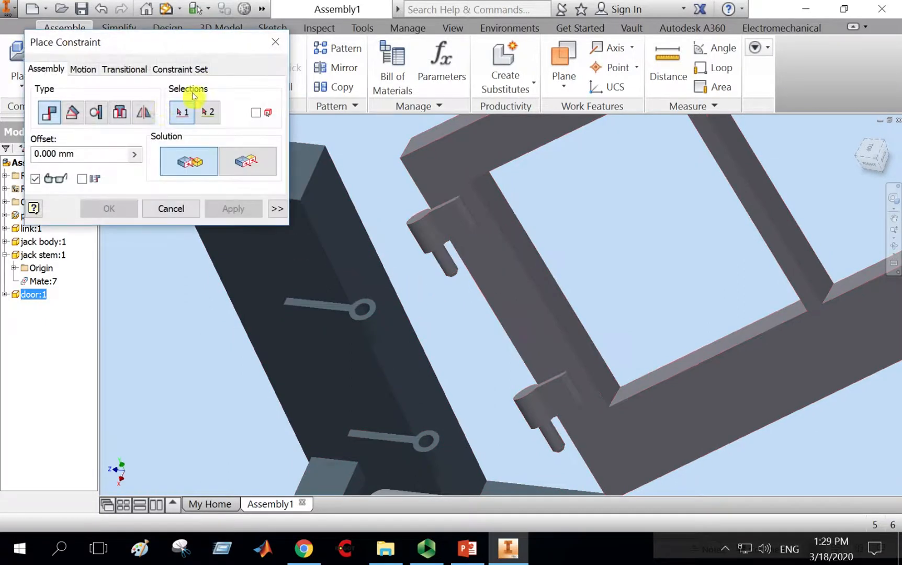
pyautogui.click(120, 112)
pyautogui.moveTo(157, 36); pyautogui.dragTo(121, 11)
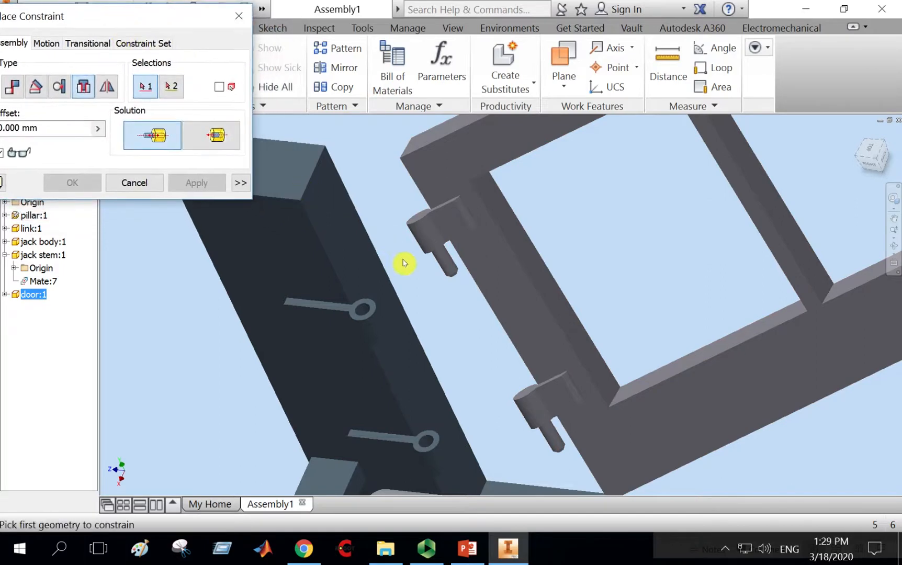
pyautogui.click(448, 270)
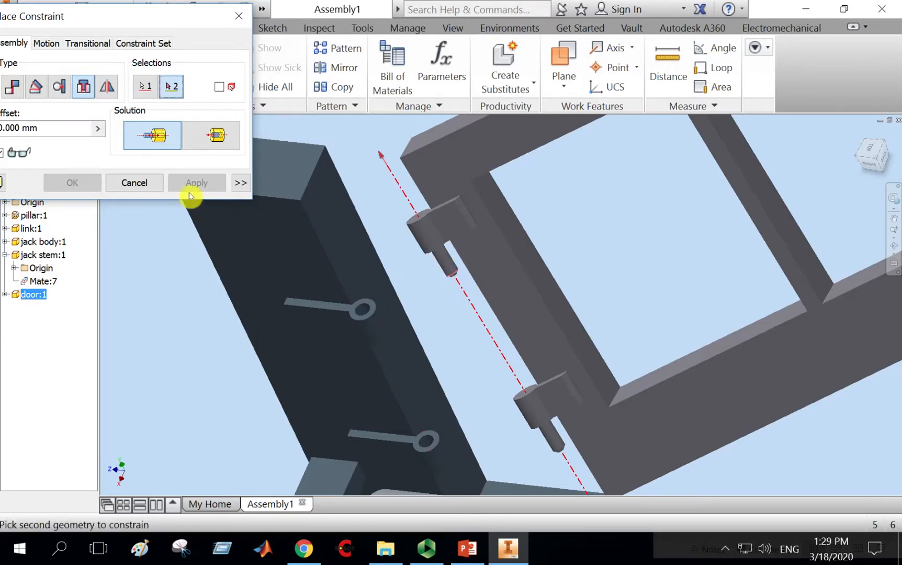
pyautogui.click(158, 182)
# Apply an Insert constraint between the door's upper hinge pin and the pillar's upper hinge hole.
pyautogui.click(226, 65)
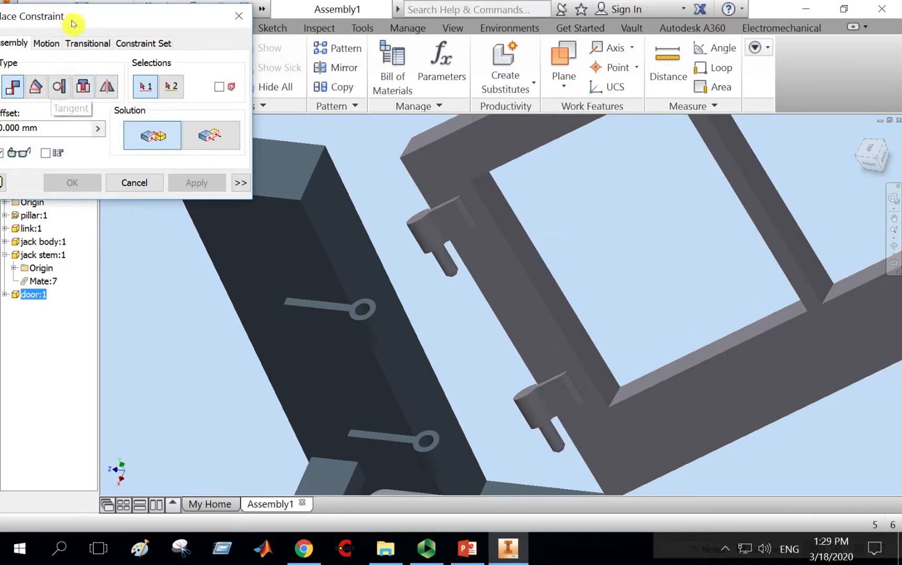
pyautogui.moveTo(71, 20); pyautogui.dragTo(154, 17)
pyautogui.click(118, 84)
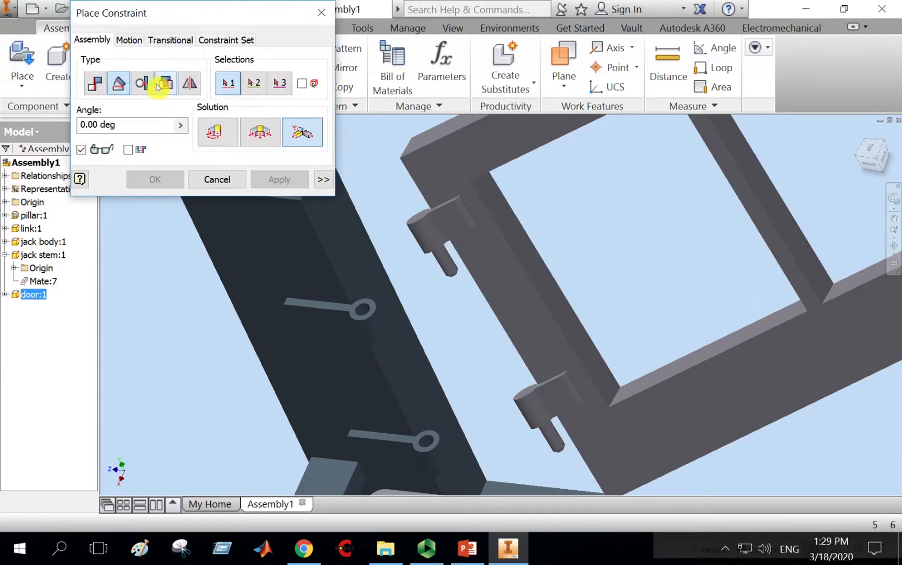
pyautogui.click(162, 83)
pyautogui.moveTo(173, 20); pyautogui.dragTo(99, 20)
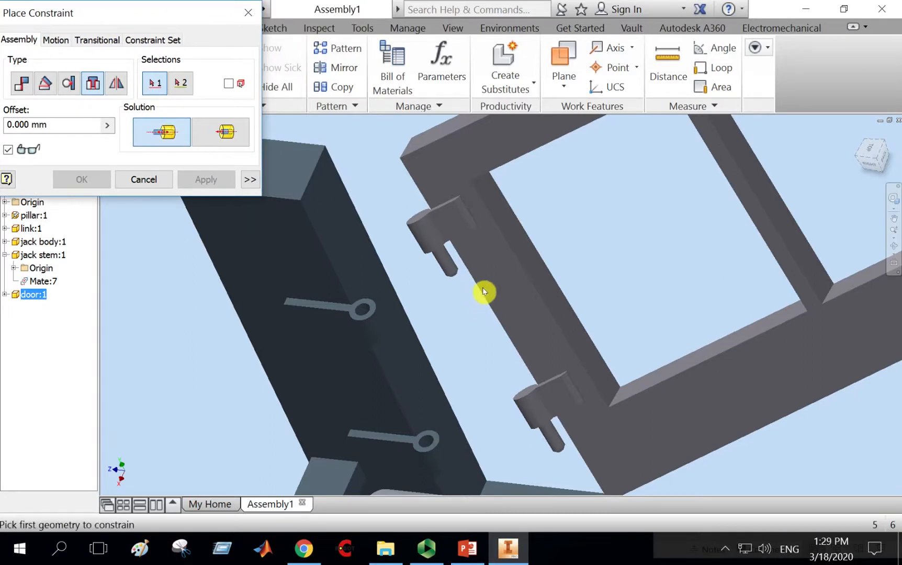
pyautogui.click(436, 255)
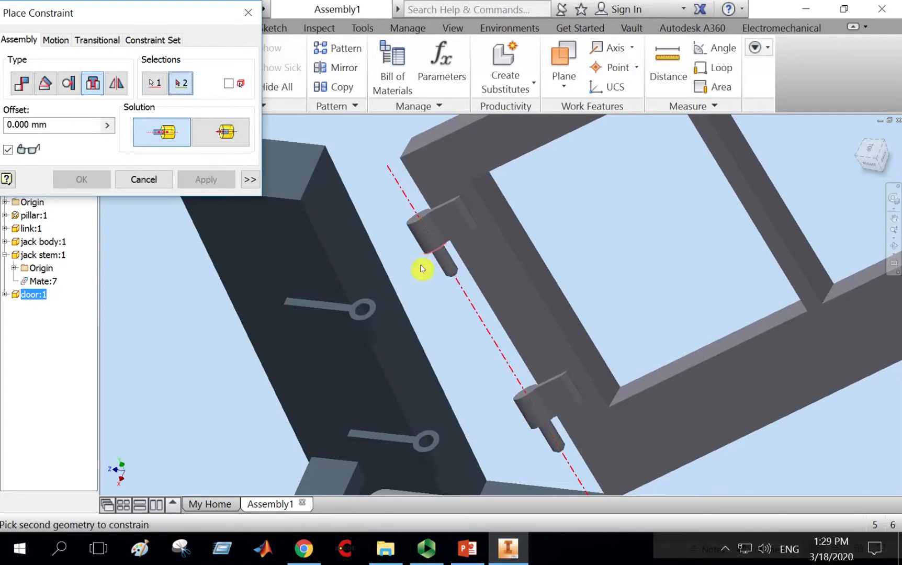
pyautogui.click(377, 307)
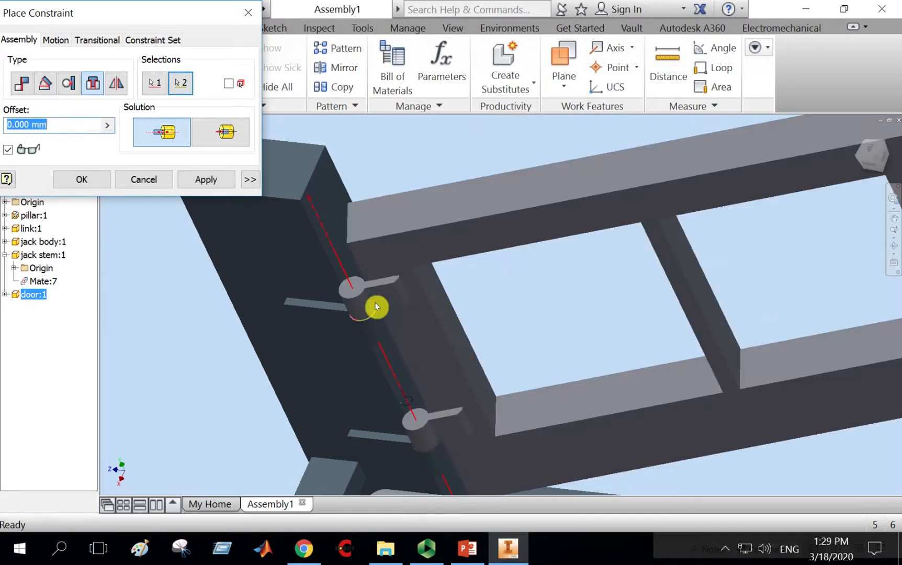
pyautogui.click(206, 181)
pyautogui.click(138, 179)
# Mate the axis of the door's lug hole to the axis of the jack stem's end-eye hole.
pyautogui.scroll(-5, 324, 245)
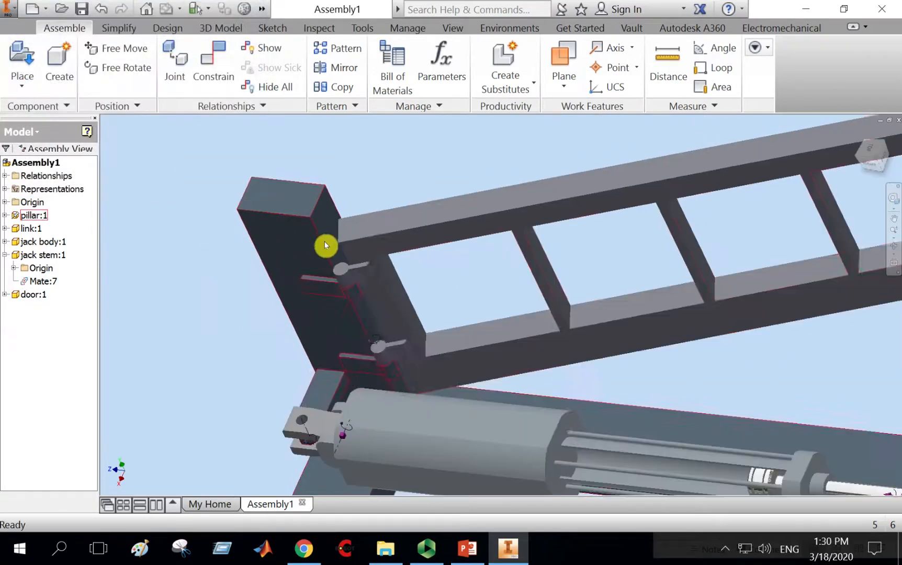
pyautogui.scroll(-3, 471, 306)
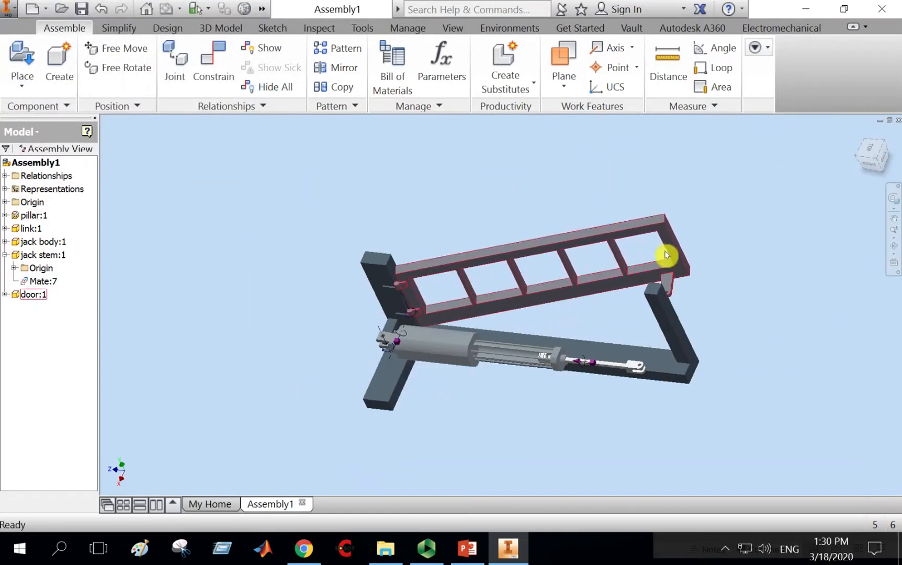
pyautogui.moveTo(666, 256); pyautogui.dragTo(606, 313)
pyautogui.scroll(-6, 650, 361)
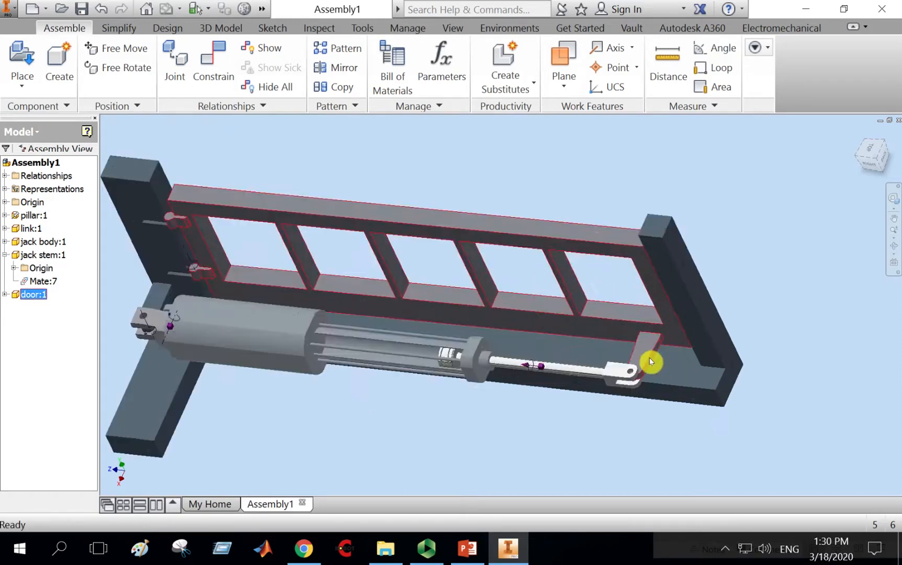
pyautogui.moveTo(559, 295); pyautogui.dragTo(491, 235, button='middle')
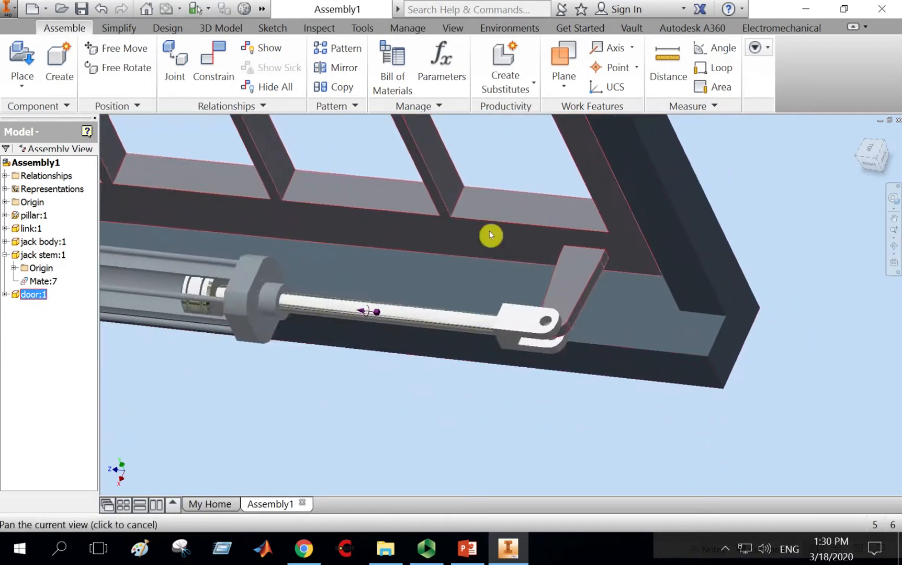
pyautogui.click(213, 73)
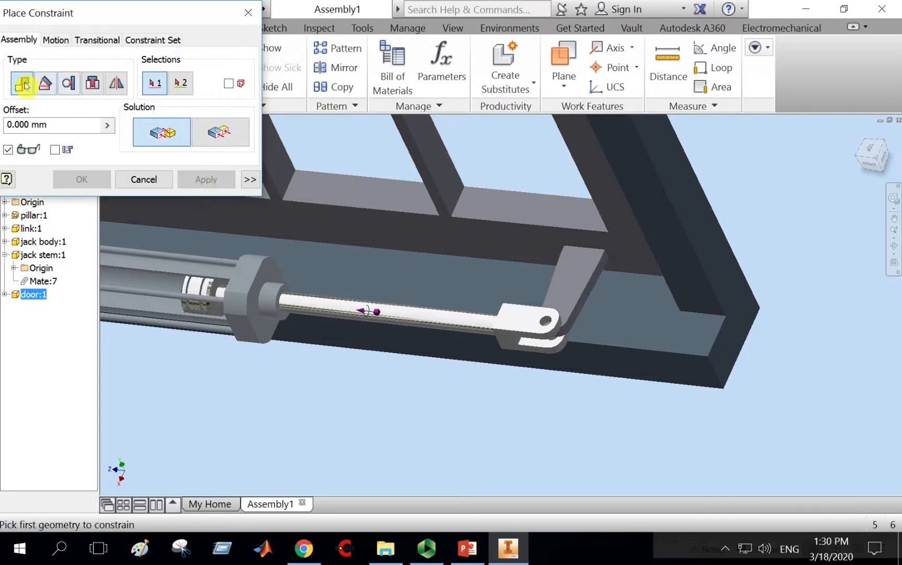
pyautogui.click(544, 325)
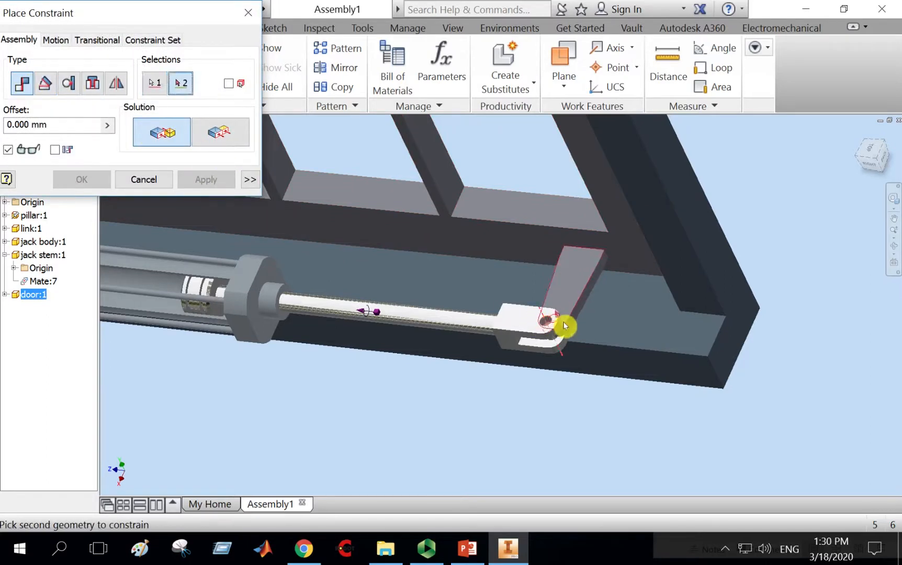
pyautogui.scroll(-2, 557, 323)
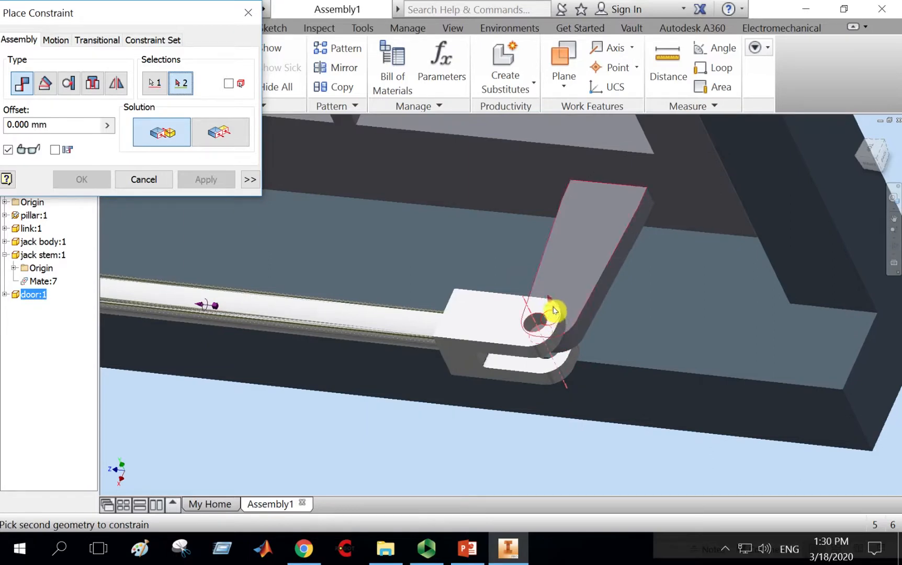
pyautogui.click(551, 323)
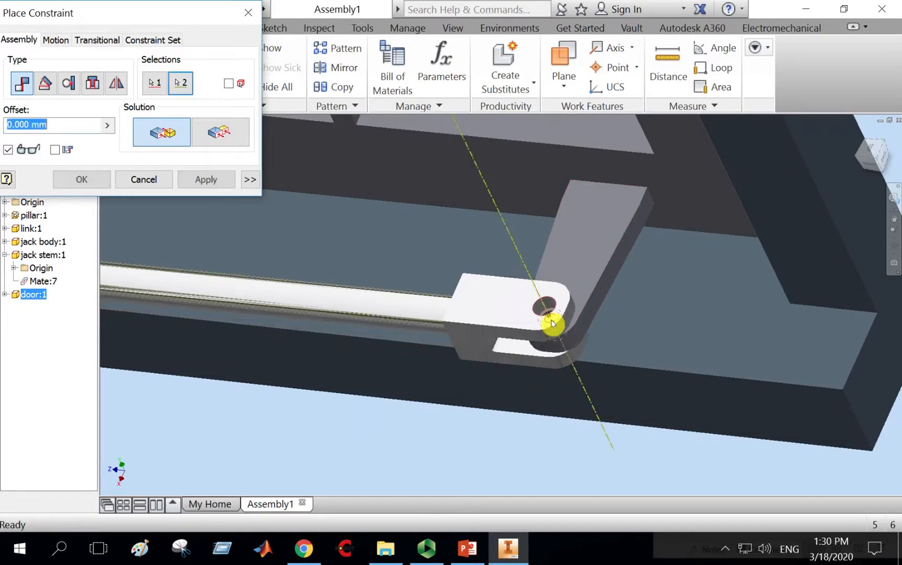
pyautogui.click(204, 180)
pyautogui.click(144, 180)
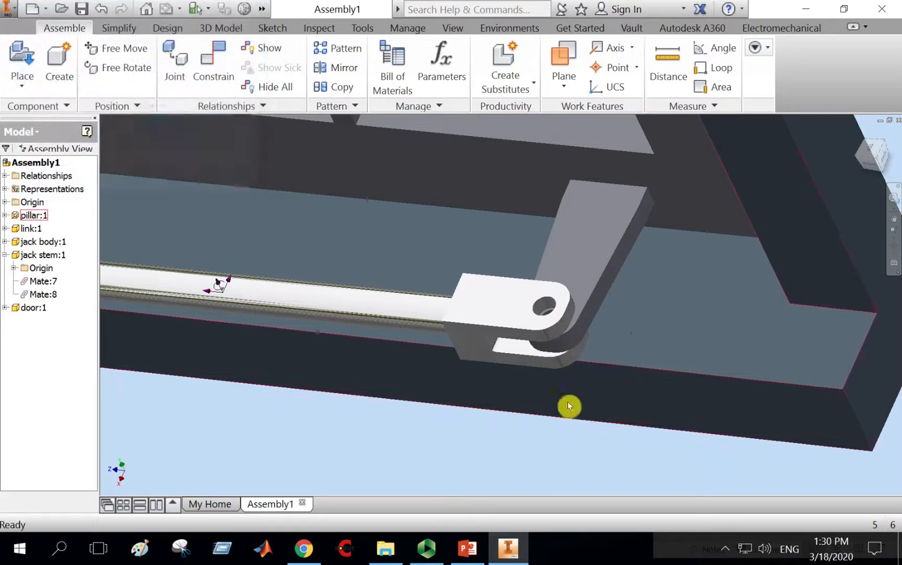
# Orbit around the whole assembly to inspect the reattached door and jack.
pyautogui.scroll(5, 569, 403)
pyautogui.moveTo(566, 219); pyautogui.dragTo(530, 284)
pyautogui.scroll(5, 570, 293)
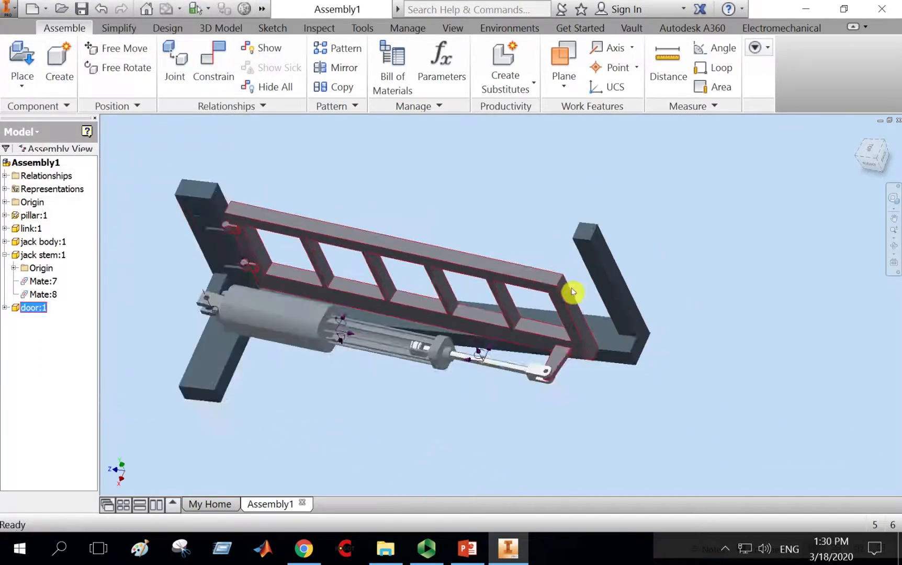
pyautogui.moveTo(582, 292); pyautogui.dragTo(636, 287, button='middle')
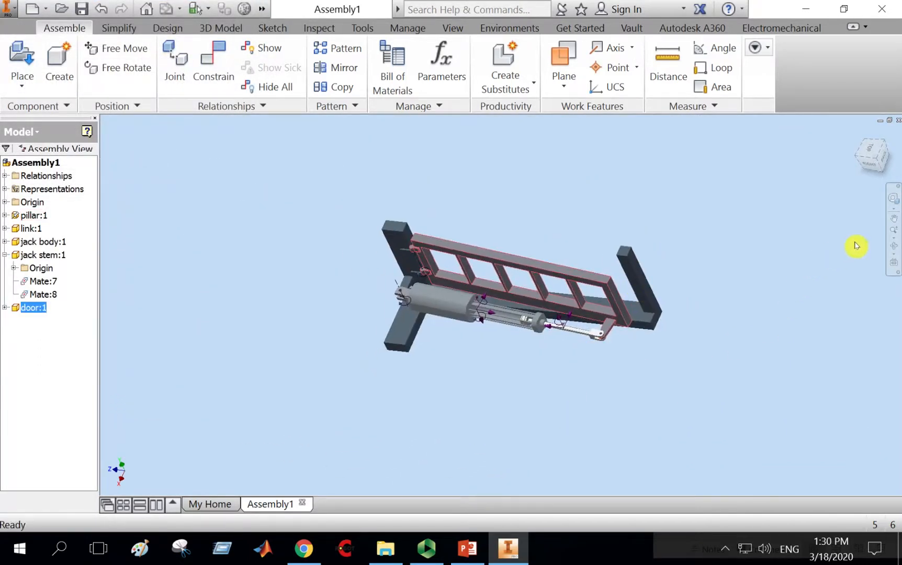
pyautogui.click(892, 250)
pyautogui.moveTo(570, 372); pyautogui.dragTo(555, 314)
pyautogui.rightClick(614, 207)
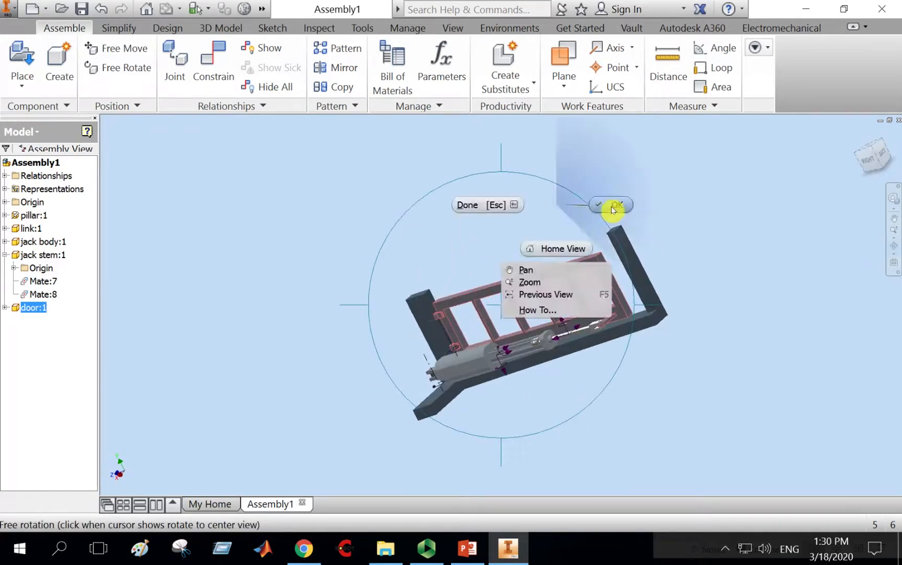
pyautogui.click(463, 205)
pyautogui.click(82, 9)
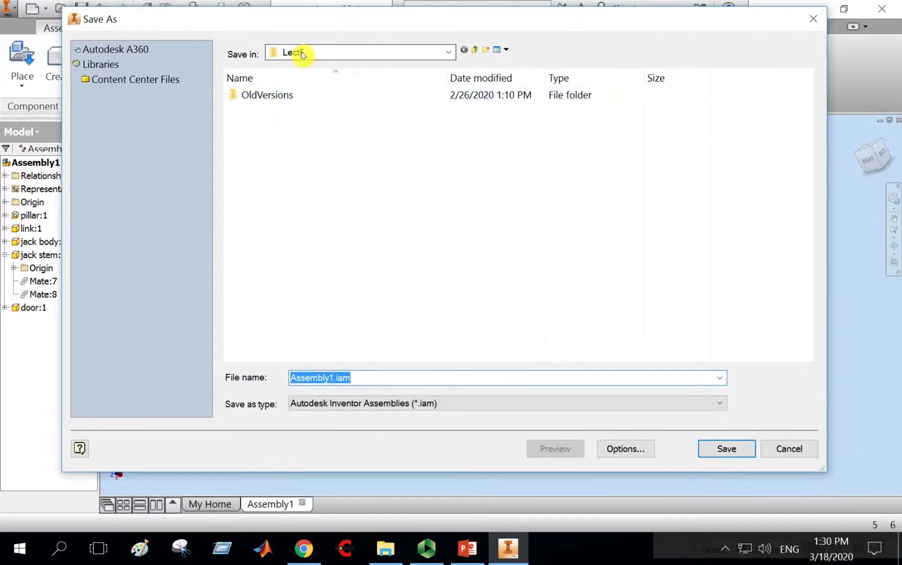
pyautogui.click(473, 54)
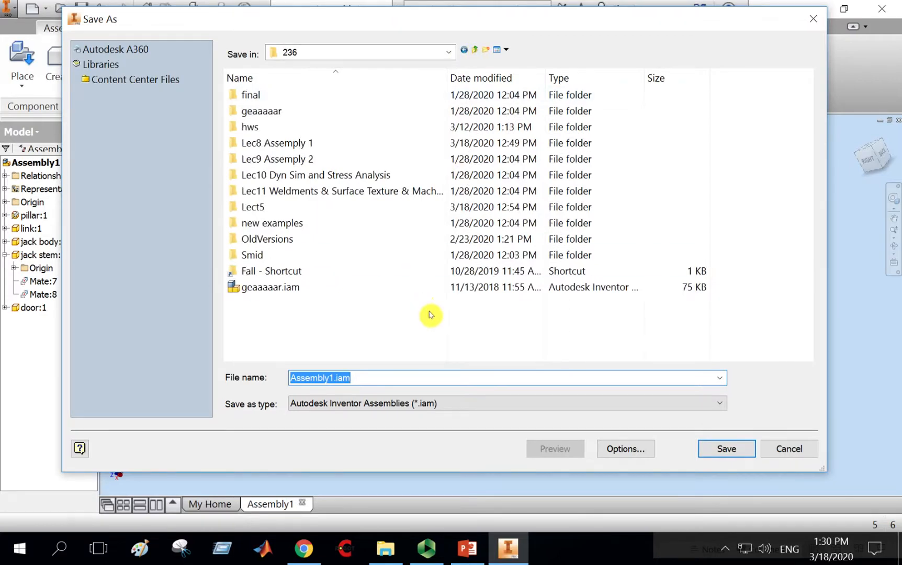
pyautogui.doubleClick(257, 143)
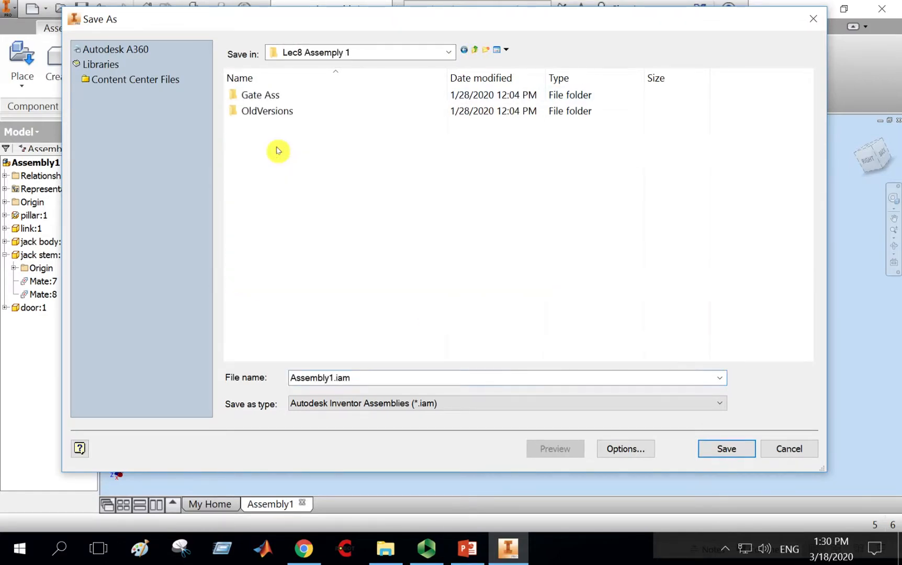
pyautogui.doubleClick(263, 98)
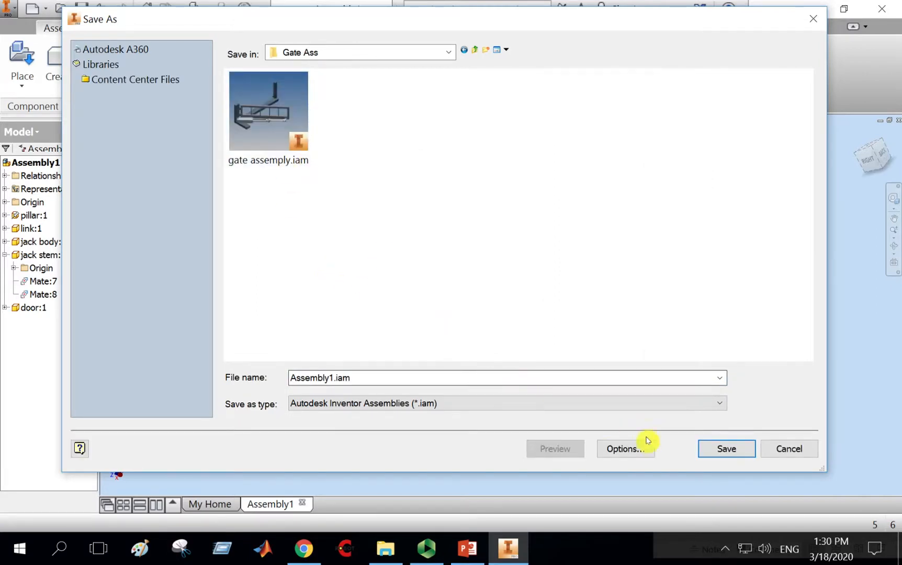
pyautogui.click(799, 453)
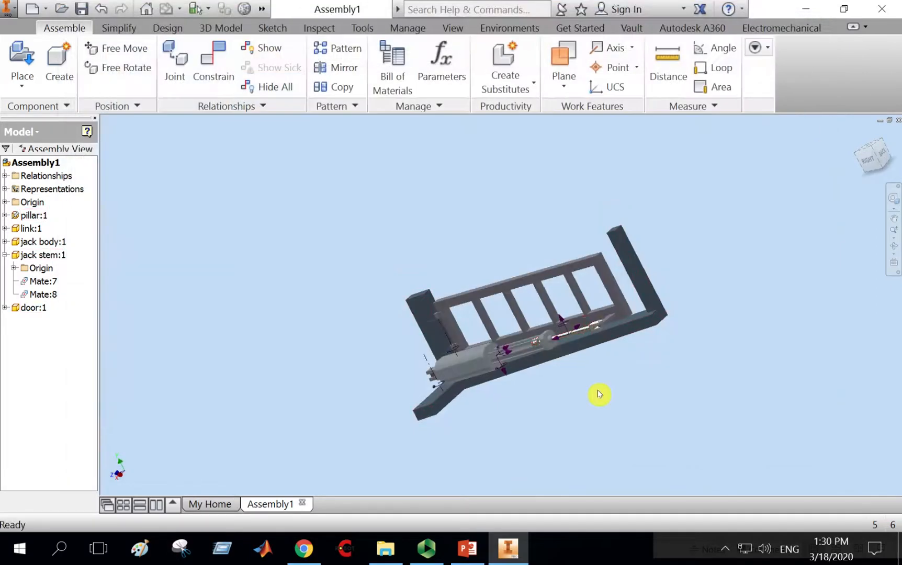